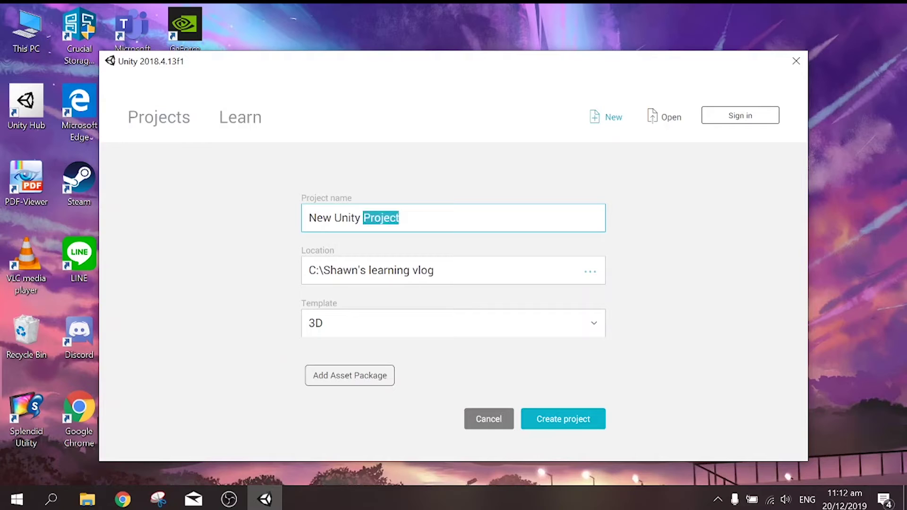
pyautogui.hotkey('ctrl', 'shift', 'Left')
pyautogui.hotkey('ctrl', 'shift', 'Left')
# - Name the new project RopeShooter, choose the 2D template, and create it
pyautogui.write('Rope')
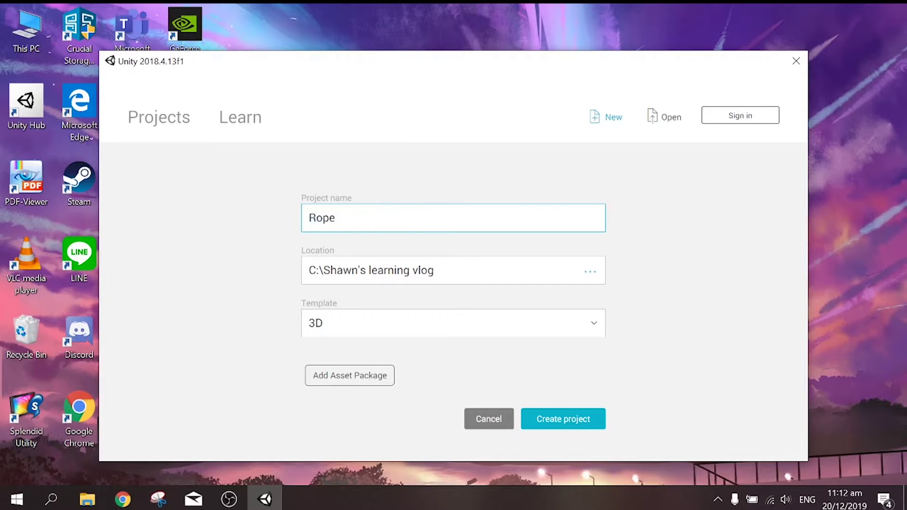
pyautogui.write('Sho')
pyautogui.write('ot')
pyautogui.write('er')
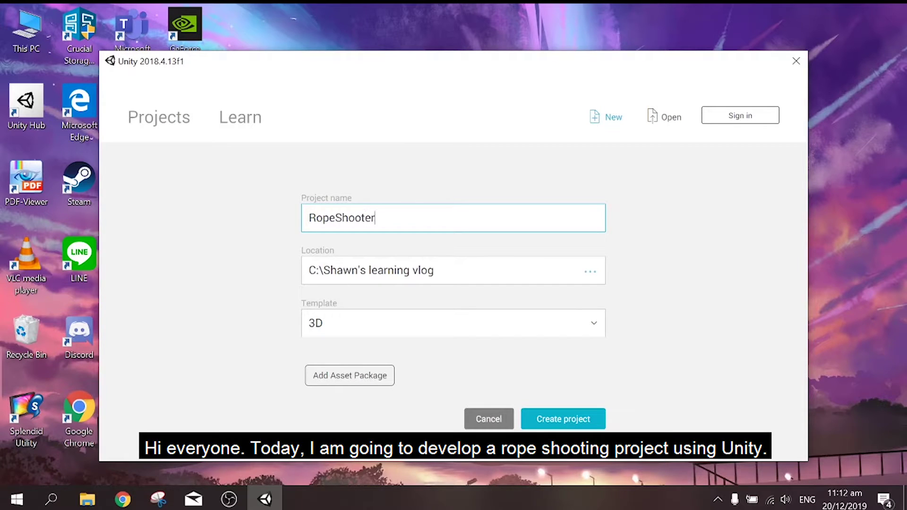
pyautogui.click(542, 321)
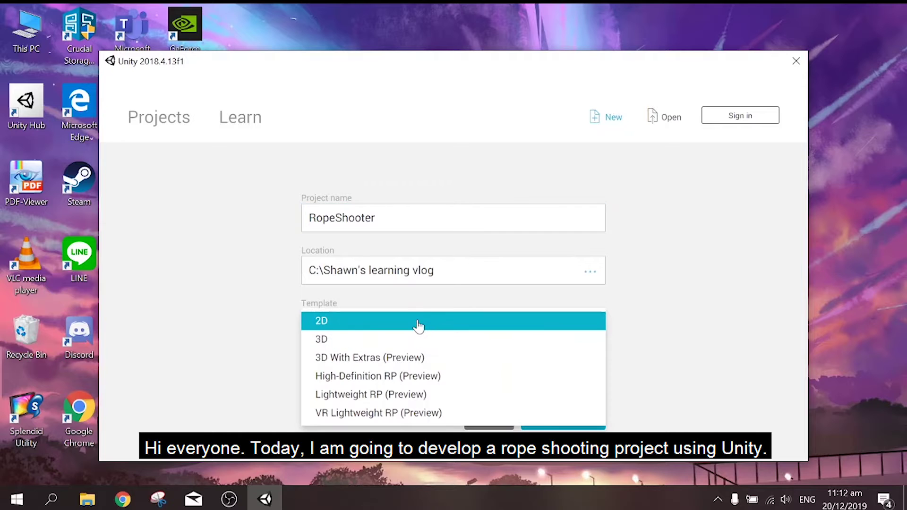
pyautogui.click(419, 323)
pyautogui.click(546, 419)
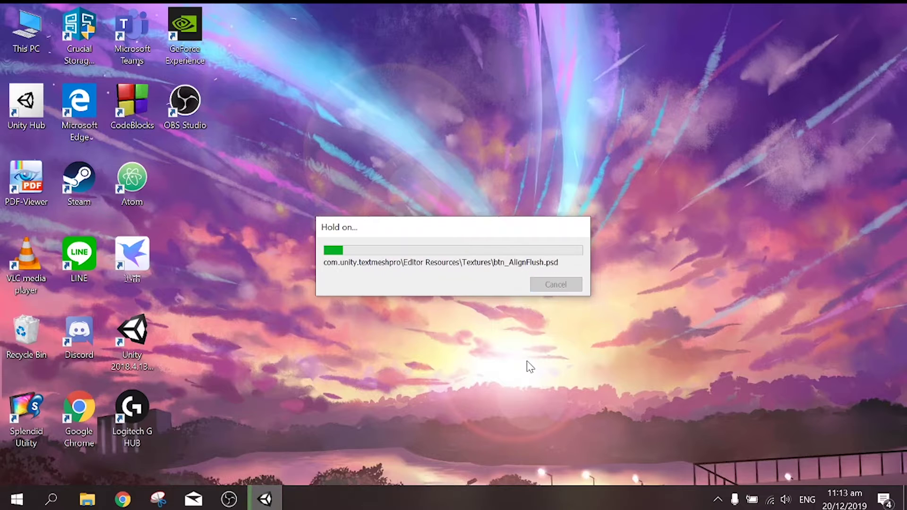
# - Launch Paint and select white as the colour with the Fill tool
pyautogui.click(51, 499)
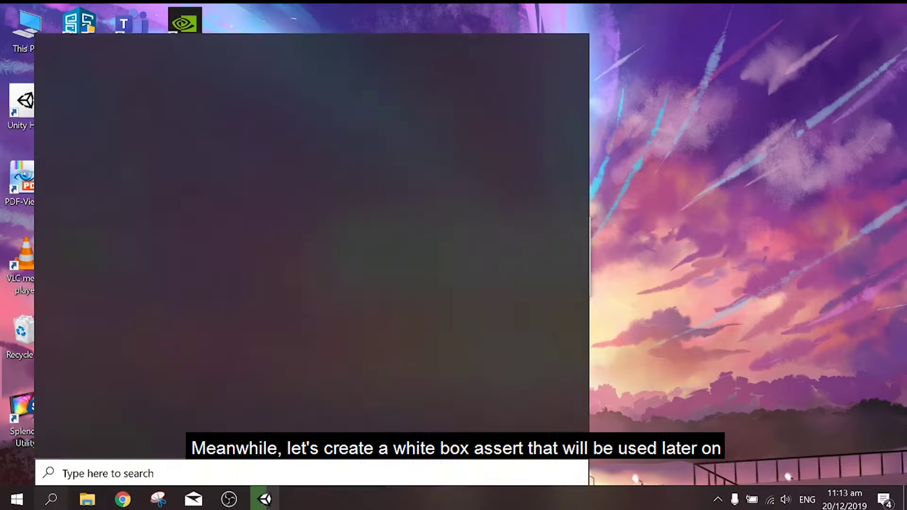
pyautogui.write('pa')
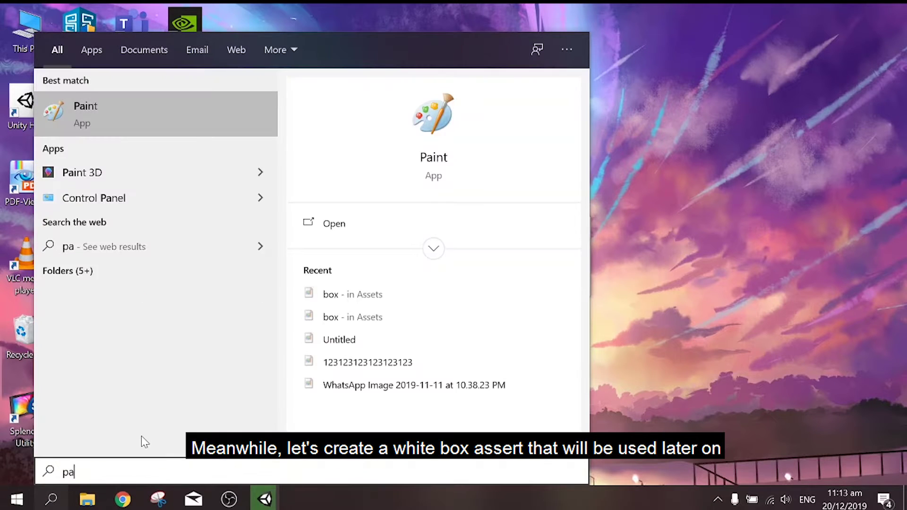
pyautogui.press('Return')
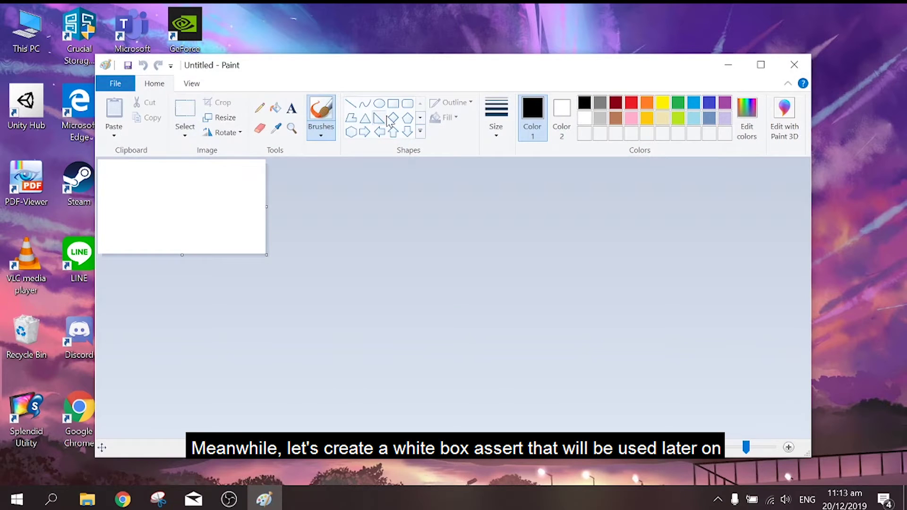
pyautogui.click(584, 117)
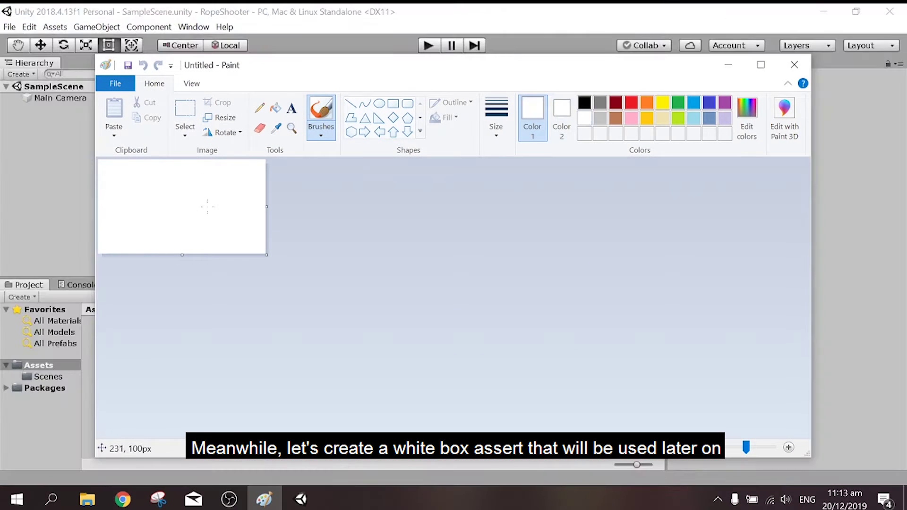
pyautogui.click(276, 112)
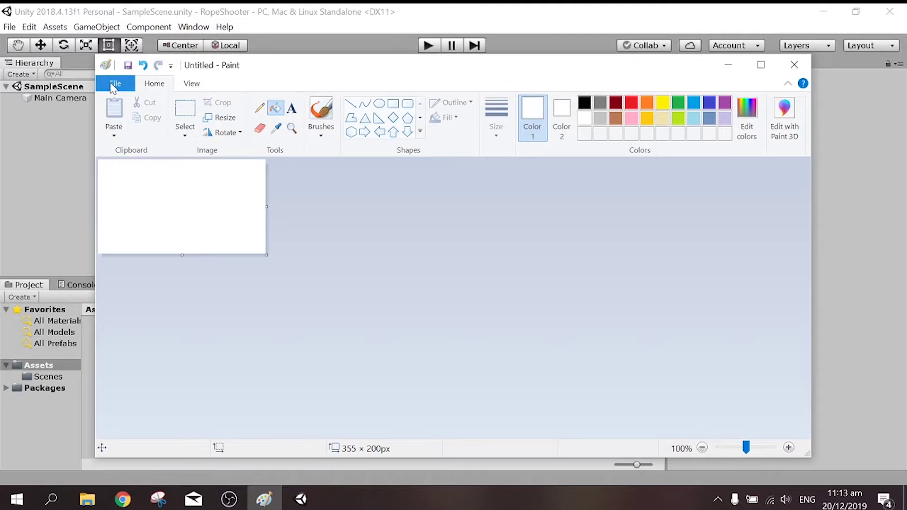
# - Save the image as box.png in RopeShooter\Assets and close Paint
pyautogui.click(127, 65)
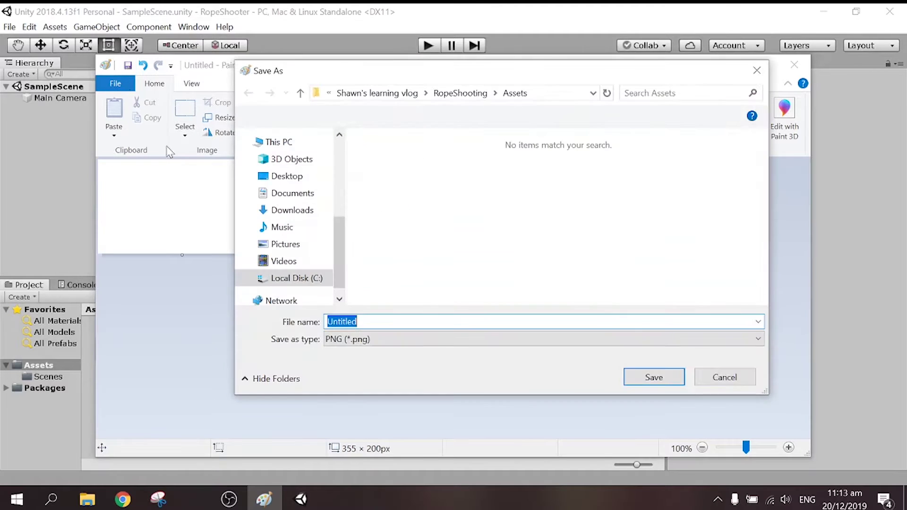
pyautogui.click(378, 93)
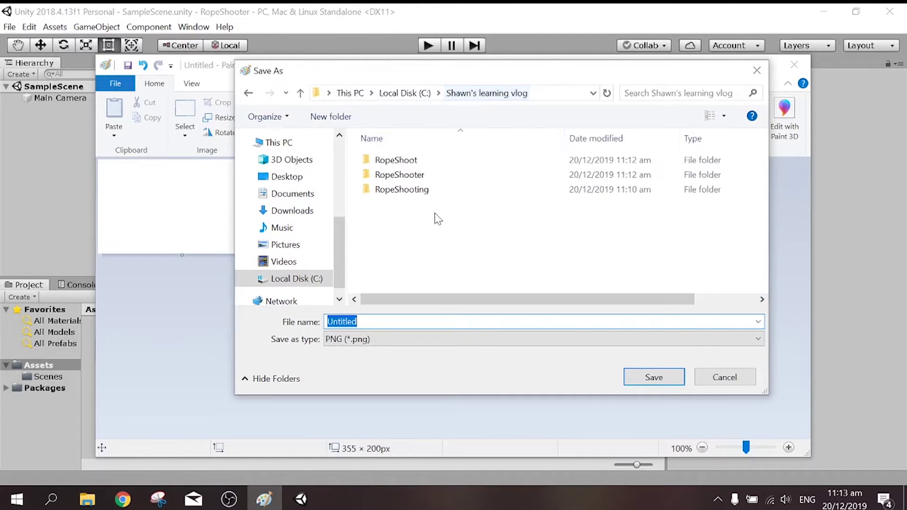
pyautogui.click(449, 176)
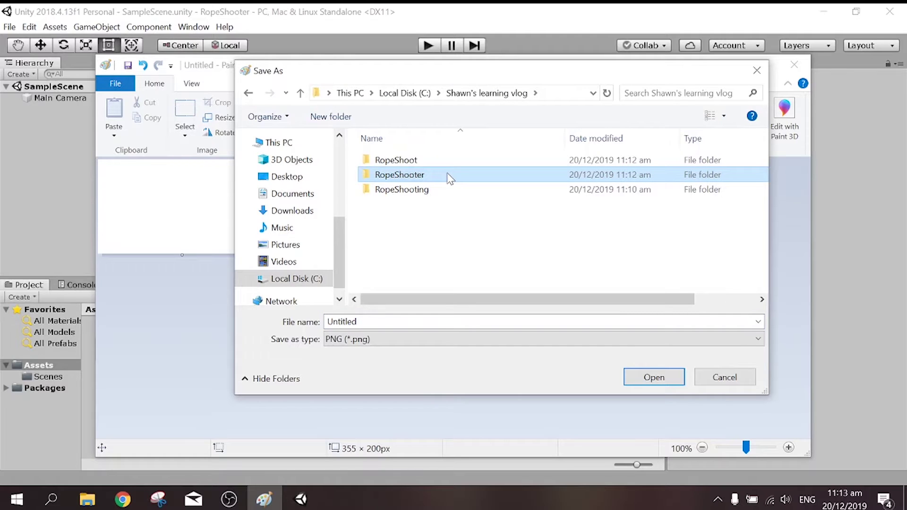
pyautogui.doubleClick(448, 176)
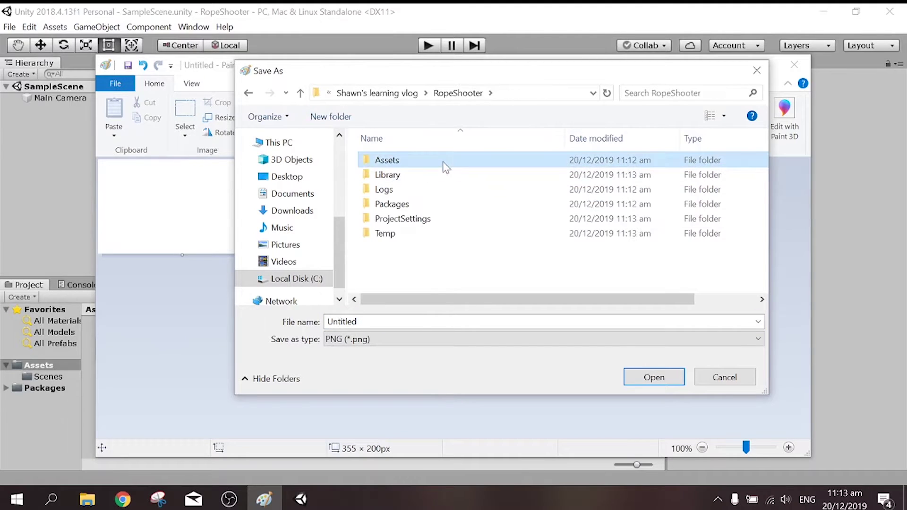
pyautogui.doubleClick(444, 161)
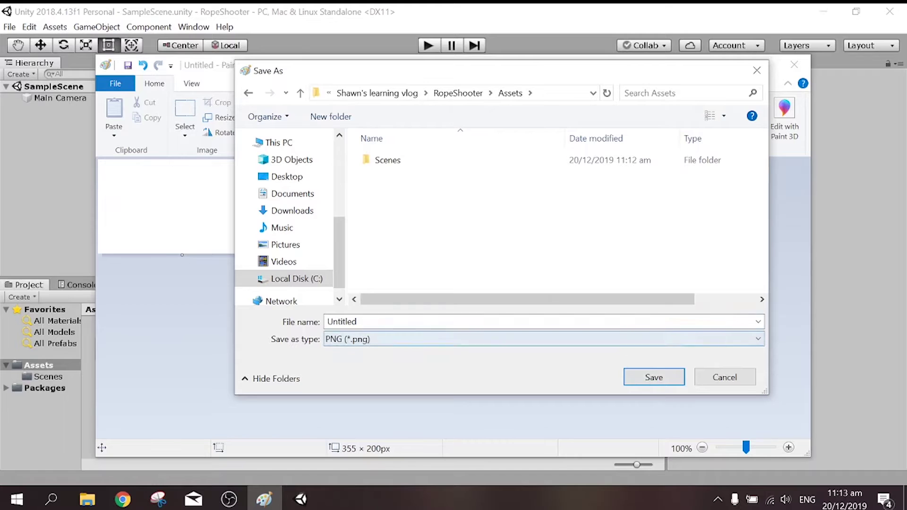
pyautogui.doubleClick(341, 322)
pyautogui.write('box')
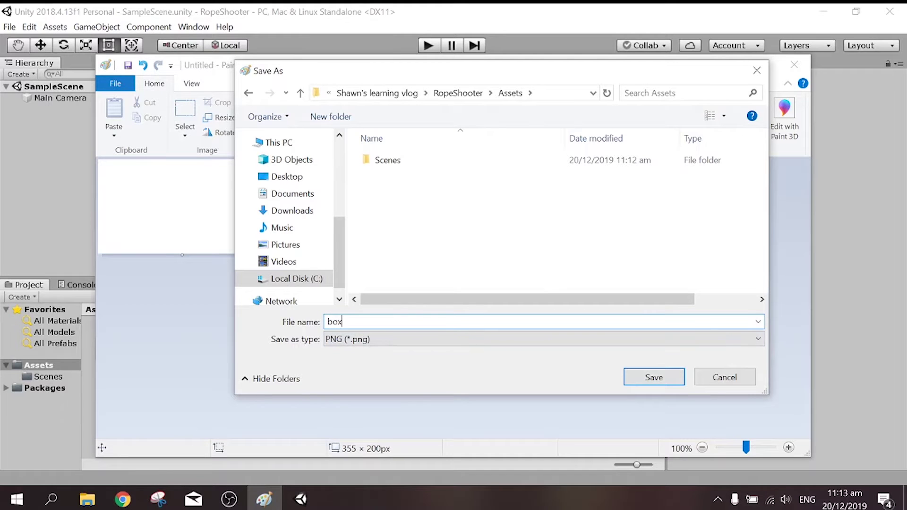
pyautogui.click(652, 380)
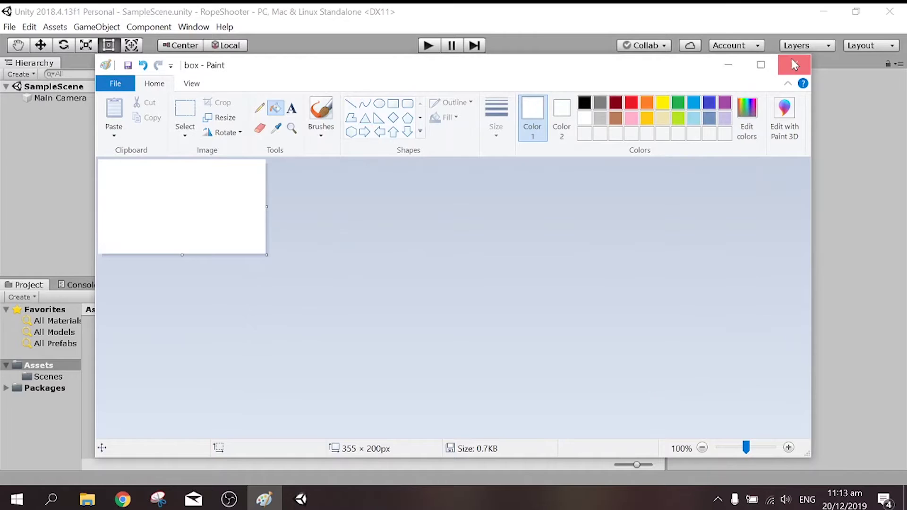
pyautogui.click(794, 64)
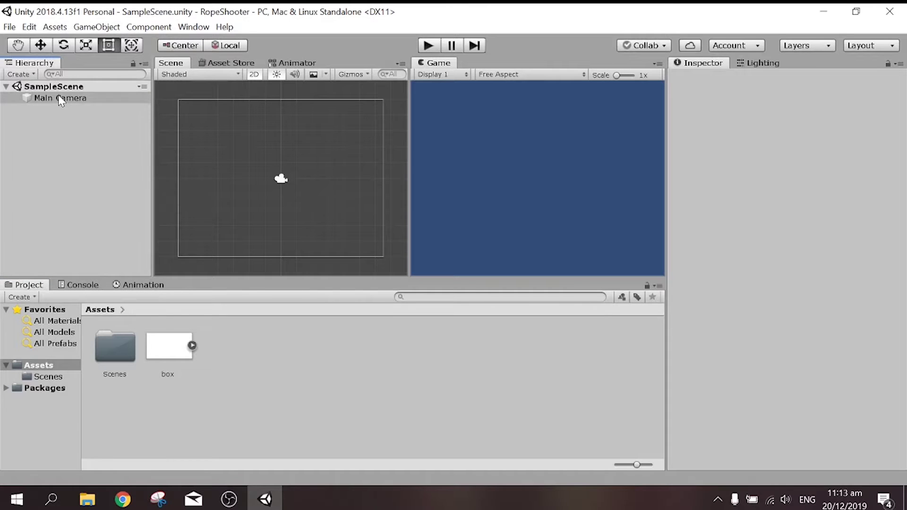
# - Drag the box sprite into the scene and rename the object ceiling
pyautogui.rightClick(96, 141)
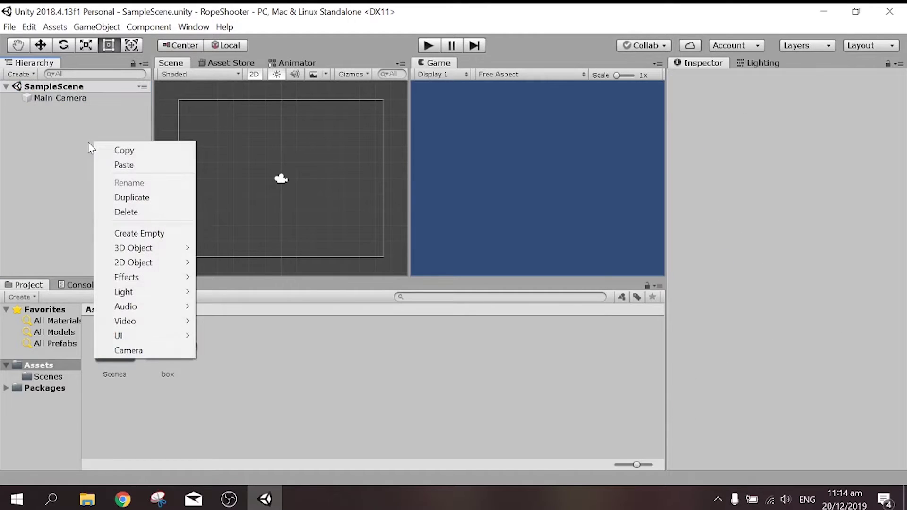
pyautogui.moveTo(170, 254)
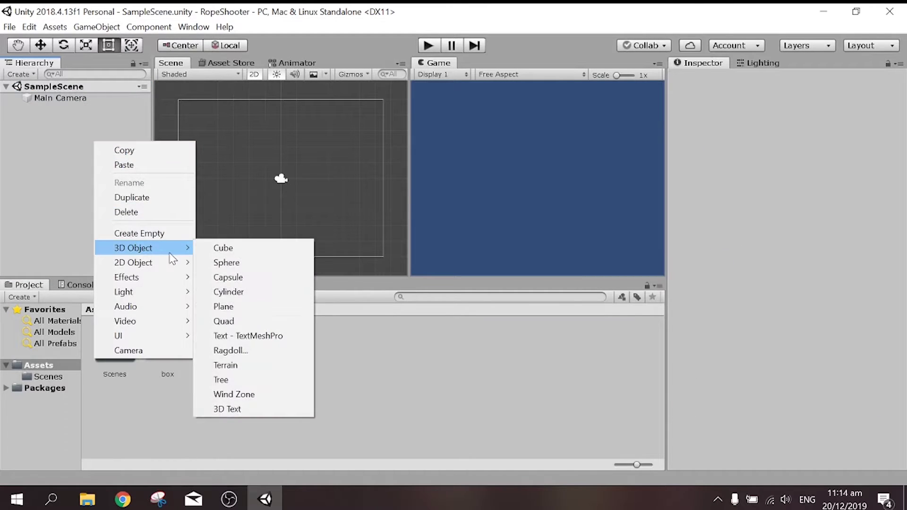
pyautogui.click(75, 188)
pyautogui.moveTo(151, 337); pyautogui.dragTo(210, 174)
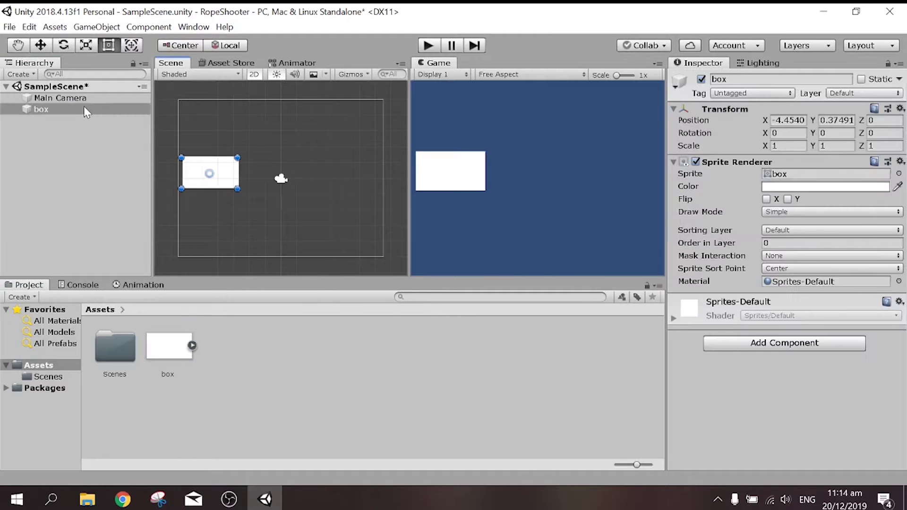
pyautogui.click(52, 113)
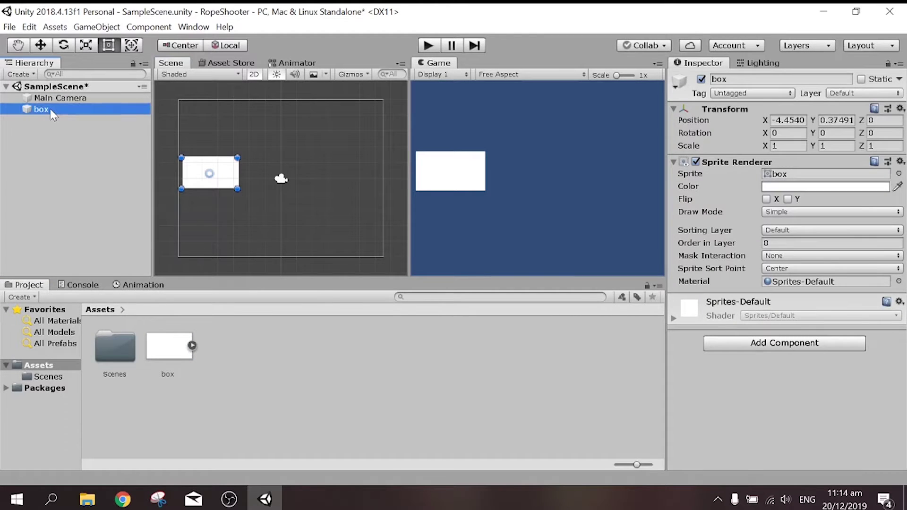
pyautogui.click(52, 112)
pyautogui.write('ceiling')
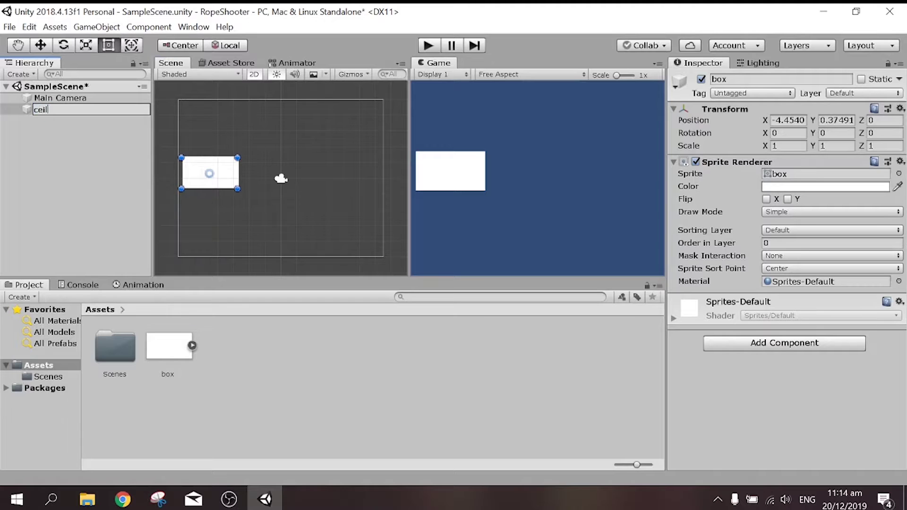
pyautogui.press('Return')
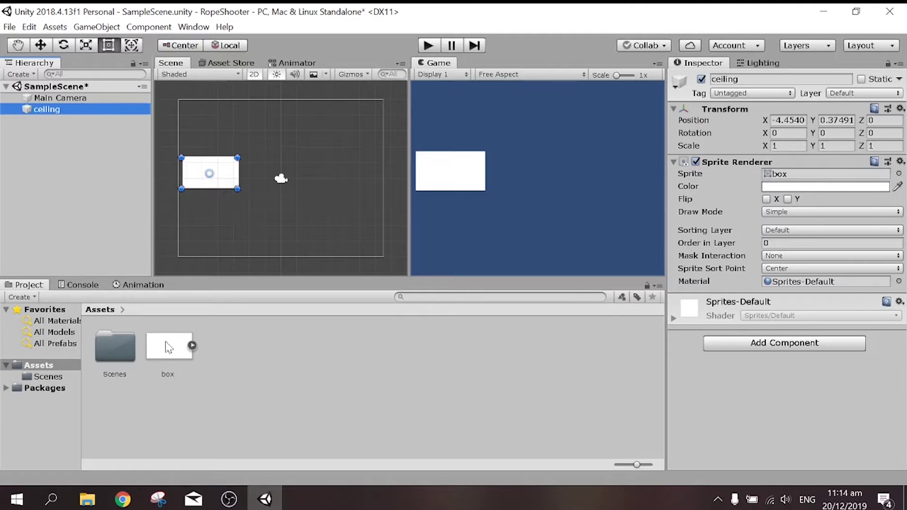
# - Place a second box sprite lower in the scene and name it player
pyautogui.click(160, 354)
pyautogui.moveTo(160, 355); pyautogui.dragTo(213, 231)
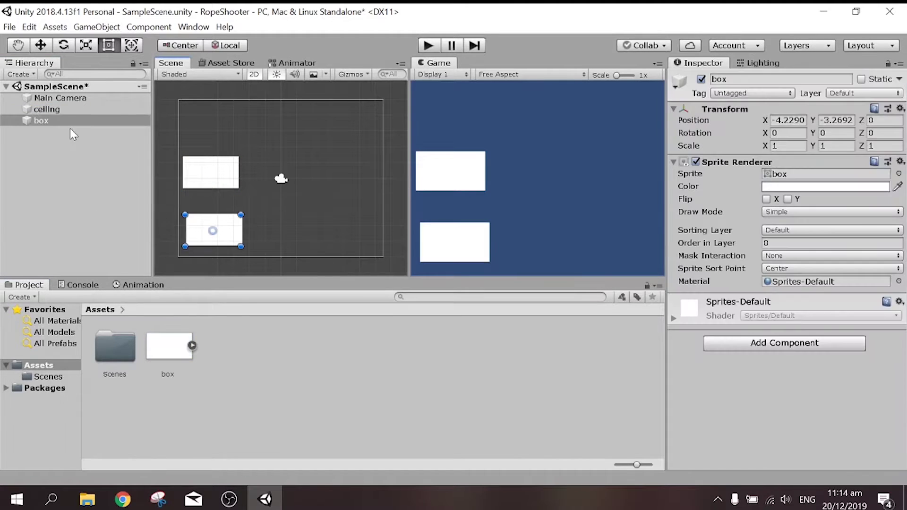
pyautogui.click(41, 121)
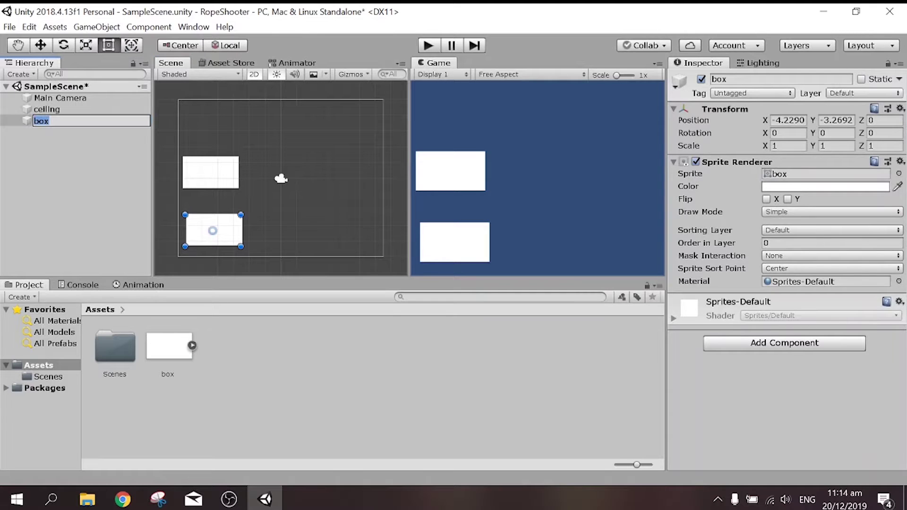
pyautogui.write('playe')
pyautogui.write('r')
pyautogui.press('Return')
# - Create a new empty GameObject in the scene
pyautogui.click(64, 210)
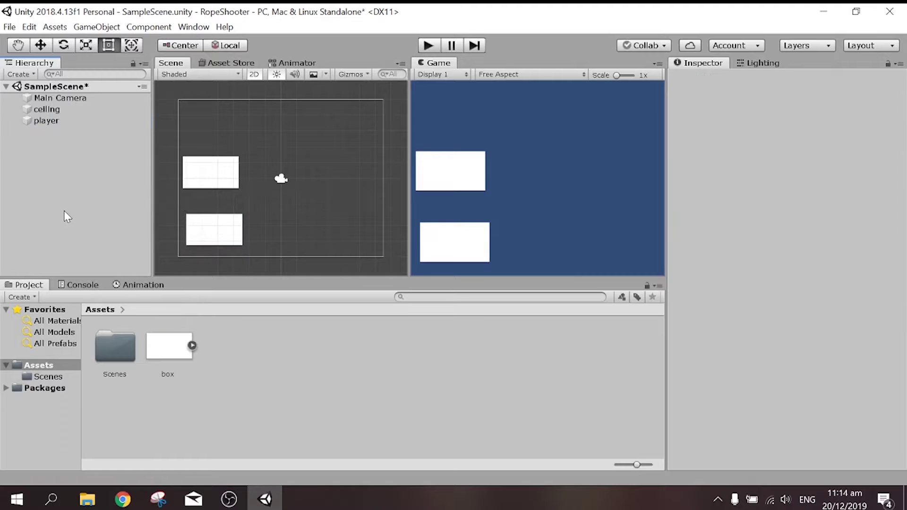
pyautogui.rightClick(77, 189)
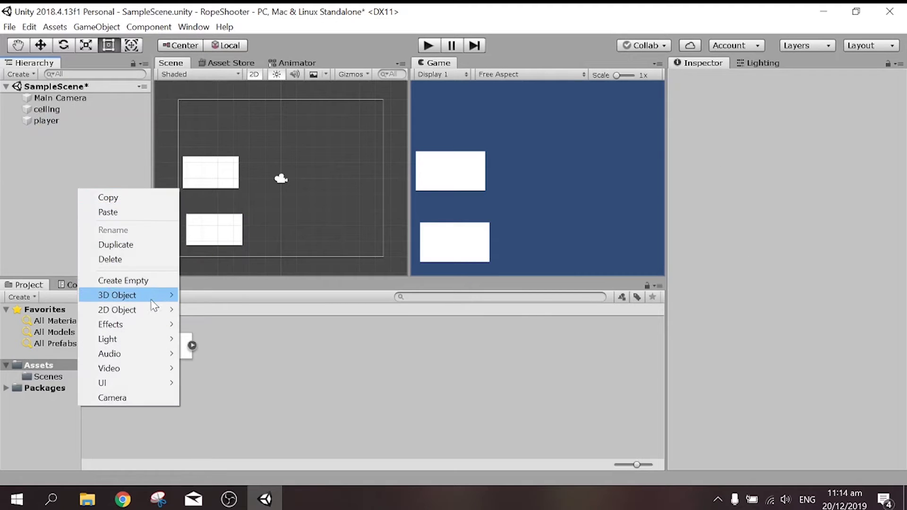
pyautogui.click(148, 281)
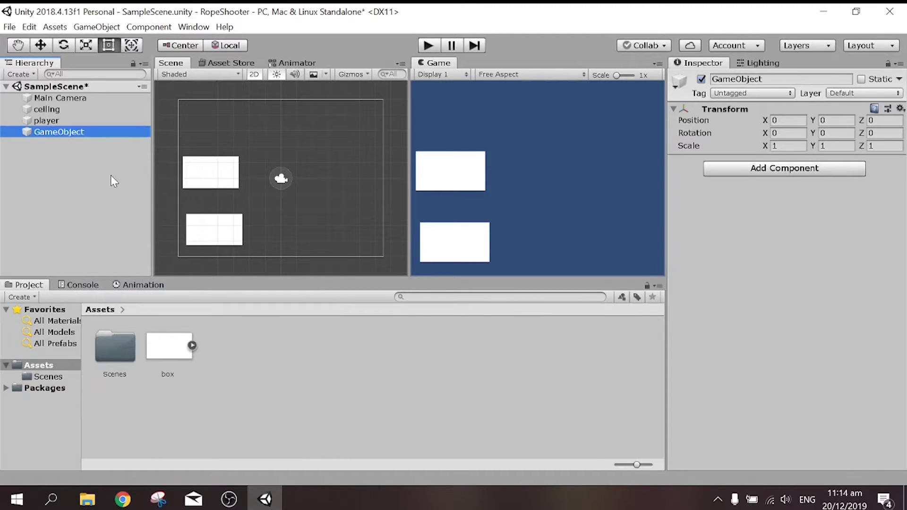
# - Rename the empty object to 'Rope Controller'
pyautogui.press('F2')
pyautogui.write('ro')
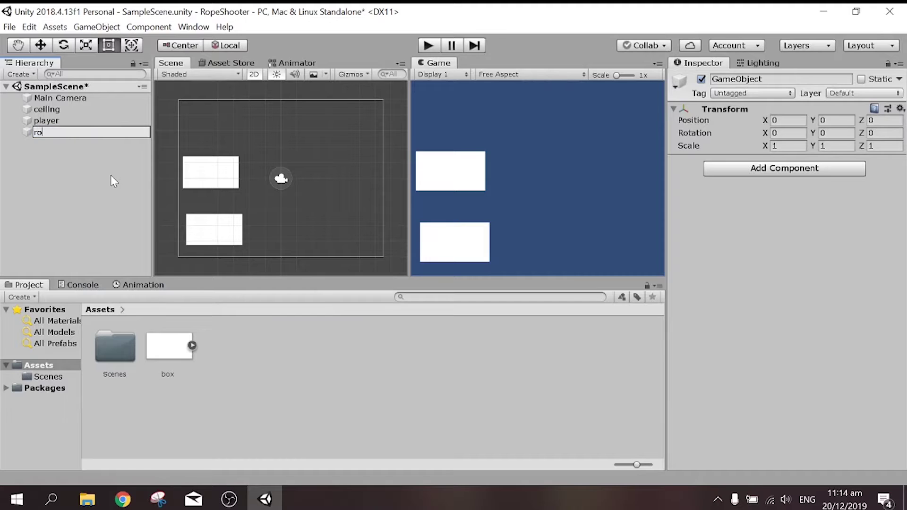
pyautogui.write('pe')
pyautogui.press('BackSpace')
pyautogui.write('Con')
pyautogui.write('troller')
pyautogui.press('Home')
pyautogui.press('Delete')
pyautogui.write('R')
pyautogui.press('Right')
pyautogui.press('Right')
pyautogui.press('Right')
pyautogui.press('Return')
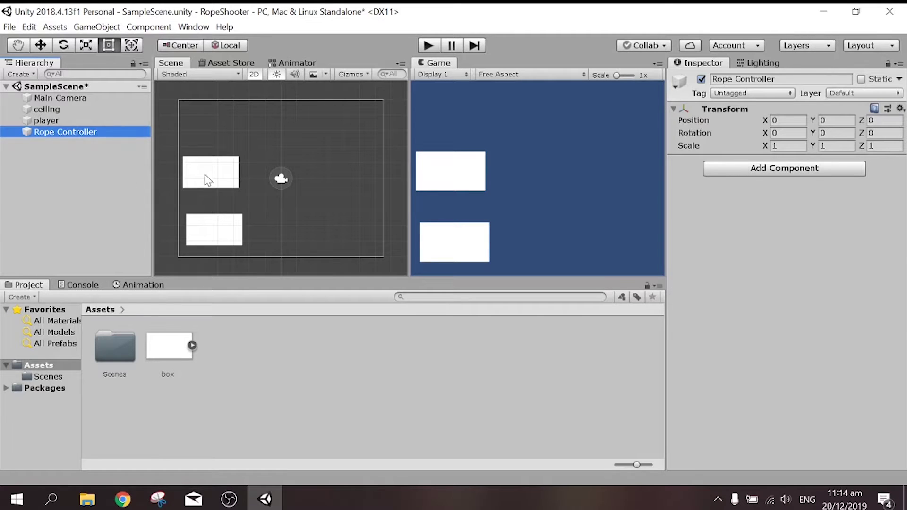
pyautogui.click(203, 176)
# - Nudge the ceiling up, set its Y scale to 0.77, then reset its Transform
pyautogui.moveTo(224, 161); pyautogui.dragTo(211, 110)
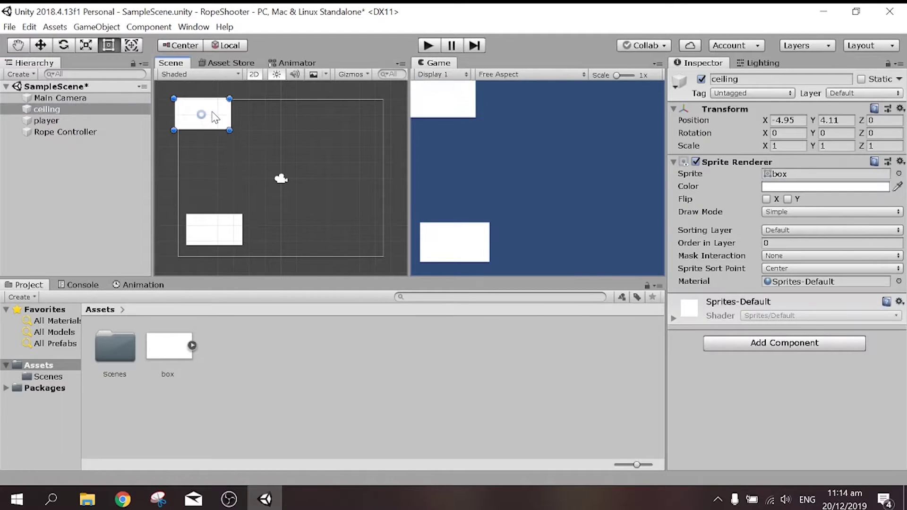
pyautogui.moveTo(818, 147); pyautogui.dragTo(817, 151)
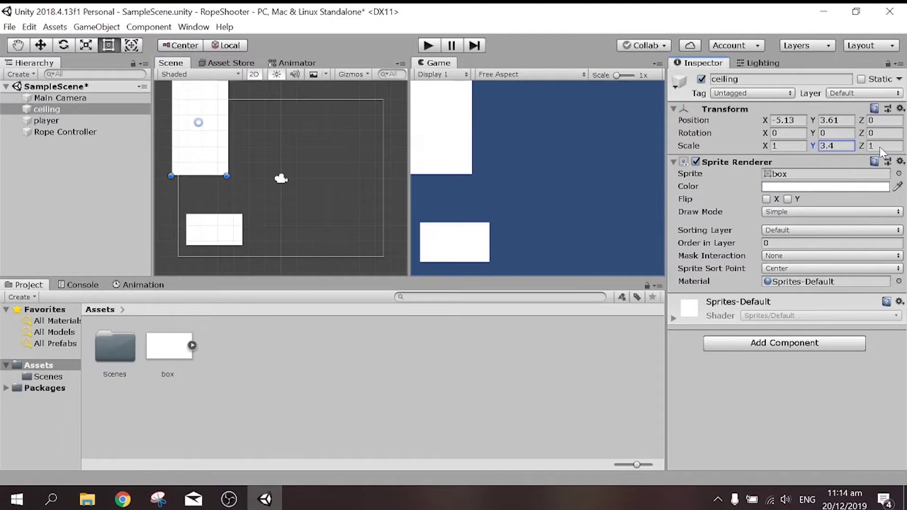
pyautogui.write('0.77')
pyautogui.click(831, 146)
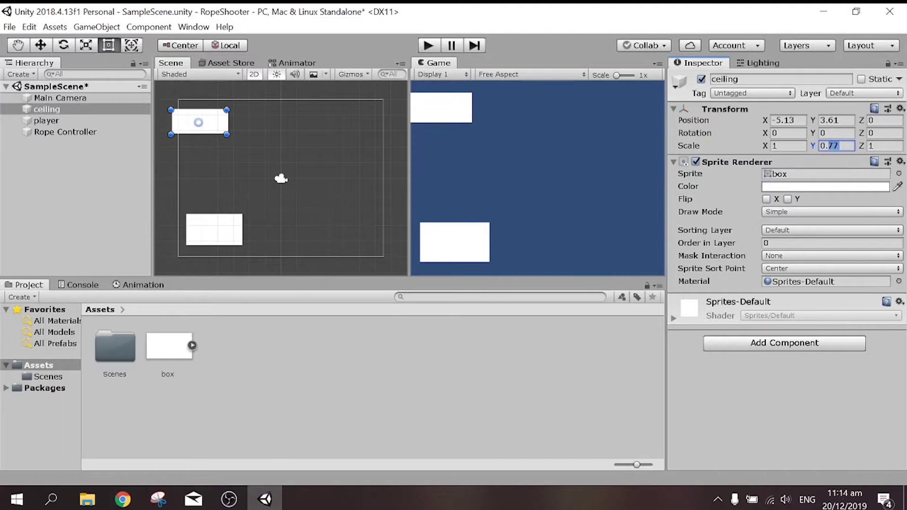
pyautogui.click(726, 108)
pyautogui.rightClick(726, 109)
pyautogui.click(739, 116)
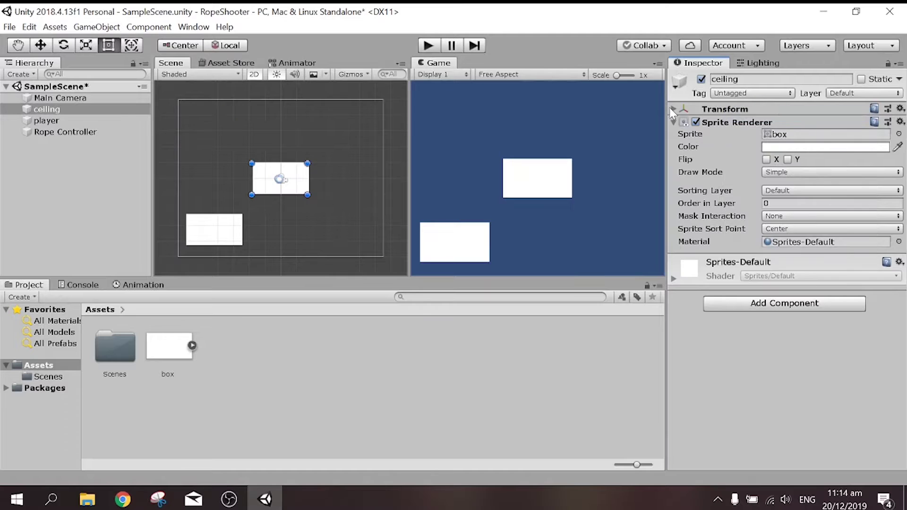
# - Move the ceiling to the upper left and stretch its X scale to 6.88
pyautogui.click(674, 109)
pyautogui.moveTo(302, 179); pyautogui.dragTo(208, 136)
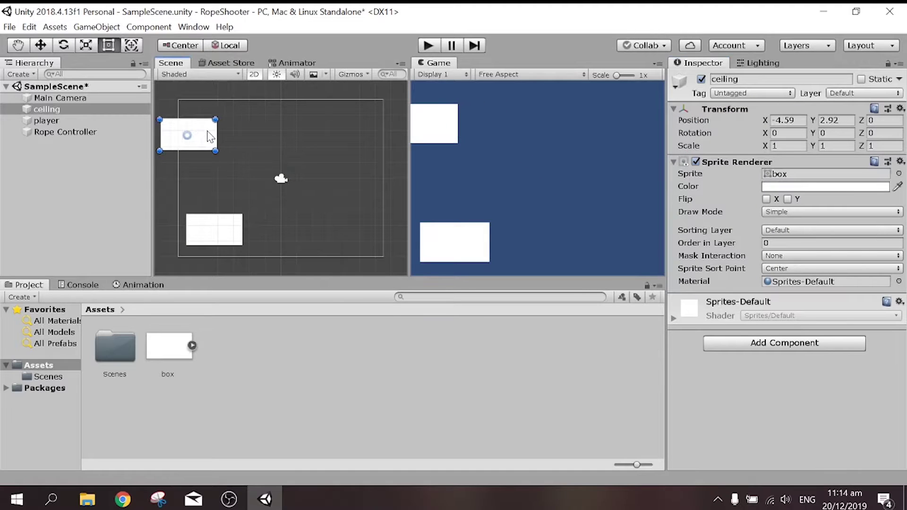
pyautogui.click(770, 147)
pyautogui.moveTo(769, 148); pyautogui.dragTo(2, 152)
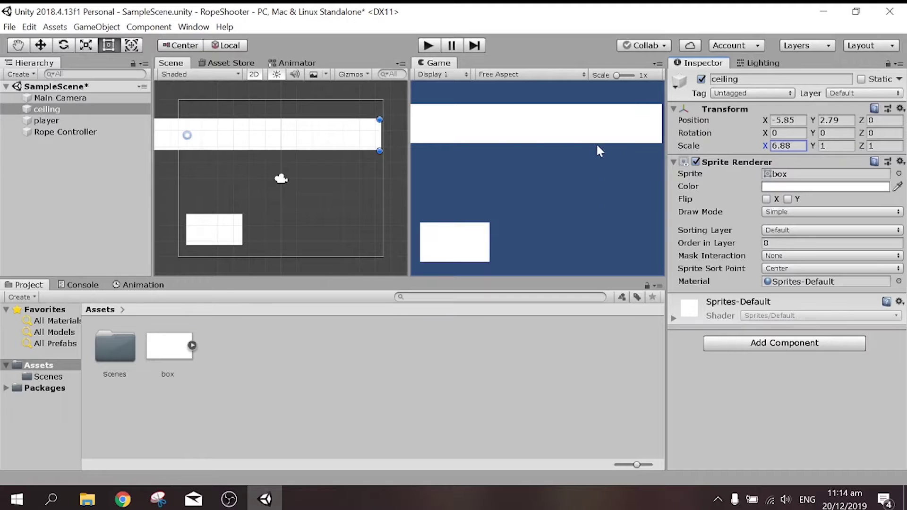
pyautogui.click(63, 99)
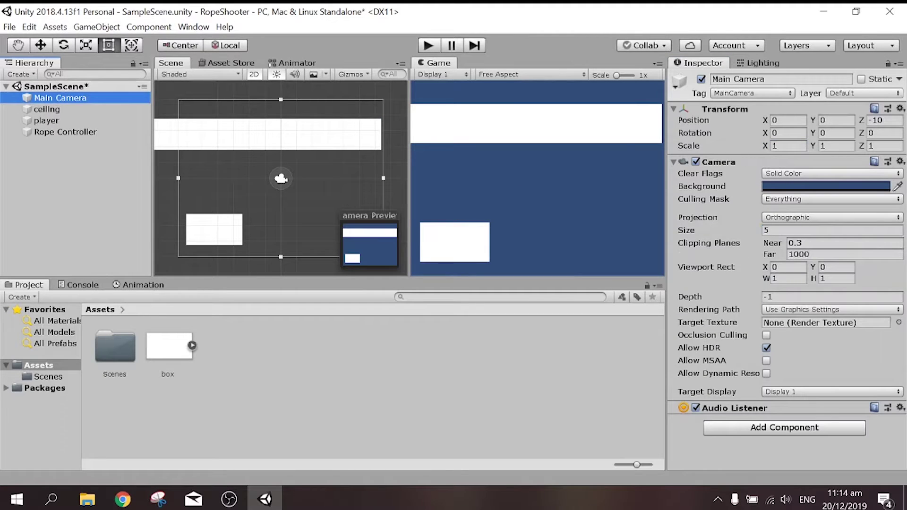
# - Set the Main Camera's orthographic size to 30
pyautogui.click(751, 231)
pyautogui.write('30')
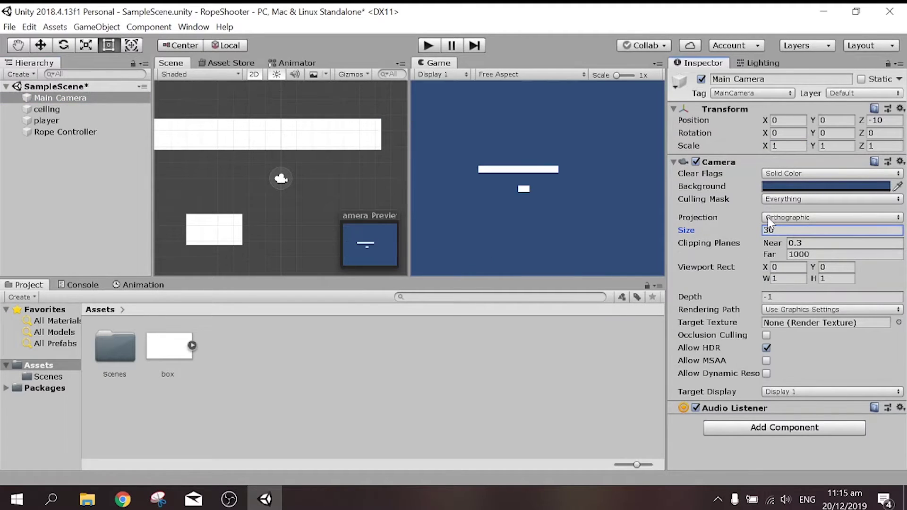
pyautogui.scroll(-2, 283, 150)
pyautogui.scroll(-2, 282, 149)
pyautogui.scroll(-2, 278, 157)
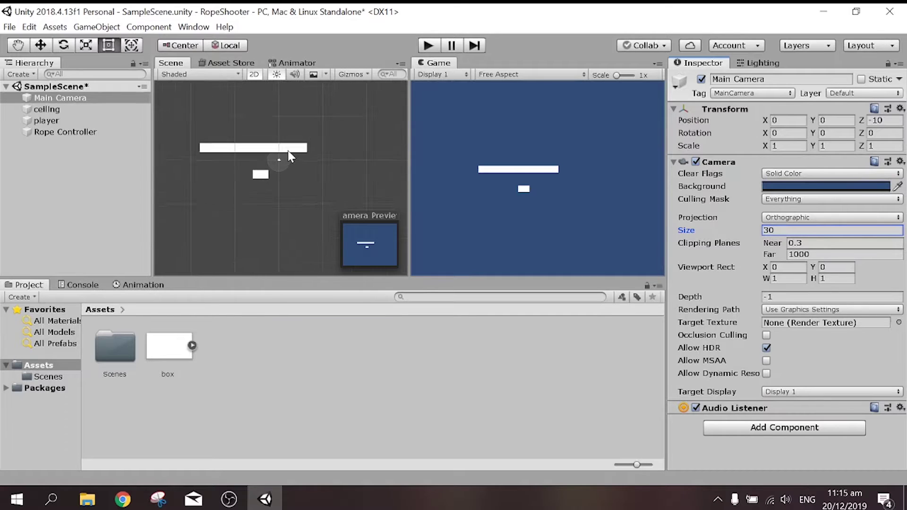
pyautogui.scroll(-2, 298, 149)
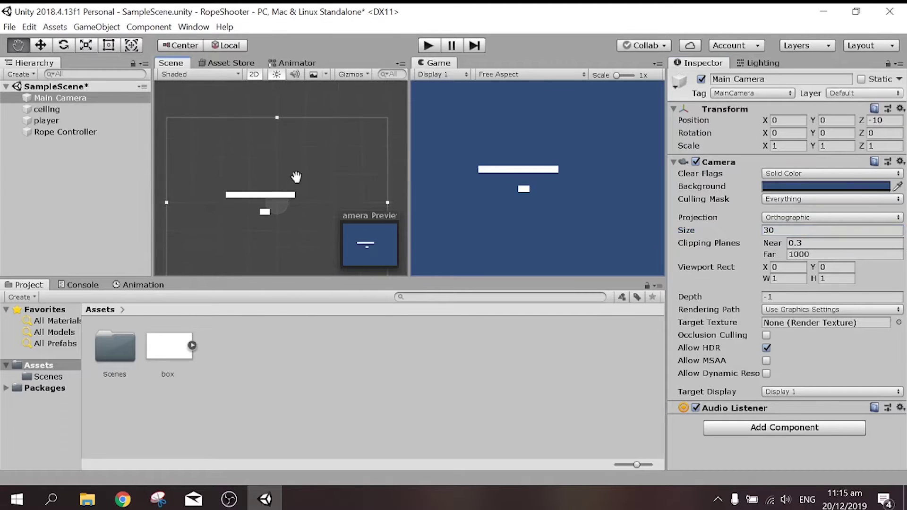
# - Move the ceiling bar to the camera view's top-left corner at -25.9, 23.3
pyautogui.click(253, 174)
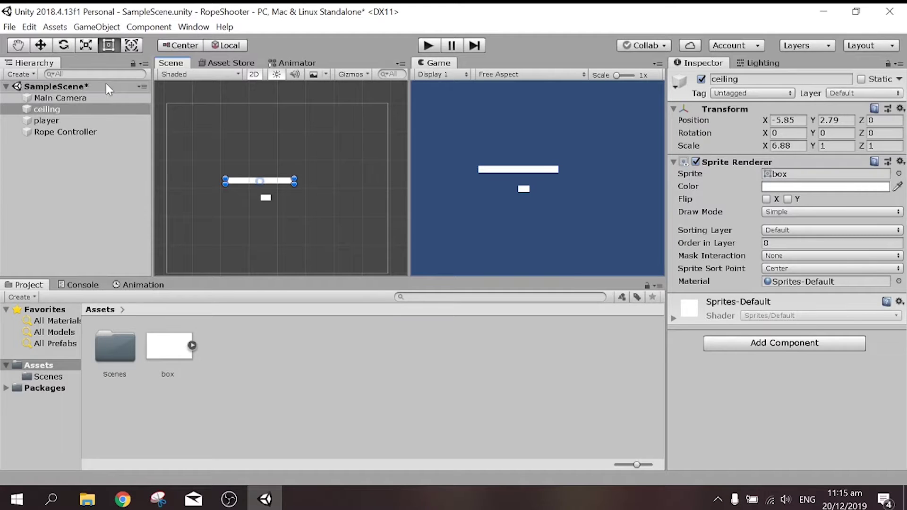
pyautogui.click(49, 46)
pyautogui.moveTo(268, 172); pyautogui.dragTo(208, 123)
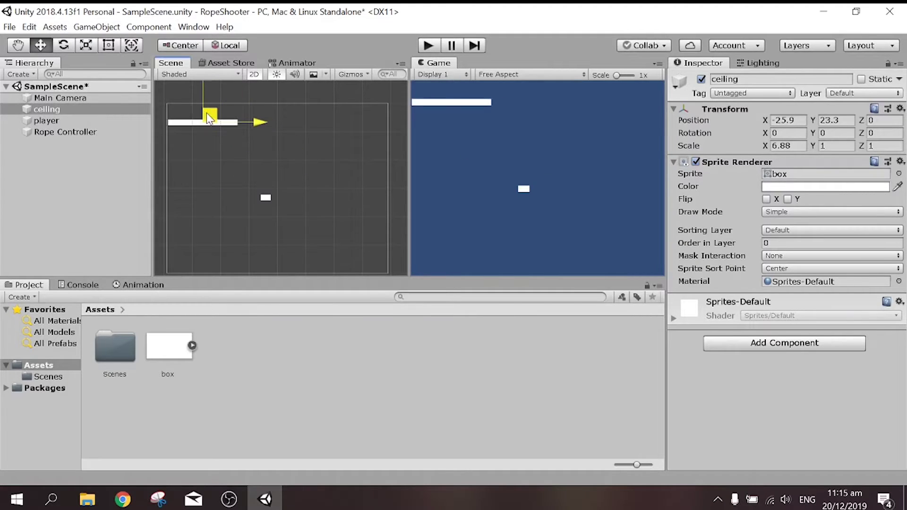
# - Stretch the ceiling to X scale 27.21 and shift it right across the view's top
pyautogui.click(52, 110)
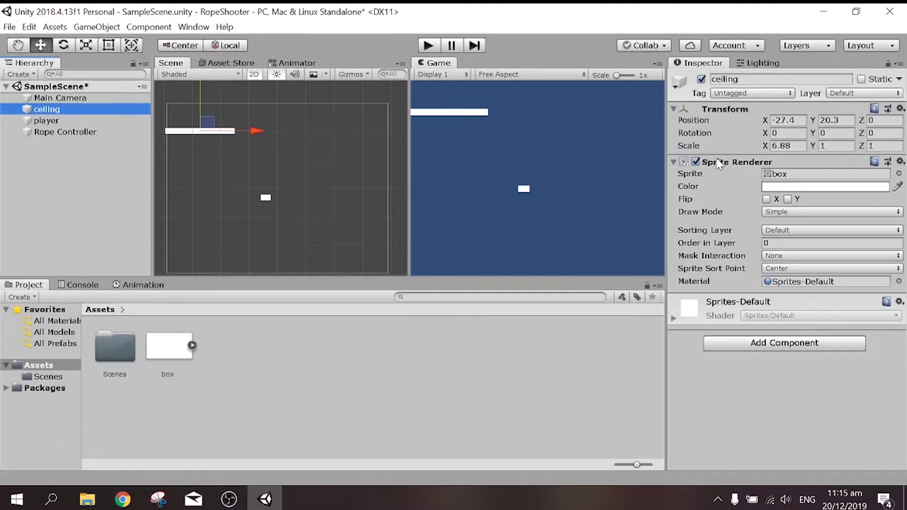
pyautogui.click(770, 146)
pyautogui.moveTo(768, 148)
pyautogui.mouseDown()
pyautogui.moveTo(305, 145)
pyautogui.moveTo(312, 150)
pyautogui.mouseUp()
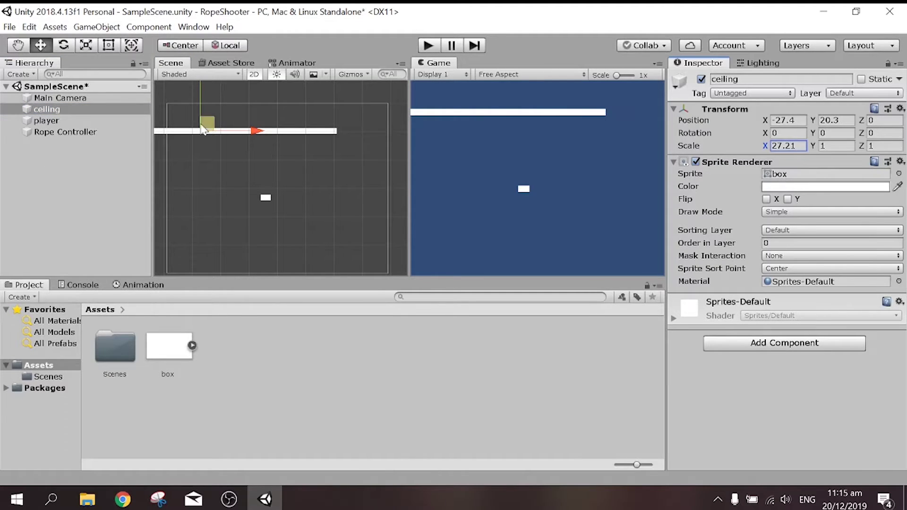
pyautogui.moveTo(208, 124)
pyautogui.mouseDown()
pyautogui.moveTo(299, 131)
pyautogui.moveTo(278, 119)
pyautogui.mouseUp()
# - Reset the player box's Transform so it sits at 0, 0
pyautogui.click(265, 196)
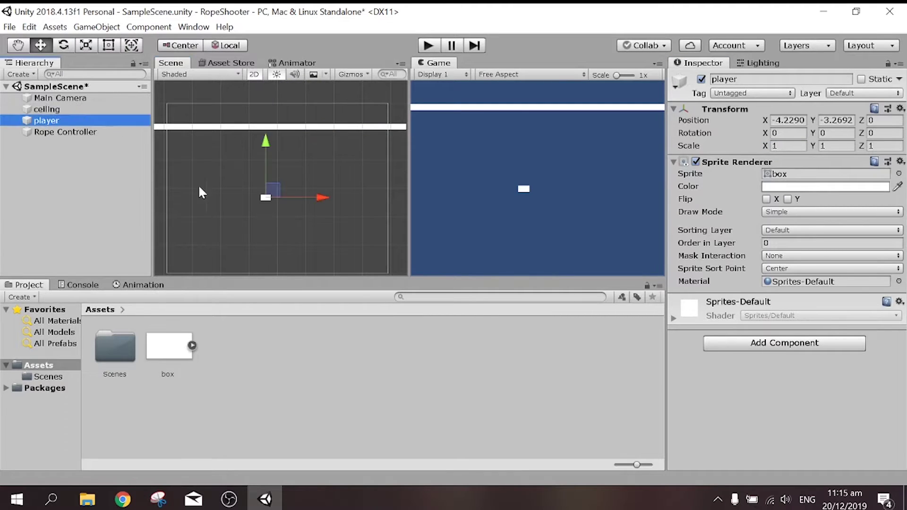
pyautogui.moveTo(273, 194); pyautogui.dragTo(286, 180)
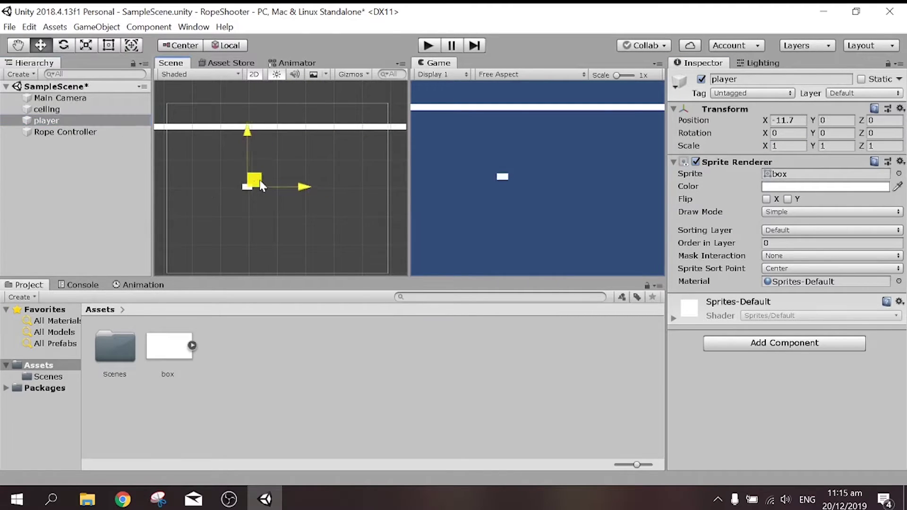
pyautogui.rightClick(729, 109)
pyautogui.click(744, 112)
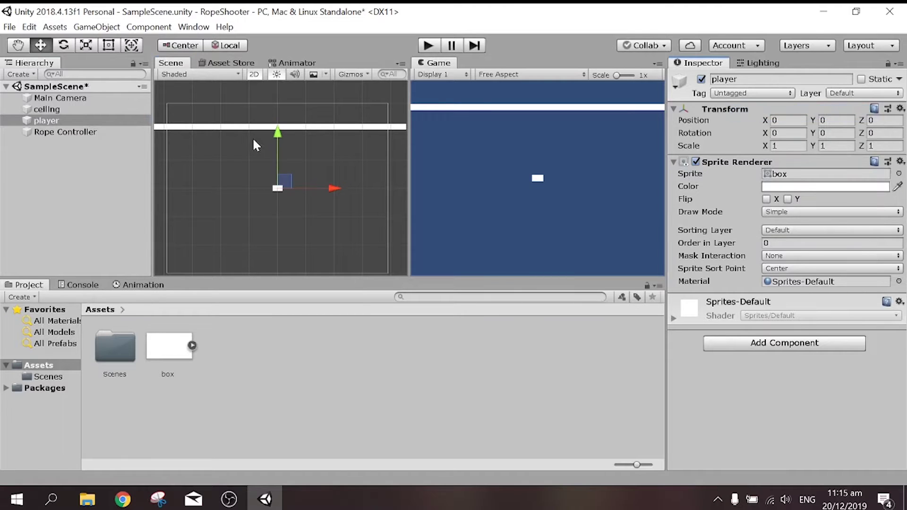
pyautogui.click(83, 178)
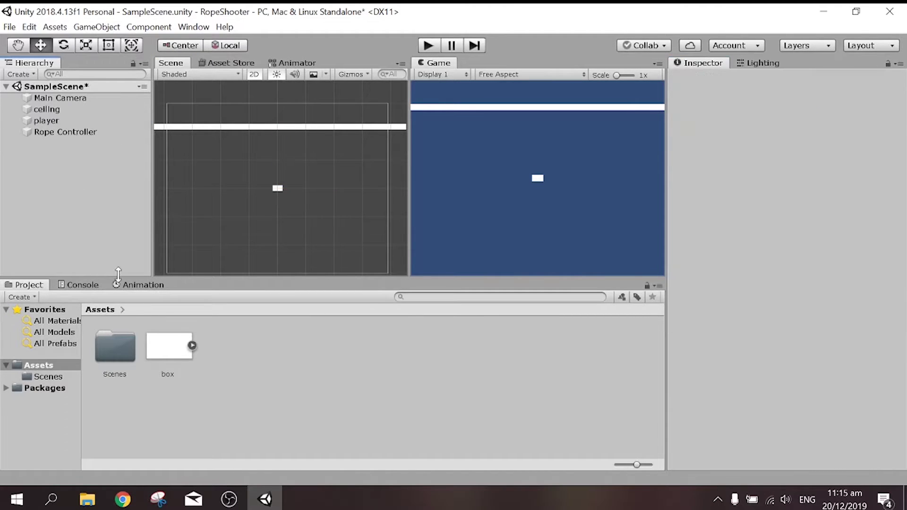
pyautogui.click(66, 131)
# - Add a new RopeController C# script component to the Rope Controller object
pyautogui.click(823, 173)
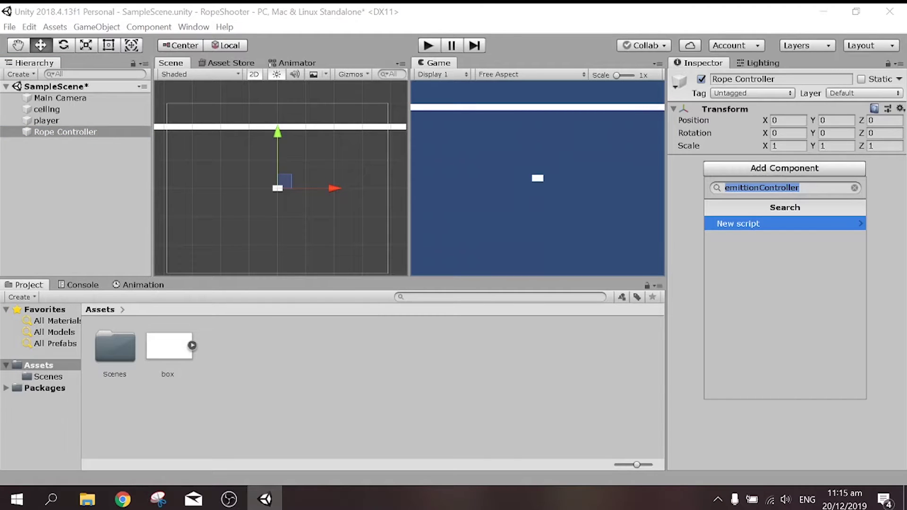
pyautogui.press('BackSpace')
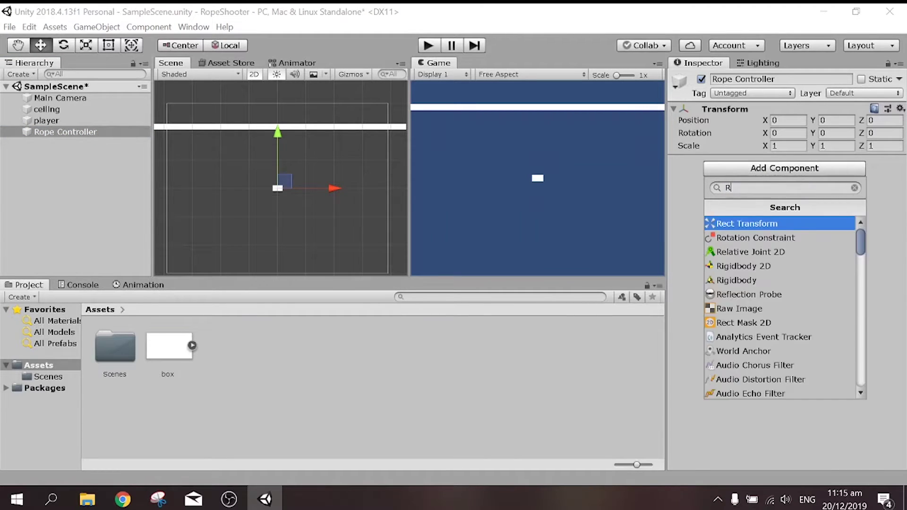
pyautogui.write('RopeCont')
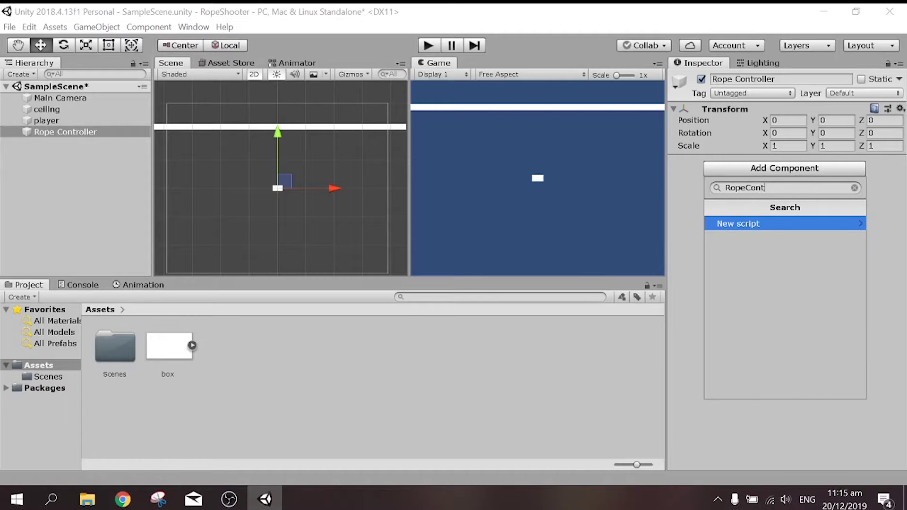
pyautogui.write('roller')
pyautogui.press('Return')
pyautogui.press('Return')
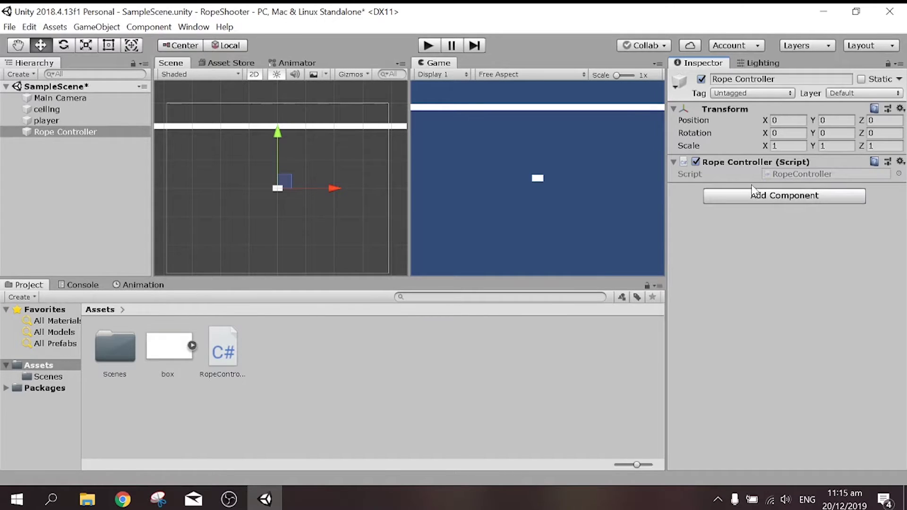
pyautogui.doubleClick(792, 176)
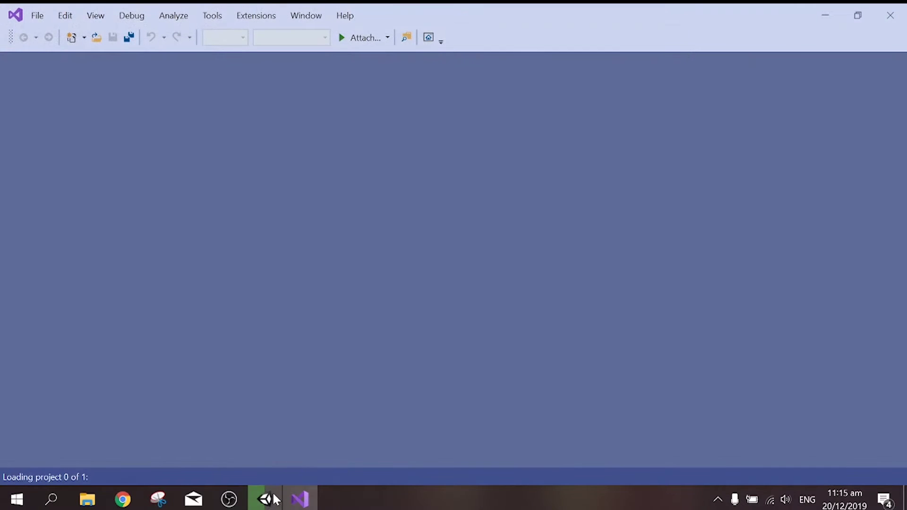
# - Select the default Start() method and its comment in RopeController.cs
pyautogui.moveTo(265, 503)
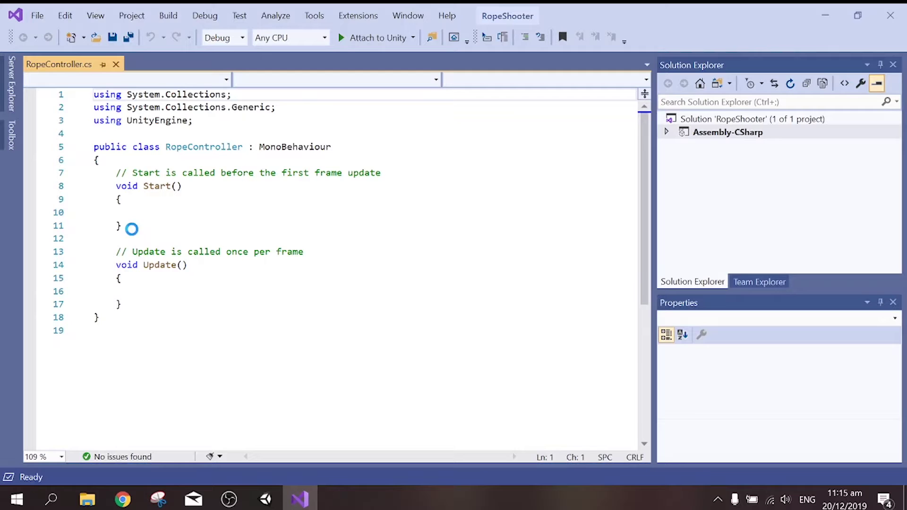
pyautogui.click(131, 229)
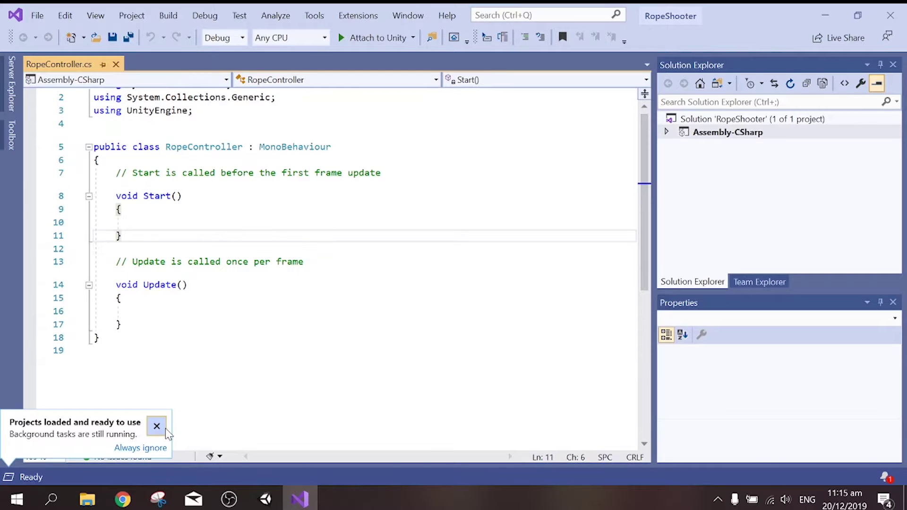
pyautogui.click(138, 311)
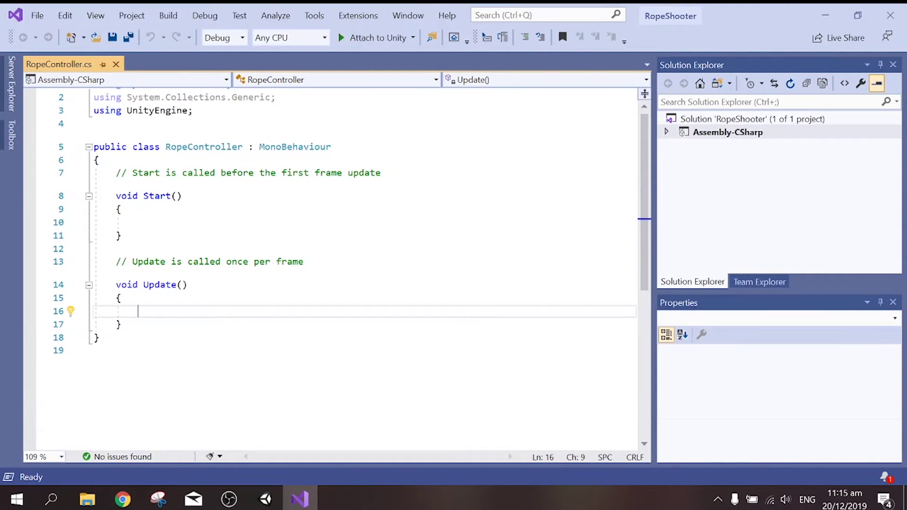
pyautogui.moveTo(122, 235); pyautogui.dragTo(116, 172)
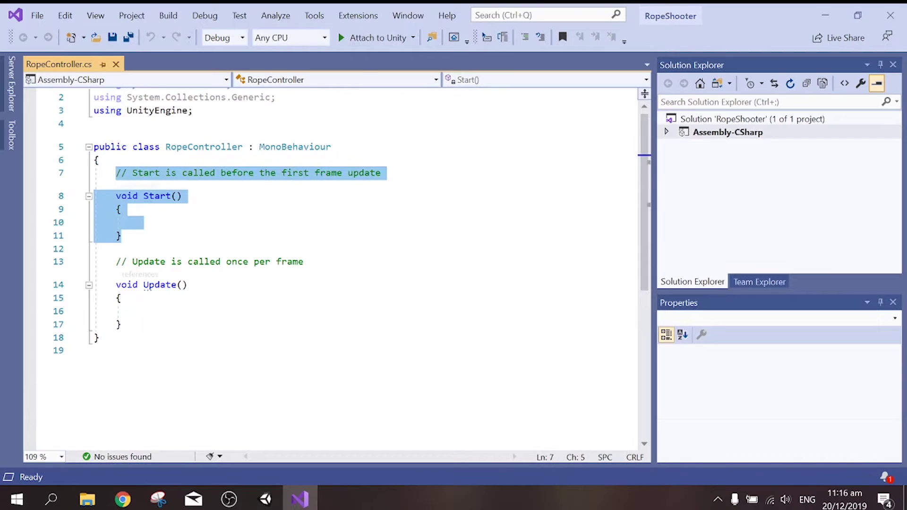
# - Delete Start() and declare public GameObject ropeShooter and LineRenderer lineRenderer fields
pyautogui.press('Delete')
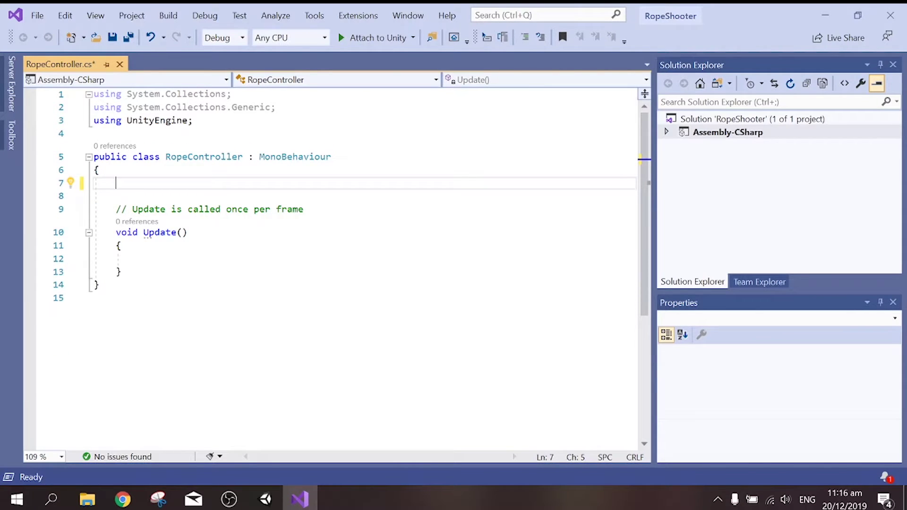
pyautogui.write('pu')
pyautogui.press('space')
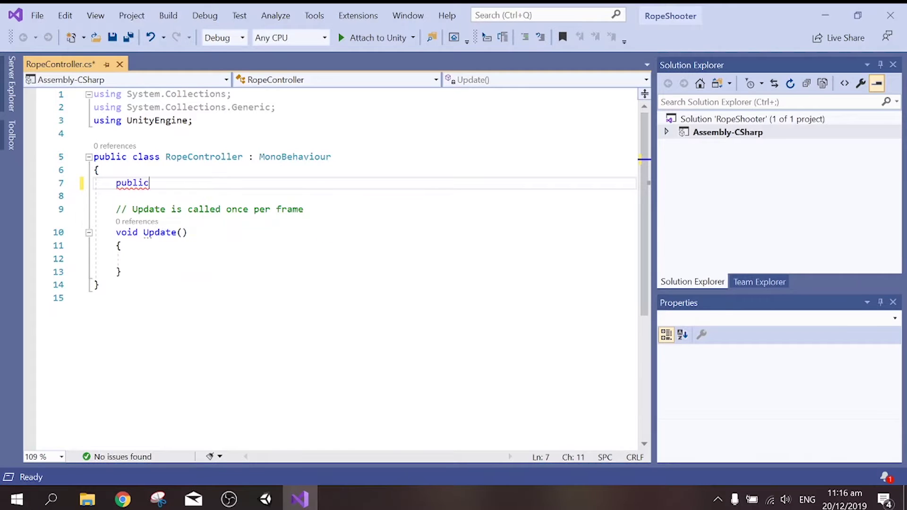
pyautogui.write('Game')
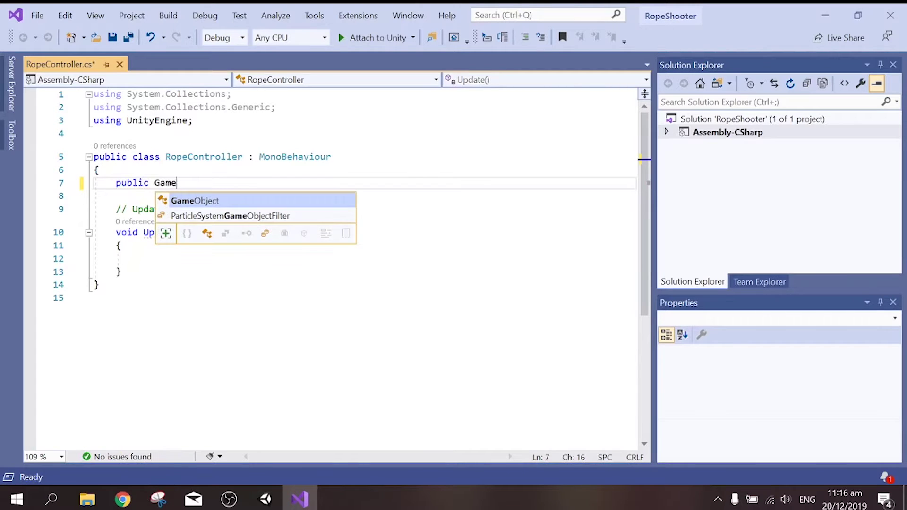
pyautogui.press('Tab')
pyautogui.write('rope')
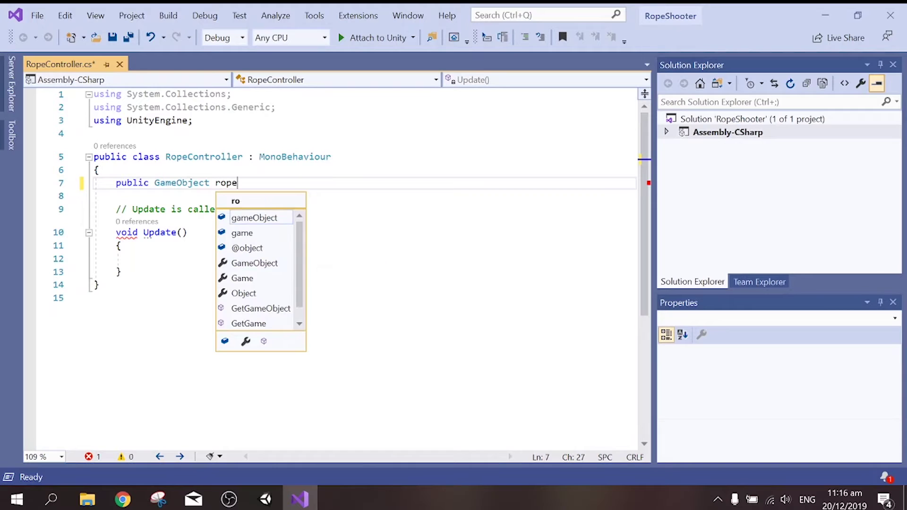
pyautogui.write('Shooter')
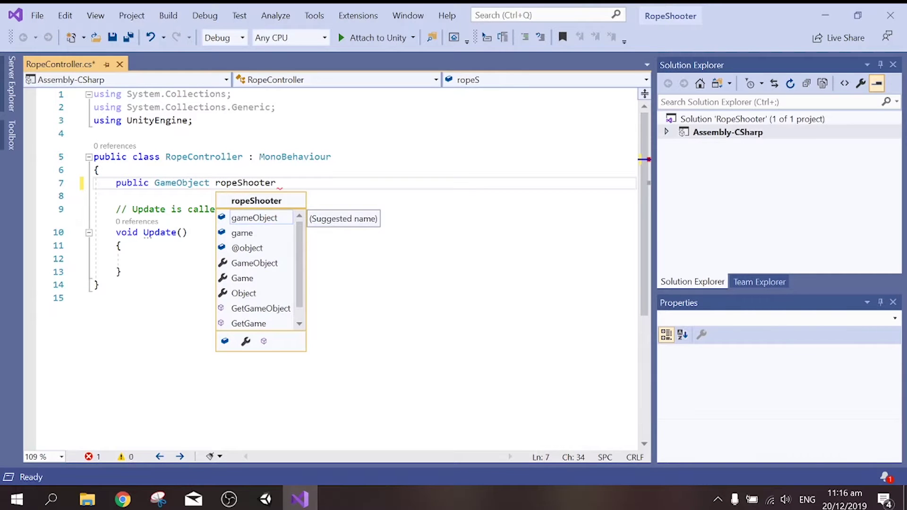
pyautogui.write(';')
pyautogui.press('Return')
pyautogui.write('pu')
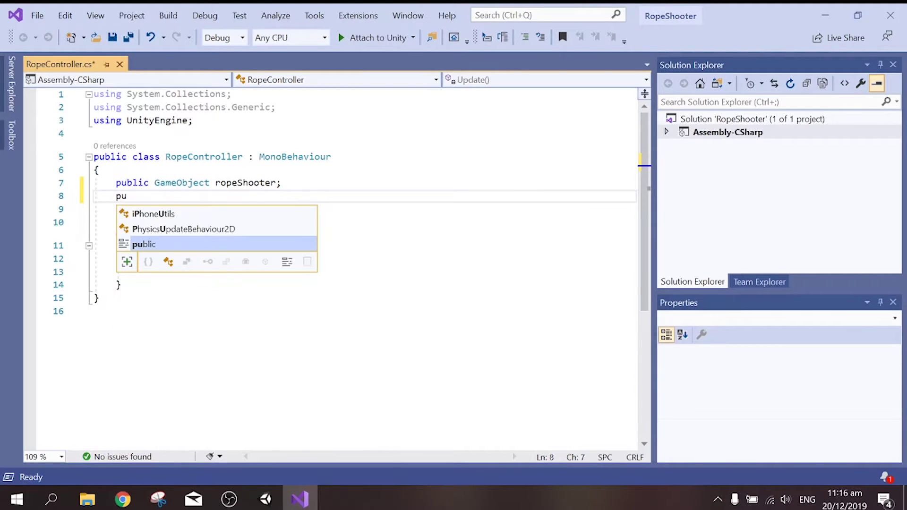
pyautogui.write('blic ')
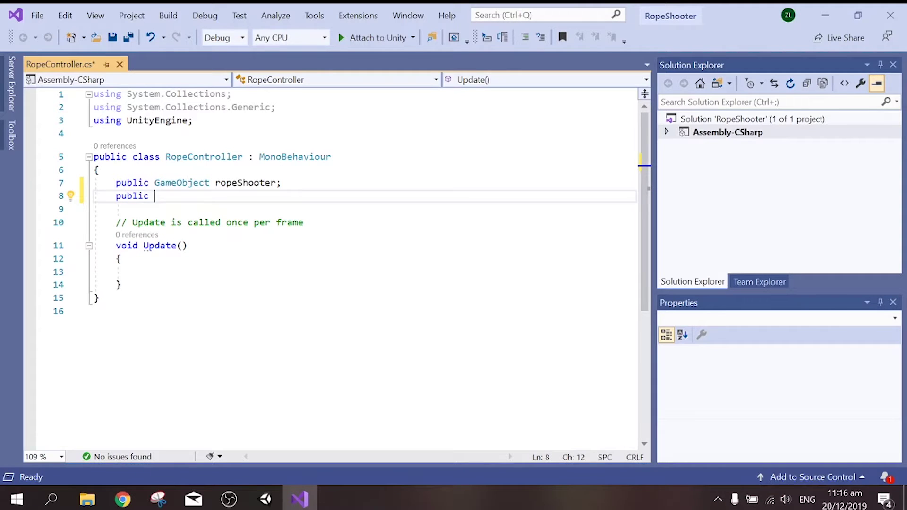
pyautogui.write('Li')
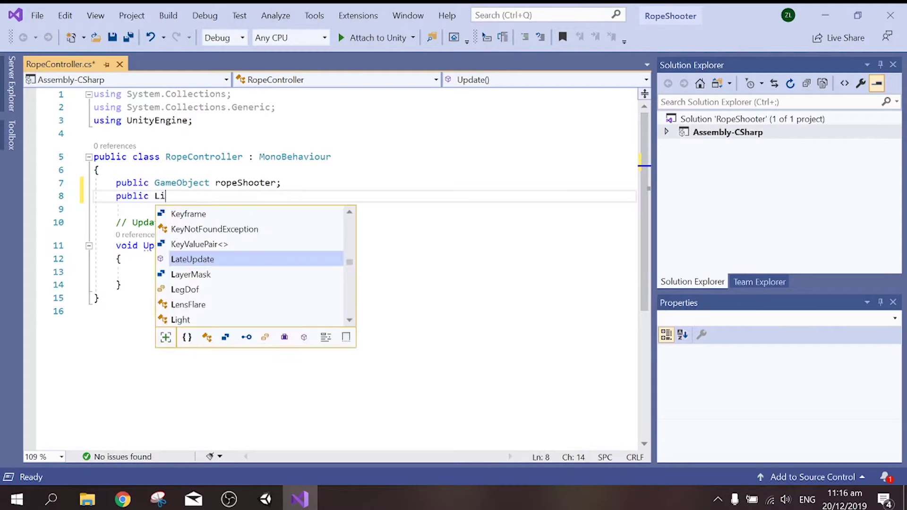
pyautogui.write('n')
pyautogui.press('Tab')
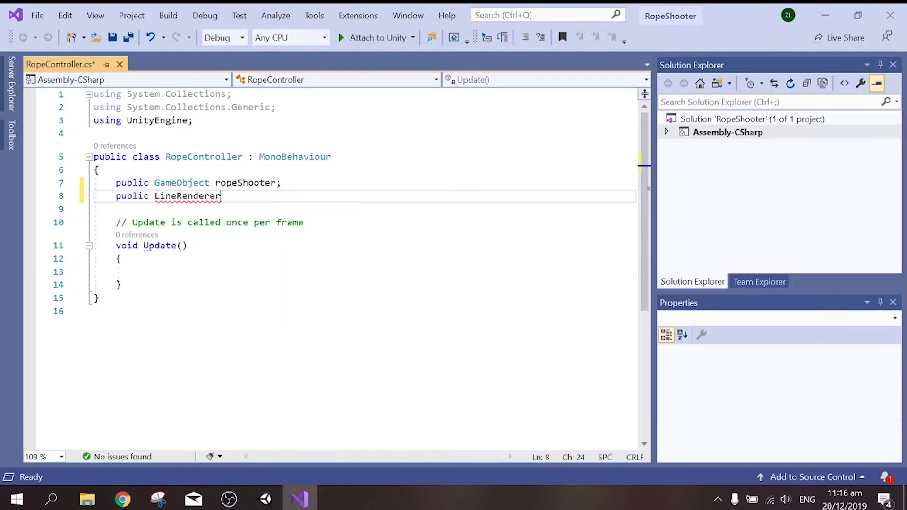
pyautogui.write(' lin')
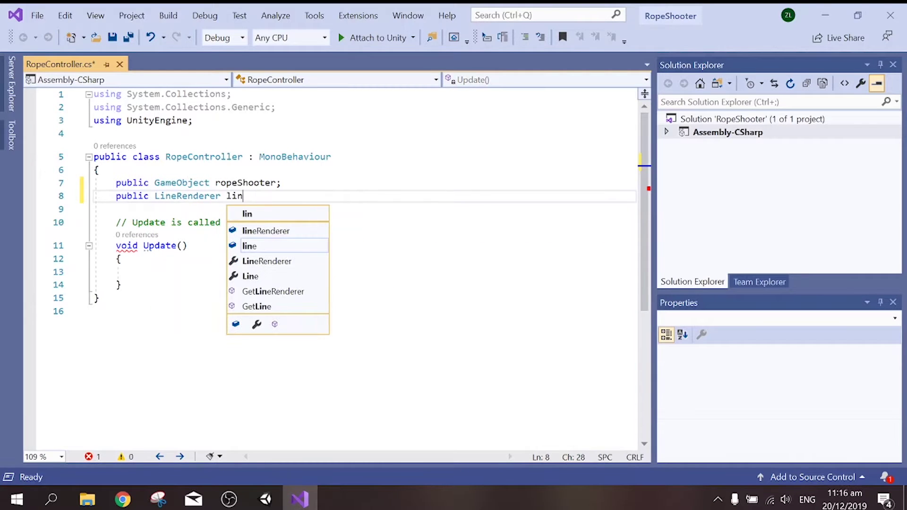
pyautogui.press('Down')
pyautogui.press('Up')
pyautogui.press('Tab')
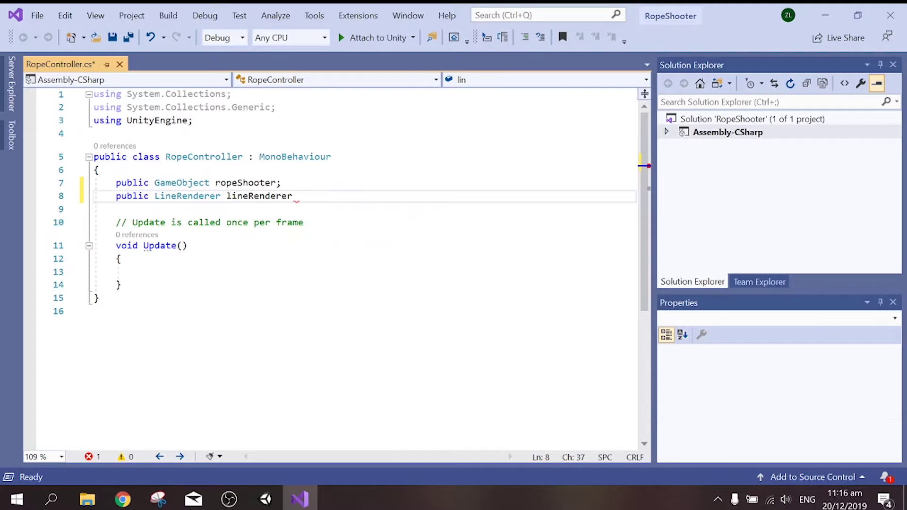
pyautogui.press('Return')
pyautogui.press('Return')
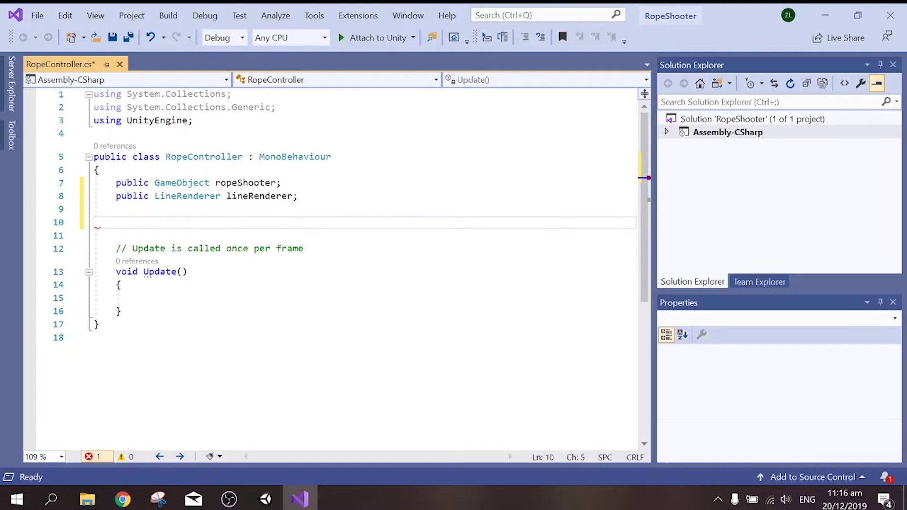
# - Declare a private SpringJoint2D rope field
pyautogui.write('pri')
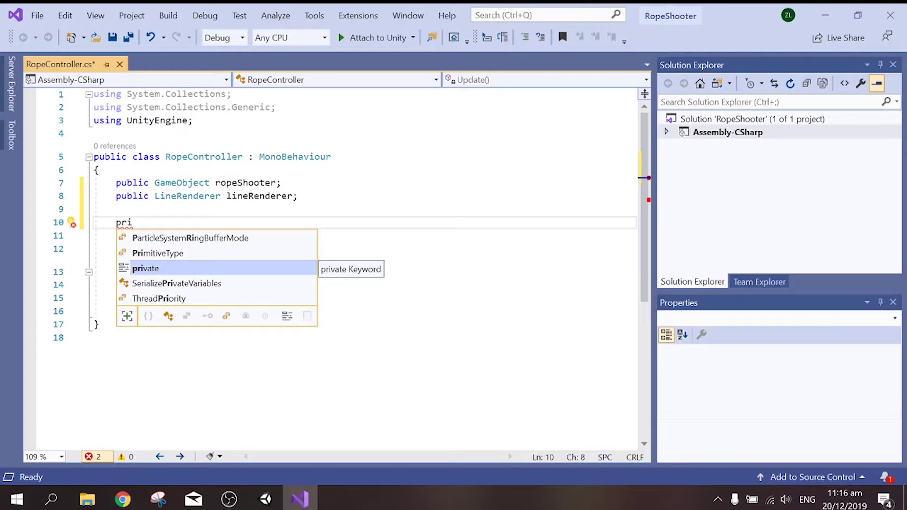
pyautogui.press('Tab')
pyautogui.write('Sp')
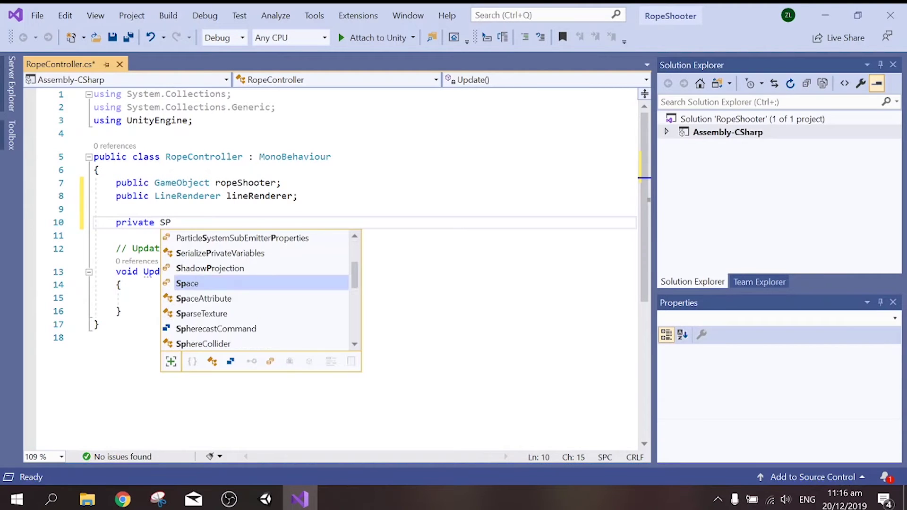
pyautogui.press('BackSpace')
pyautogui.write('p')
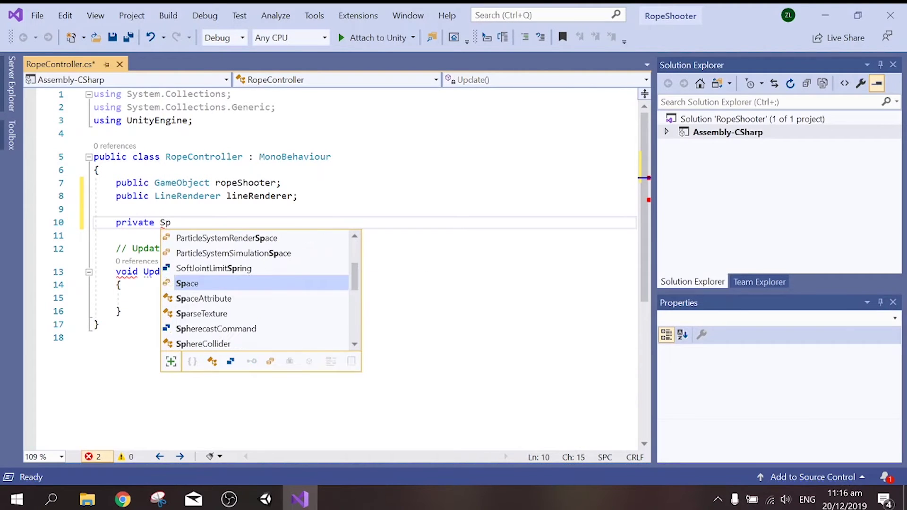
pyautogui.write('r')
pyautogui.press('Down')
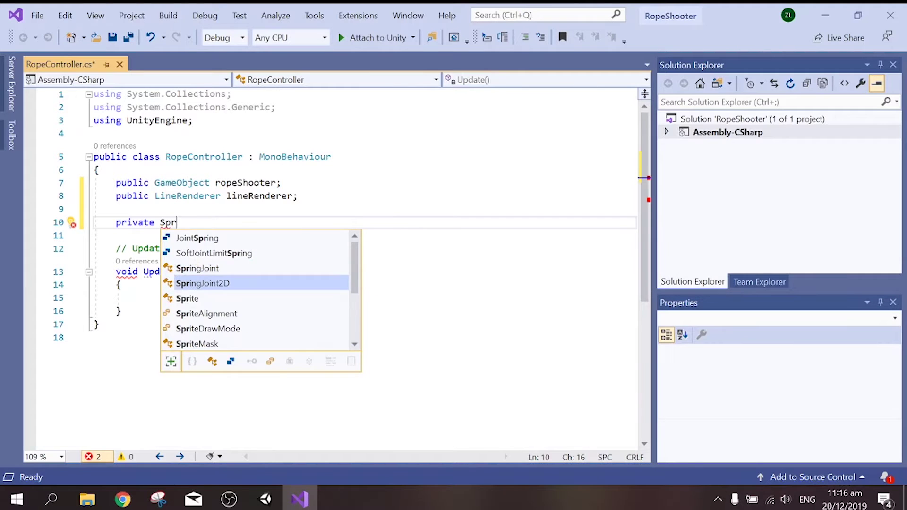
pyautogui.press('Tab')
pyautogui.write('rope;')
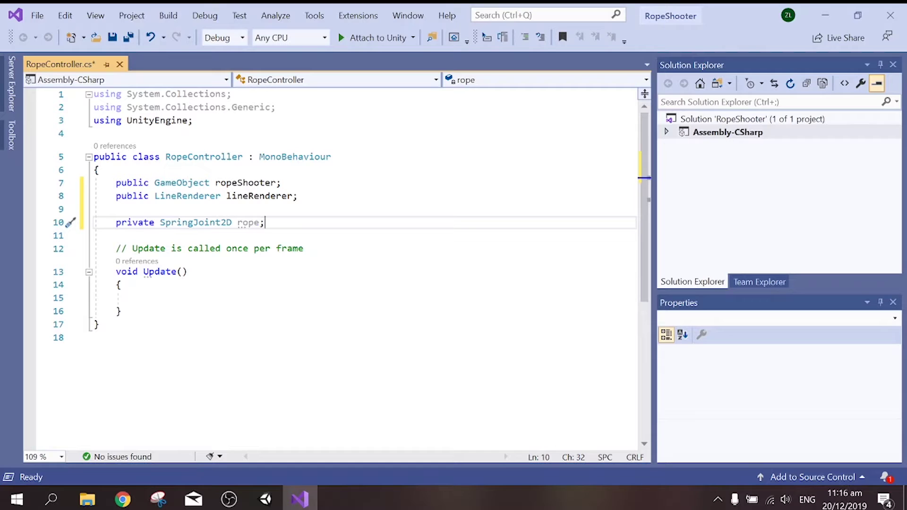
pyautogui.press('Down')
# - Make Update call fire() inside if (Input.GetMouseButtonDown(0)) { }
pyautogui.press('Down')
pyautogui.press('Down')
pyautogui.press('Down')
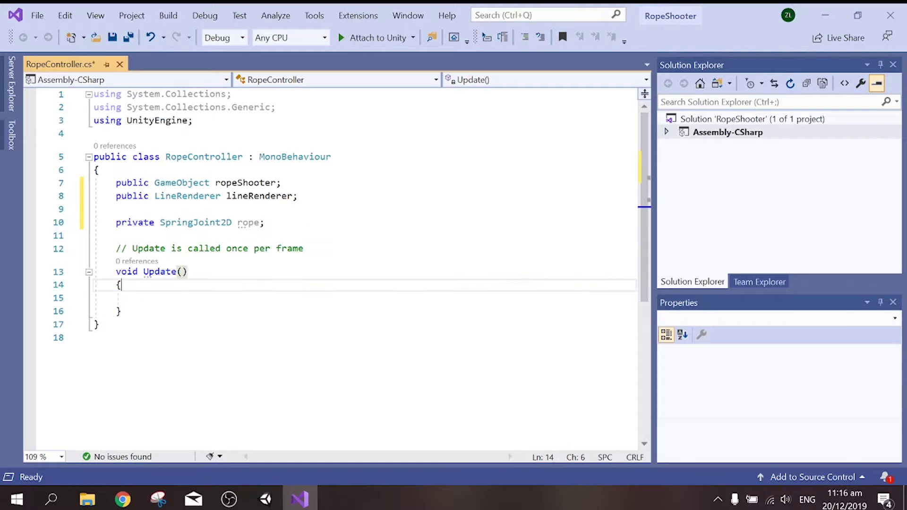
pyautogui.press('Down')
pyautogui.write('f')
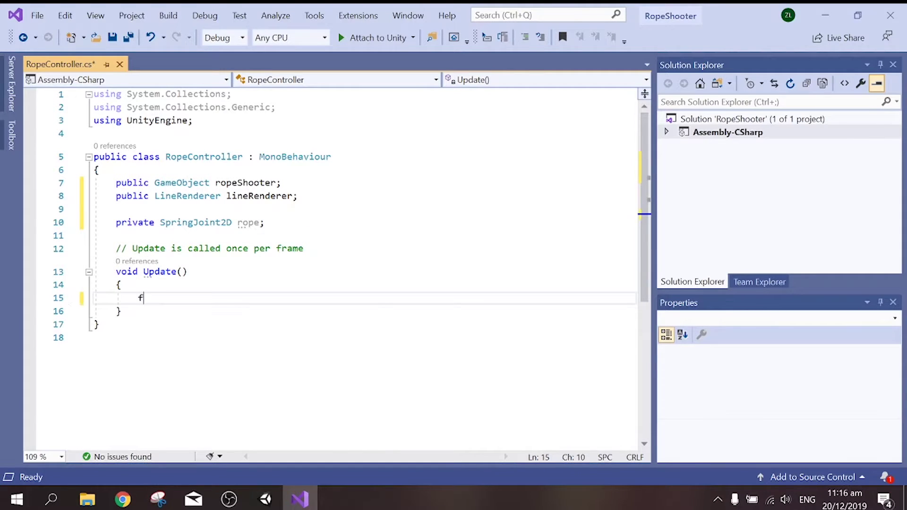
pyautogui.write('ire(')
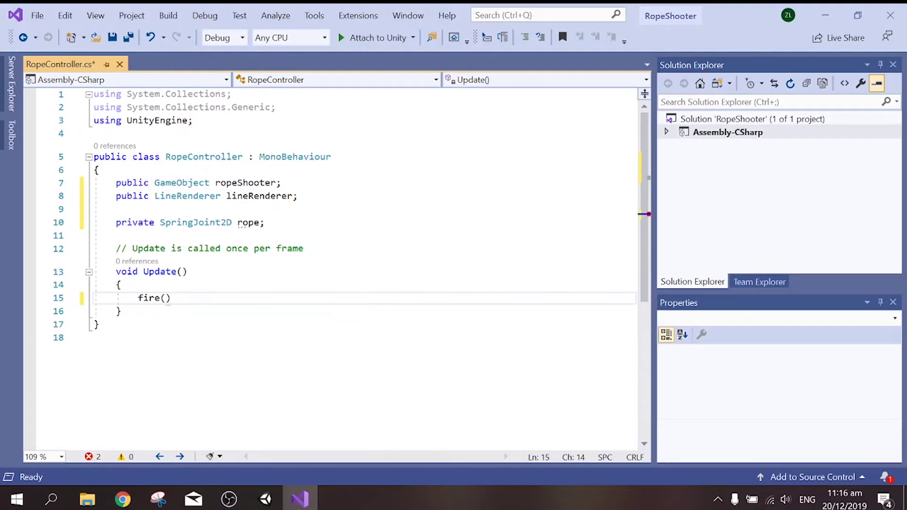
pyautogui.press('BackSpace')
pyautogui.press('BackSpace')
pyautogui.press('BackSpace')
pyautogui.press('BackSpace')
pyautogui.press('BackSpace')
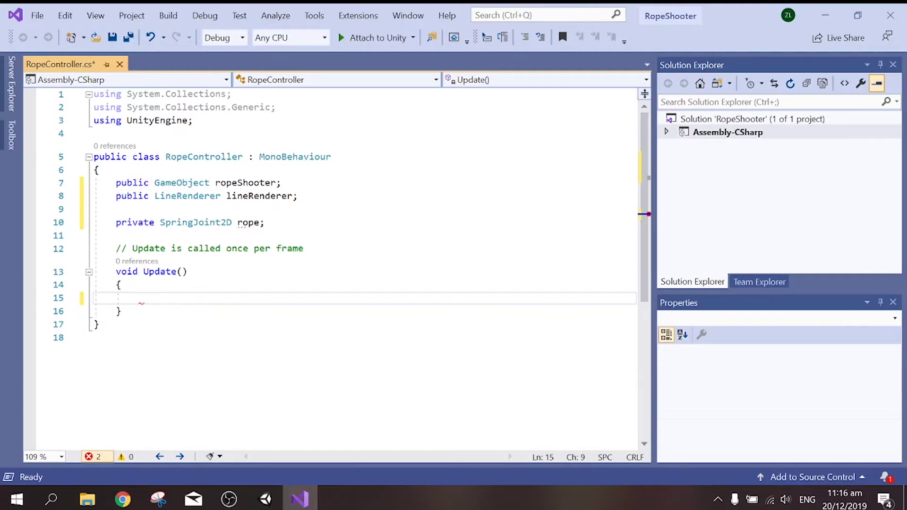
pyautogui.write('if(')
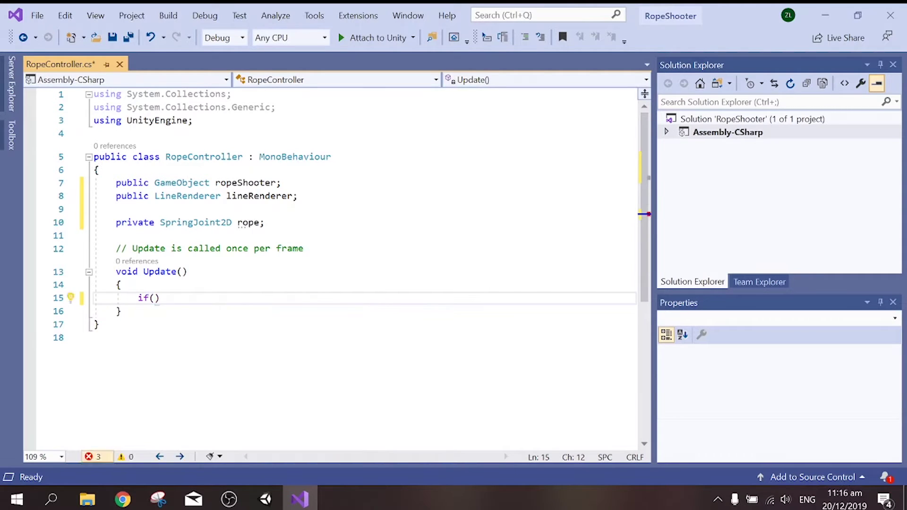
pyautogui.write('Input.')
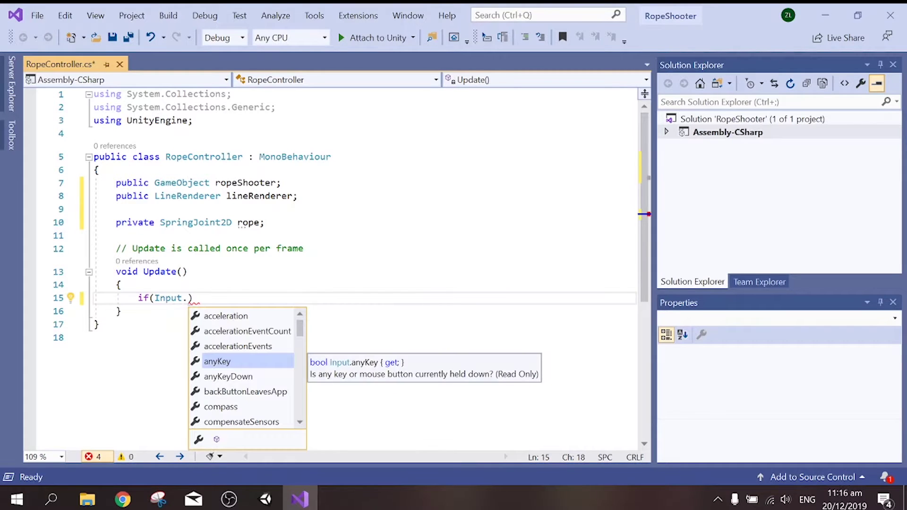
pyautogui.write('get')
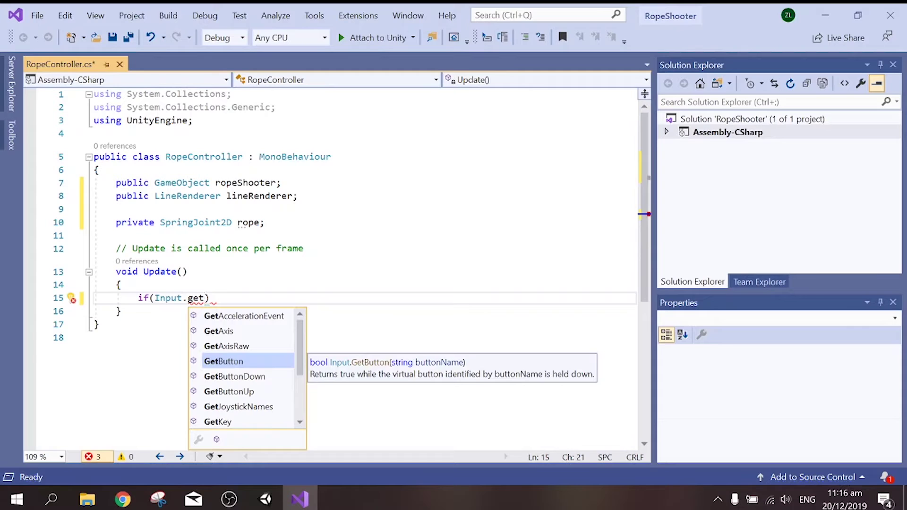
pyautogui.write('M')
pyautogui.press('Down')
pyautogui.press('Tab')
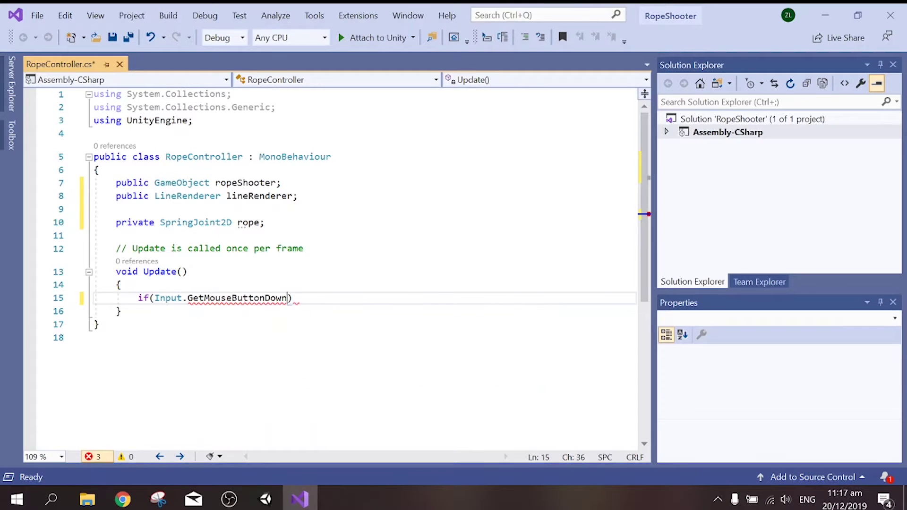
pyautogui.write('{(')
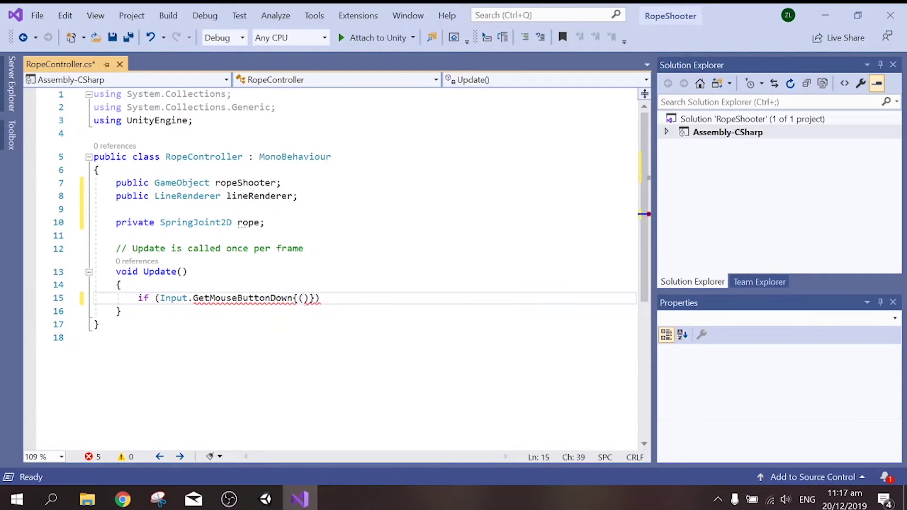
pyautogui.press('BackSpace')
pyautogui.press('BackSpace')
pyautogui.write('(0))')
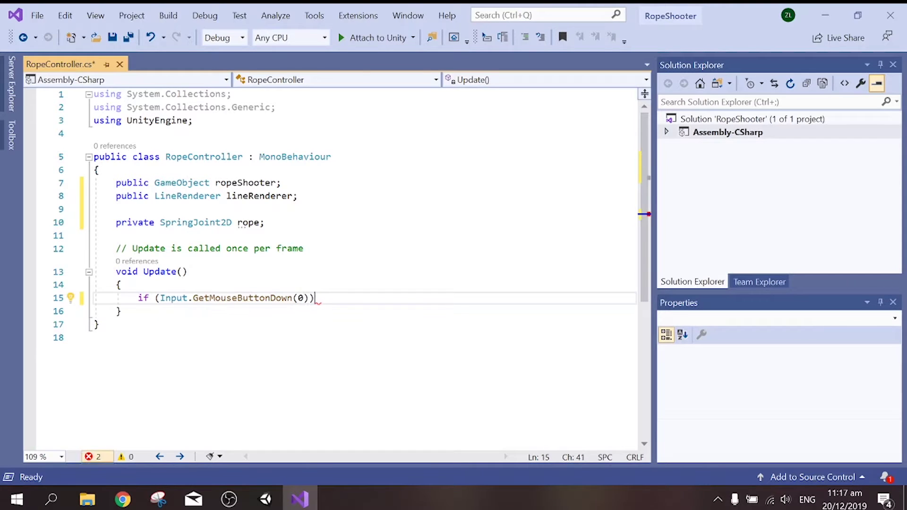
pyautogui.press('Return')
pyautogui.write('{')
pyautogui.press('Return')
pyautogui.write('for')
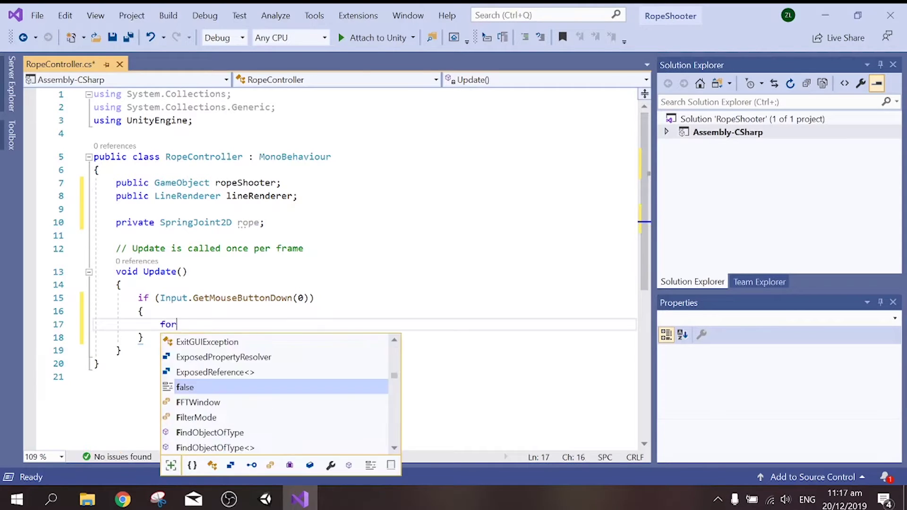
pyautogui.write('e')
pyautogui.press('BackSpace')
pyautogui.press('BackSpace')
pyautogui.press('BackSpace')
pyautogui.write('ire')
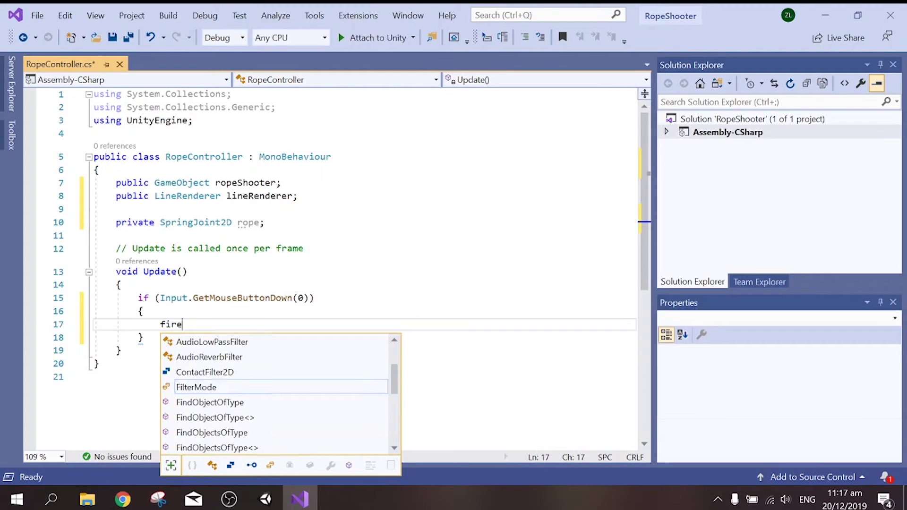
pyautogui.write('();')
pyautogui.click(143, 337)
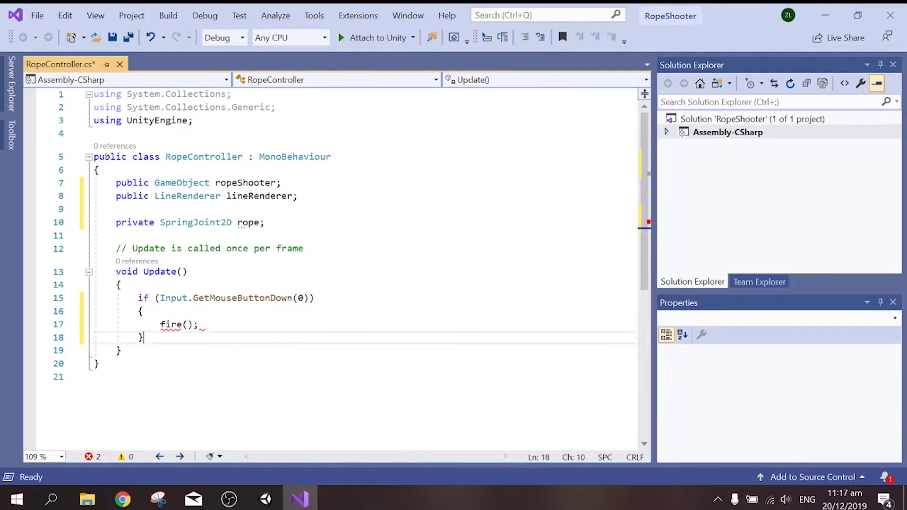
# - Add an empty void fire() method below Update
pyautogui.click(121, 350)
pyautogui.press('Return')
pyautogui.press('Return')
pyautogui.write('oid ')
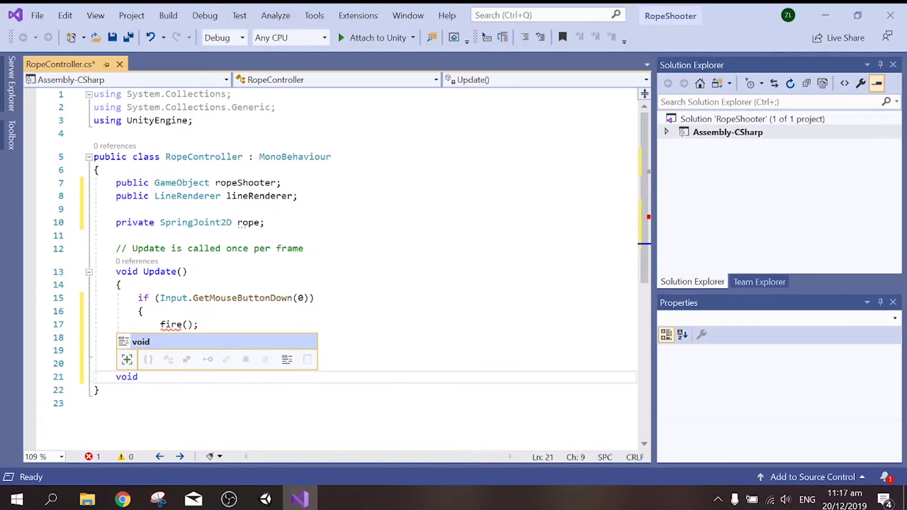
pyautogui.write('fire(')
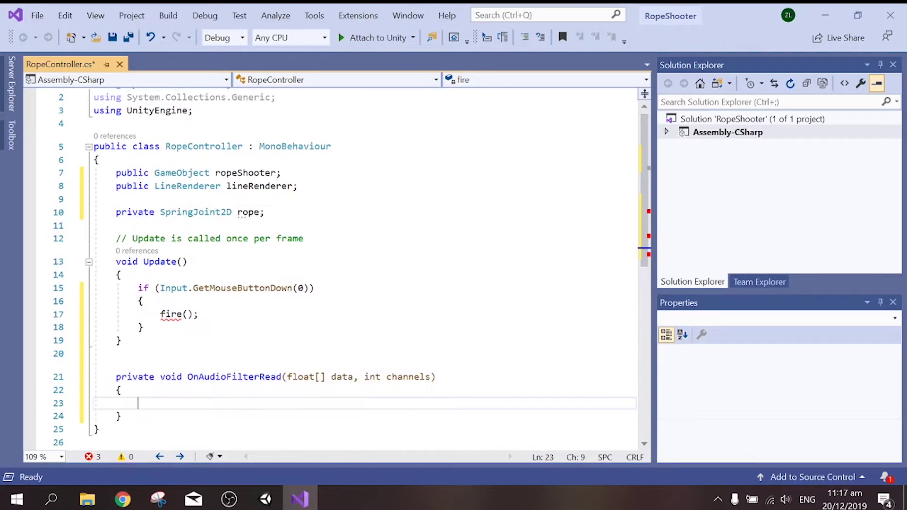
pyautogui.hotkey('ctrl', 'z')
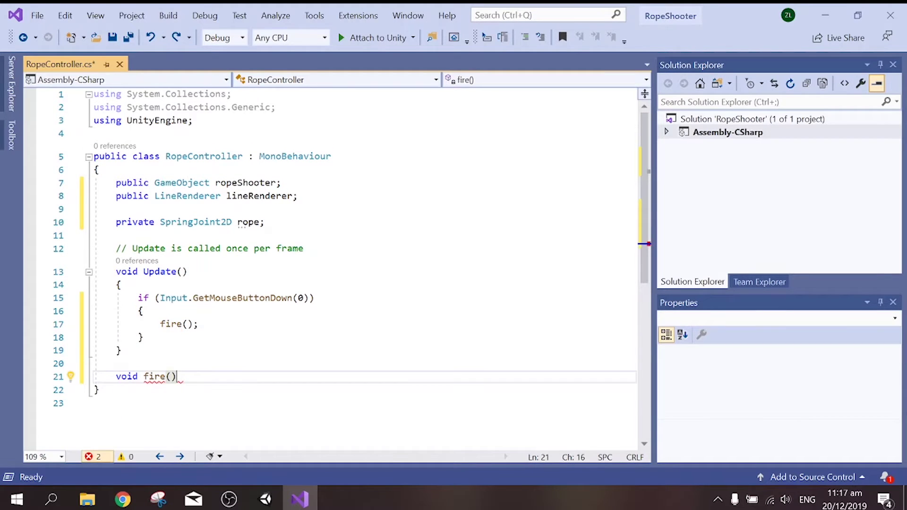
pyautogui.write('{')
pyautogui.press('Return')
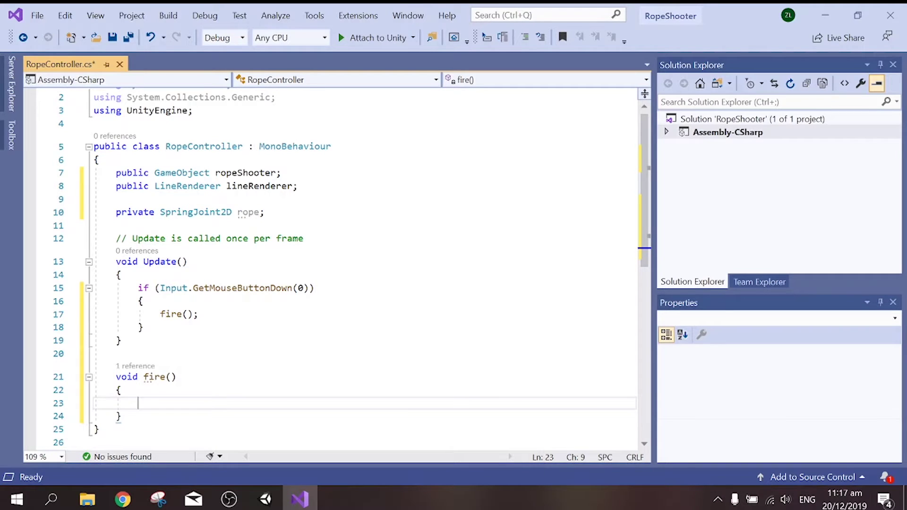
# - Write Vector3 ropeShooterPosition = ropeShooter.transform.position as fire()'s first line
pyautogui.write('Vec')
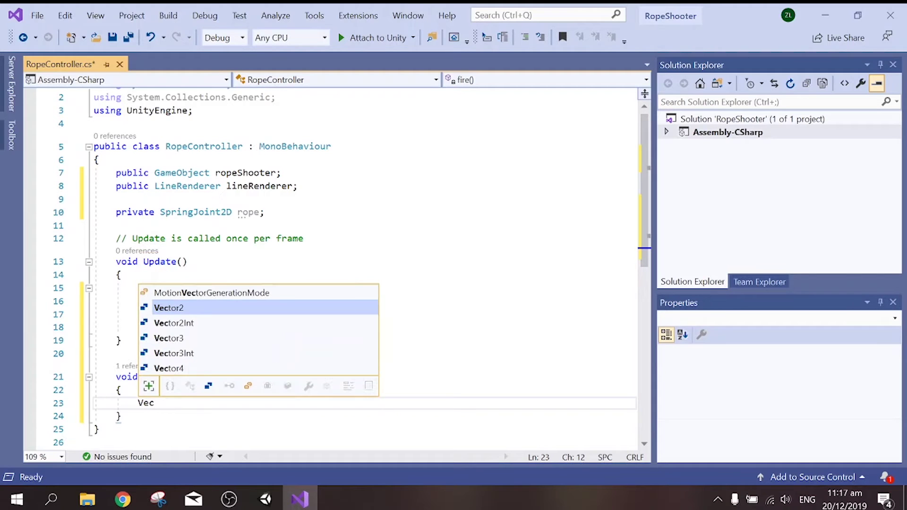
pyautogui.press('Down')
pyautogui.press('Down')
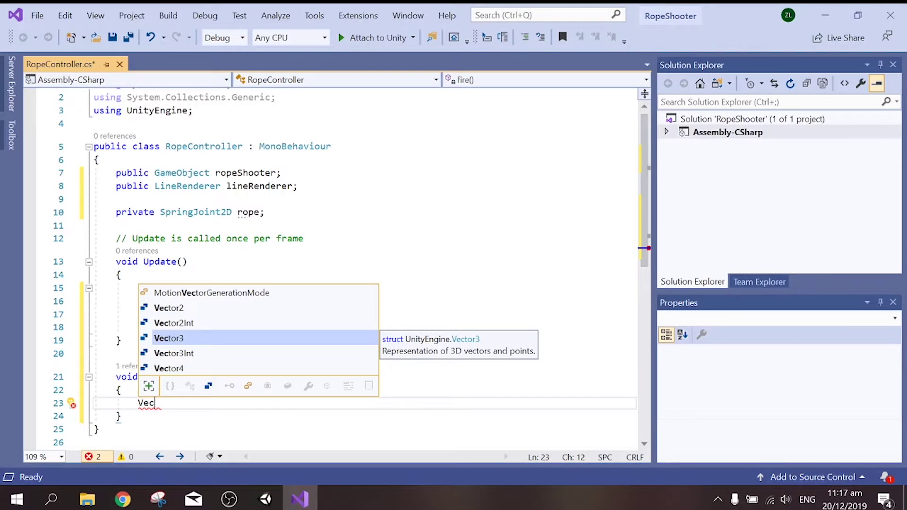
pyautogui.press('Tab')
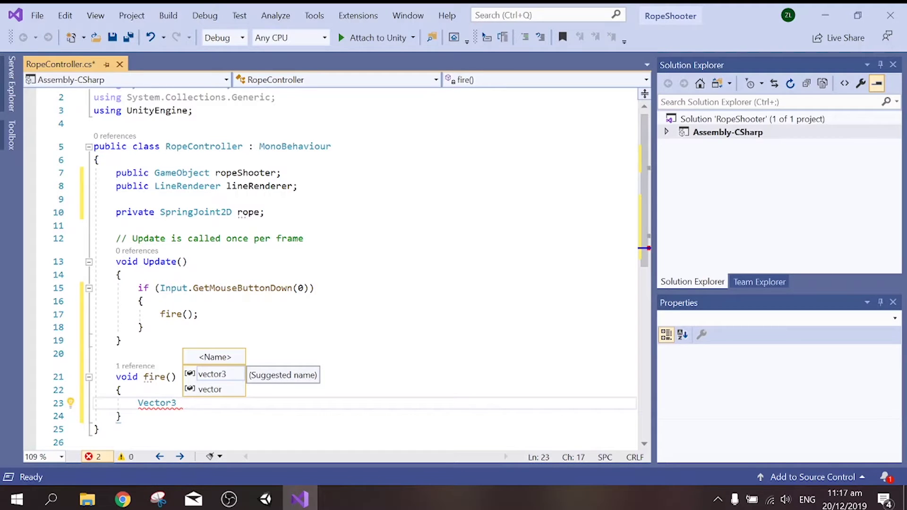
pyautogui.write('rop')
pyautogui.write('eShoot')
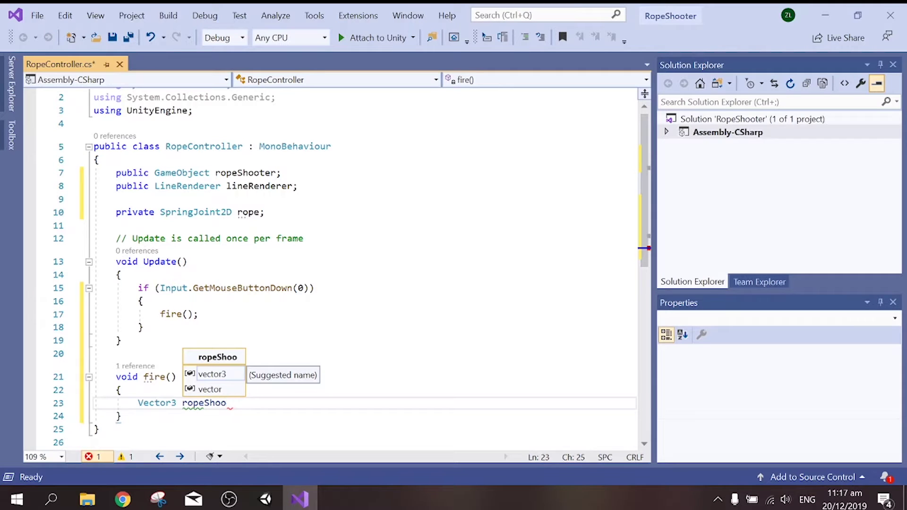
pyautogui.write('erPosi')
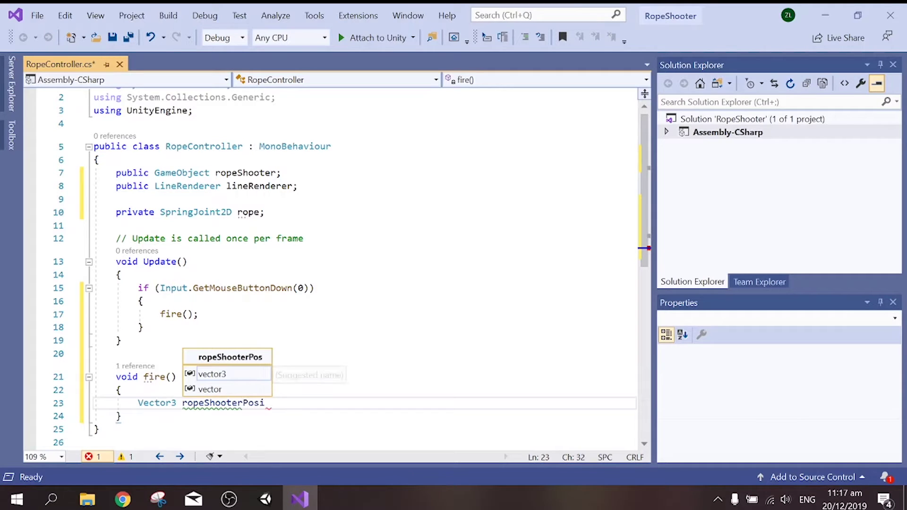
pyautogui.write('tion = ')
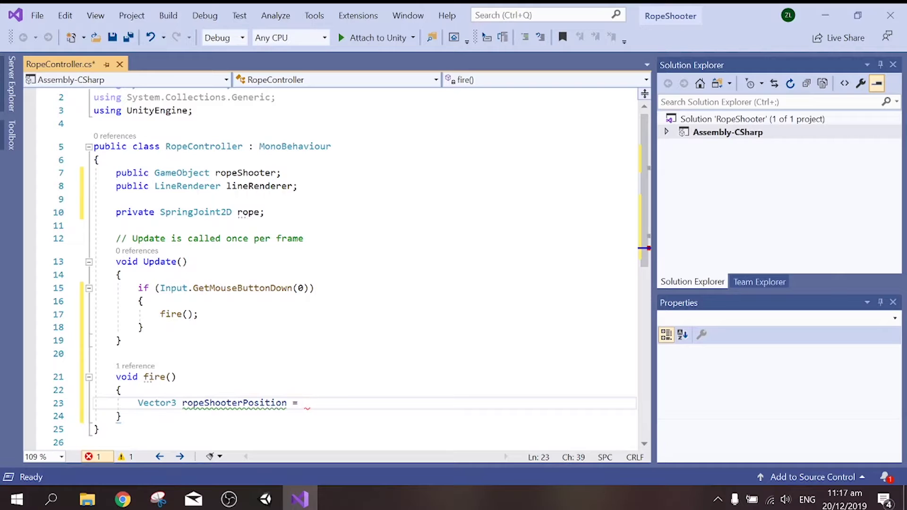
pyautogui.write('ro')
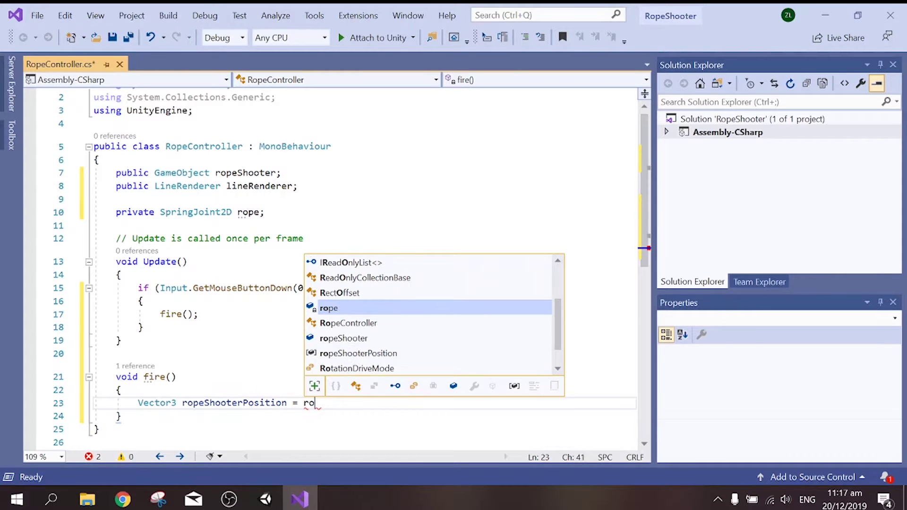
pyautogui.press('Down')
pyautogui.press('Down')
pyautogui.press('Tab')
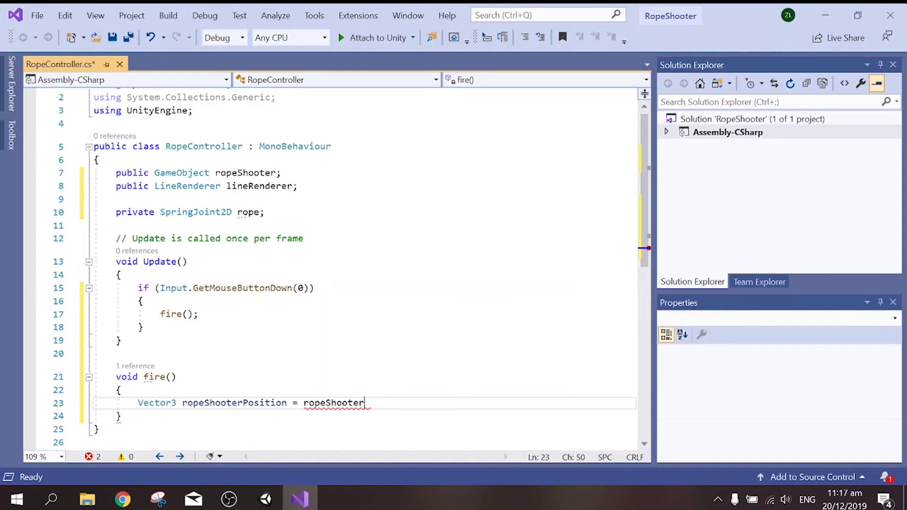
pyautogui.write('.t')
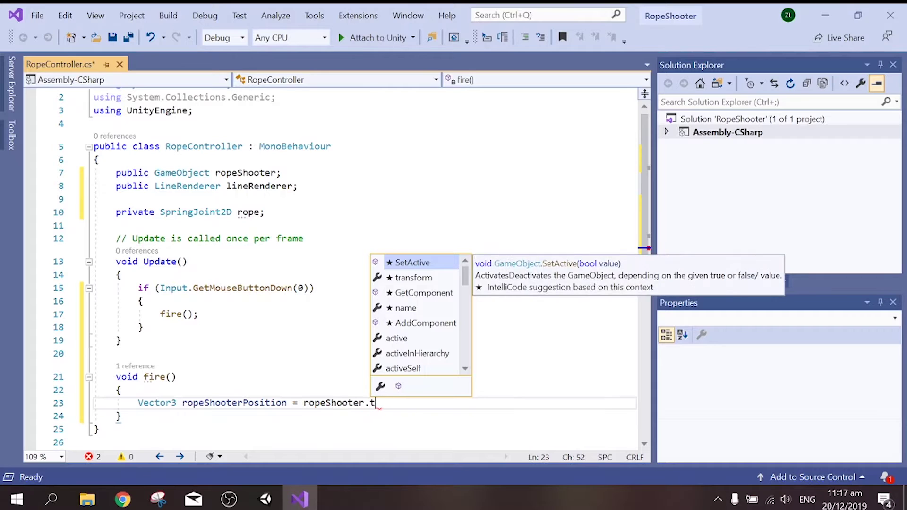
pyautogui.press('Tab')
pyautogui.write('.')
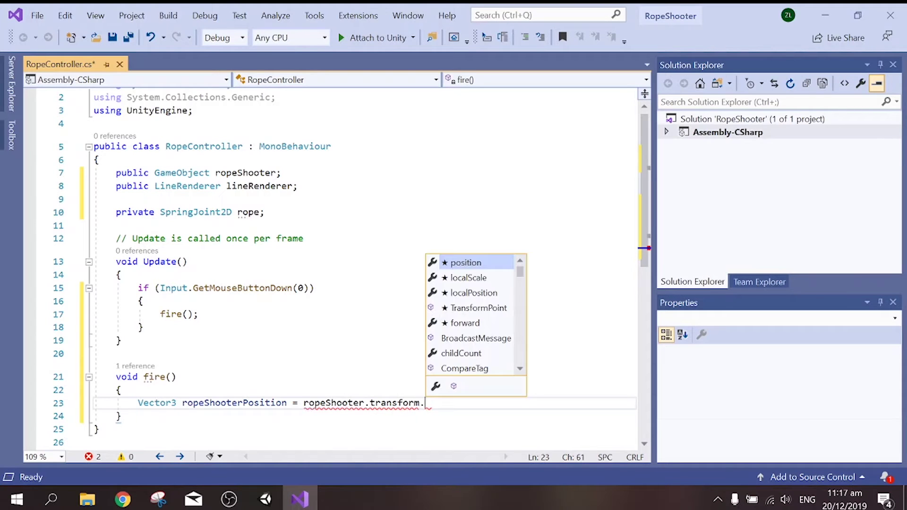
pyautogui.press('Tab')
# - End the ropeShooterPosition line and start Vector3 mousePosition = Camera.main on the next line
pyautogui.write(';')
pyautogui.press('Return')
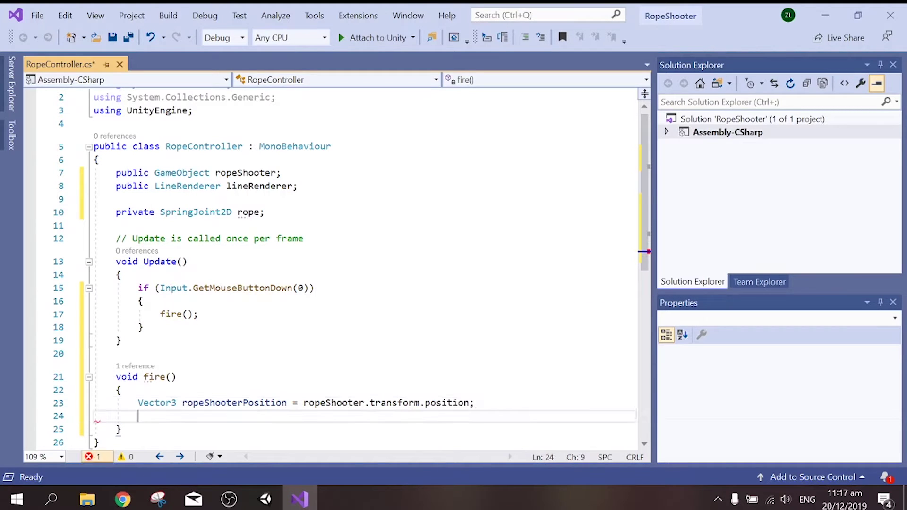
pyautogui.write('Ve')
pyautogui.press('Tab')
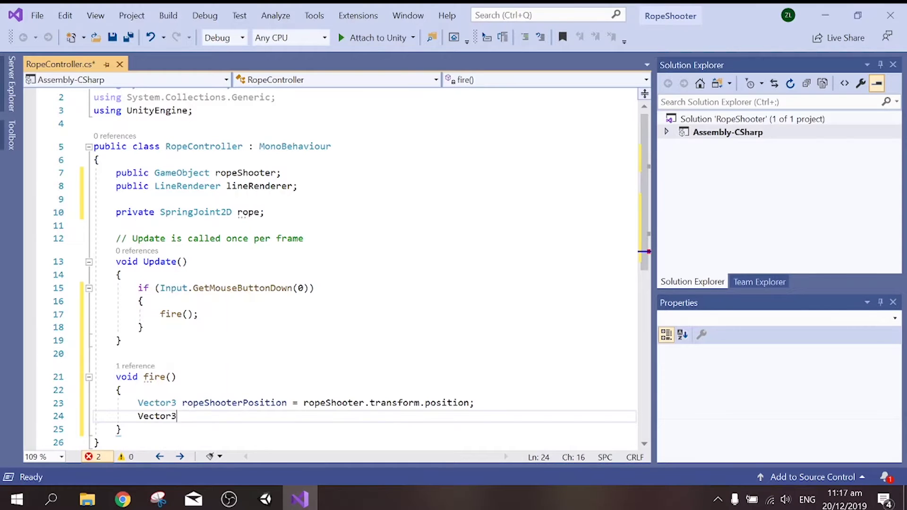
pyautogui.write(' mo')
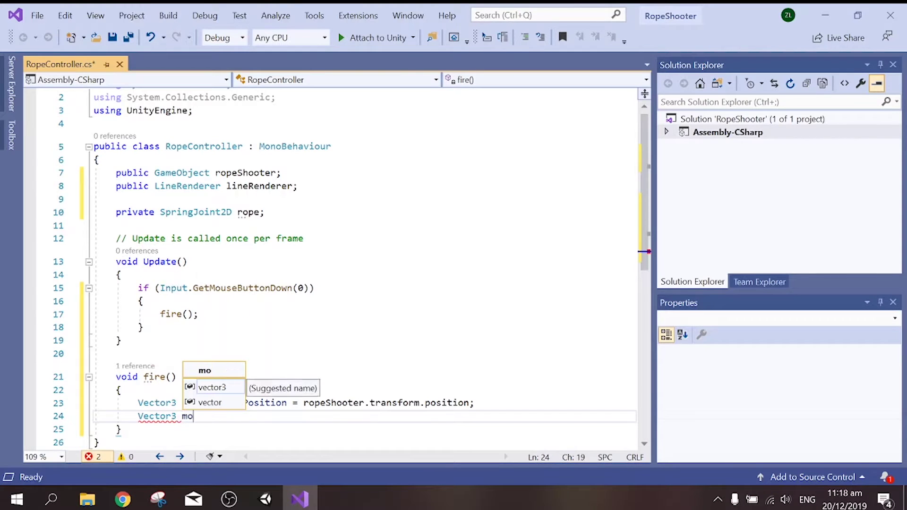
pyautogui.write('usePosti')
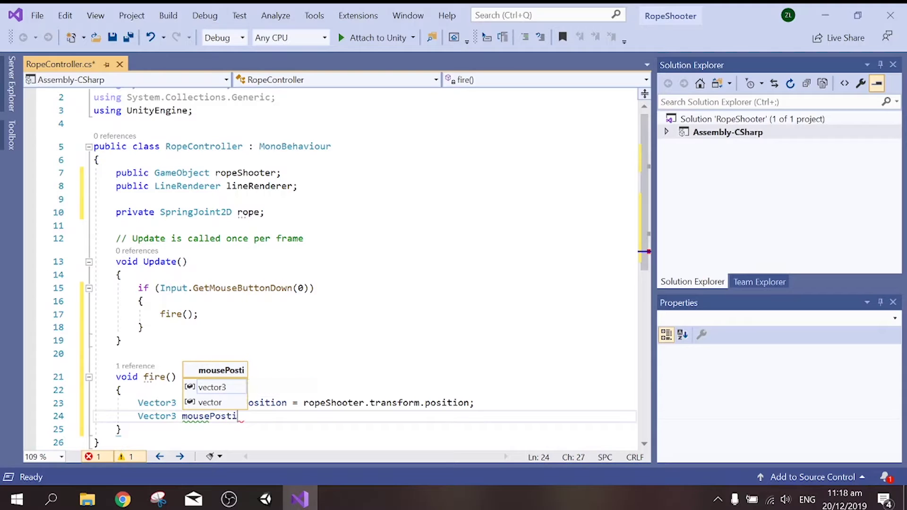
pyautogui.press('BackSpace')
pyautogui.write('it')
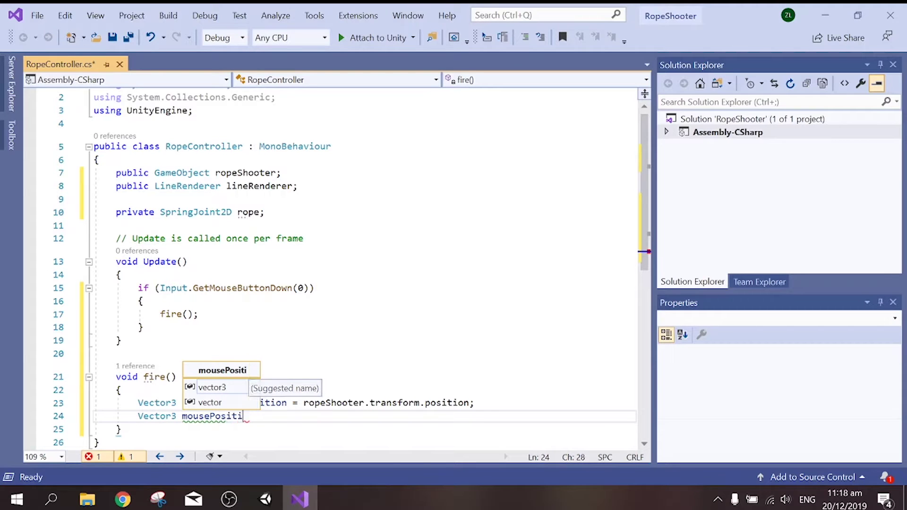
pyautogui.write('ion = ')
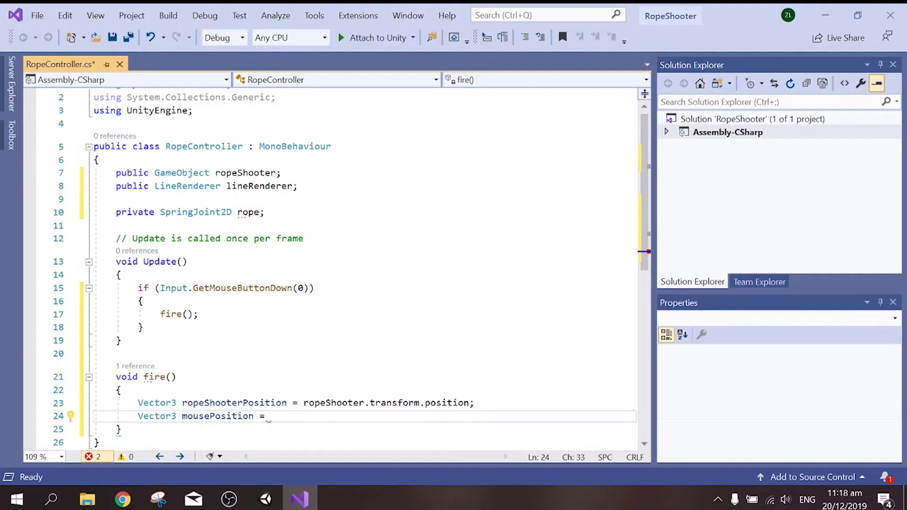
pyautogui.write('Cam')
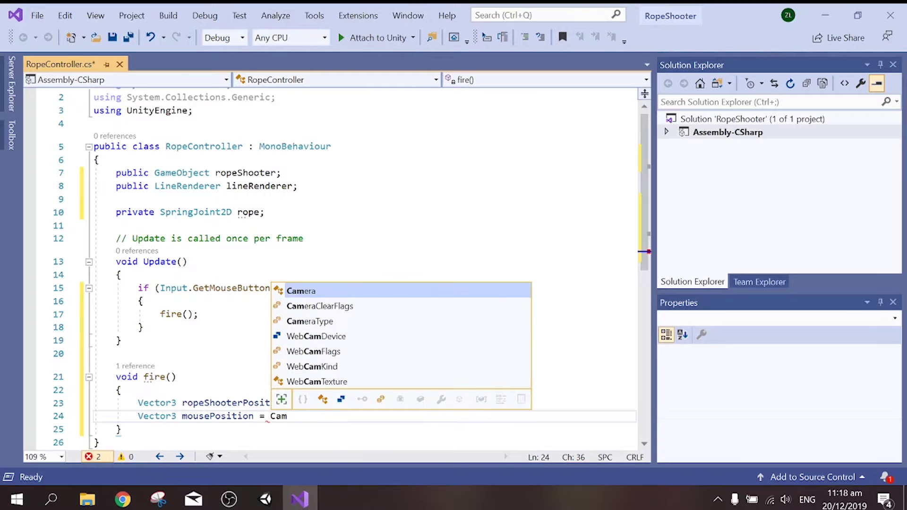
pyautogui.press('Tab')
pyautogui.write('.main')
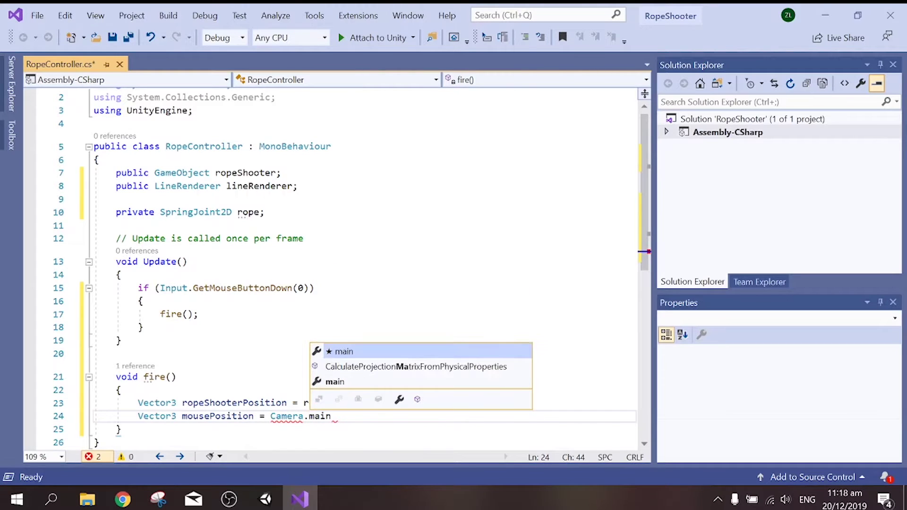
pyautogui.write('.transform')
pyautogui.press('BackSpace')
pyautogui.press('BackSpace')
pyautogui.press('BackSpace')
pyautogui.press('BackSpace')
pyautogui.press('BackSpace')
pyautogui.press('BackSpace')
pyautogui.press('BackSpace')
pyautogui.press('BackSpace')
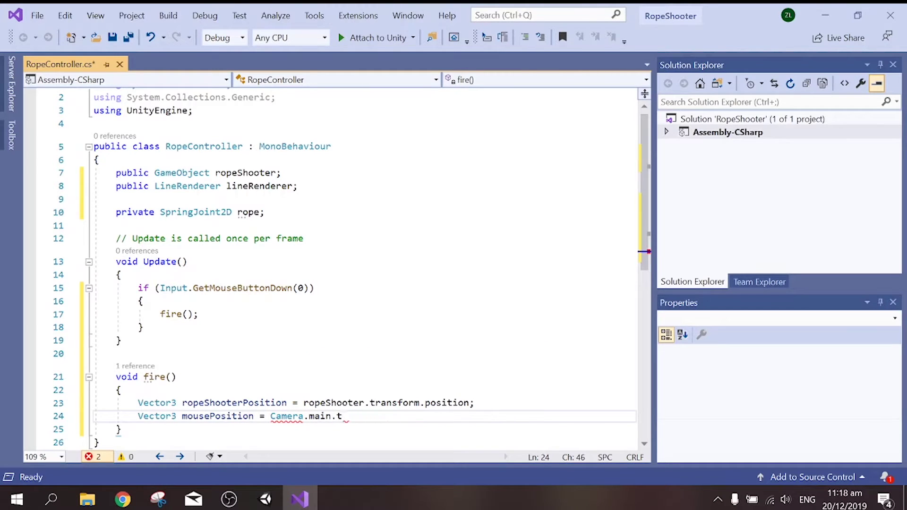
# - Complete the assignment as Camera.main.ScreenToWorldPoint(Input.mousePosition);
pyautogui.write('sc')
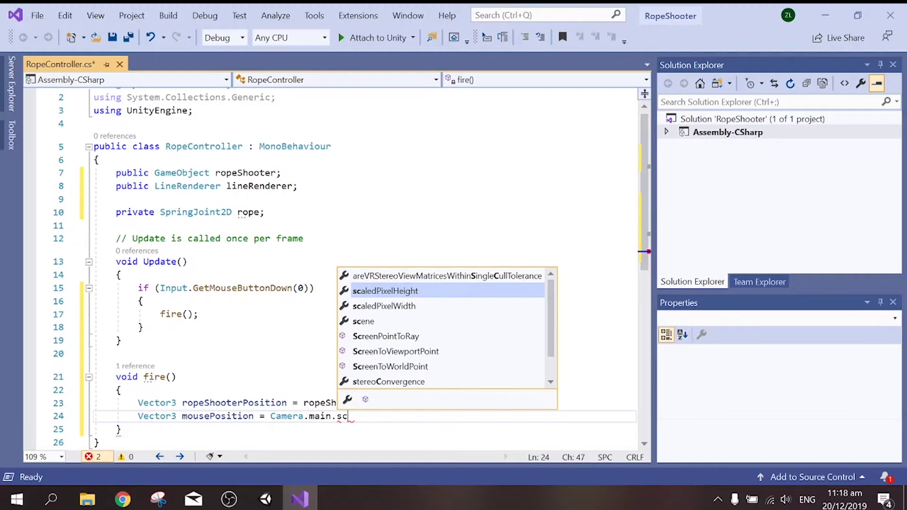
pyautogui.press('Down')
pyautogui.press('Down')
pyautogui.press('Down')
pyautogui.press('Down')
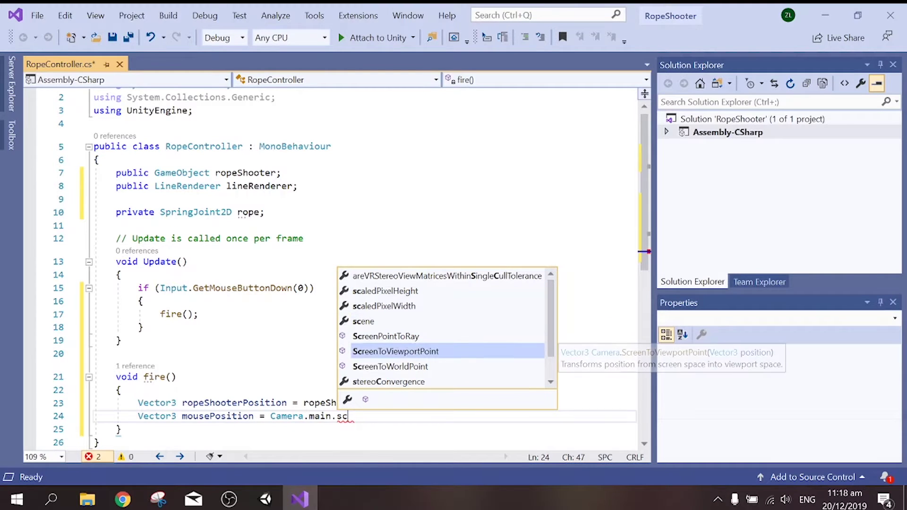
pyautogui.press('Down')
pyautogui.press('Tab')
pyautogui.write('(')
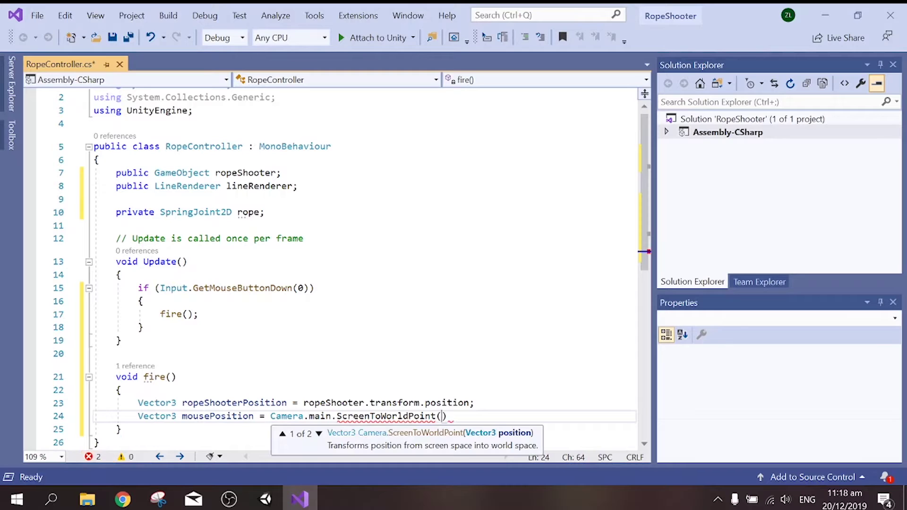
pyautogui.write('Input')
pyautogui.write('.n')
pyautogui.press('BackSpace')
pyautogui.write('m')
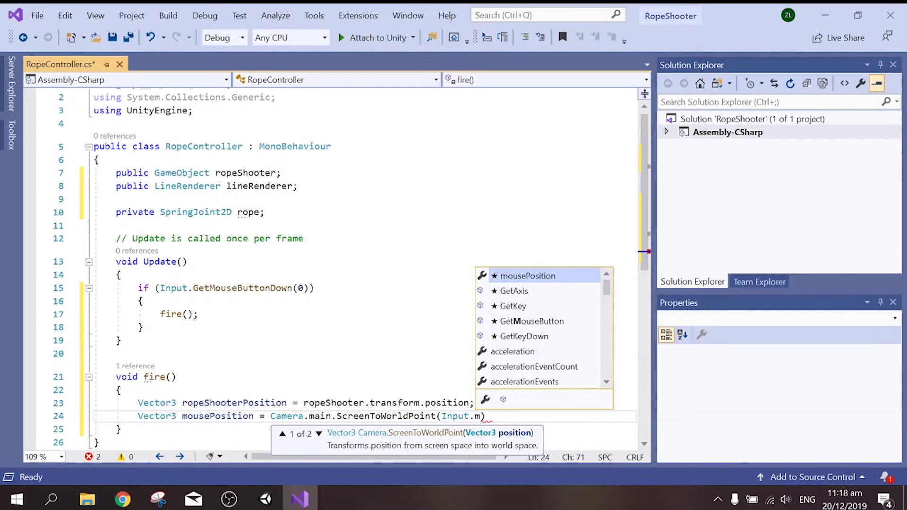
pyautogui.write('ou')
pyautogui.press('Tab')
pyautogui.write(')')
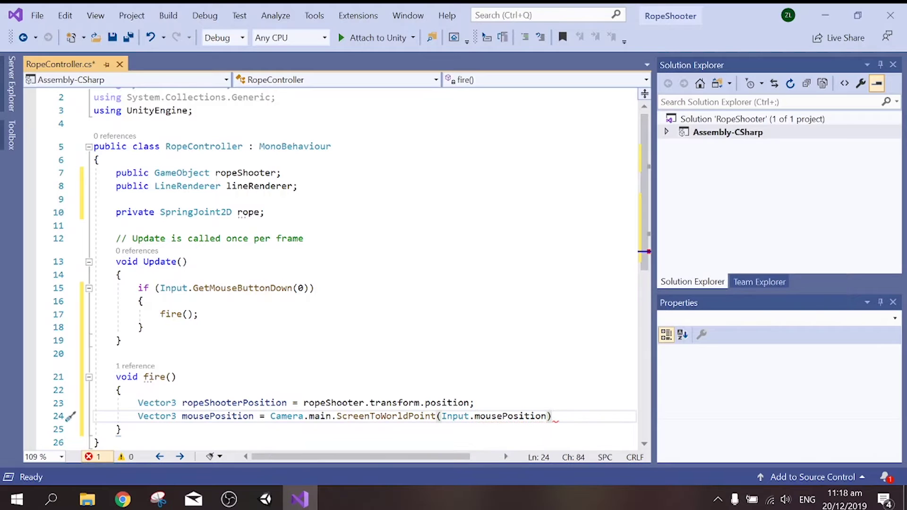
pyautogui.write(';')
pyautogui.press('Return')
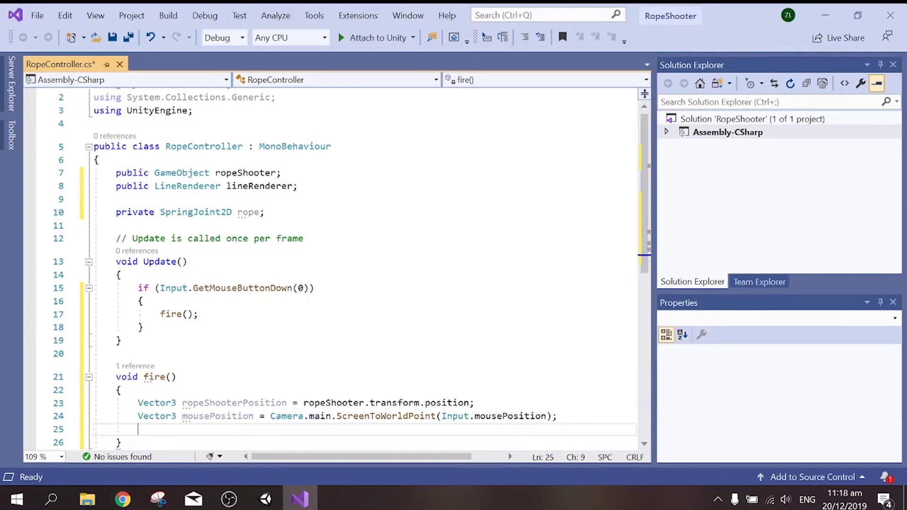
# - Add Vector3 direction = mousePosition - ropeShooterPosition; to fire()
pyautogui.write('Vec')
pyautogui.press('Tab')
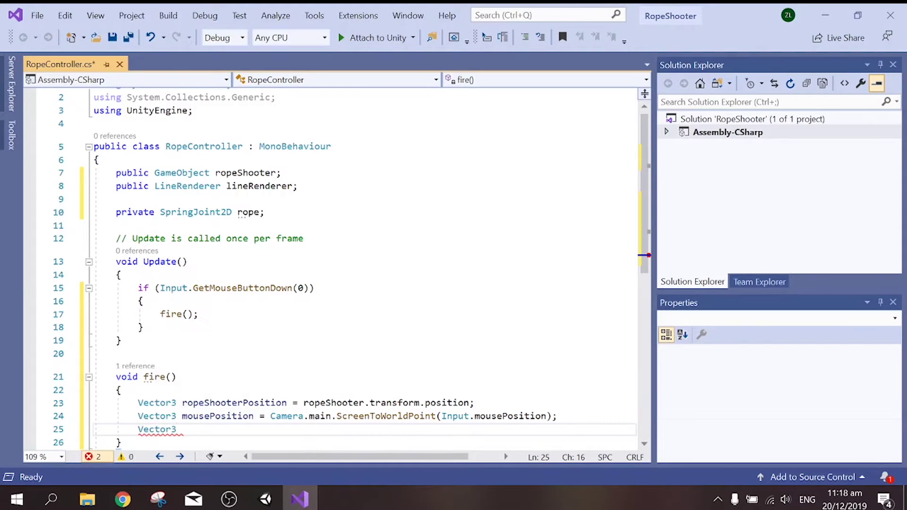
pyautogui.write(' derec')
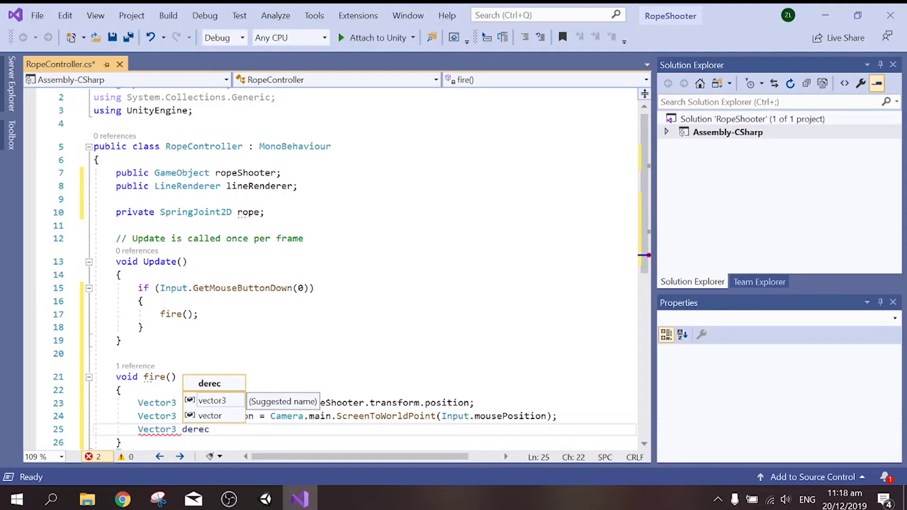
pyautogui.press('BackSpace')
pyautogui.press('BackSpace')
pyautogui.press('BackSpace')
pyautogui.press('BackSpace')
pyautogui.press('BackSpace')
pyautogui.write('direct')
pyautogui.write('ion -')
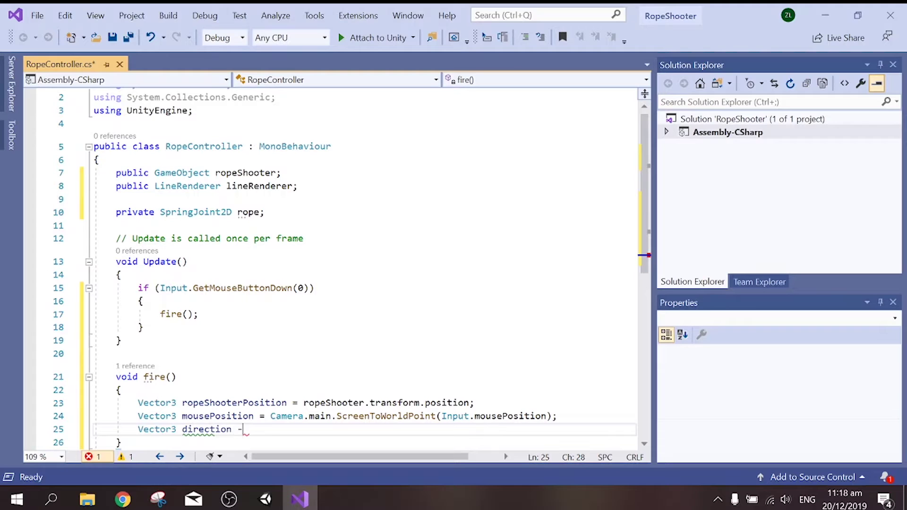
pyautogui.press('BackSpace')
pyautogui.press('BackSpace')
pyautogui.write('= mo')
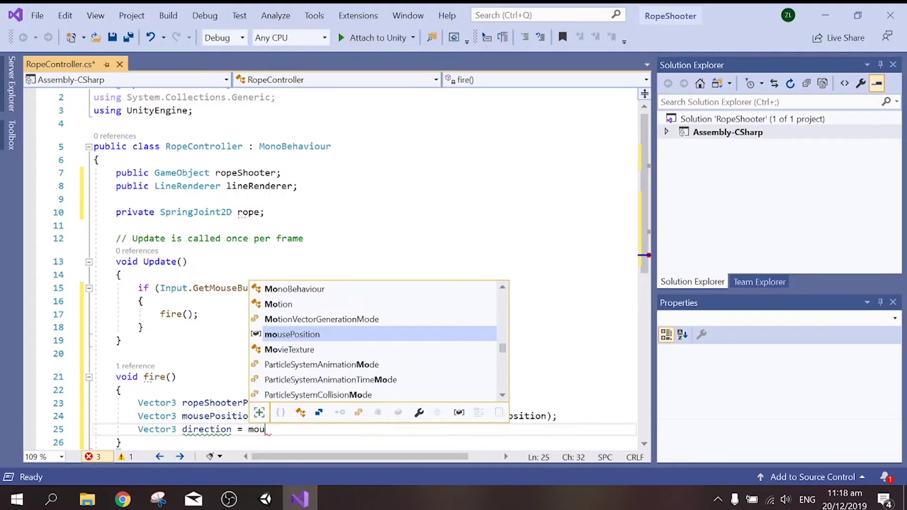
pyautogui.write('u')
pyautogui.press('Tab')
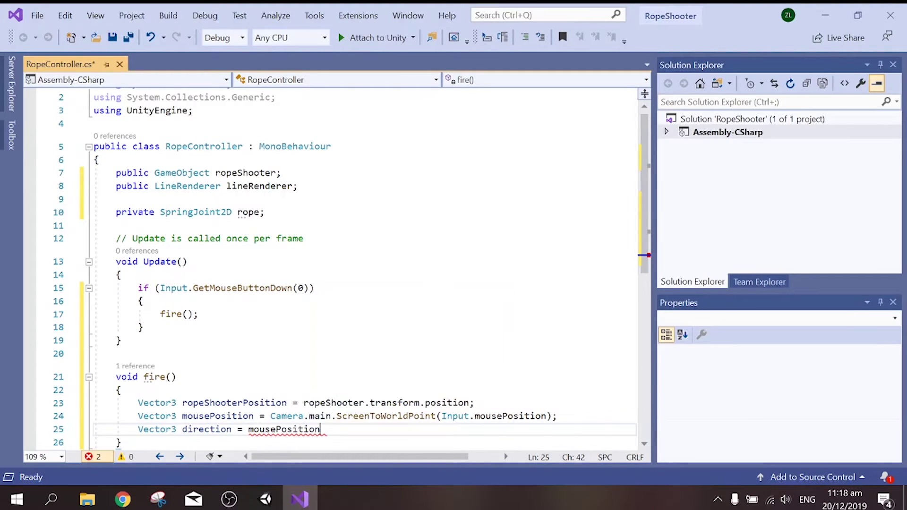
pyautogui.write(' - rop')
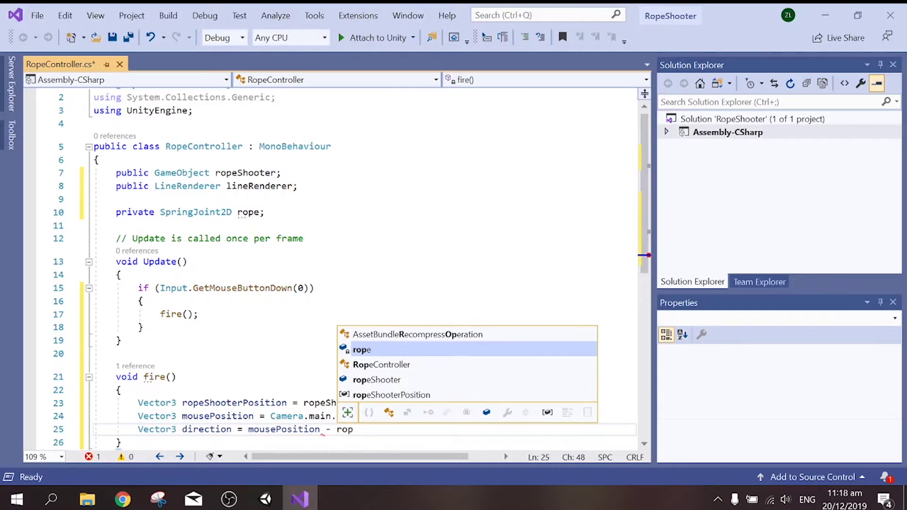
pyautogui.press('Down')
pyautogui.press('Down')
pyautogui.press('Down')
pyautogui.press('Tab')
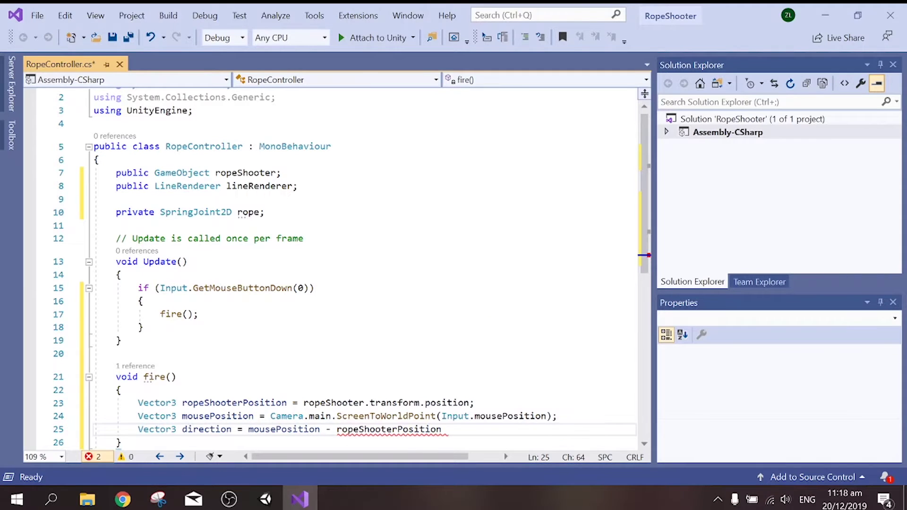
pyautogui.write(';')
pyautogui.press('Return')
pyautogui.press('Return')
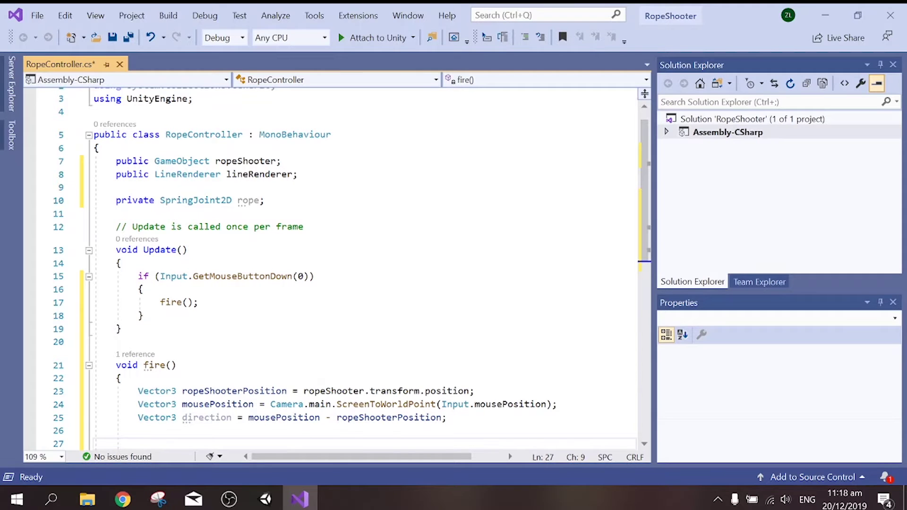
# - Start the next line as RaycastHit hit = Physics2D
pyautogui.write('Raa')
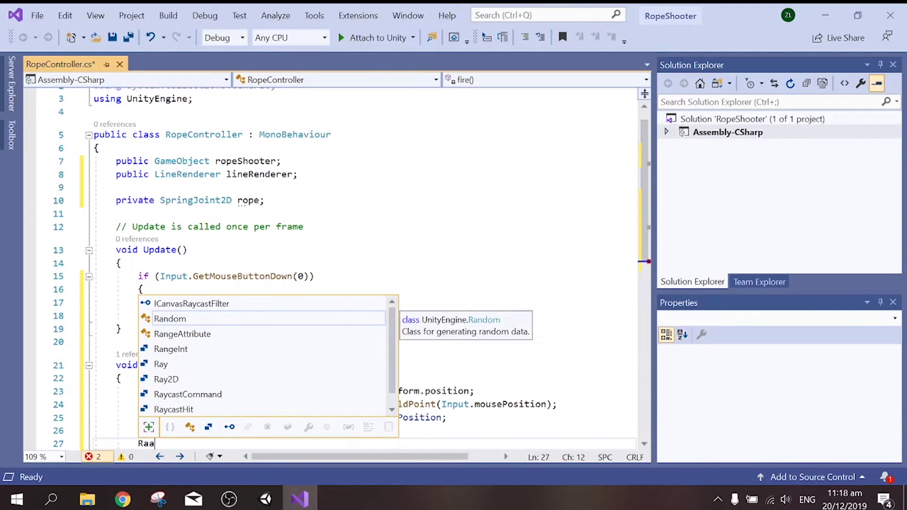
pyautogui.press('Down')
pyautogui.press('Down')
pyautogui.press('Down')
pyautogui.press('Tab')
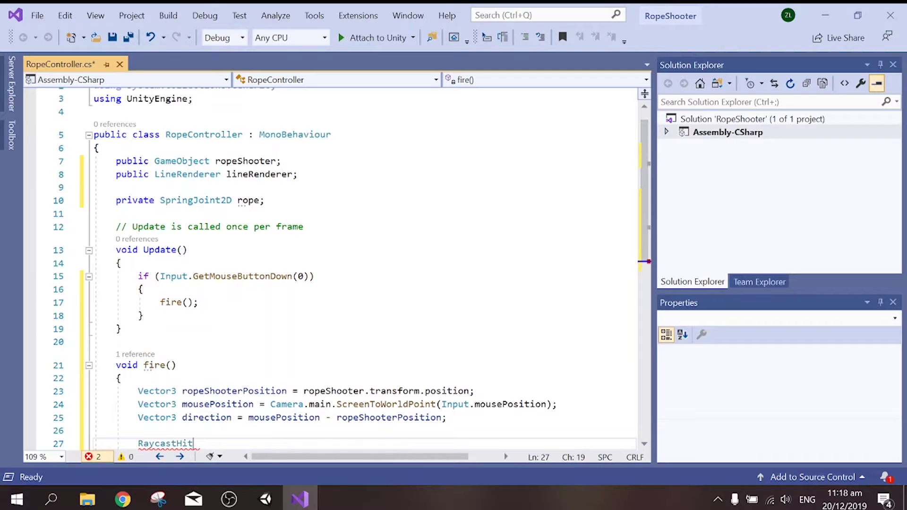
pyautogui.press('Down')
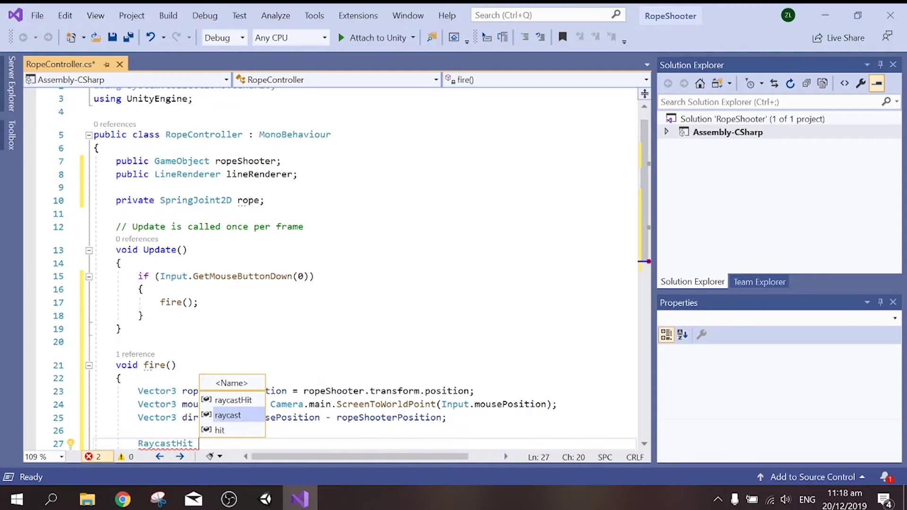
pyautogui.press('Down')
pyautogui.press('Tab')
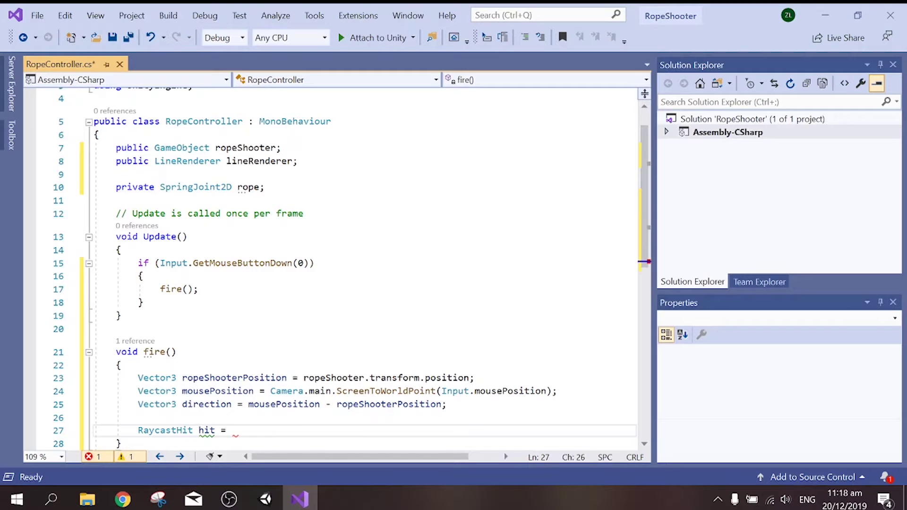
pyautogui.write('ph')
pyautogui.press('Down')
pyautogui.press('Down')
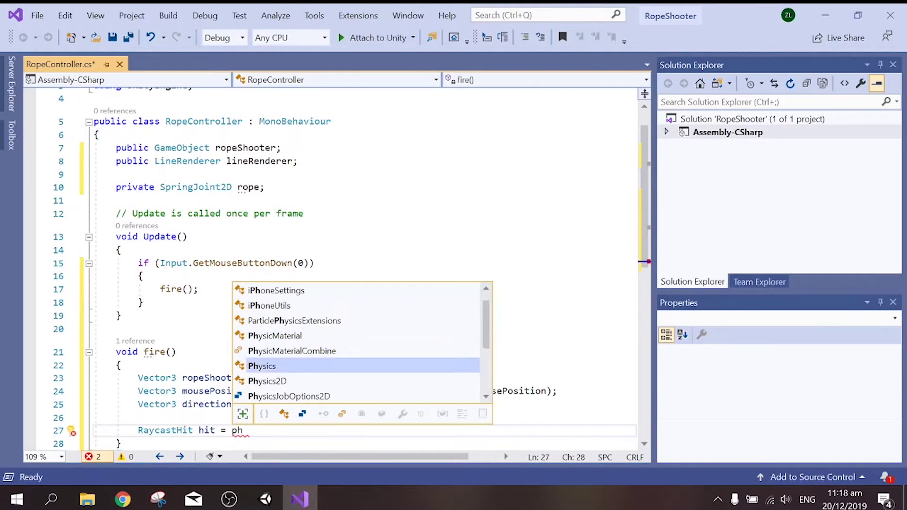
pyautogui.press('Down')
pyautogui.press('Tab')
# - Call Raycast(ropeShooterPosition, direction, Mathf.Infinity), then type if(hit.collider != null) below
pyautogui.write('.')
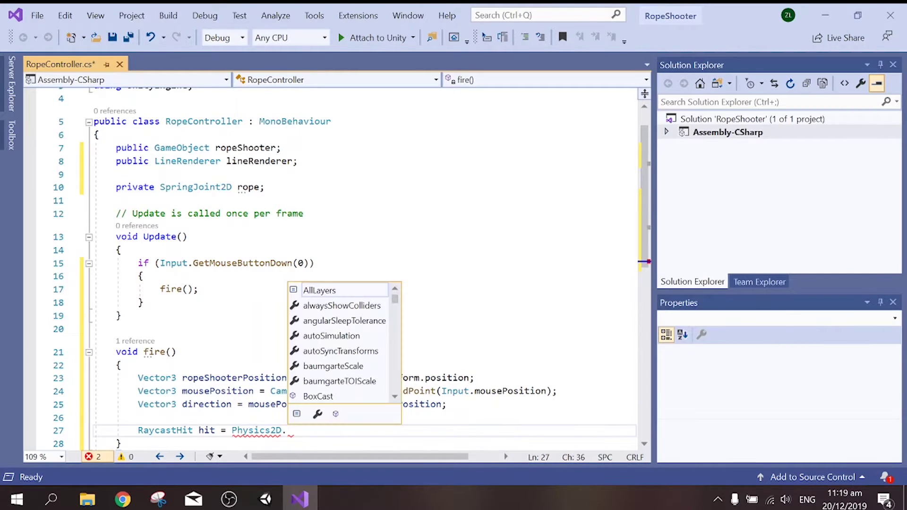
pyautogui.write('ray')
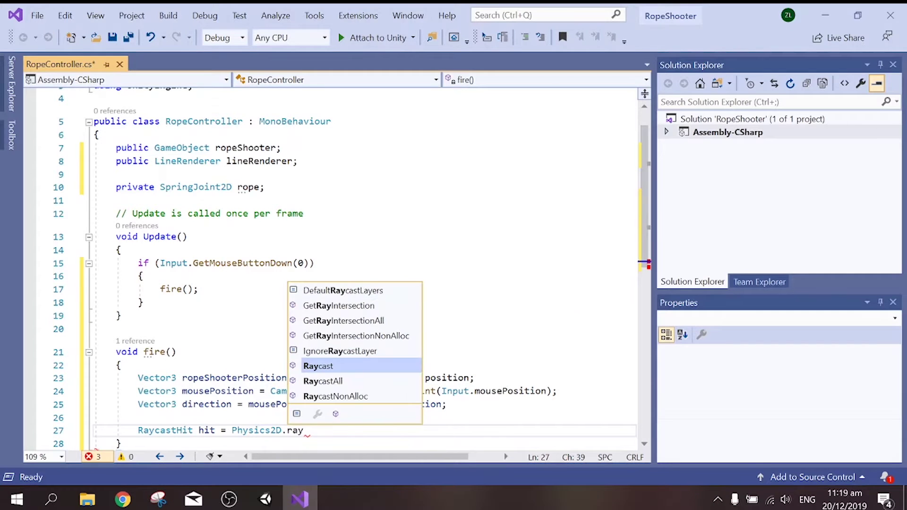
pyautogui.press('Tab')
pyautogui.write('(')
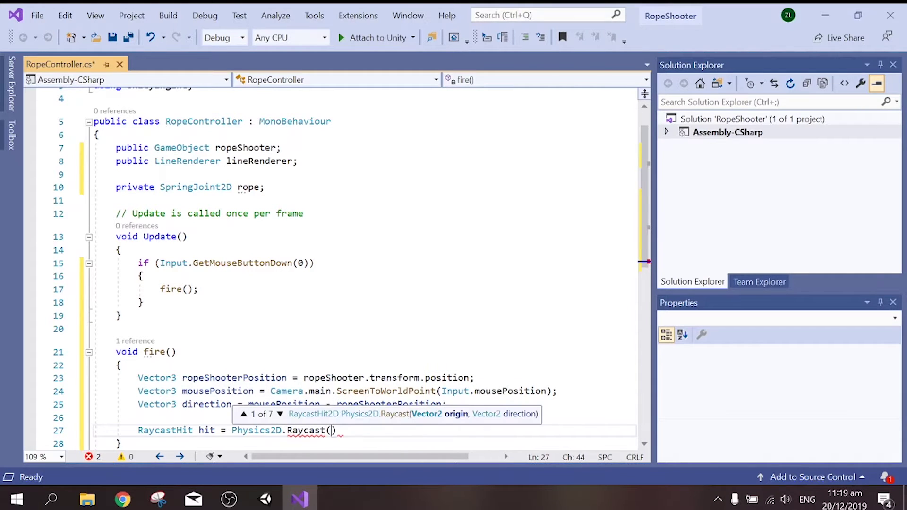
pyautogui.write('ope')
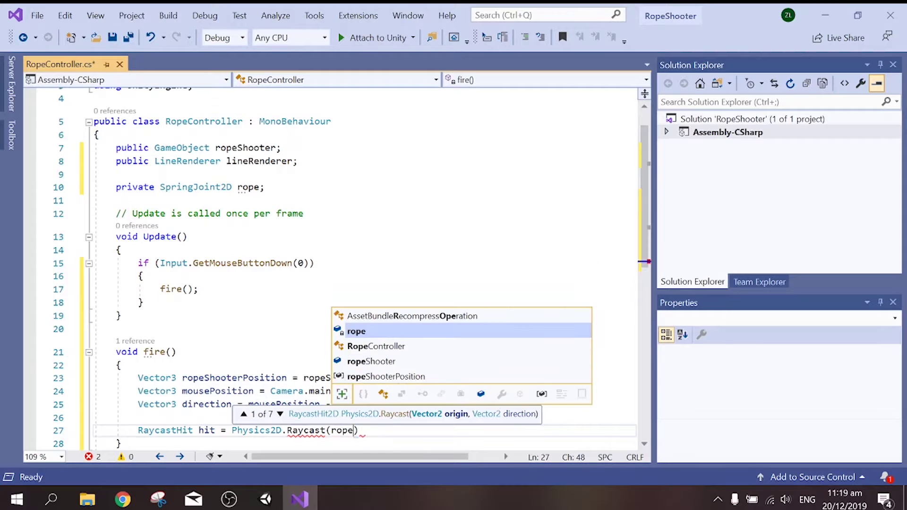
pyautogui.press('Down')
pyautogui.press('Down')
pyautogui.press('Down')
pyautogui.press('Tab')
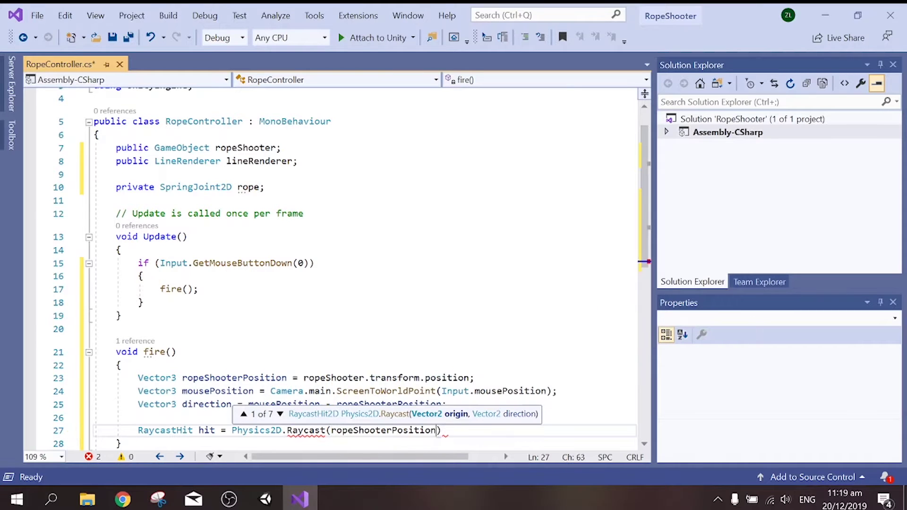
pyautogui.write(',')
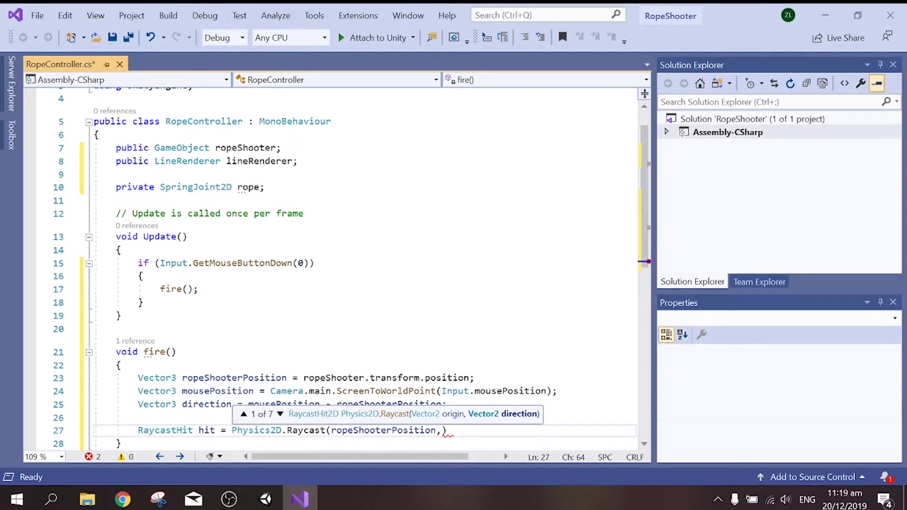
pyautogui.write('dir')
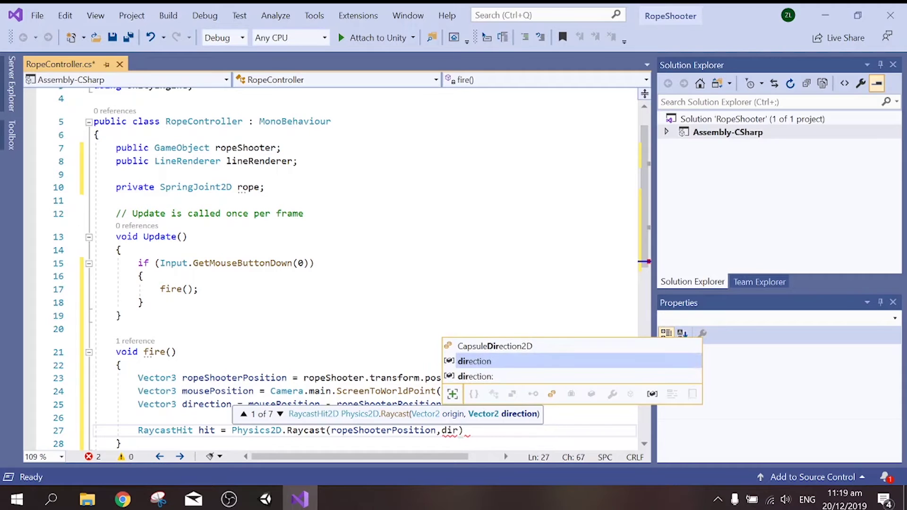
pyautogui.press('Tab')
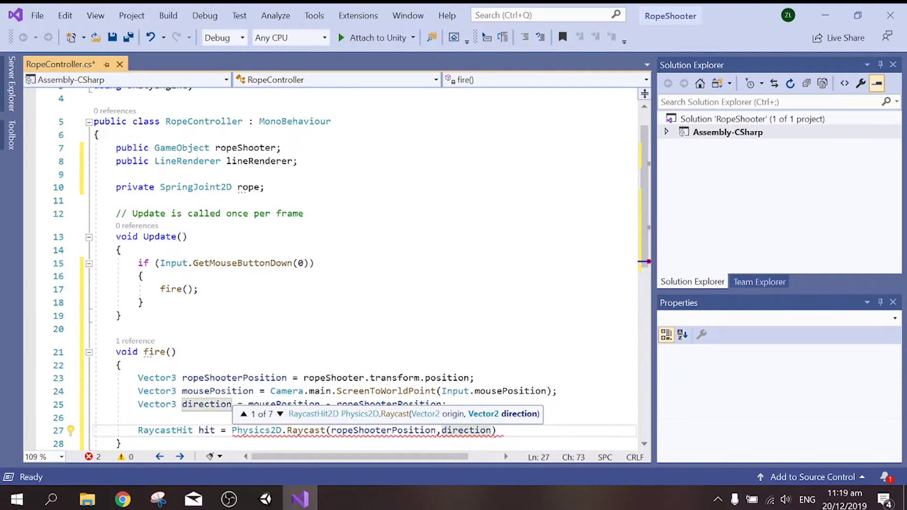
pyautogui.write(',Mathf')
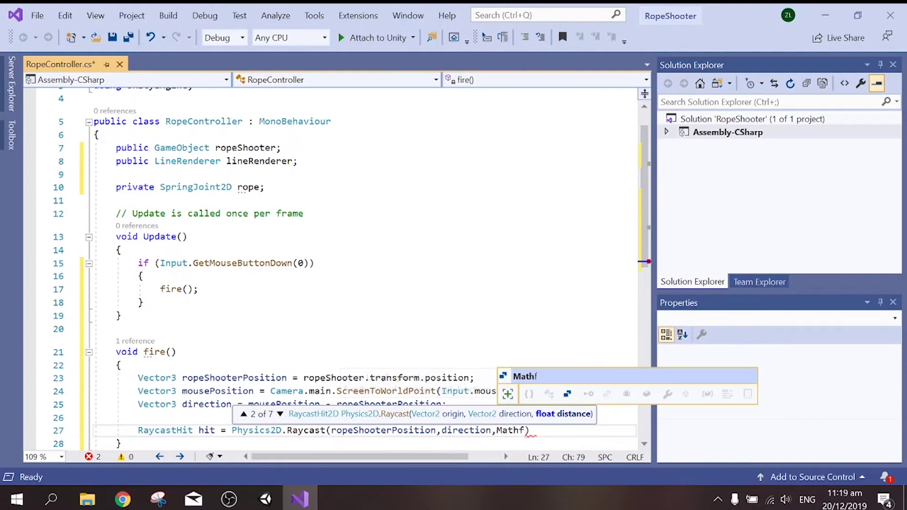
pyautogui.write('.in')
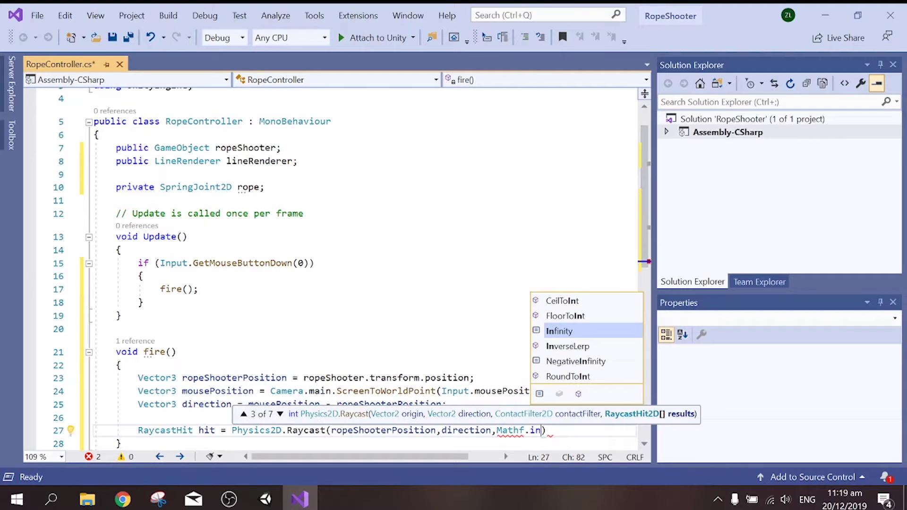
pyautogui.press('Tab')
pyautogui.write(');')
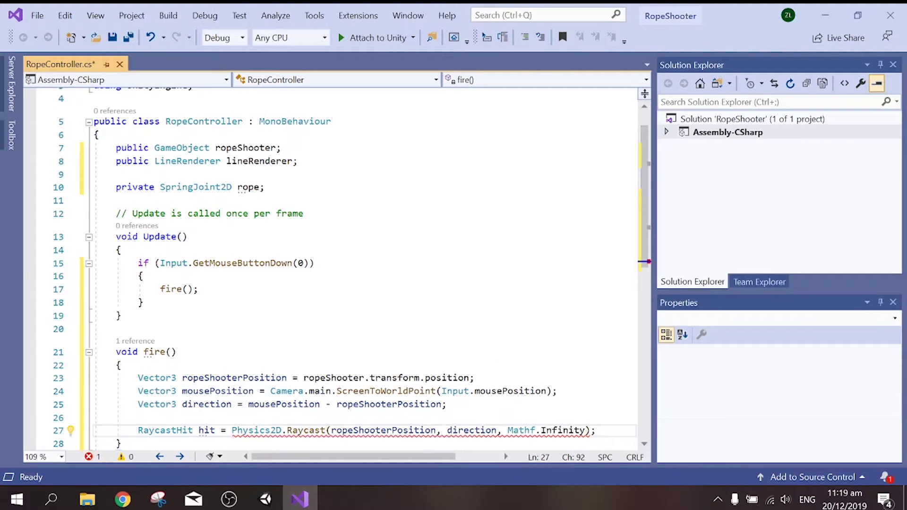
pyautogui.press('Return')
pyautogui.press('Return')
pyautogui.write('if(h')
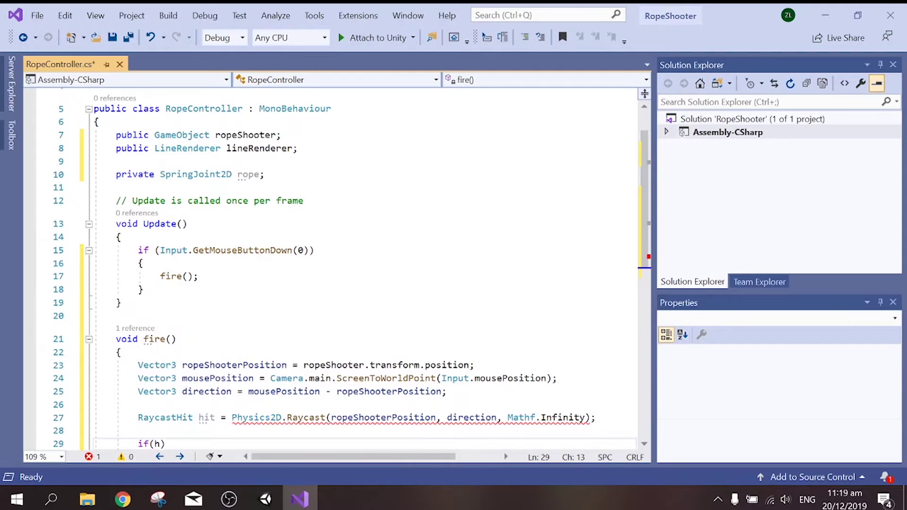
pyautogui.write('it.')
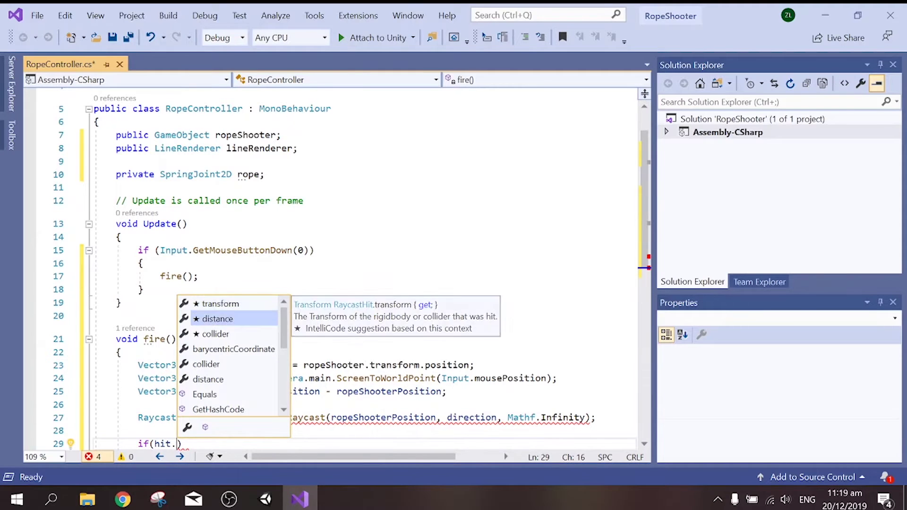
pyautogui.write('collider != nul')
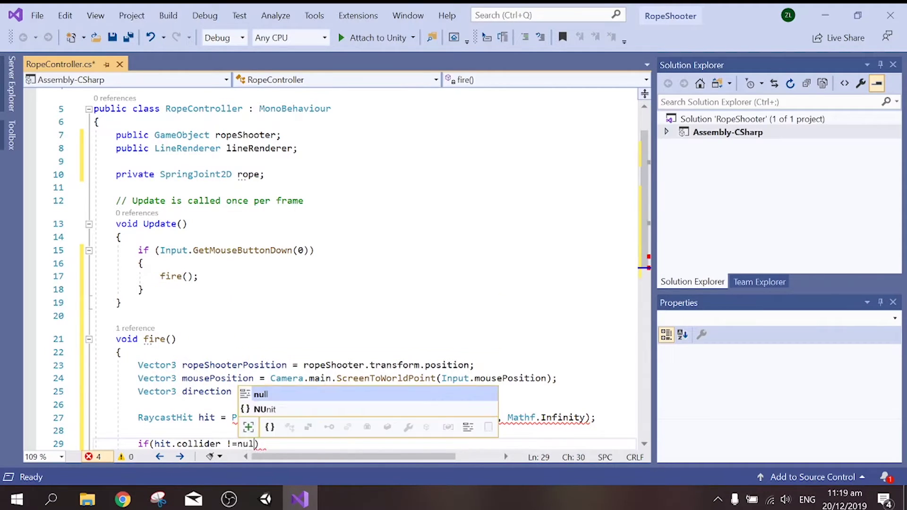
pyautogui.write('l)')
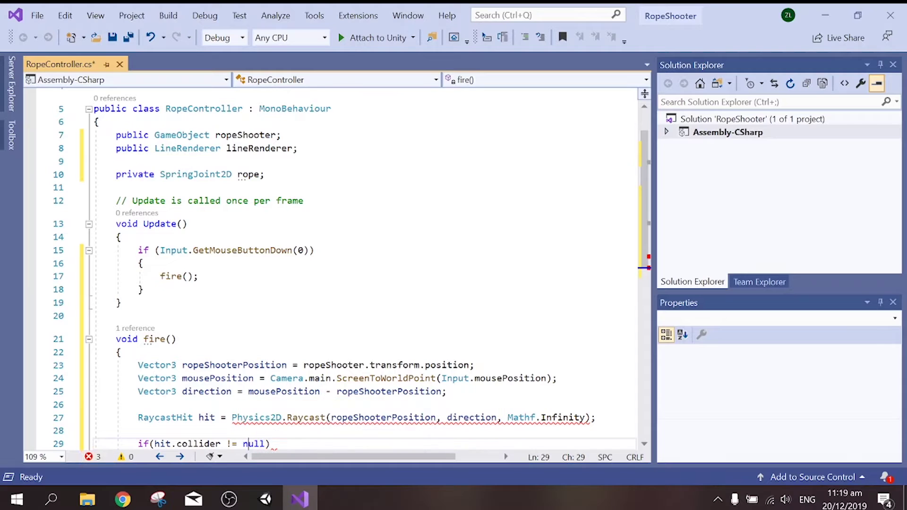
# - Open braces under the hit.collider check and write the comment //create rope component
pyautogui.press('Return')
pyautogui.write('{')
pyautogui.press('Return')
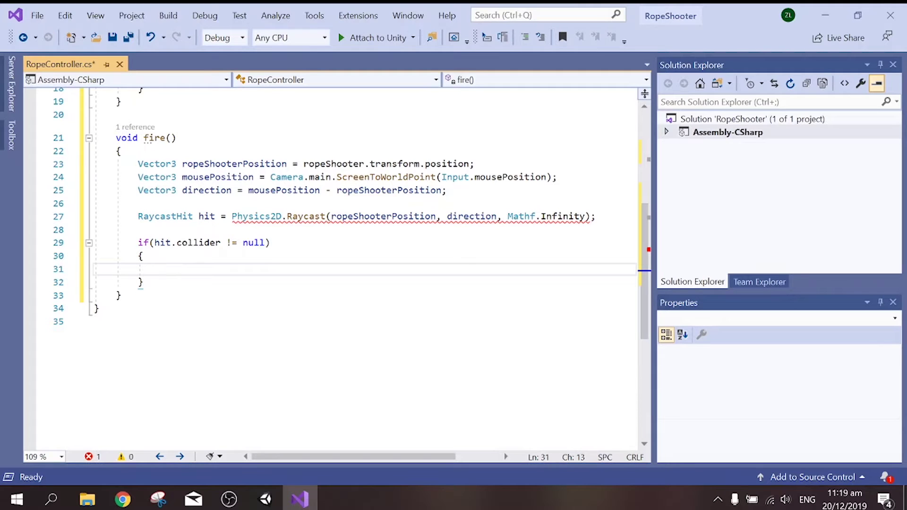
pyautogui.write('//make')
pyautogui.press('BackSpace')
pyautogui.press('BackSpace')
pyautogui.press('BackSpace')
pyautogui.press('BackSpace')
pyautogui.press('BackSpace')
pyautogui.write('crea')
pyautogui.write('te ')
pyautogui.write('rope c')
pyautogui.write('omponent')
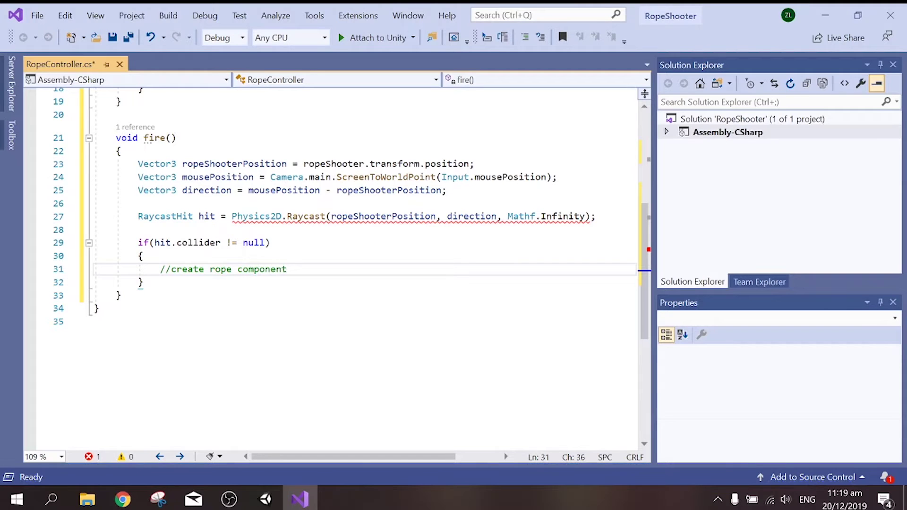
# - Below the comment, start the line SpringJoint2D newRope =
pyautogui.press('Return')
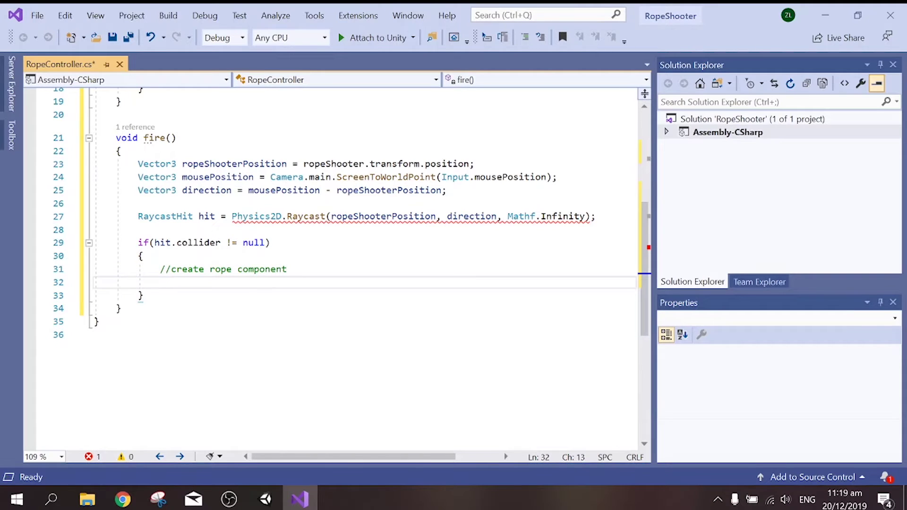
pyautogui.write('Sp')
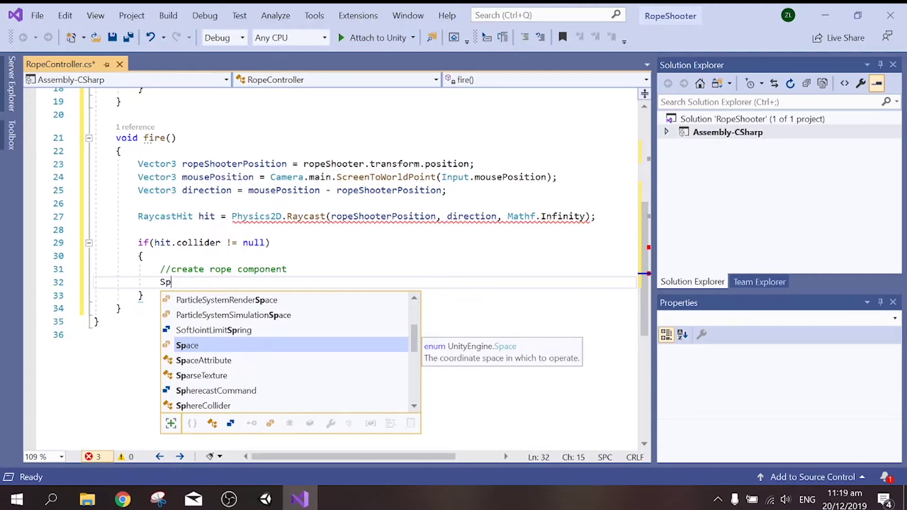
pyautogui.write('ri')
pyautogui.press('Down')
pyautogui.press('space')
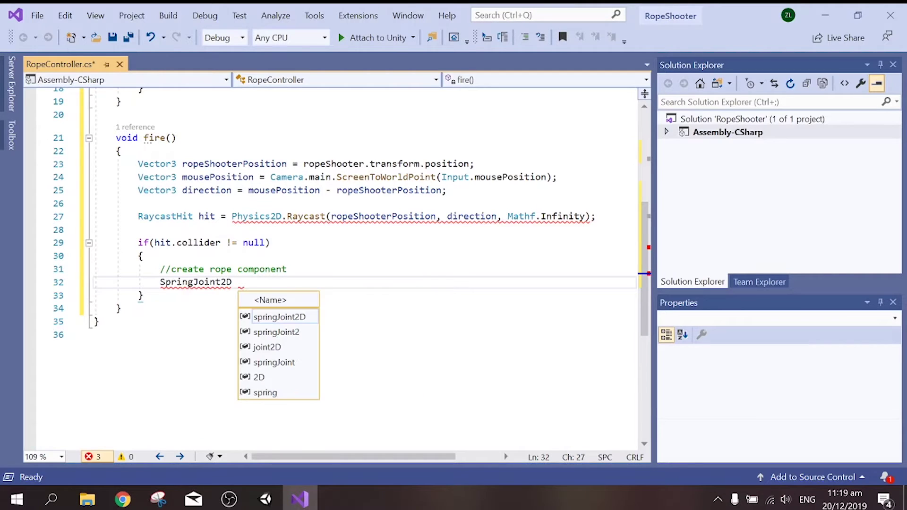
pyautogui.write('newR')
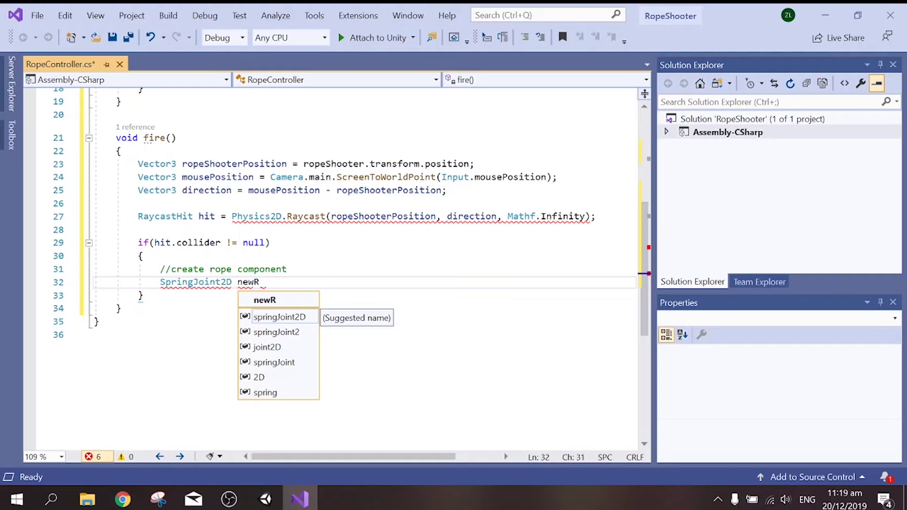
pyautogui.write('ope =')
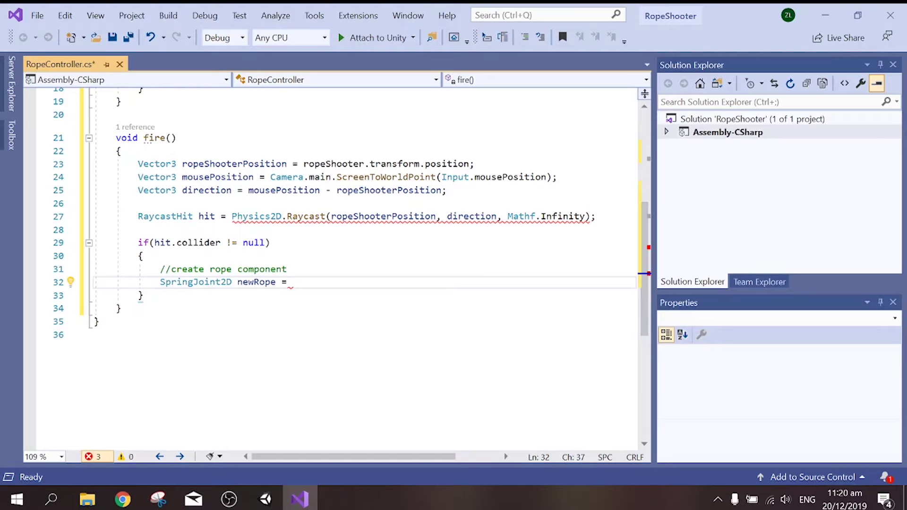
pyautogui.moveTo(383, 217)
# - Change the hit variable's type from RaycastHit to RaycastHit2D
pyautogui.doubleClick(165, 216)
pyautogui.write('P')
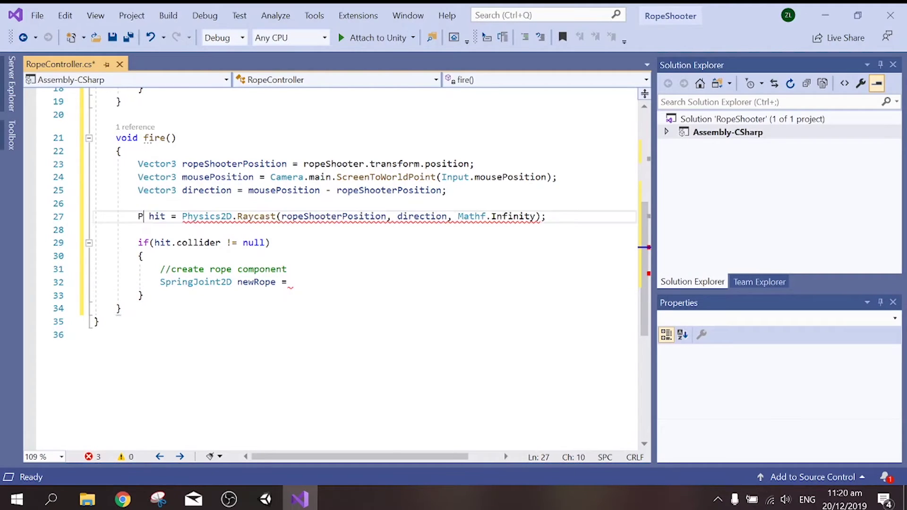
pyautogui.write('a')
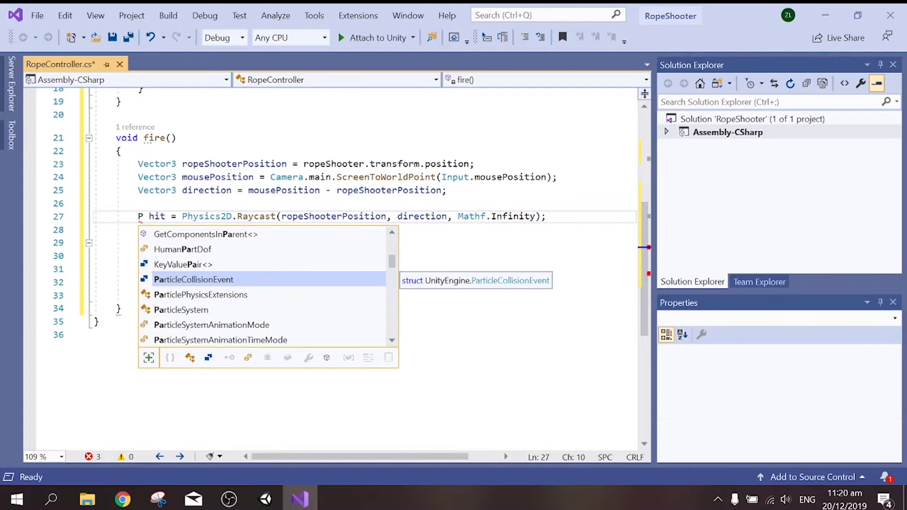
pyautogui.press('BackSpace')
pyautogui.press('BackSpace')
pyautogui.write('Ray')
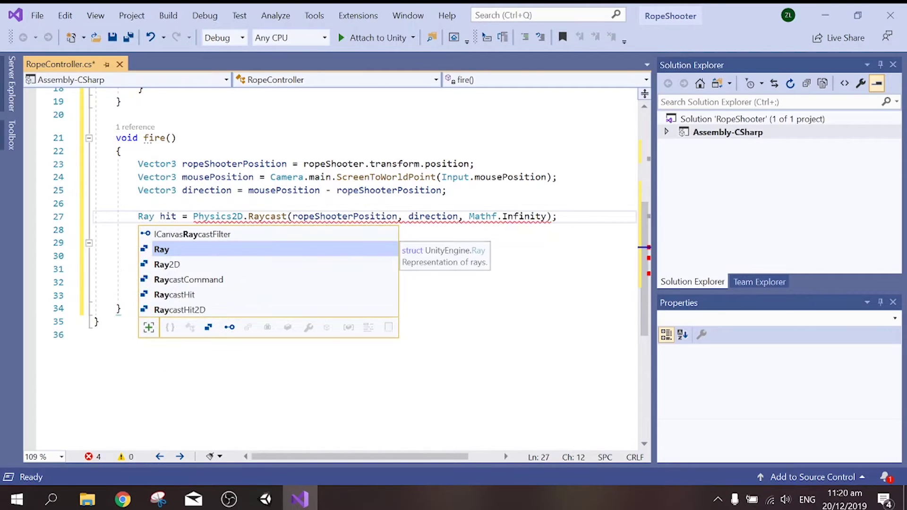
pyautogui.press('Down')
pyautogui.press('Down')
pyautogui.press('Down')
pyautogui.press('Down')
pyautogui.press('Tab')
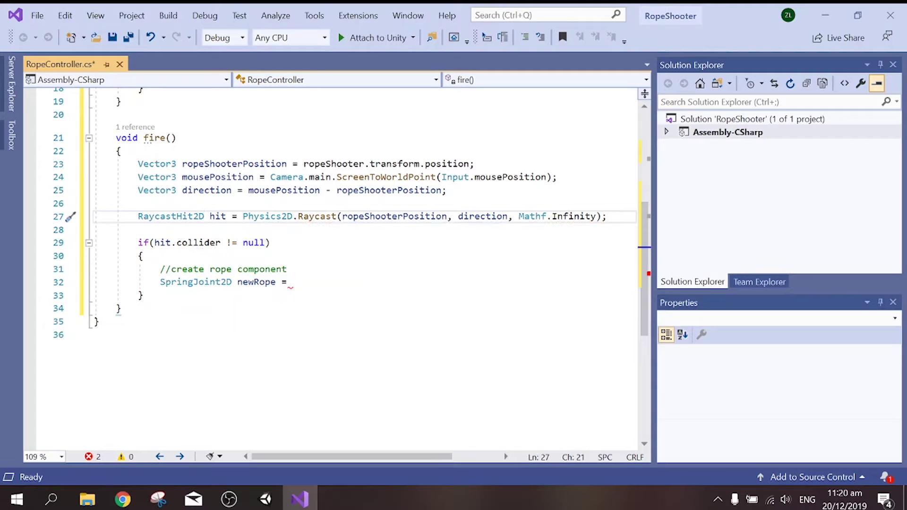
# - Assign newRope = ropeShooter.AddComponent<SpringJoint2D> on the declaration line
pyautogui.click(291, 282)
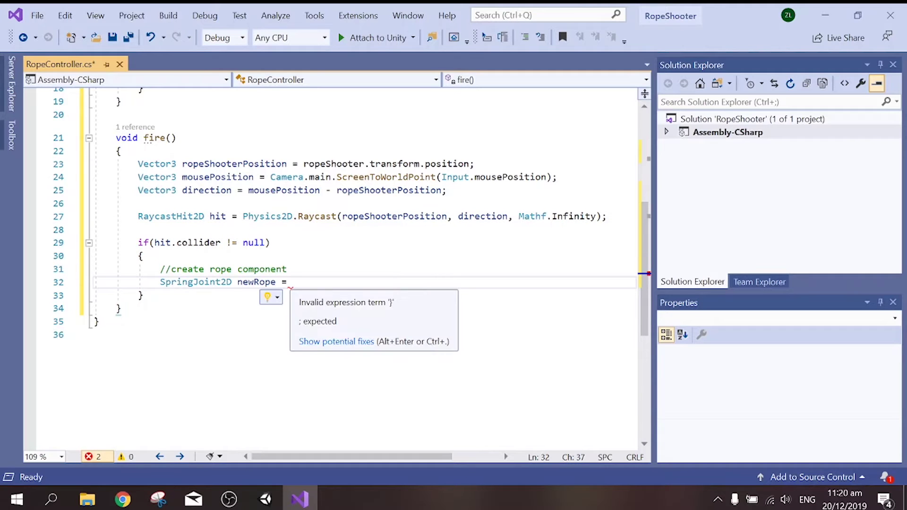
pyautogui.write('rope')
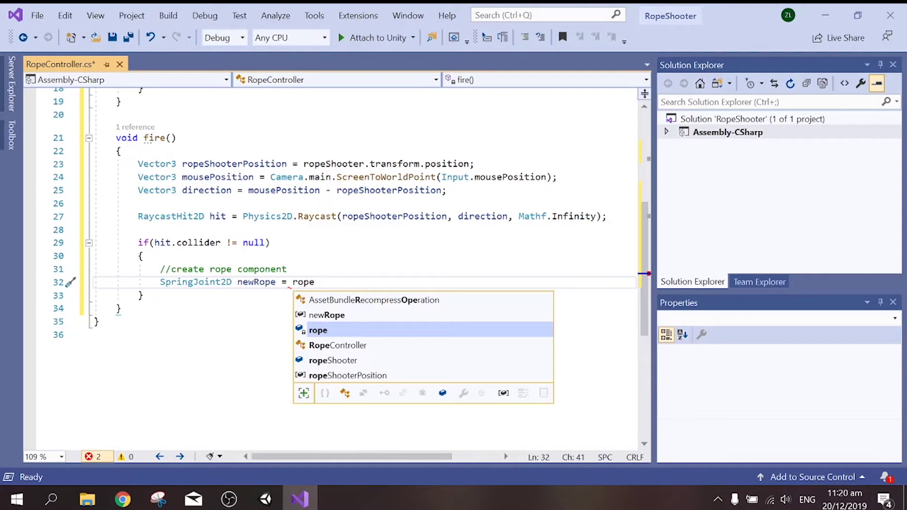
pyautogui.press('Down')
pyautogui.press('Down')
pyautogui.press('Tab')
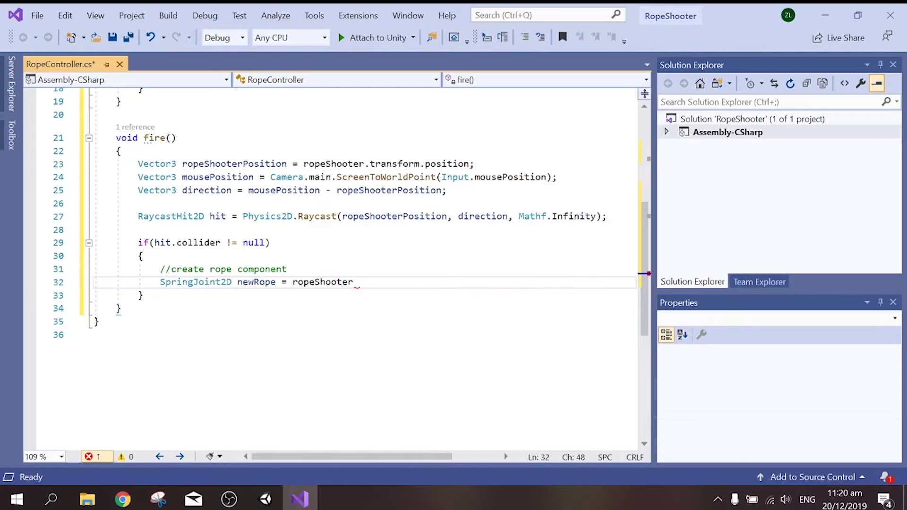
pyautogui.write('.A')
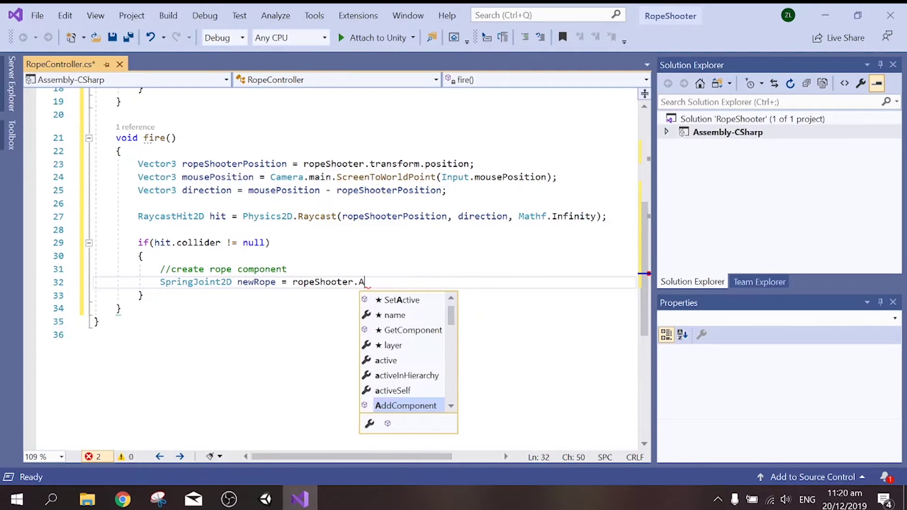
pyautogui.press('Tab')
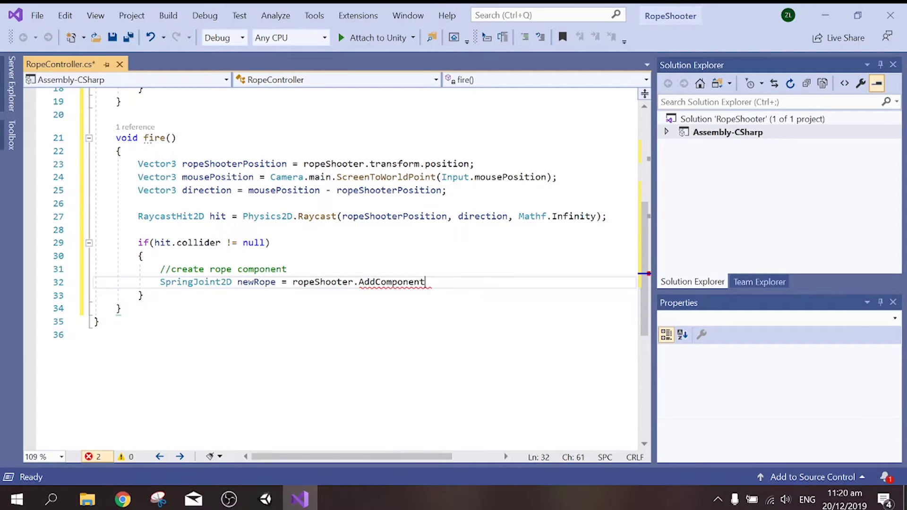
pyautogui.write(',')
pyautogui.press('BackSpace')
pyautogui.write('<>')
pyautogui.press('Left')
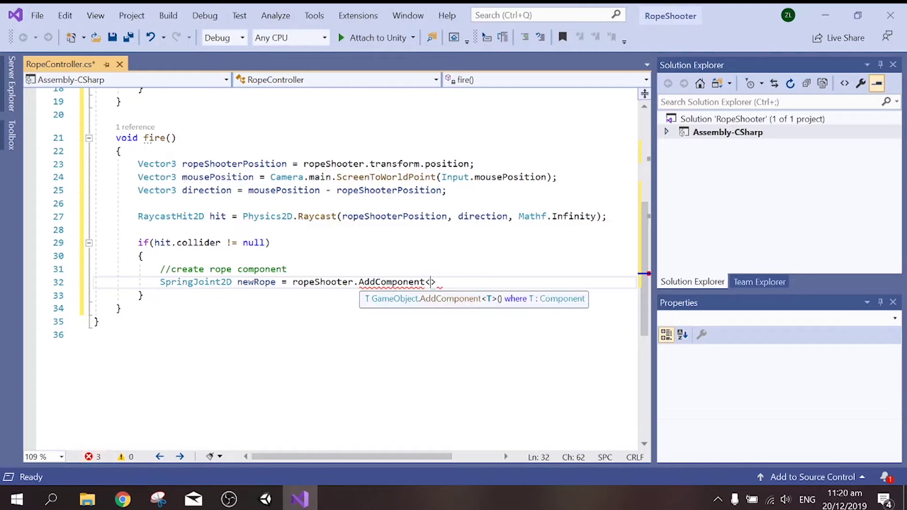
pyautogui.write('Sp')
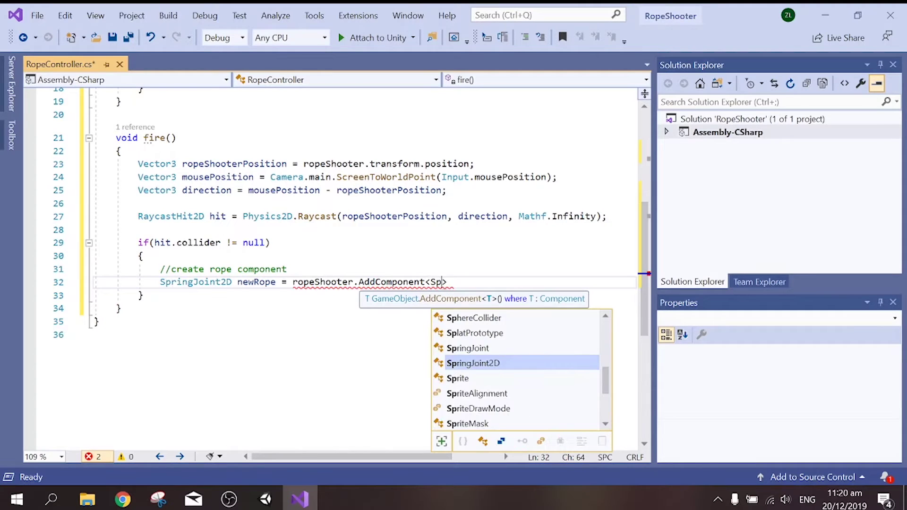
pyautogui.press('Tab')
# - Re-enter the SpringJoint2D type argument and end the statement with ();
pyautogui.click(94, 295)
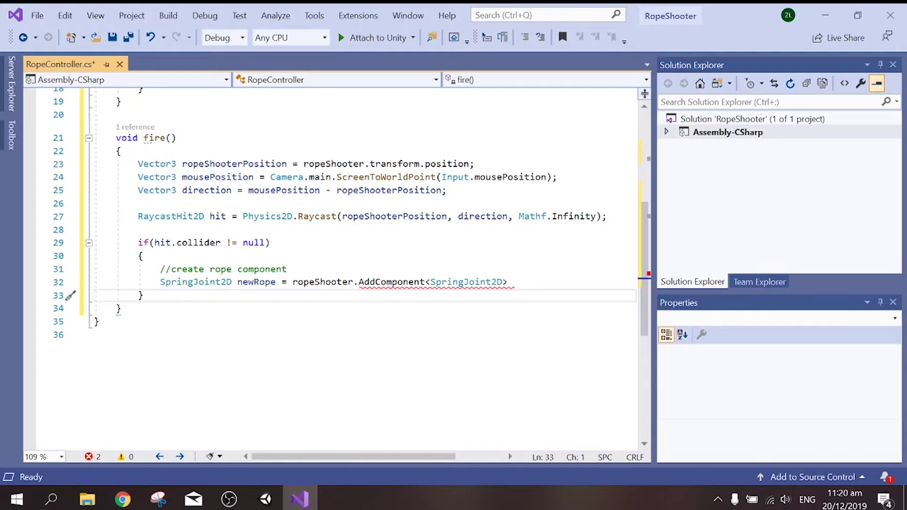
pyautogui.hotkey('ctrl', 'z')
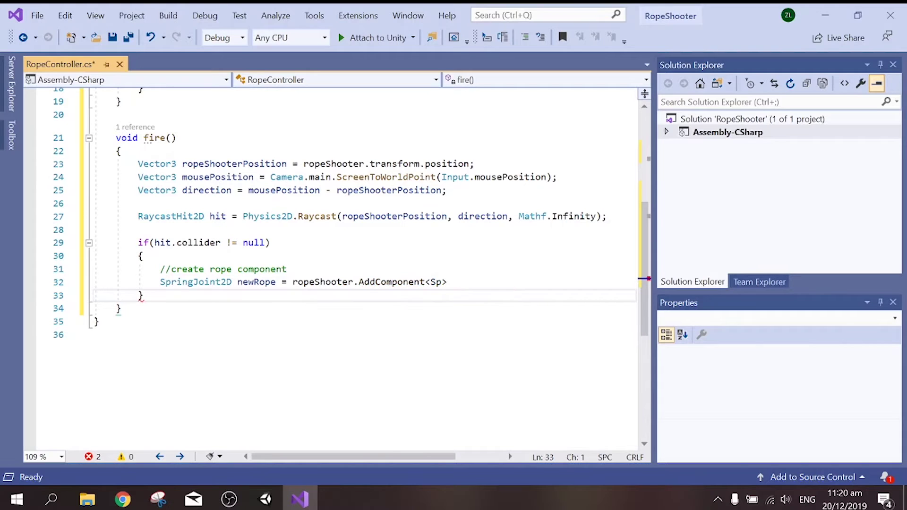
pyautogui.click(440, 282)
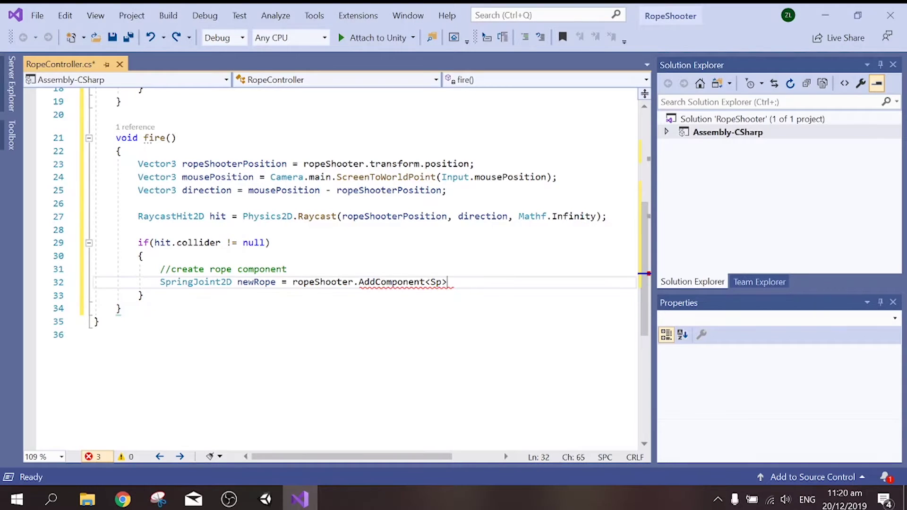
pyautogui.write('rin')
pyautogui.press('BackSpace')
pyautogui.press('BackSpace')
pyautogui.press('BackSpace')
pyautogui.write('p')
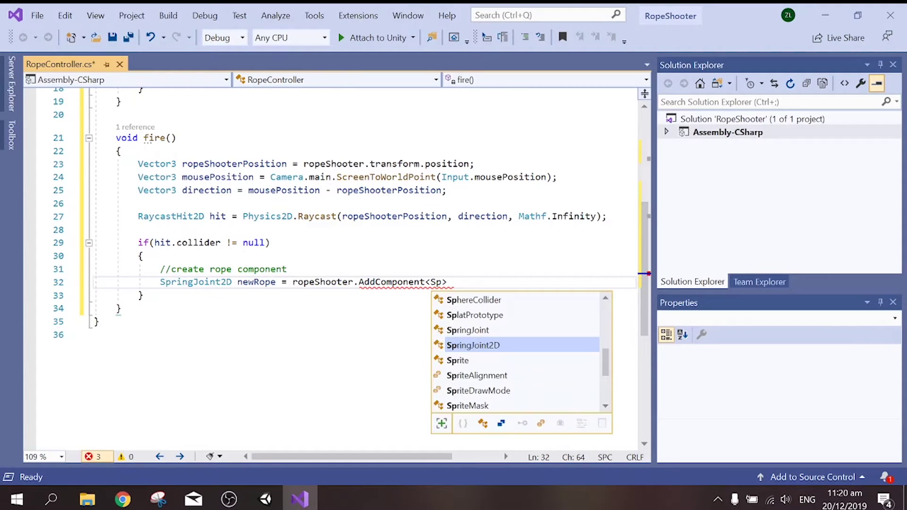
pyautogui.press('Tab')
pyautogui.press('Right')
pyautogui.write('(')
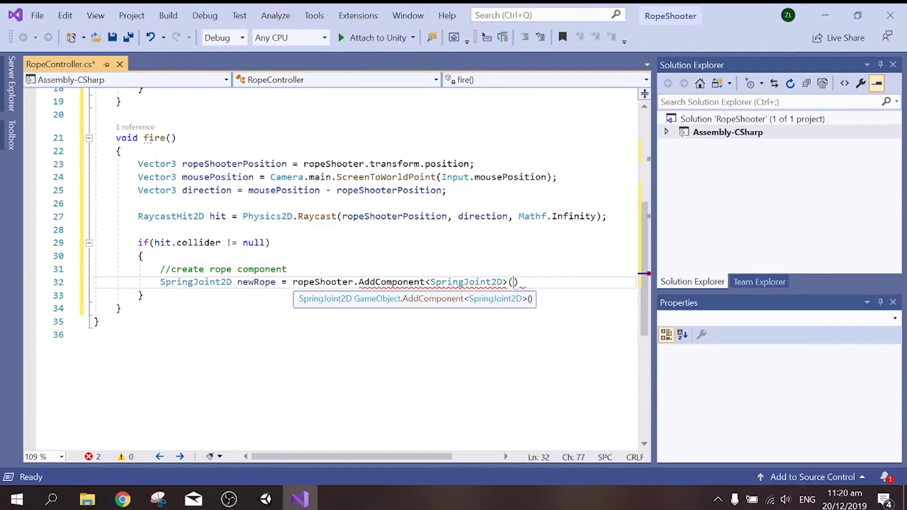
pyautogui.press('Delete')
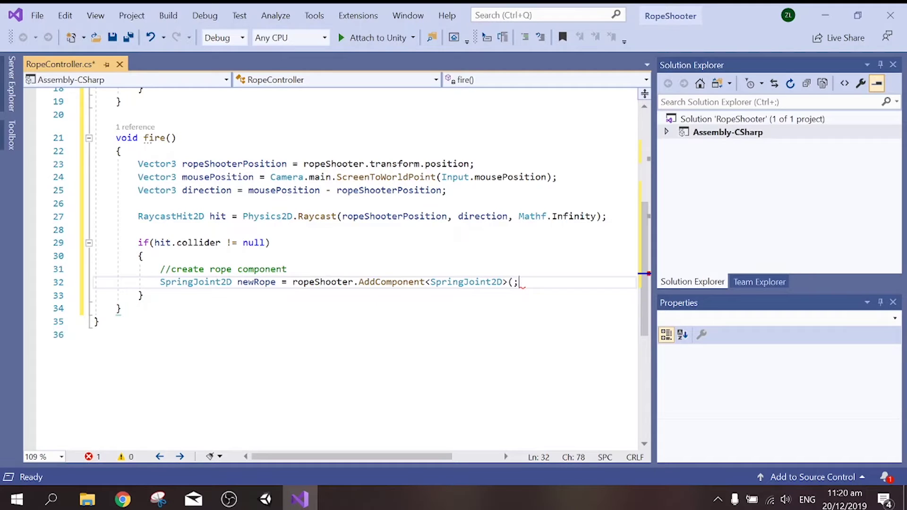
pyautogui.write(');')
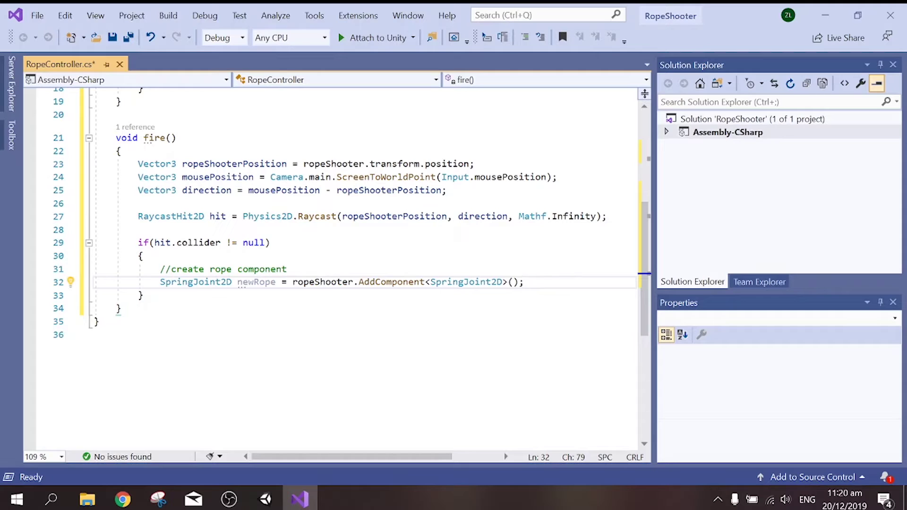
pyautogui.press('Return')
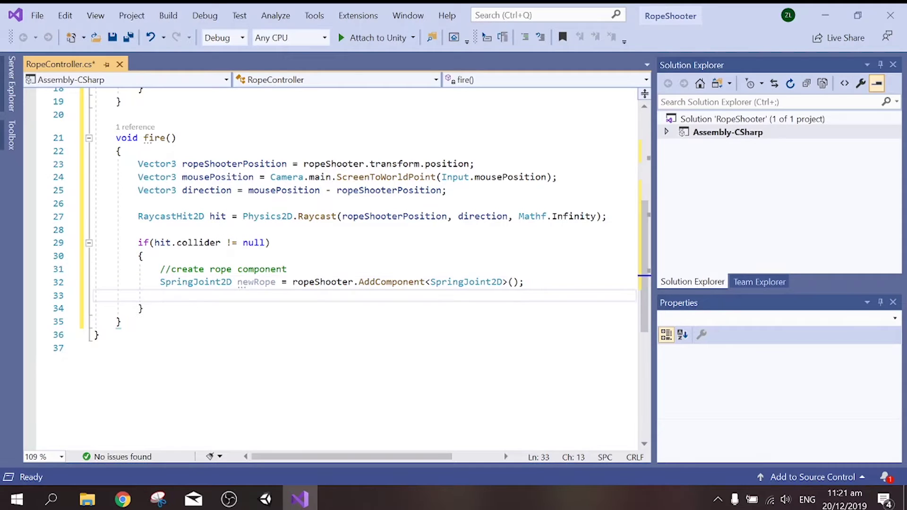
# - Add a '// rope setting' comment and set newRope.connectedAnchor = hit.point;
pyautogui.write('// r')
pyautogui.write('ope set')
pyautogui.write('ting')
pyautogui.press('Return')
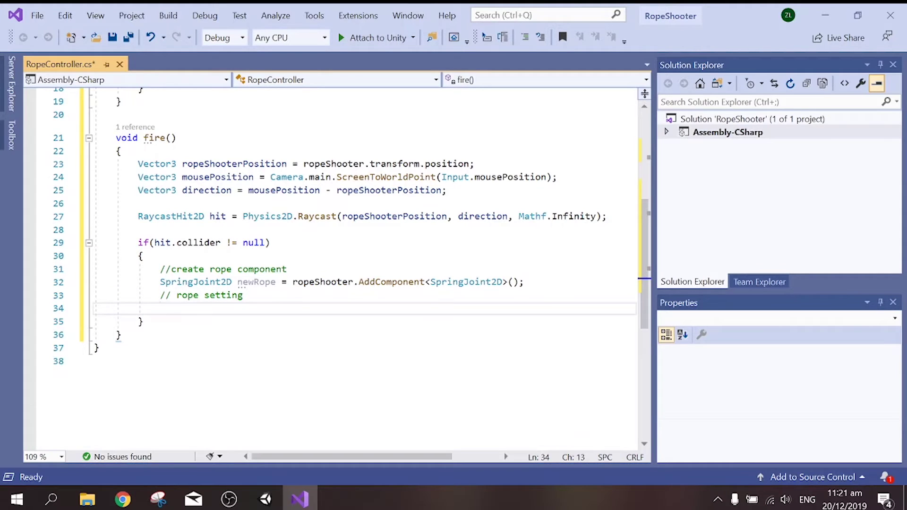
pyautogui.write('new')
pyautogui.press('Down')
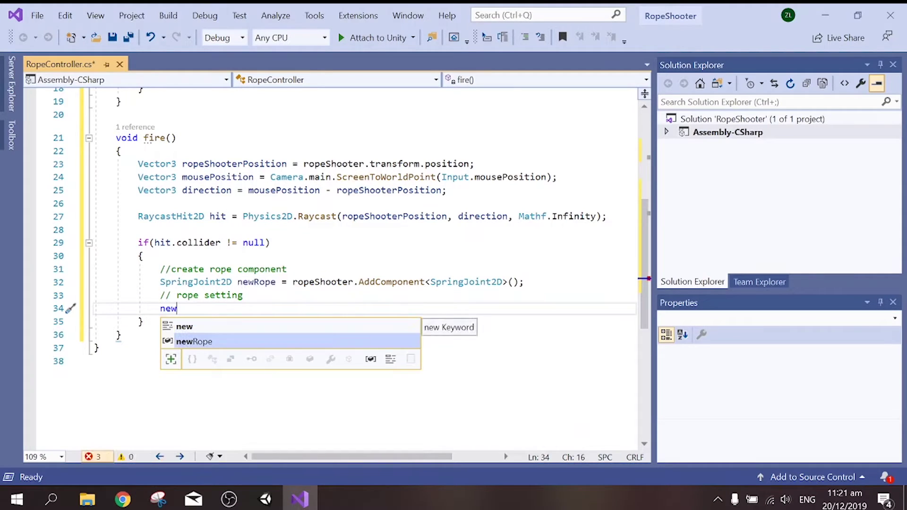
pyautogui.press('Tab')
pyautogui.write('.')
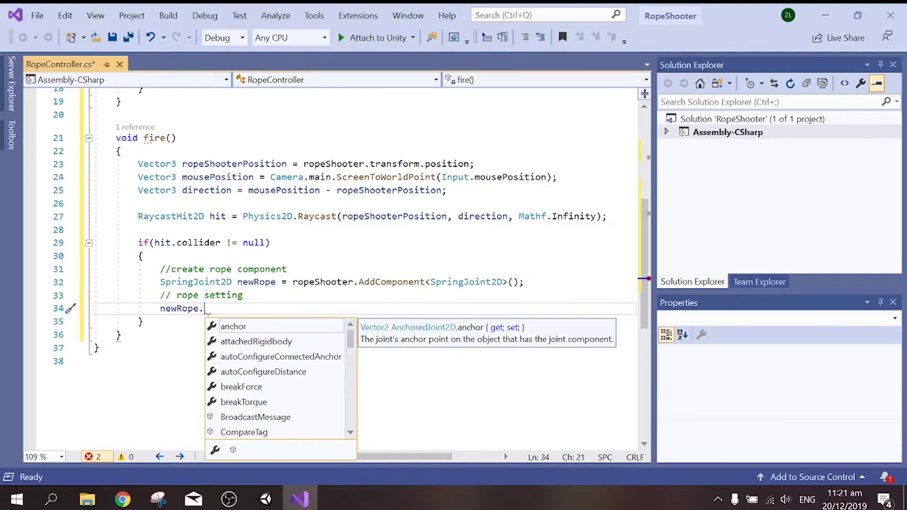
pyautogui.write('conn')
pyautogui.press('Tab')
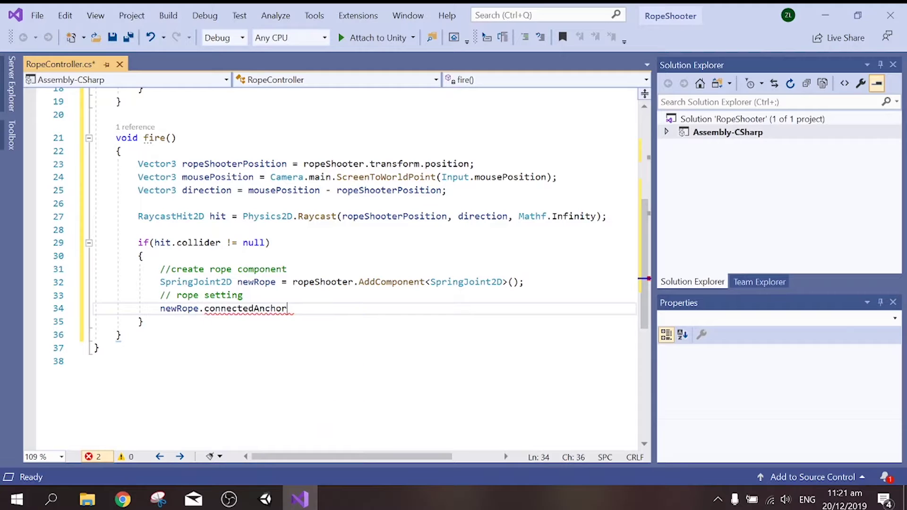
pyautogui.write('= h')
pyautogui.write('it.po')
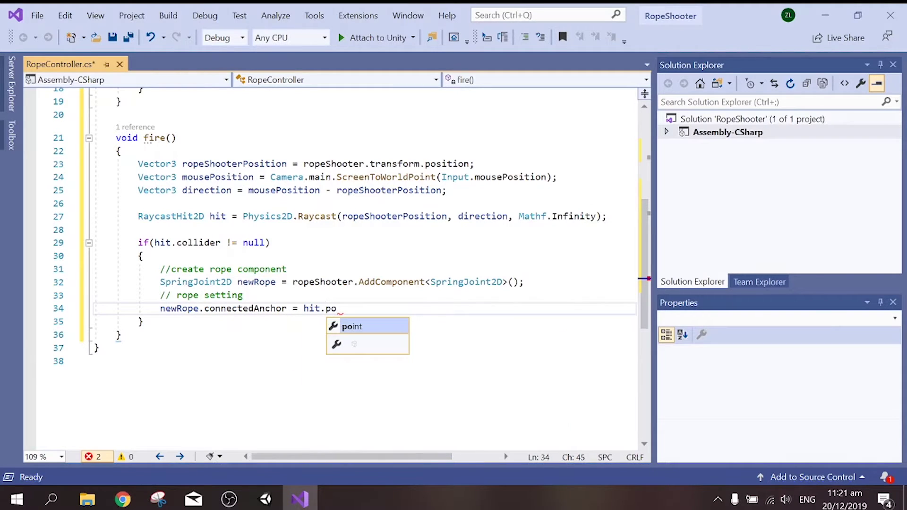
pyautogui.press('Tab')
pyautogui.write(';')
pyautogui.press('Return')
# - Add the line newRope.frequency = .4f; below the anchor setting
pyautogui.write('new')
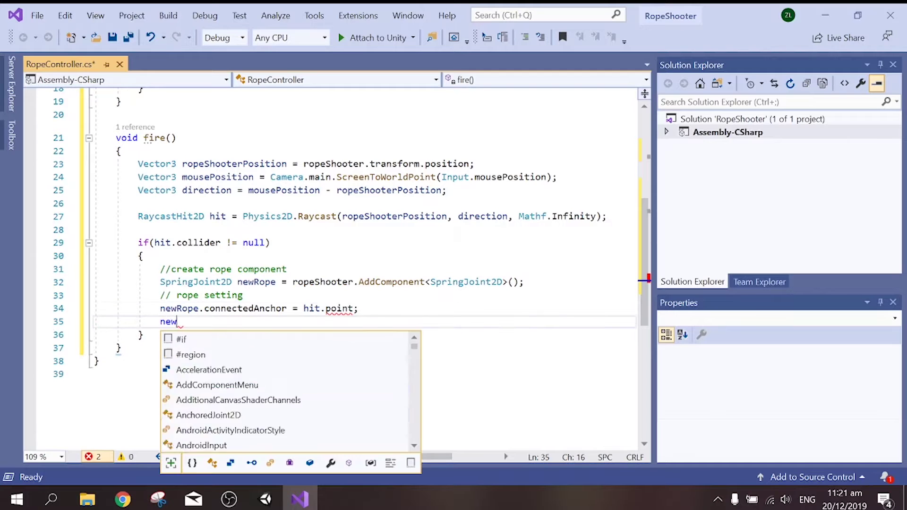
pyautogui.write('R')
pyautogui.press('Tab')
pyautogui.write('.')
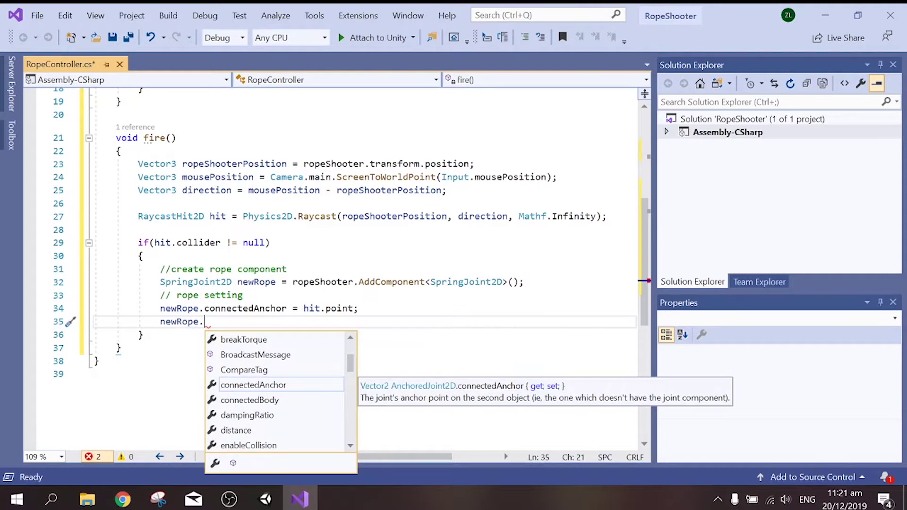
pyautogui.write('frequency = ')
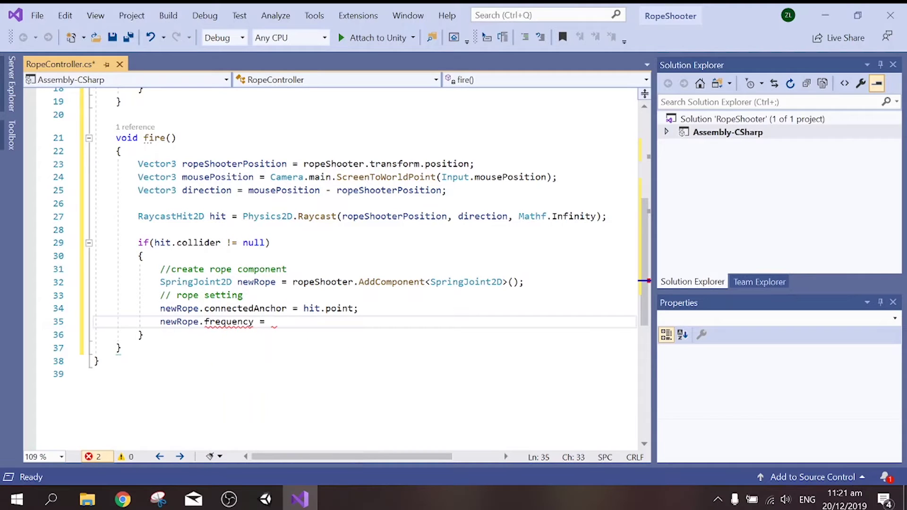
pyautogui.write('.4f')
pyautogui.write(';')
pyautogui.press('Return')
# - Add newRope.enabled = true; followed by two blank lines
pyautogui.write('new')
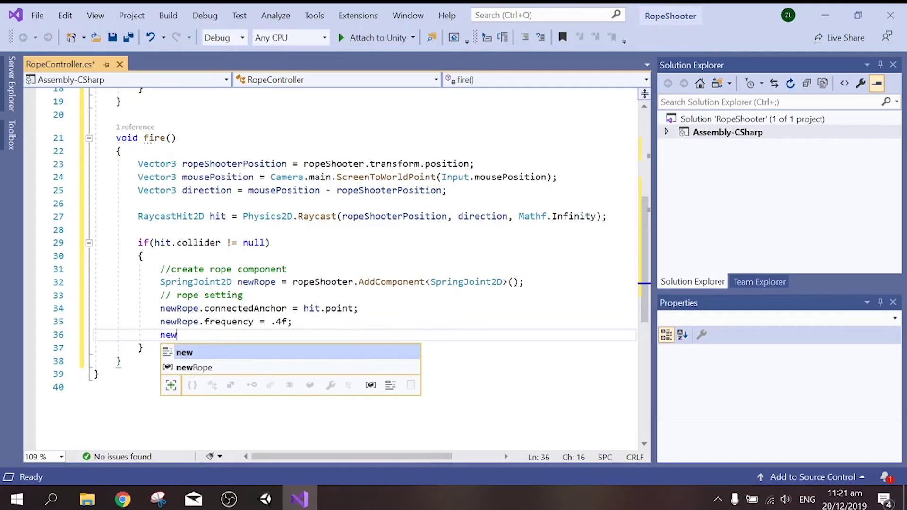
pyautogui.press('Down')
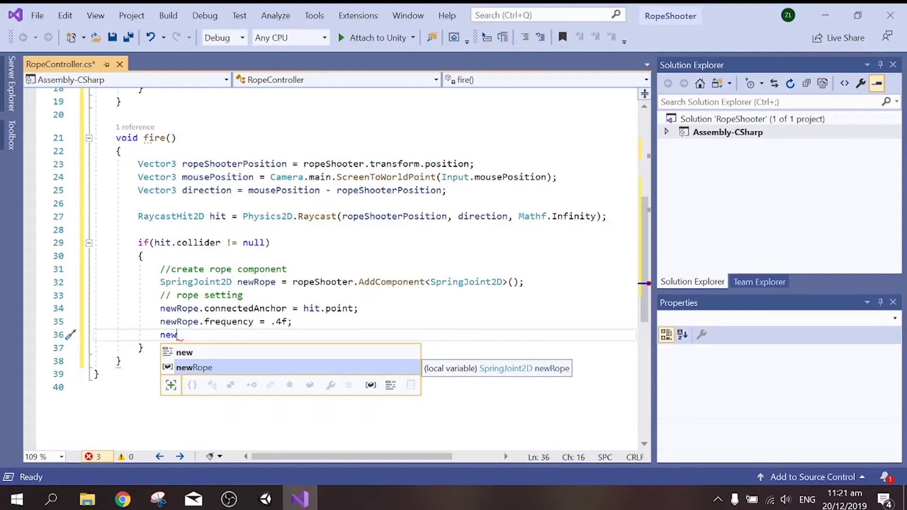
pyautogui.press('Tab')
pyautogui.write('.')
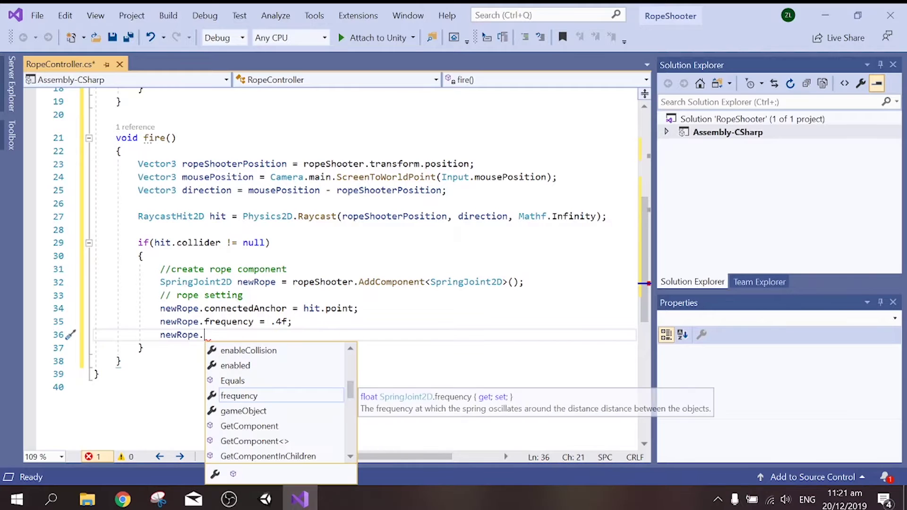
pyautogui.press('Up')
pyautogui.press('Up')
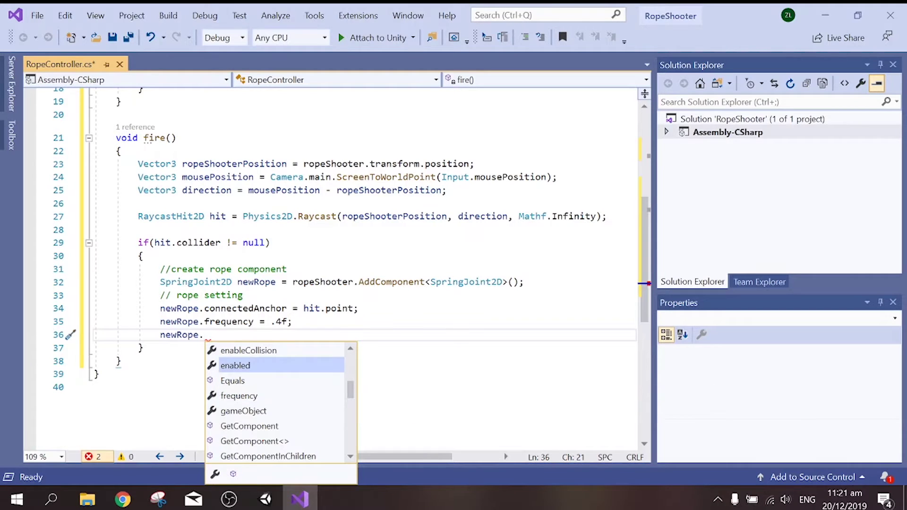
pyautogui.press('Tab')
pyautogui.write('= ')
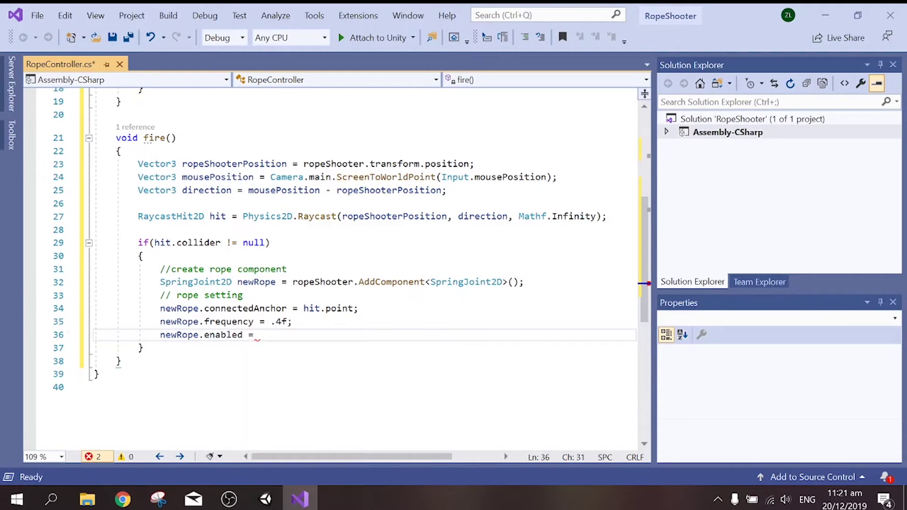
pyautogui.write('tu')
pyautogui.press('BackSpace')
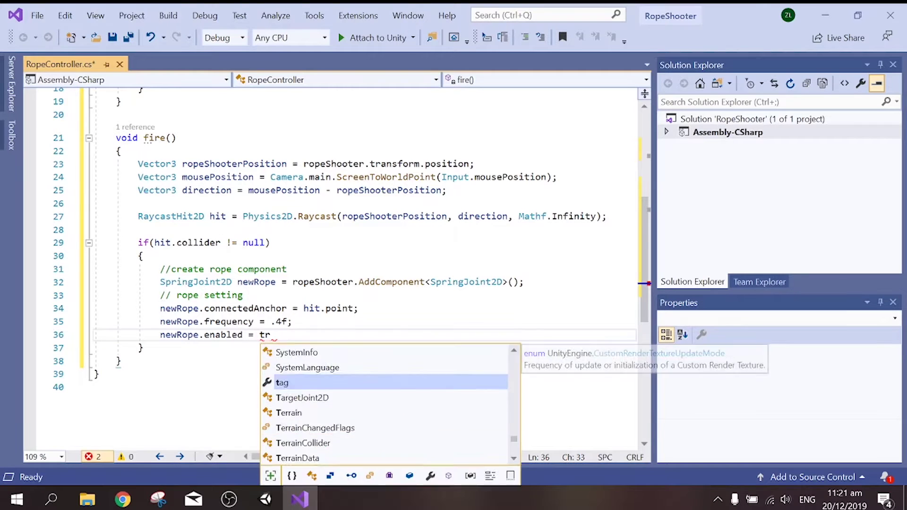
pyautogui.write('ru')
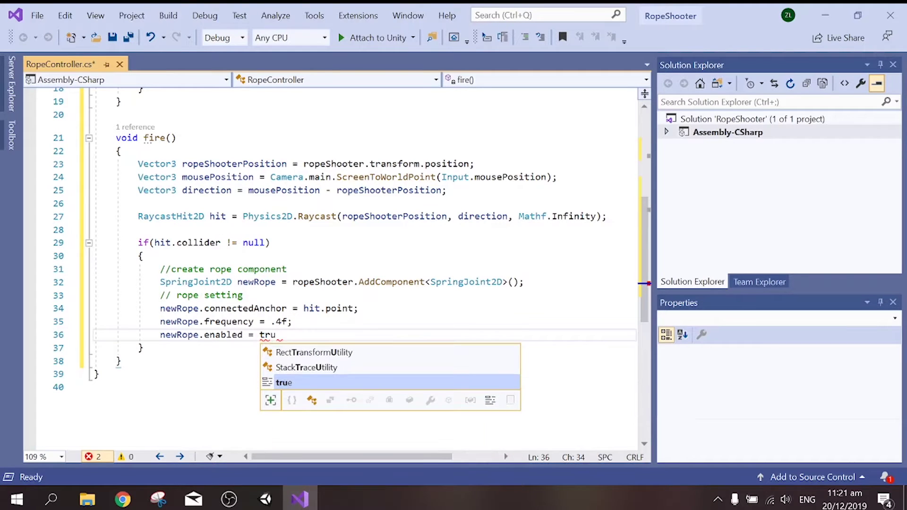
pyautogui.write('e;')
pyautogui.press('Return')
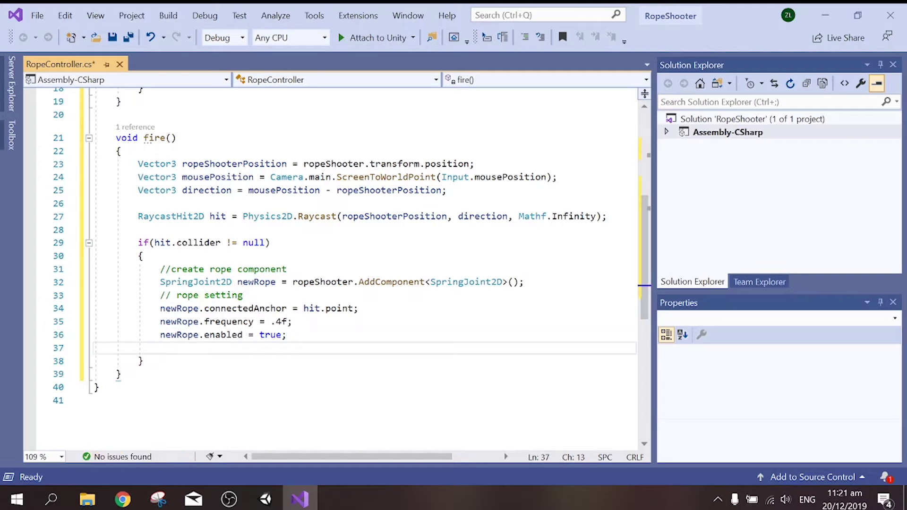
pyautogui.press('Return')
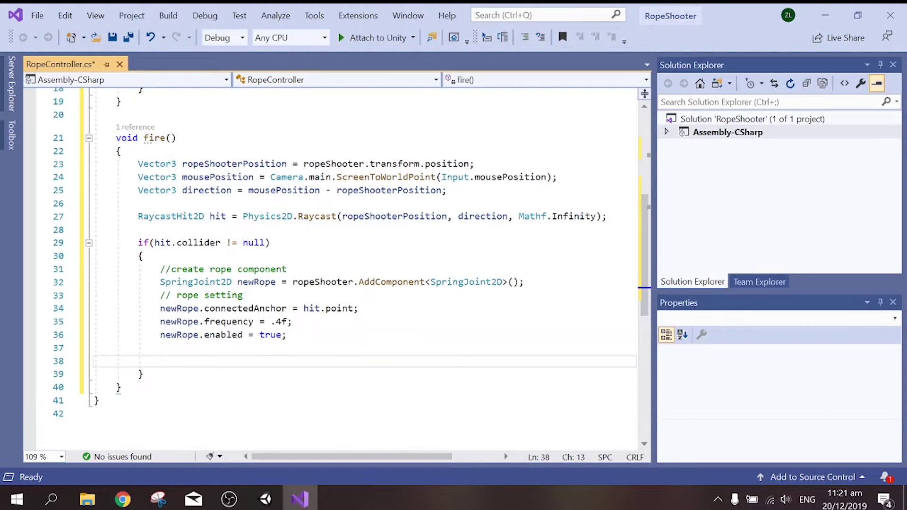
# - Add a 'Destroy current rope' comment and the line GameObject.Destroy(rope);
pyautogui.write('// ')
pyautogui.write('D')
pyautogui.write('estory')
pyautogui.write(' current')
pyautogui.write(' rope')
pyautogui.press('Return')
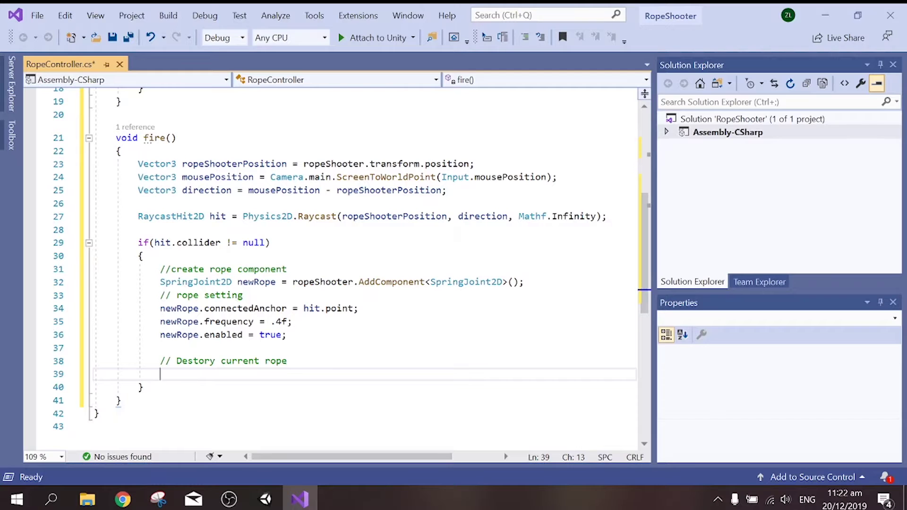
pyautogui.write('Cam')
pyautogui.press('BackSpace')
pyautogui.press('BackSpace')
pyautogui.press('BackSpace')
pyautogui.write('G')
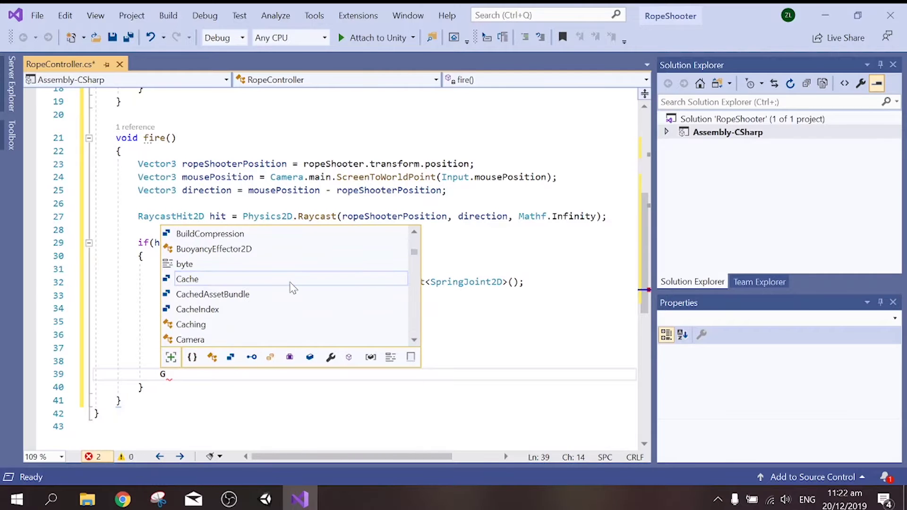
pyautogui.write('ame')
pyautogui.press('Tab')
pyautogui.write('.D')
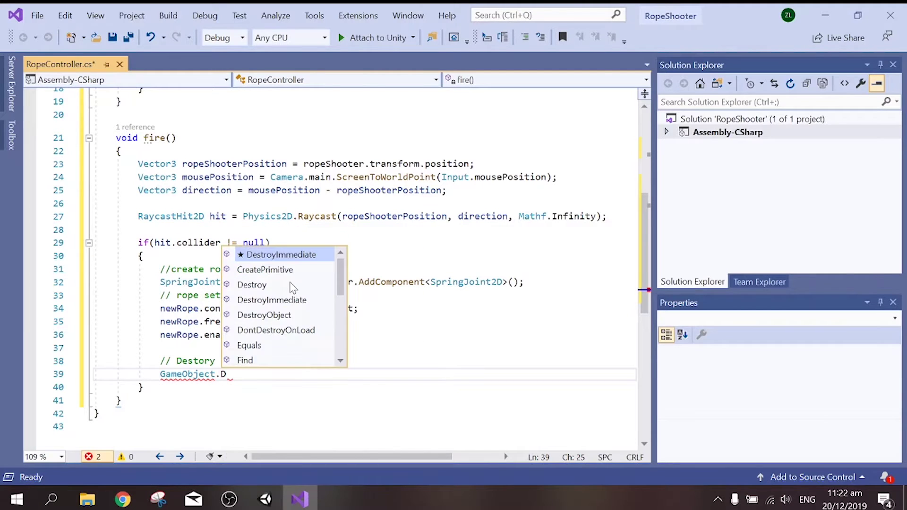
pyautogui.doubleClick(292, 284)
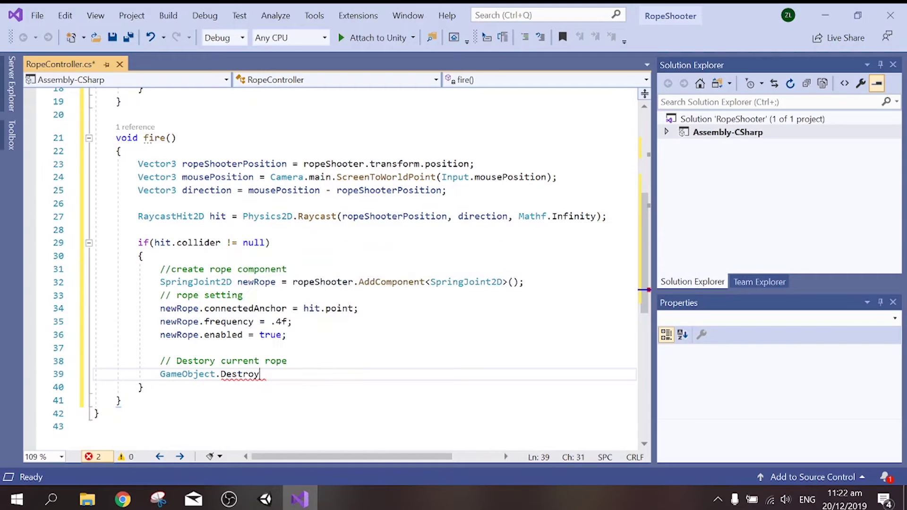
pyautogui.write('(rop')
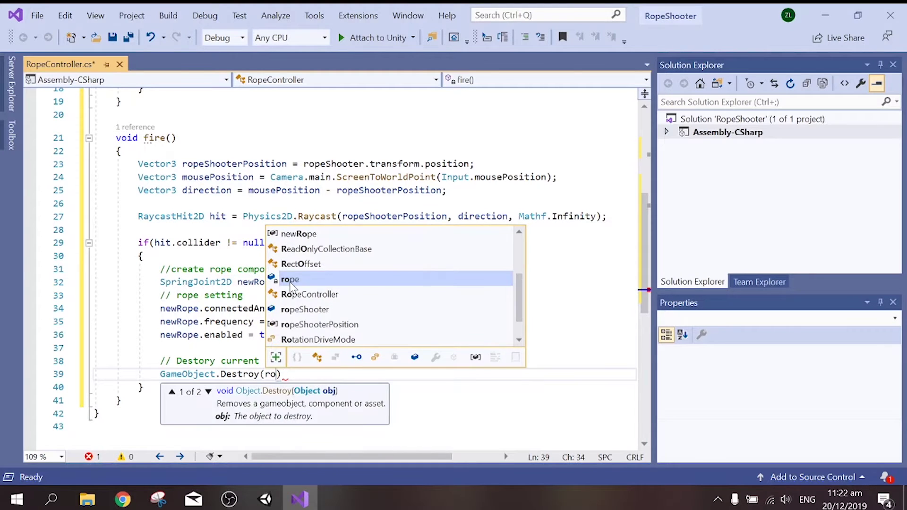
pyautogui.write('e);')
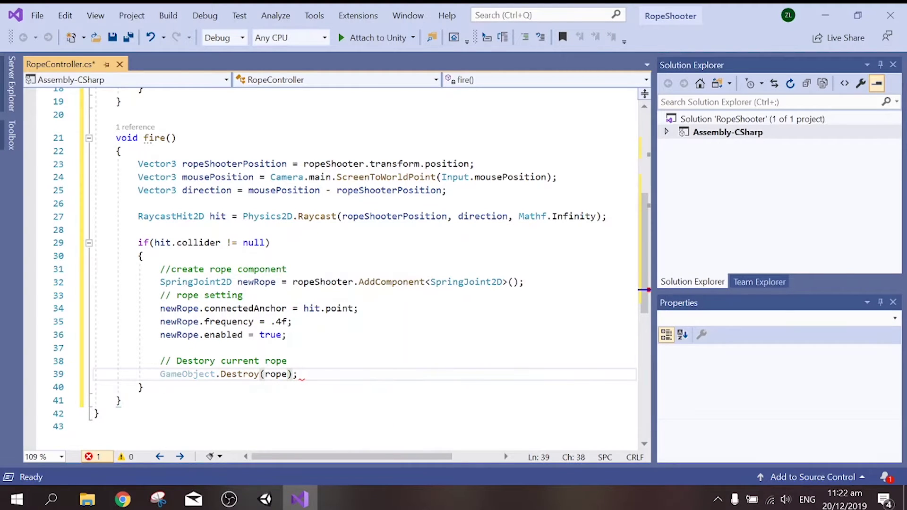
pyautogui.press('Return')
# - Add a comment about replacing the current rope, then the line rope = newRope;
pyautogui.write('// ')
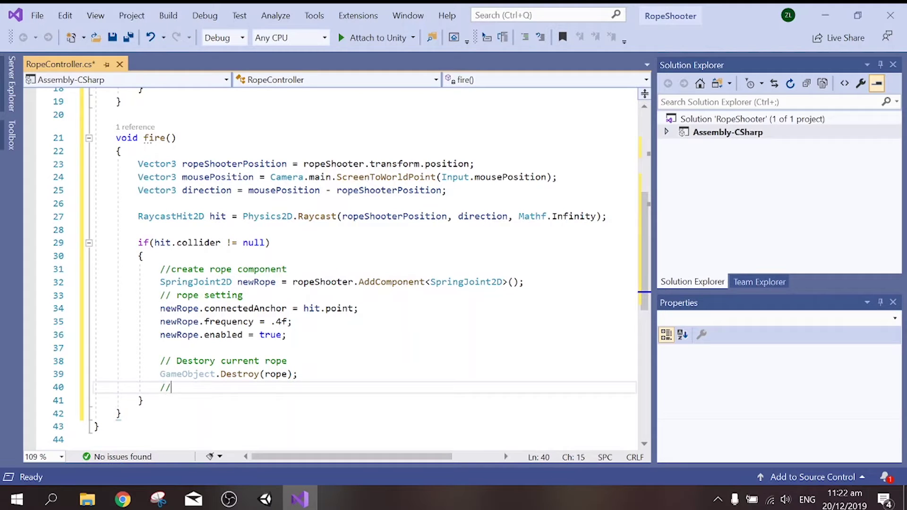
pyautogui.write('Replace n')
pyautogui.write('ewR')
pyautogui.write('ope')
pyautogui.press('BackSpace')
pyautogui.press('BackSpace')
pyautogui.press('BackSpace')
pyautogui.press('BackSpace')
pyautogui.press('BackSpace')
pyautogui.write('cu')
pyautogui.write('urect r')
pyautogui.write('ope with ne')
pyautogui.write('w')
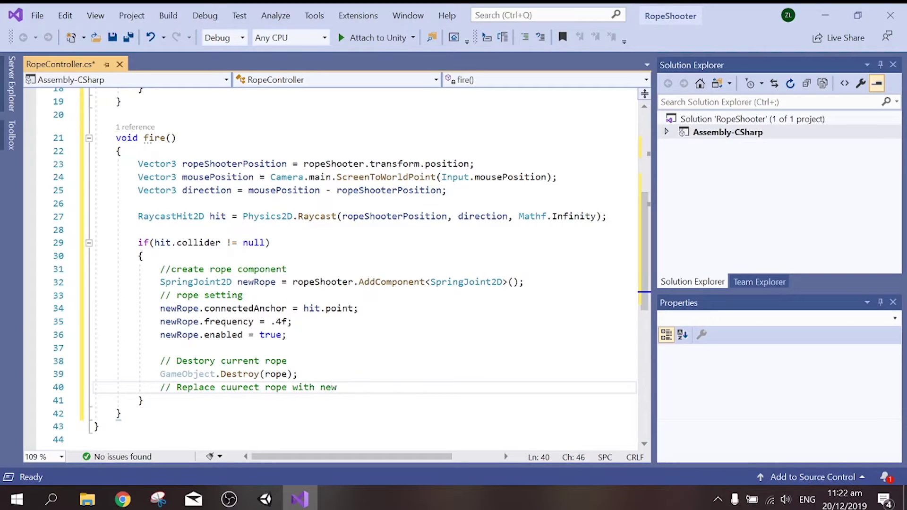
pyautogui.write(' rope')
pyautogui.press('Return')
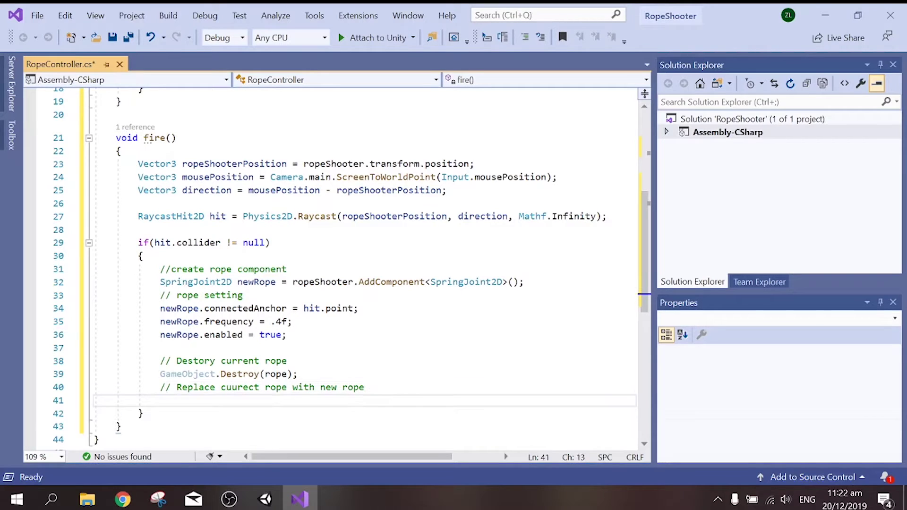
pyautogui.write('ro')
pyautogui.write('pe = new')
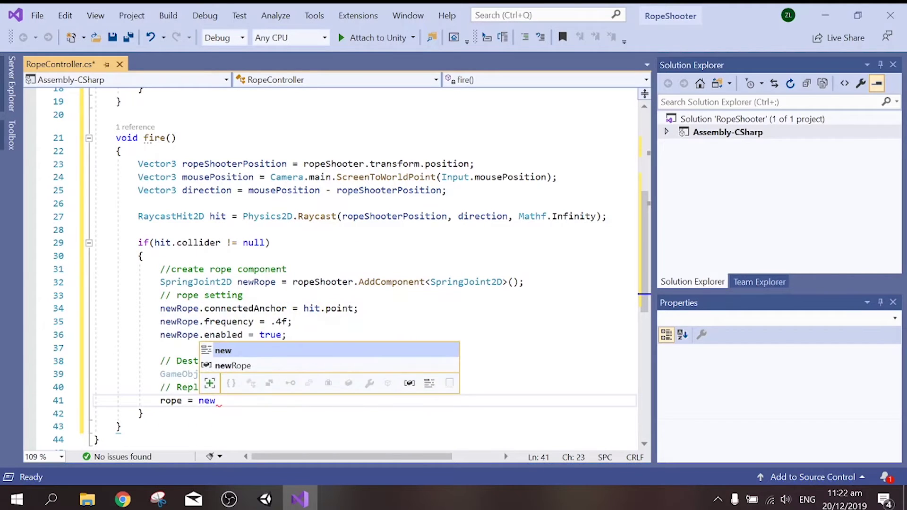
pyautogui.press('Down')
pyautogui.press('Tab')
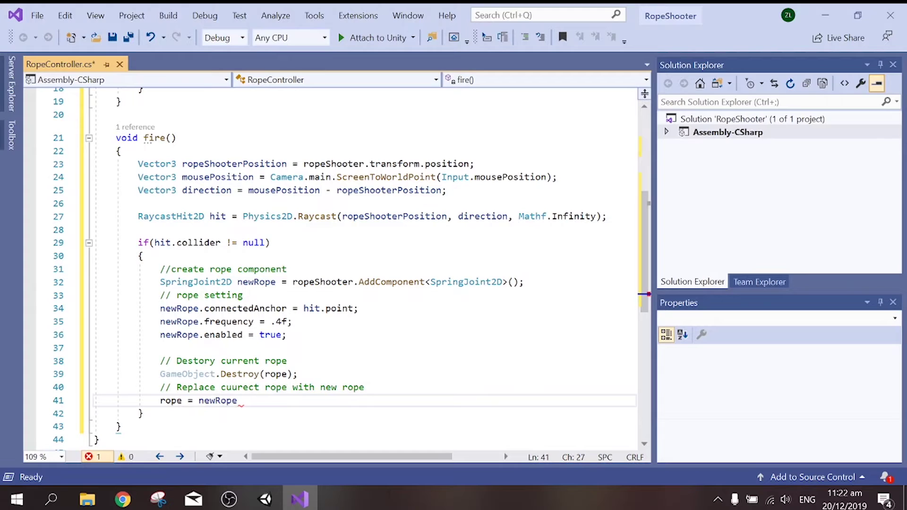
pyautogui.write(';')
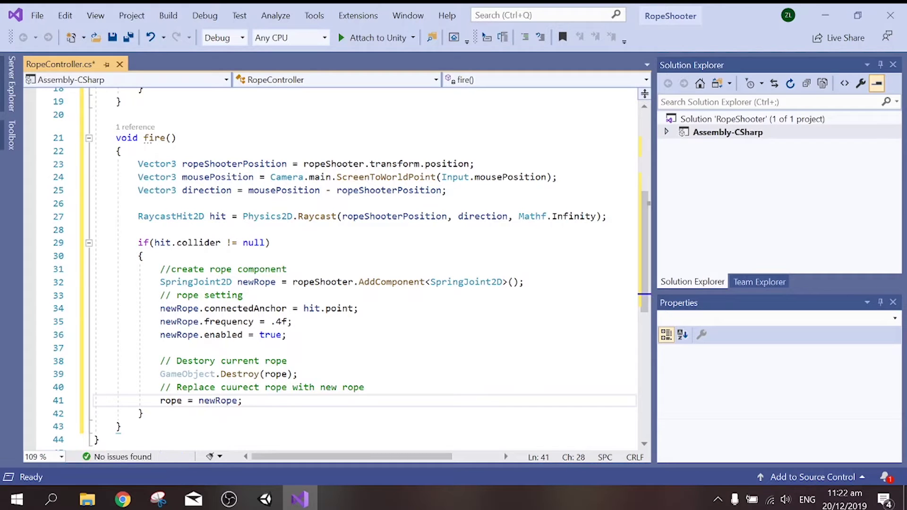
# - Insert an empty void LateUpdate() method stub right after Update()'s closing brace
pyautogui.click(251, 308)
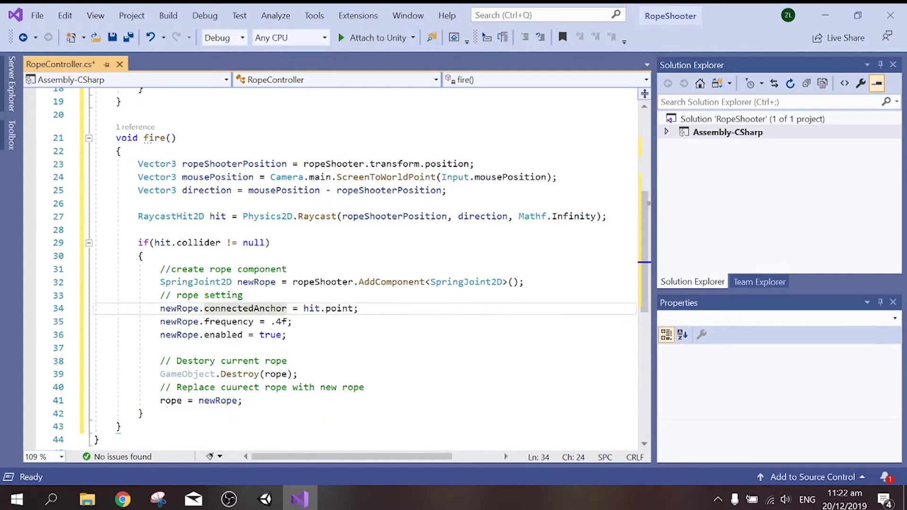
pyautogui.click(189, 413)
pyautogui.scroll(1, 189, 413)
pyautogui.scroll(3, 137, 330)
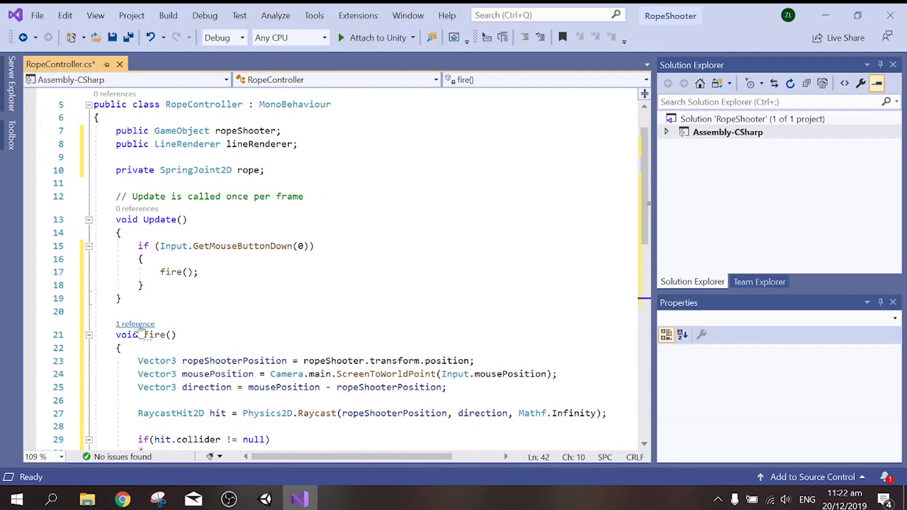
pyautogui.click(122, 299)
pyautogui.press('Return')
pyautogui.press('Return')
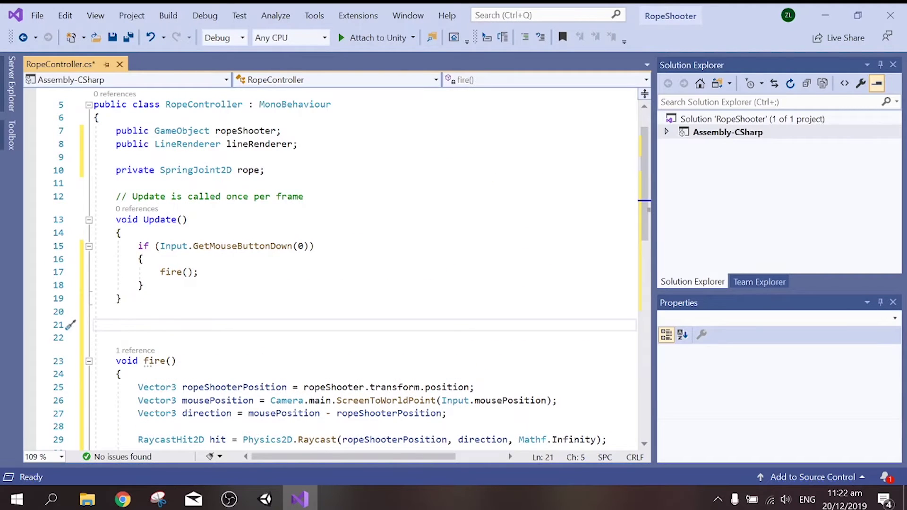
pyautogui.write('void')
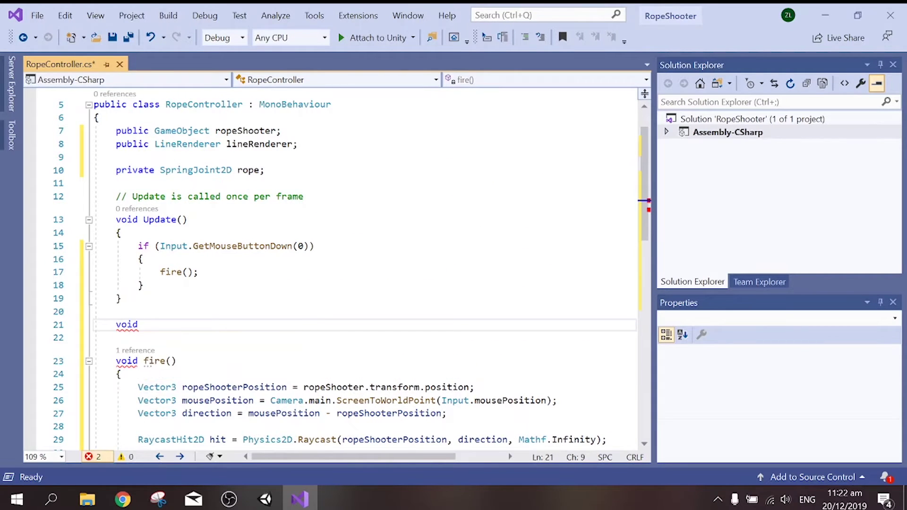
pyautogui.write(' L')
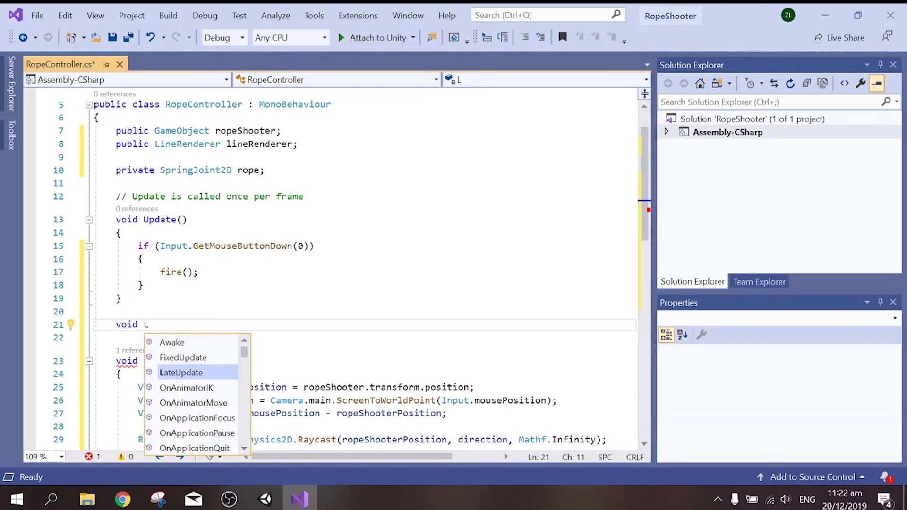
pyautogui.press('Tab')
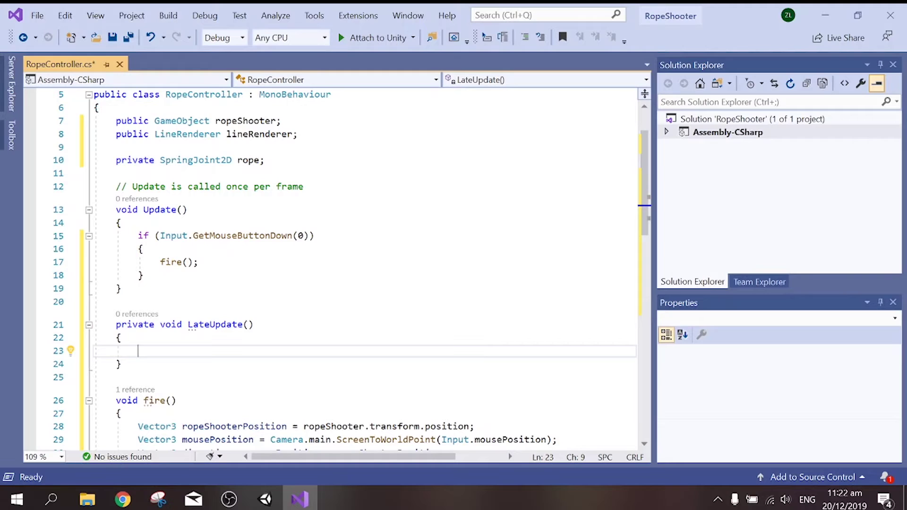
# - In LateUpdate, add the comment '//Line Rendering on created rope' and an empty if (rope != null) block
pyautogui.write('//L')
pyautogui.write('ine Re')
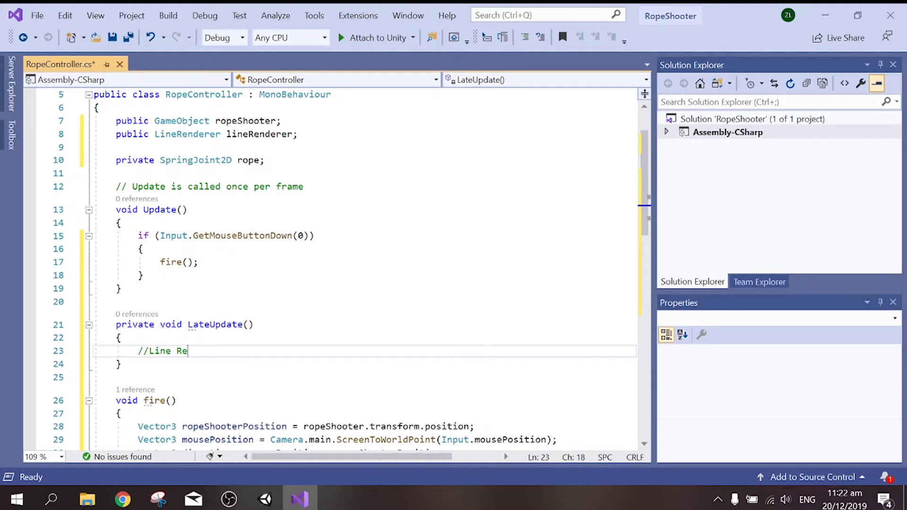
pyautogui.write('ndering on')
pyautogui.write(' create')
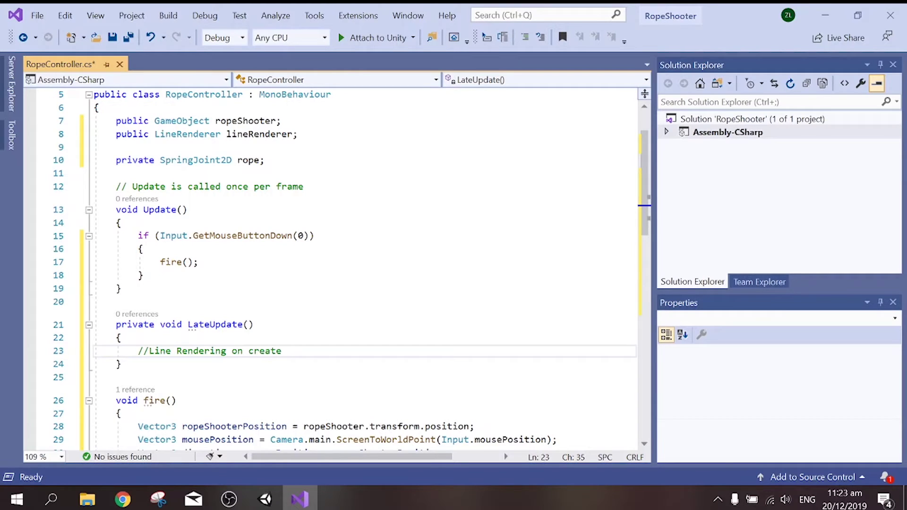
pyautogui.press('BackSpace')
pyautogui.write('ed rope')
pyautogui.press('Return')
pyautogui.write('if')
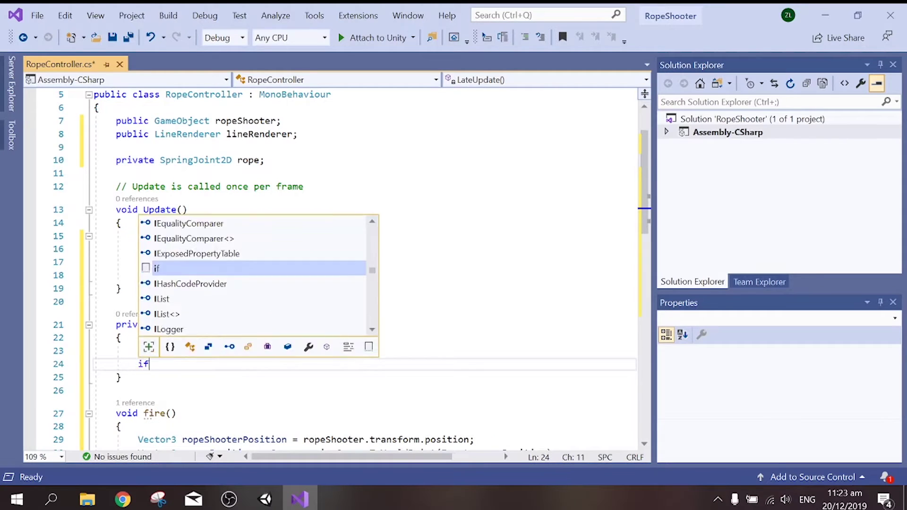
pyautogui.write('(rope')
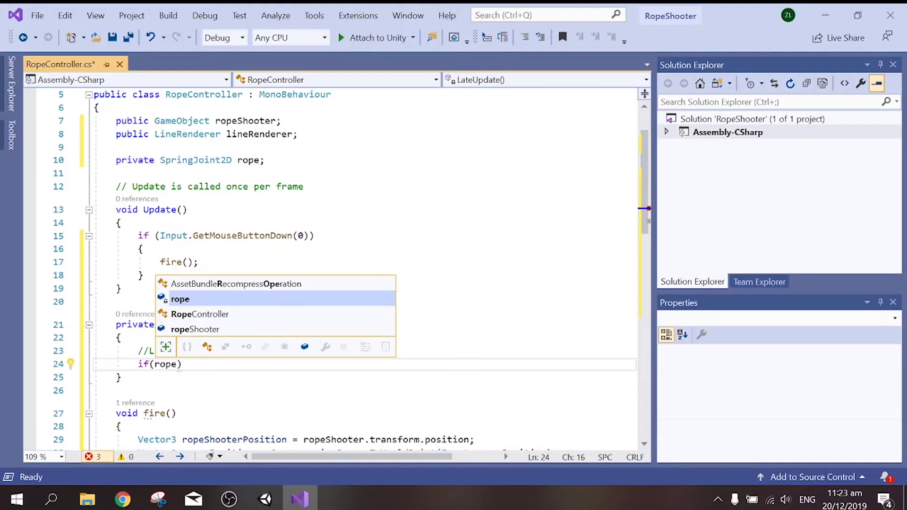
pyautogui.write('!=nul')
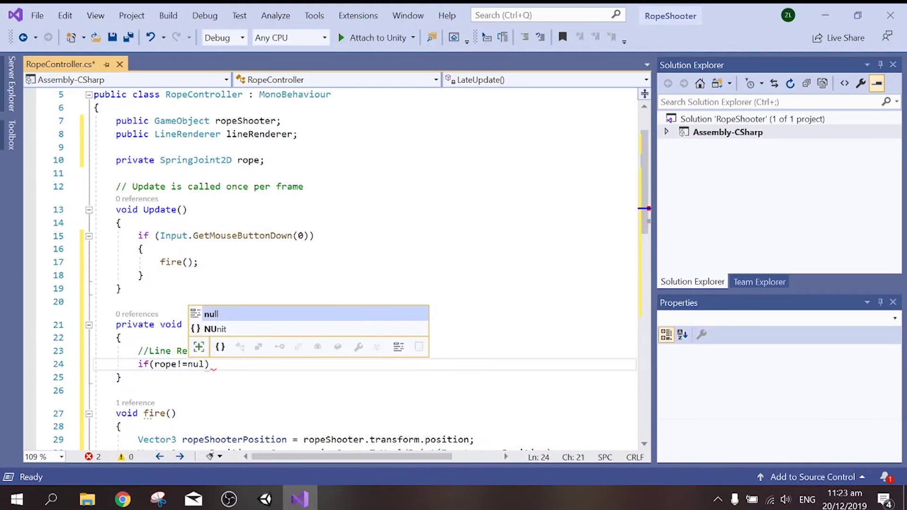
pyautogui.write('l')
pyautogui.write('){')
pyautogui.press('Return')
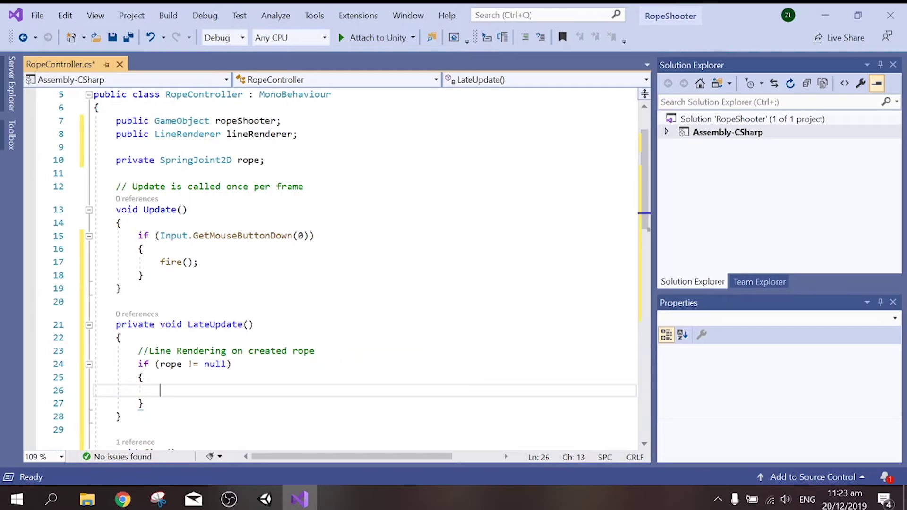
# - Write lineRenderer.positionCount = 2 inside the rope null-check block
pyautogui.write('lin')
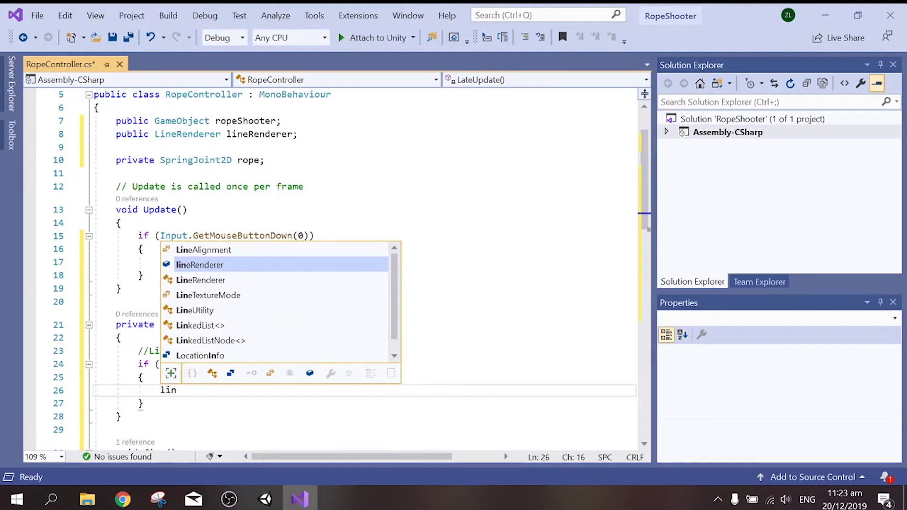
pyautogui.press('Tab')
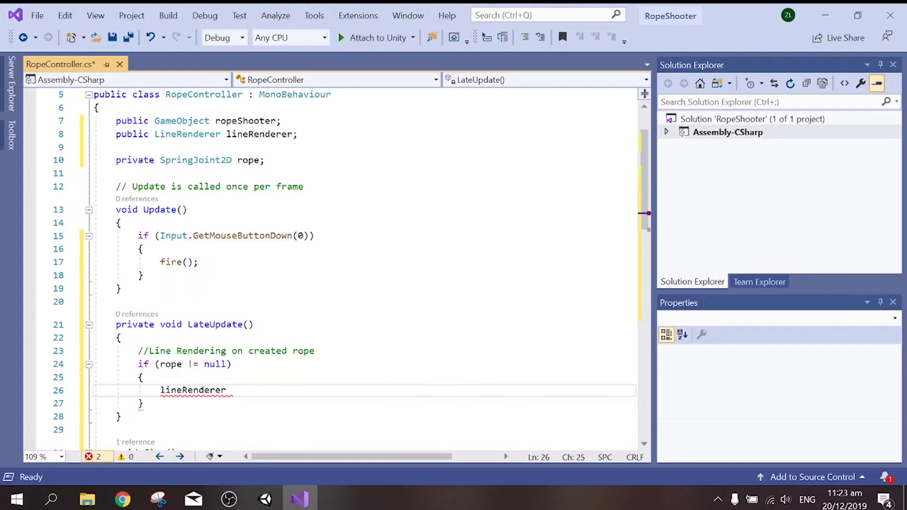
pyautogui.write('.')
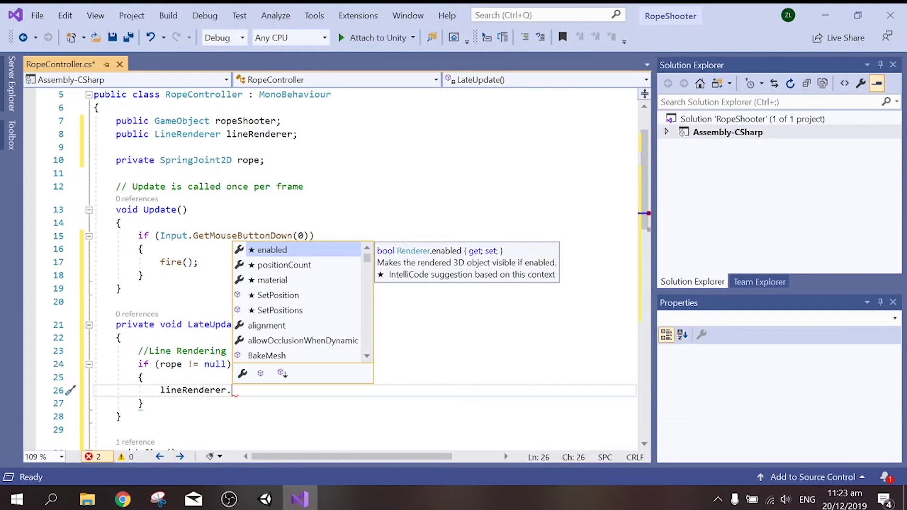
pyautogui.write('p')
pyautogui.press('Tab')
pyautogui.write('= 2')
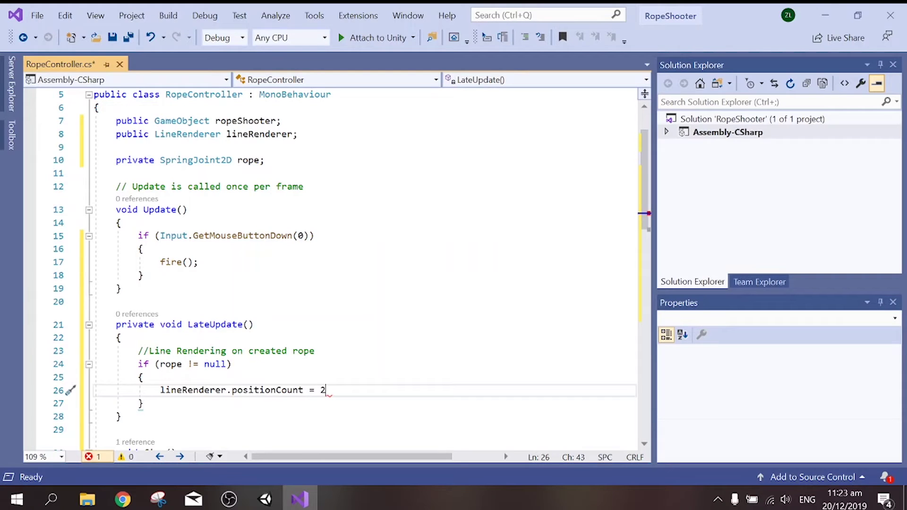
# - Put a '// 2 points line' comment above the assignment and end it with a semicolon
pyautogui.click(161, 390)
pyautogui.press('Return')
pyautogui.press('Up')
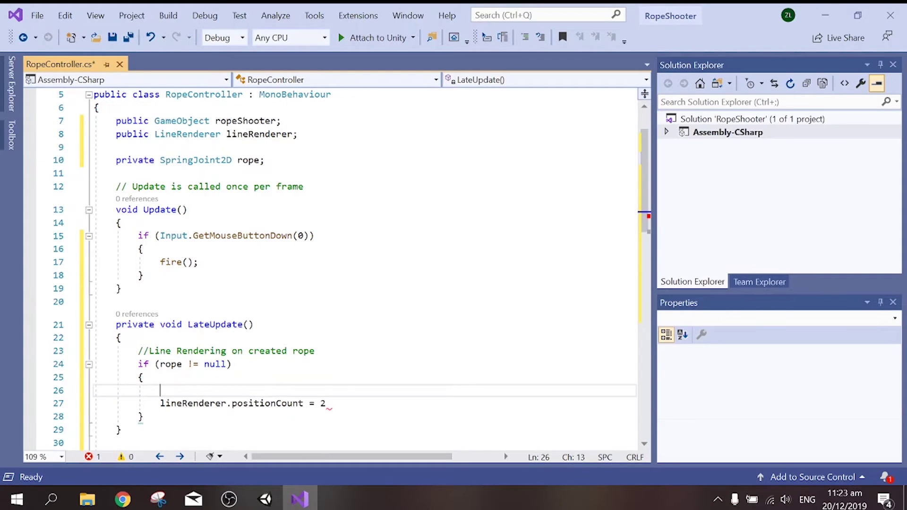
pyautogui.write('// ')
pyautogui.write('2 p')
pyautogui.write('oint l')
pyautogui.write('ine')
pyautogui.click(216, 391)
pyautogui.write('s')
pyautogui.click(326, 403)
pyautogui.write(';')
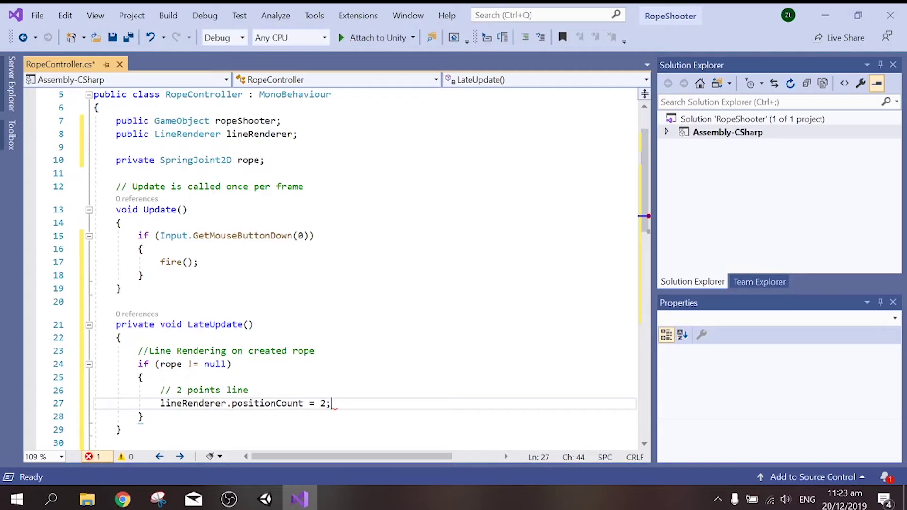
# - Add a '//Line Settting' comment above the line setup and open a new line below it
pyautogui.press('Return')
pyautogui.write('//')
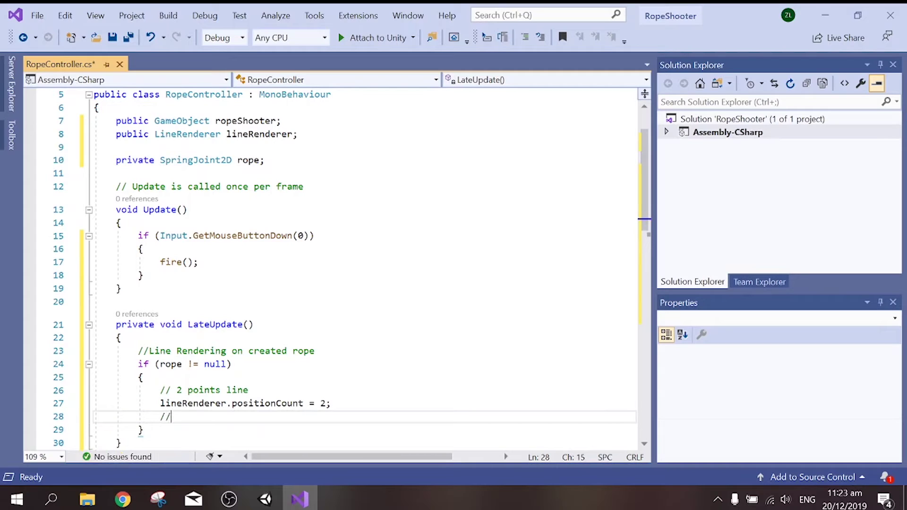
pyautogui.press('BackSpace')
pyautogui.press('BackSpace')
pyautogui.press('Up')
pyautogui.press('Up')
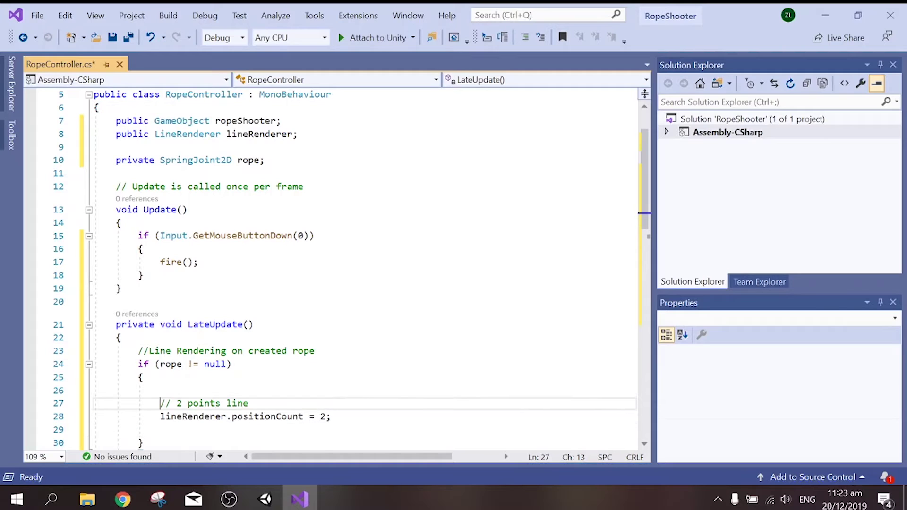
pyautogui.press('Return')
pyautogui.press('Up')
pyautogui.write('//L')
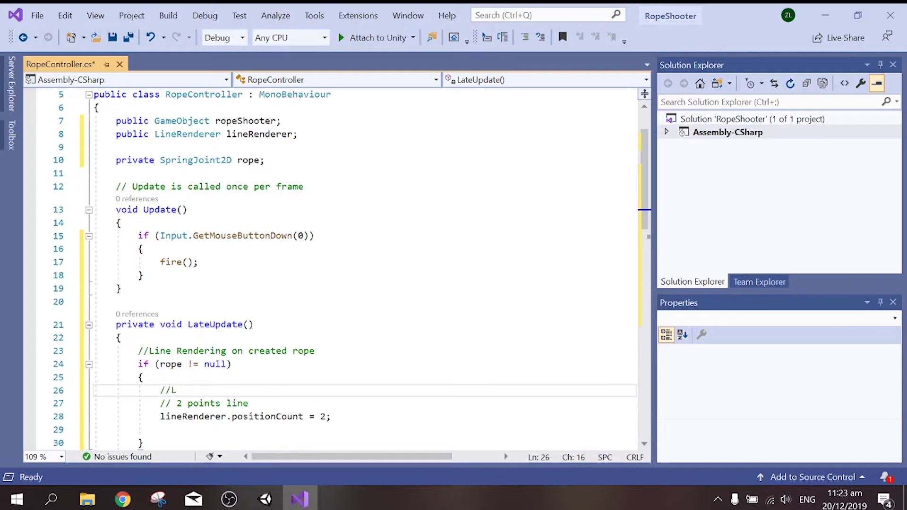
pyautogui.write('ine ')
pyautogui.write('Settting')
pyautogui.press('Down')
pyautogui.press('Down')
pyautogui.press('End')
pyautogui.press('Return')
# - Add lineRenderer.SetPosition(0, ropeShooter.transform.position); as the first line point
pyautogui.write('line')
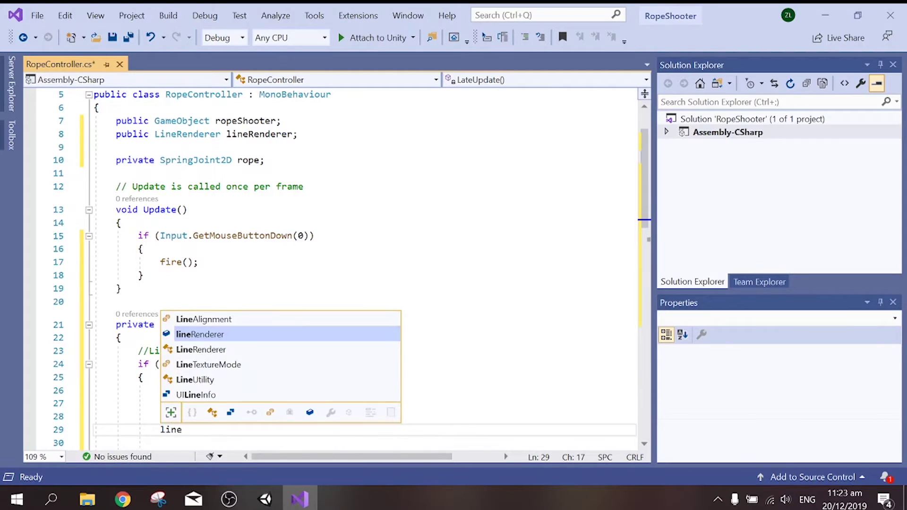
pyautogui.press('Tab')
pyautogui.write('.')
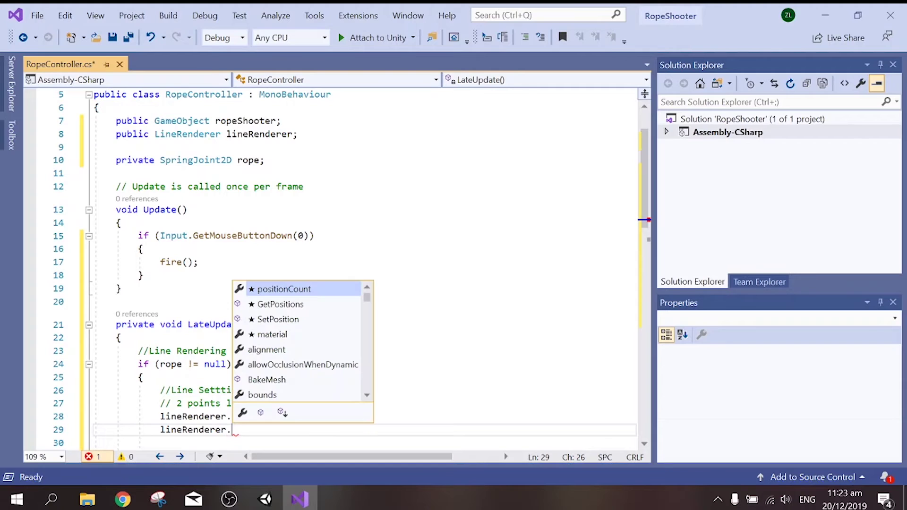
pyautogui.press('Down')
pyautogui.press('Down')
pyautogui.press('Tab')
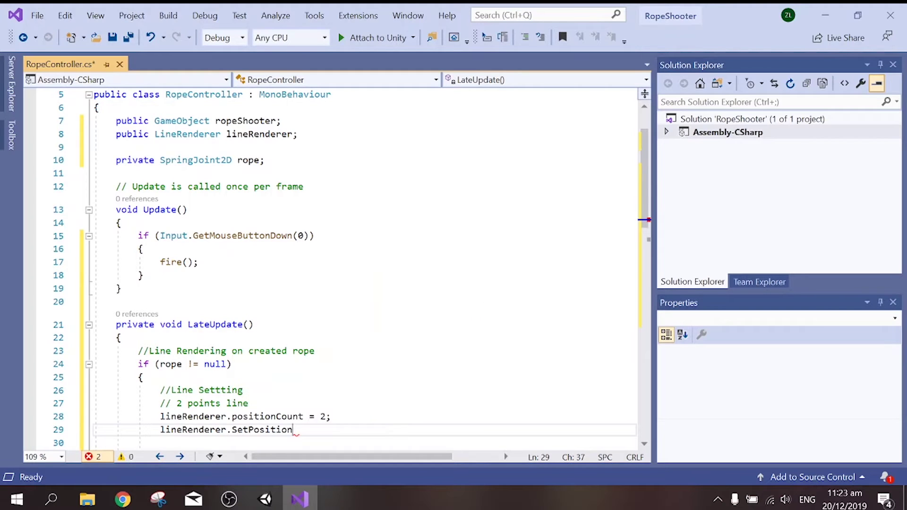
pyautogui.write('(0')
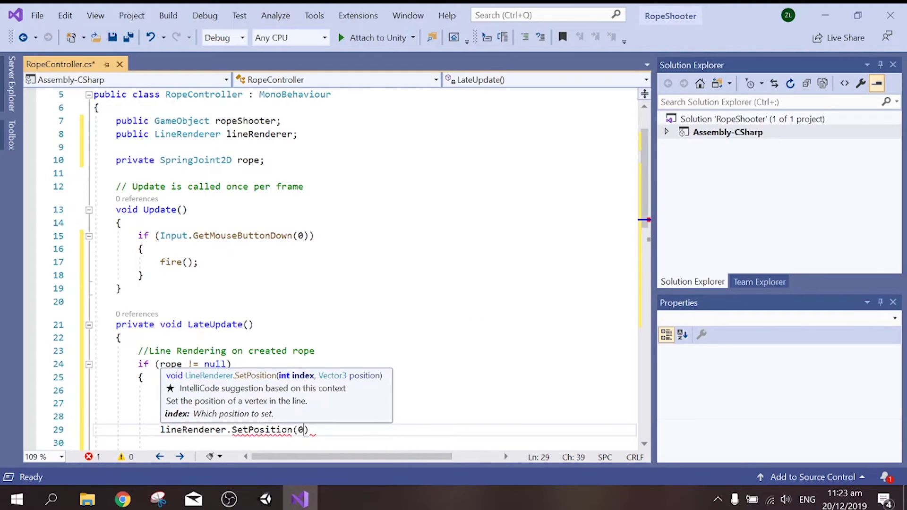
pyautogui.write(',')
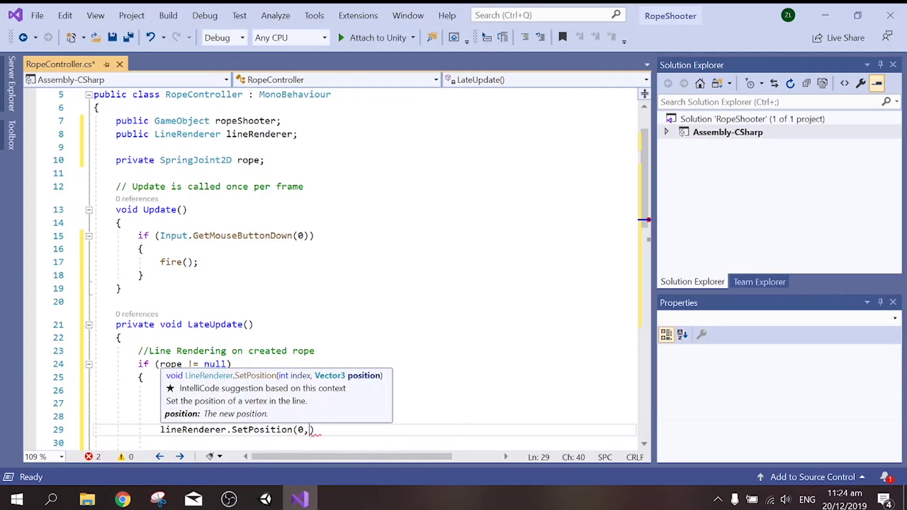
pyautogui.write('rop')
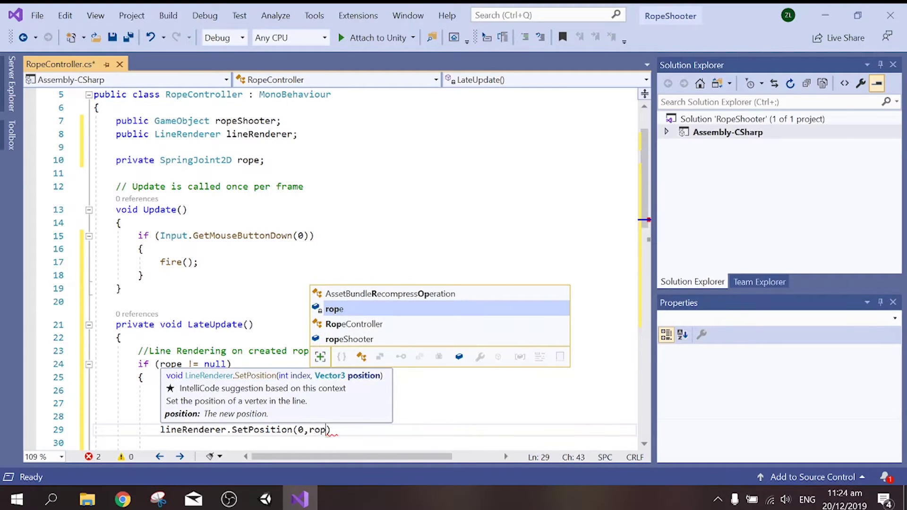
pyautogui.press('Tab')
pyautogui.write('.')
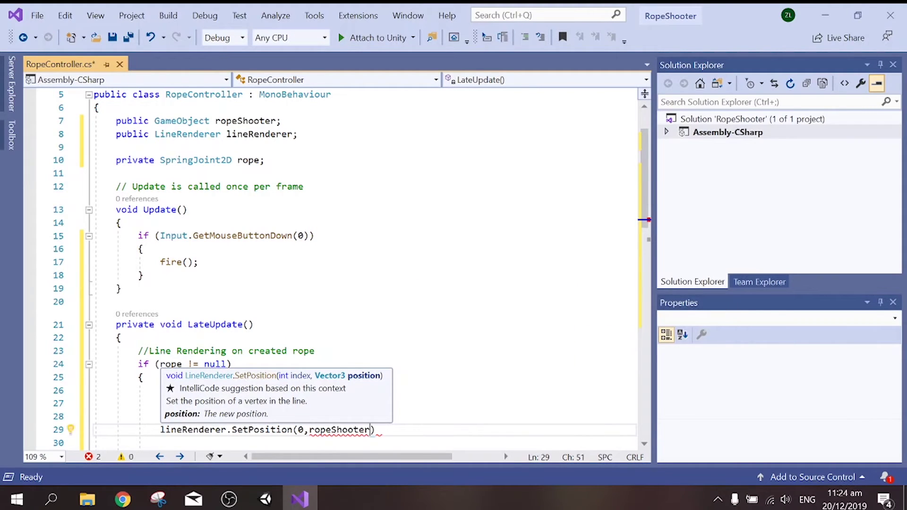
pyautogui.write('tra')
pyautogui.press('Tab')
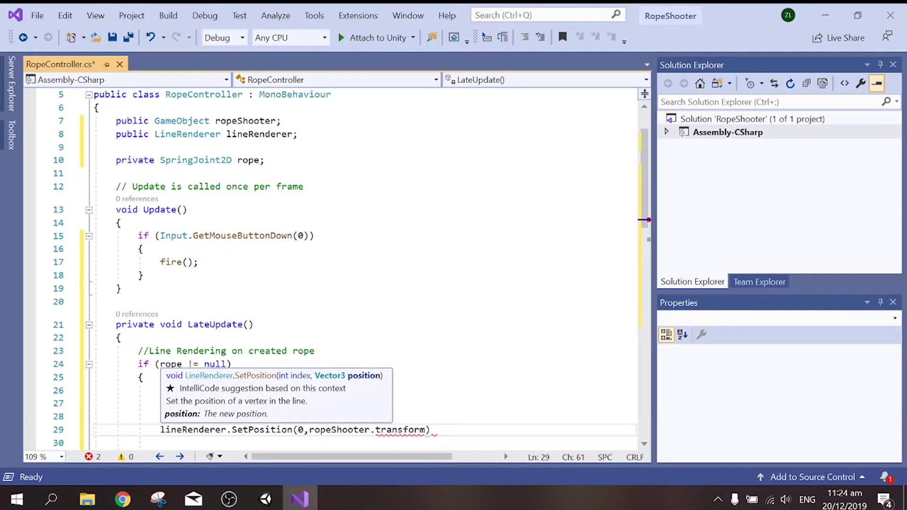
pyautogui.write('.po')
pyautogui.press('Tab')
pyautogui.write(')')
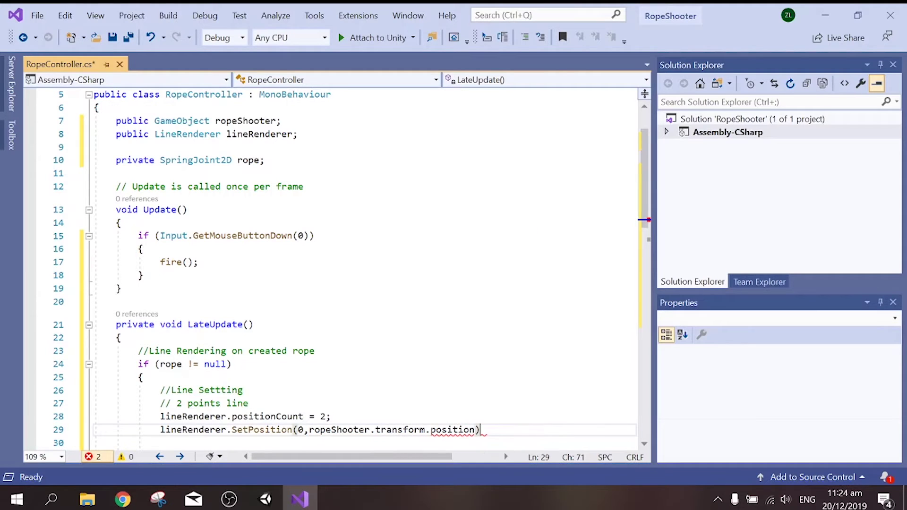
pyautogui.write(';')
pyautogui.press('Return')
# - Add lineRenderer.SetPosition(1, rope.connectedAnchor); as the second line point
pyautogui.write('line')
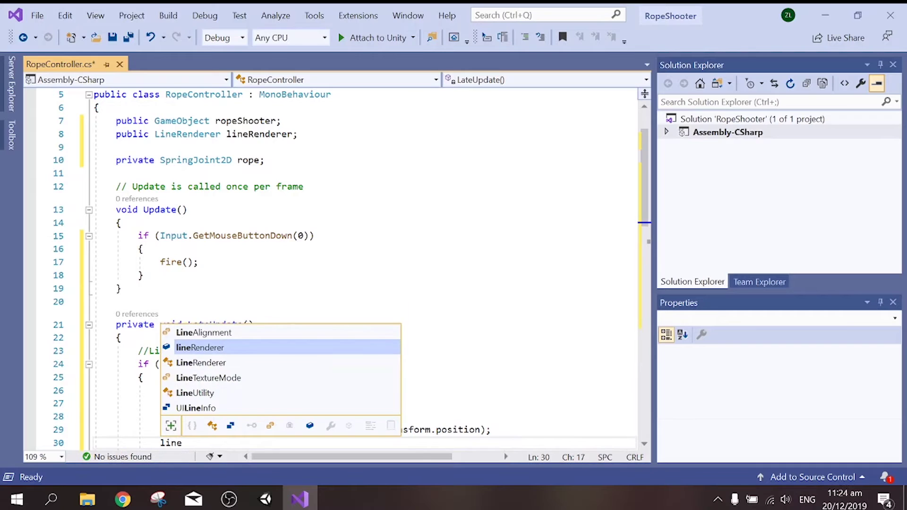
pyautogui.press('Tab')
pyautogui.write('.')
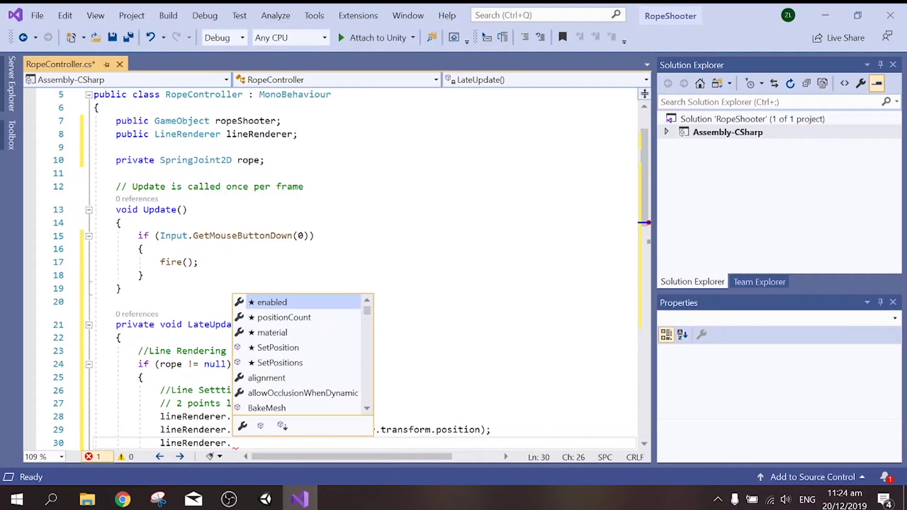
pyautogui.write('Set')
pyautogui.press('Tab')
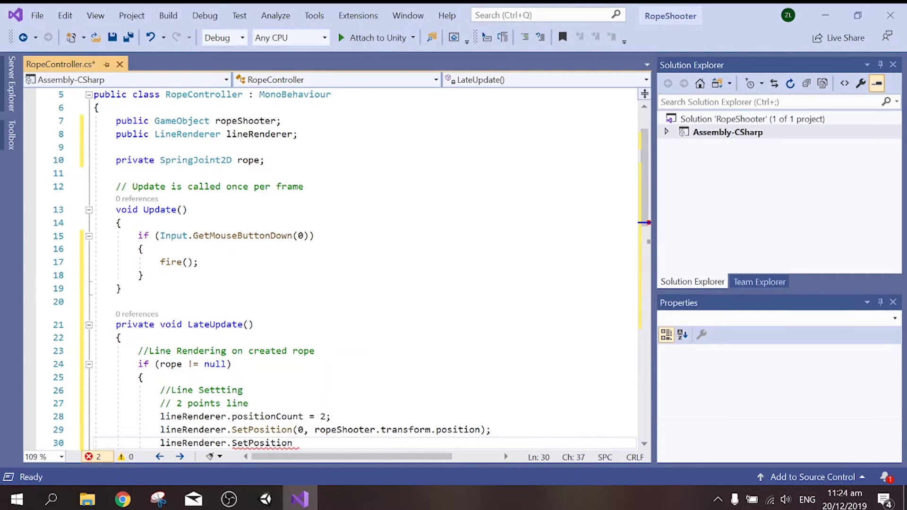
pyautogui.write('(')
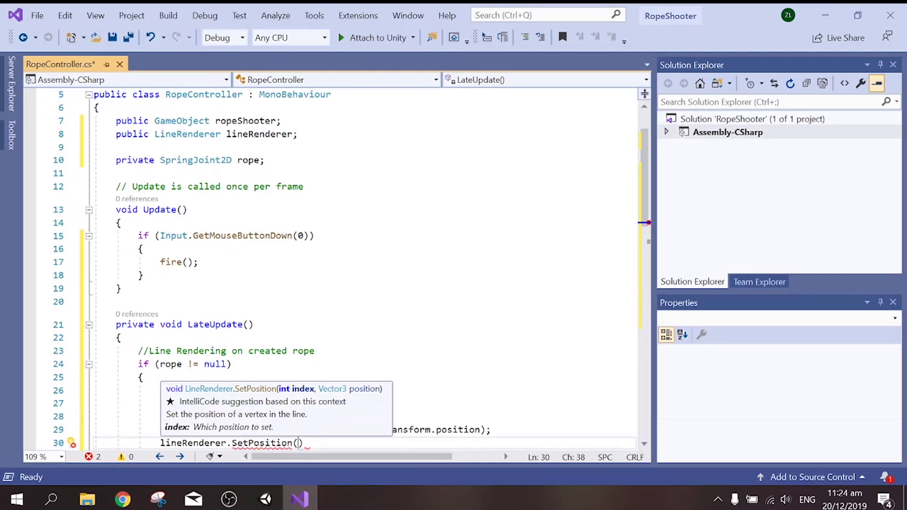
pyautogui.write('1,')
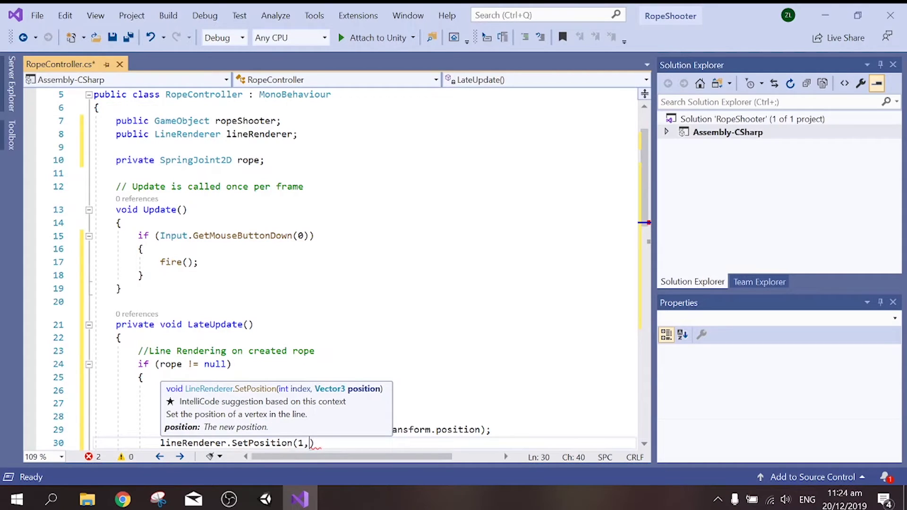
pyautogui.write('rope')
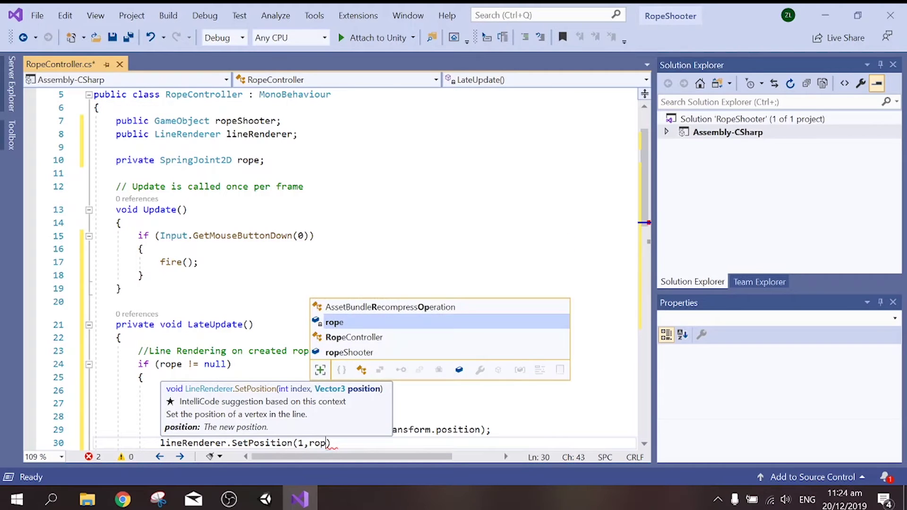
pyautogui.write('.')
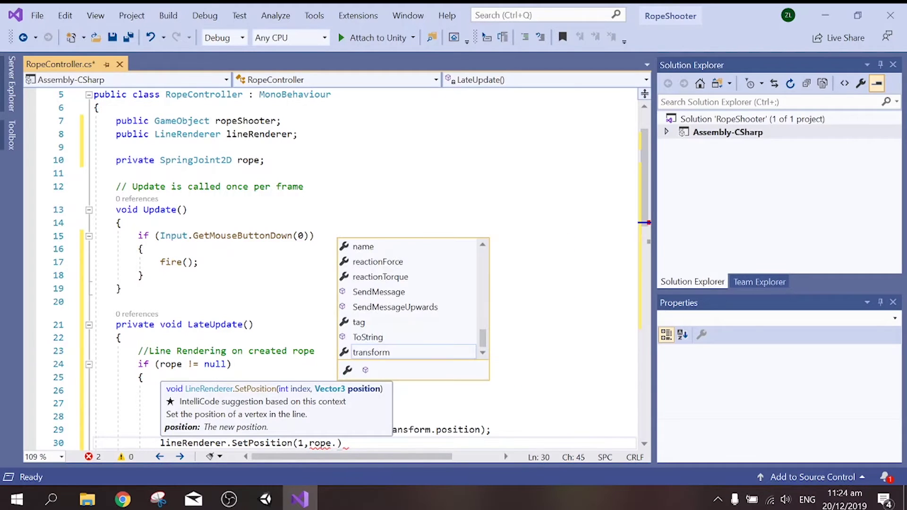
pyautogui.write('A')
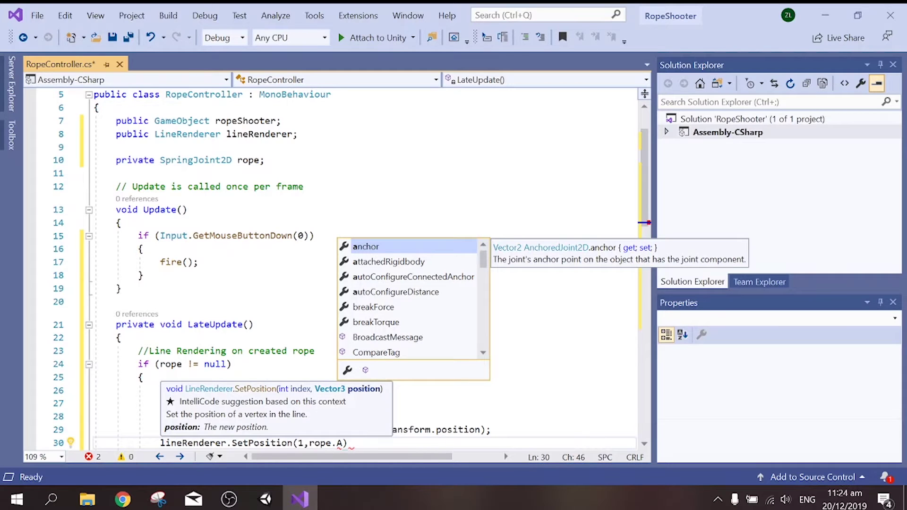
pyautogui.press('BackSpace')
pyautogui.write('con')
pyautogui.press('Tab')
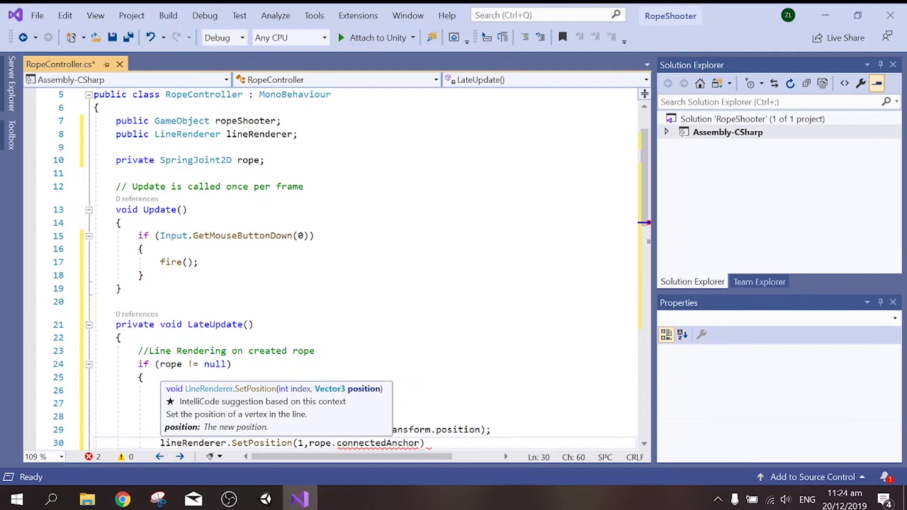
pyautogui.write(');')
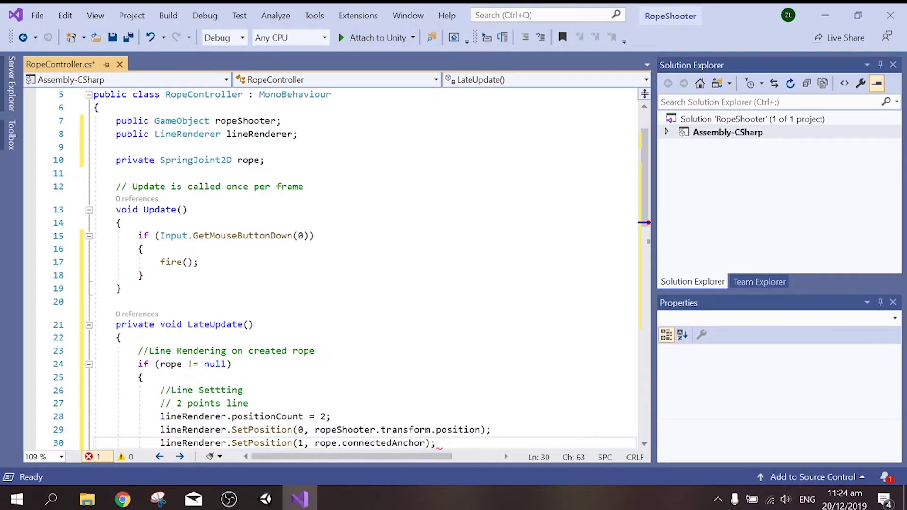
# - Set lineRenderer.enabled = true inside the rope null-check block
pyautogui.press('Return')
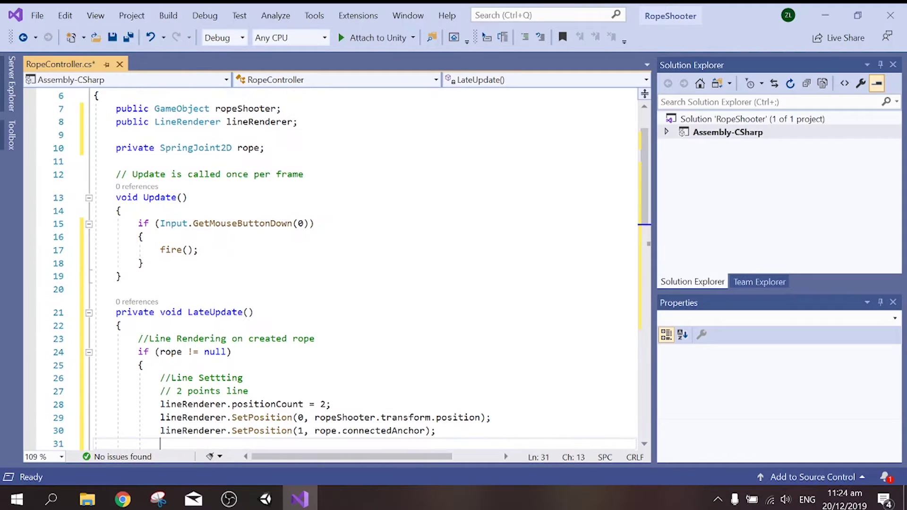
pyautogui.write('line')
pyautogui.press('Tab')
pyautogui.write('.s')
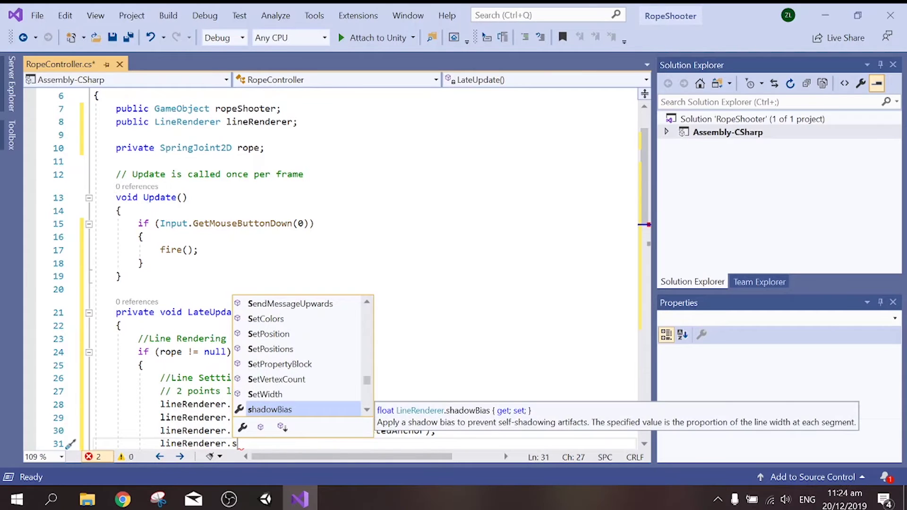
pyautogui.press('BackSpace')
pyautogui.write('e')
pyautogui.press('Tab')
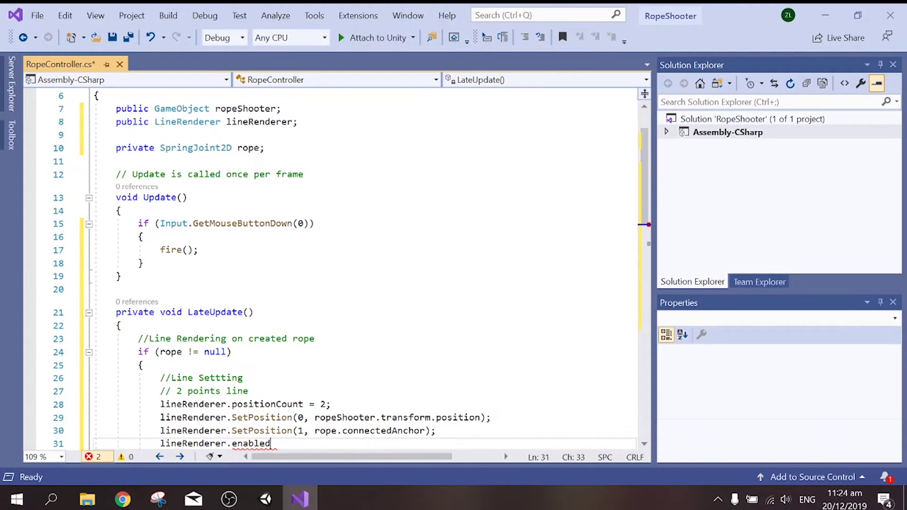
pyautogui.write('= tur')
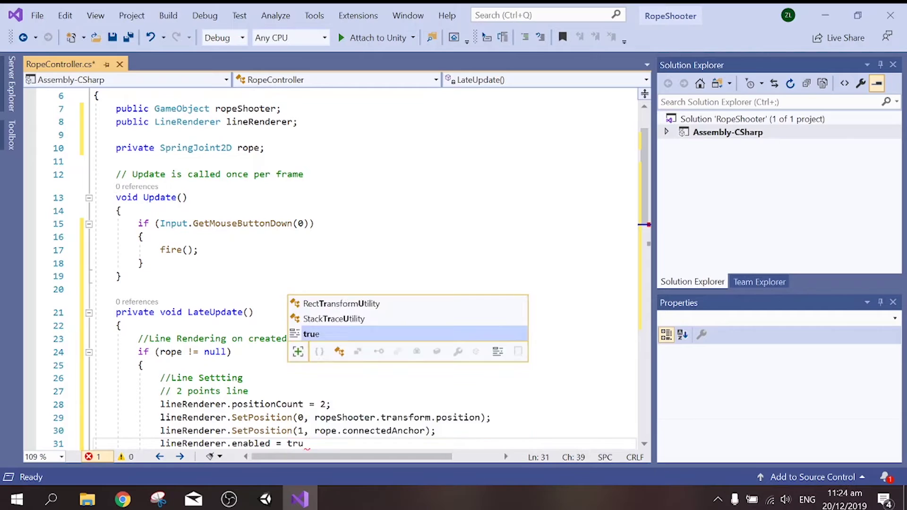
pyautogui.write('ue;')
pyautogui.press('Return')
# - Add an else block that sets lineRenderer.enabled = false
pyautogui.press('Down')
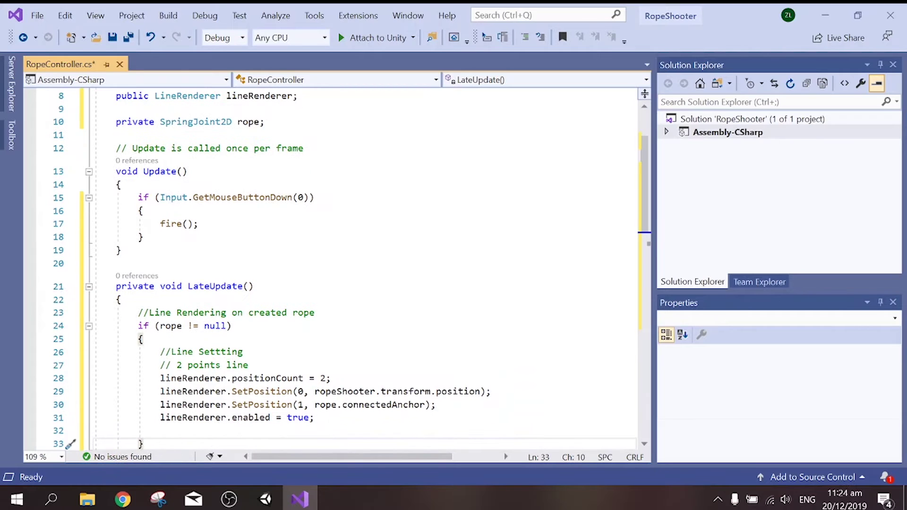
pyautogui.press('Return')
pyautogui.write('else')
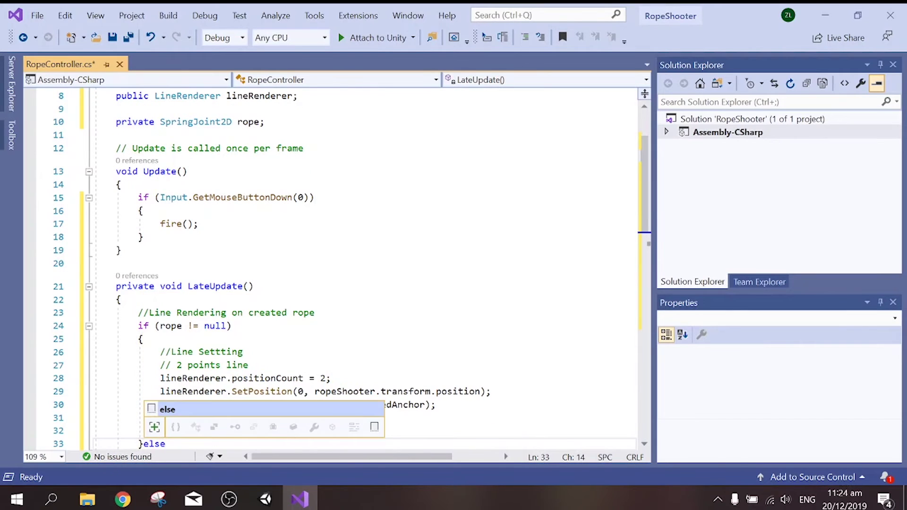
pyautogui.write(' {')
pyautogui.press('Return')
pyautogui.write('l')
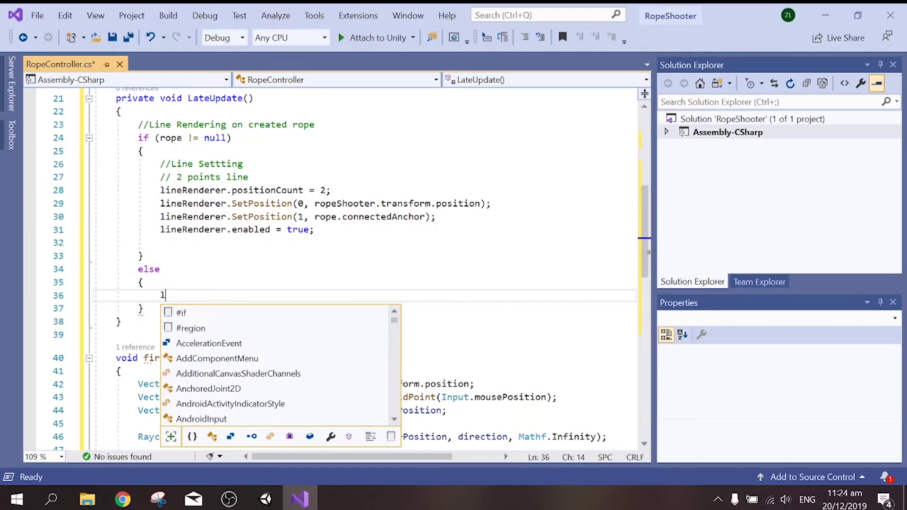
pyautogui.write('ine')
pyautogui.press('Tab')
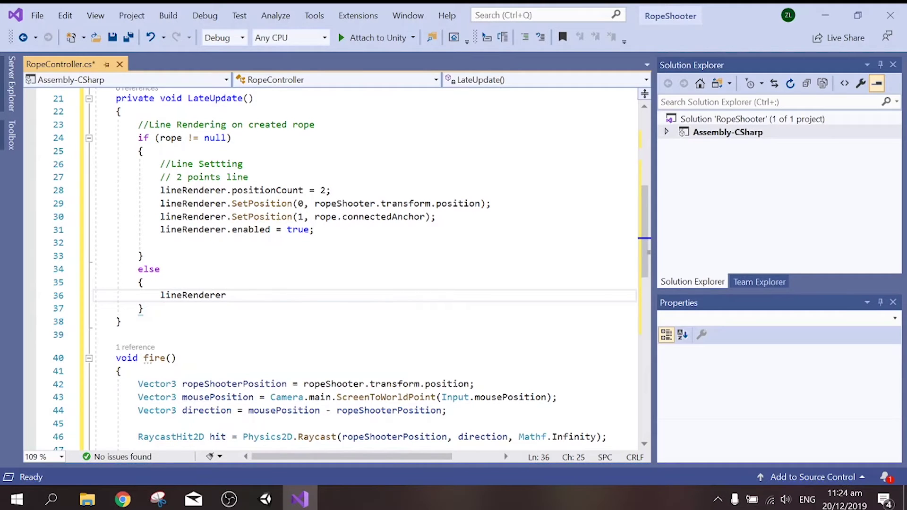
pyautogui.write('.e')
pyautogui.write('nabled -')
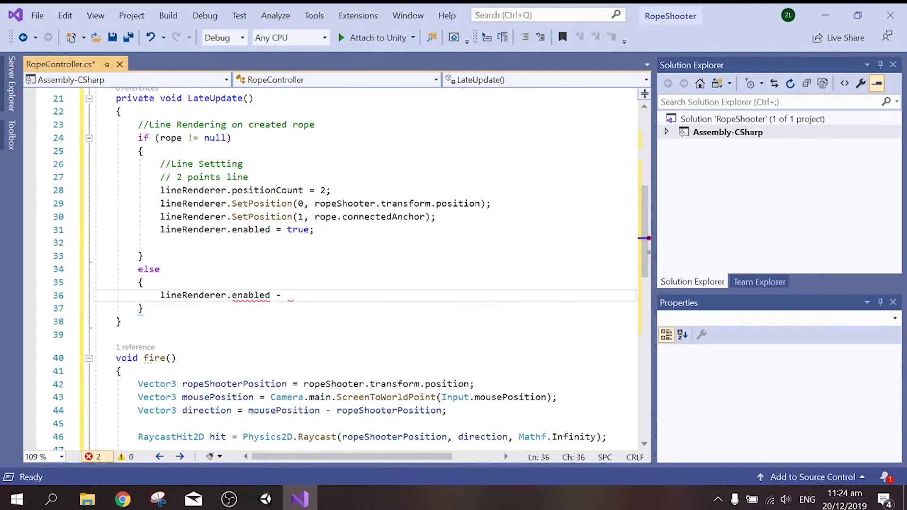
pyautogui.press('BackSpace')
pyautogui.press('BackSpace')
pyautogui.write('= f')
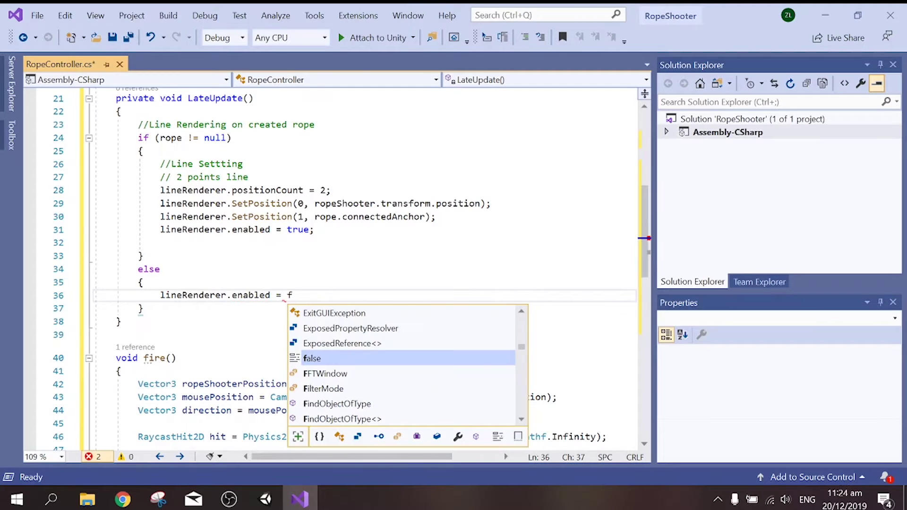
pyautogui.write('alse;')
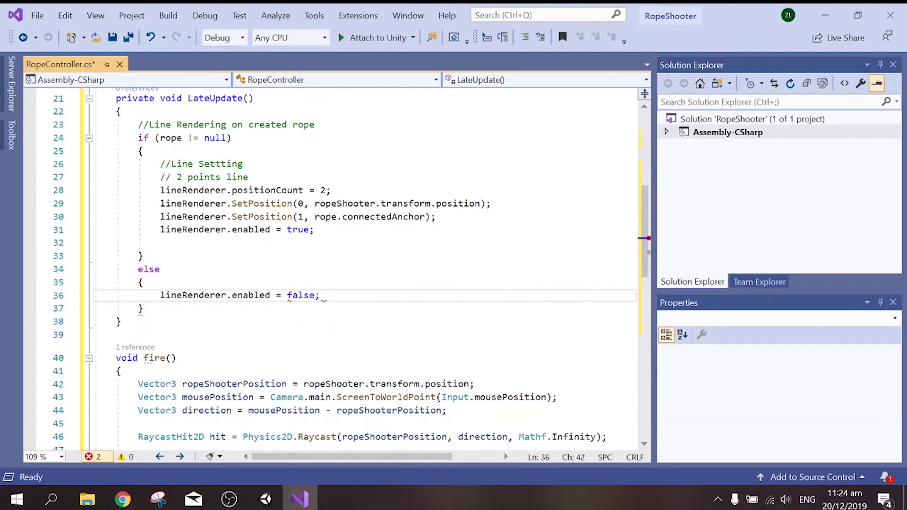
# - Review the rope field, LateUpdate and fire() code, then save RopeController.cs
pyautogui.scroll(7, 331, 264)
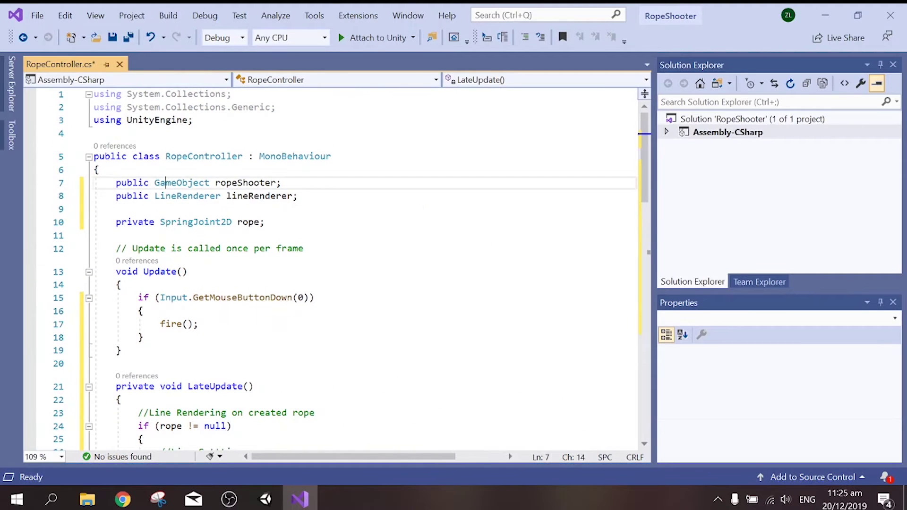
pyautogui.click(188, 222)
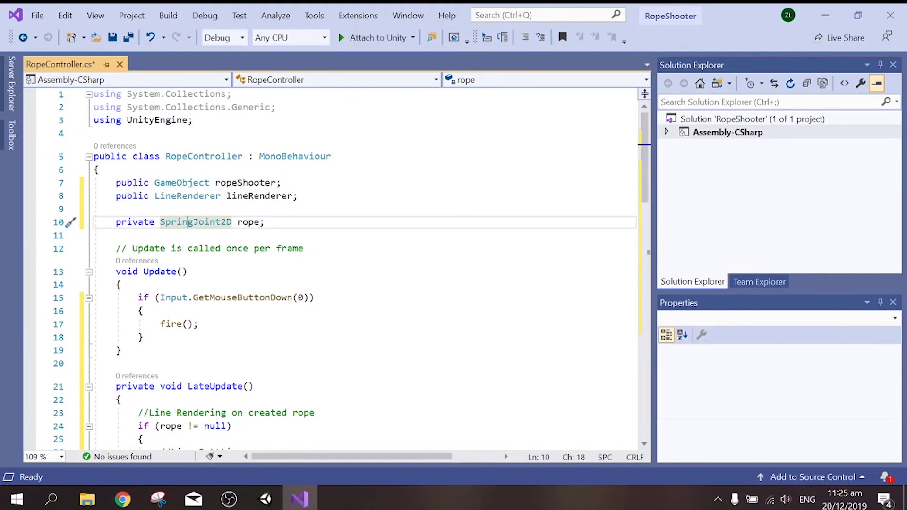
pyautogui.scroll(-4, 331, 264)
pyautogui.click(215, 269)
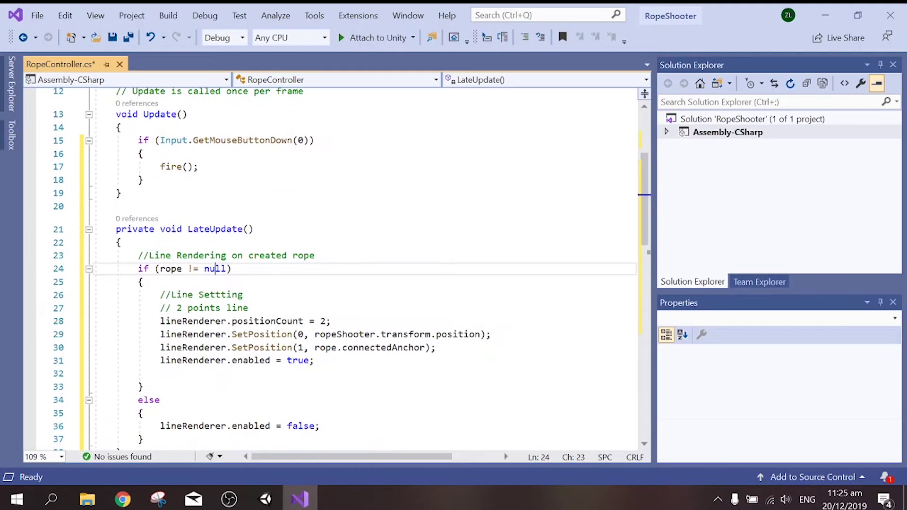
pyautogui.click(189, 373)
pyautogui.scroll(-2, 189, 373)
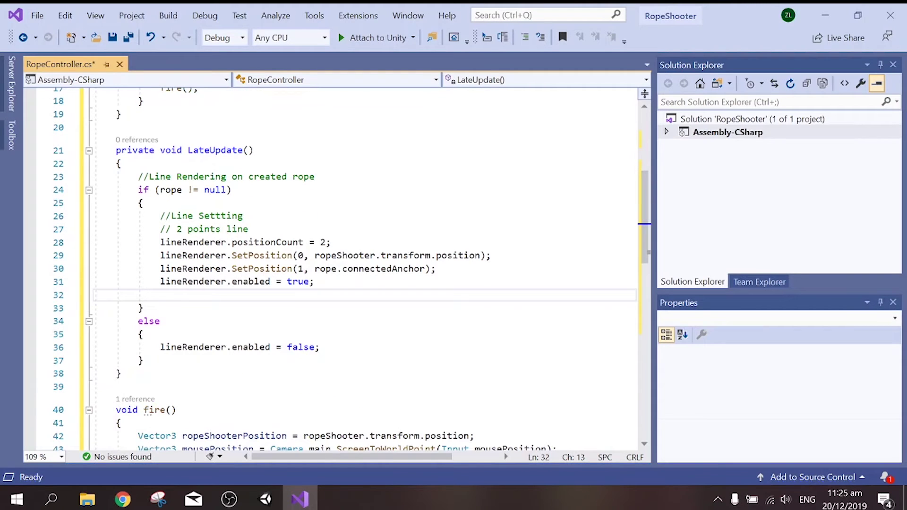
pyautogui.scroll(-1, 243, 392)
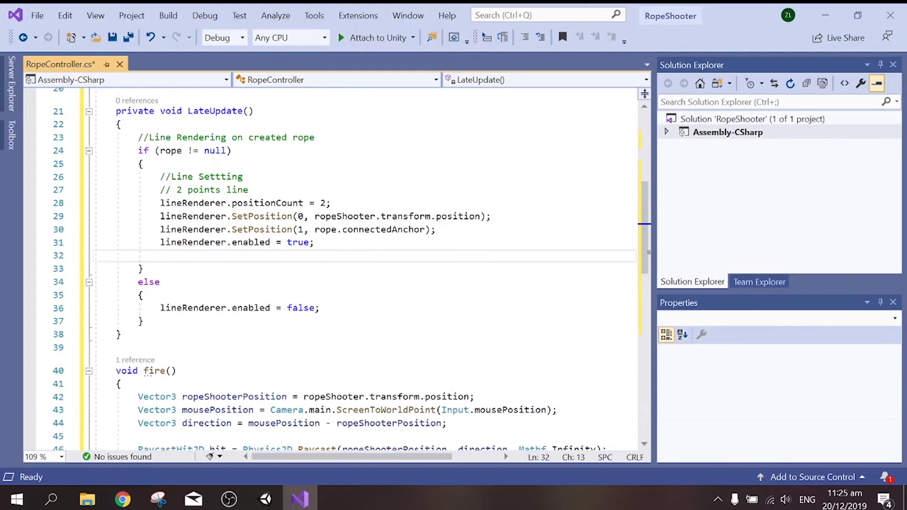
pyautogui.click(243, 393)
pyautogui.scroll(-2, 243, 392)
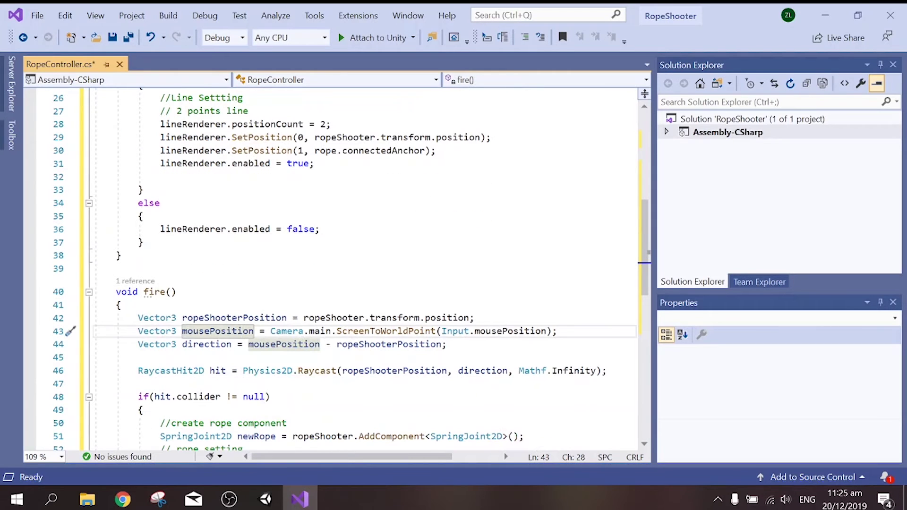
pyautogui.click(244, 397)
pyautogui.click(264, 422)
pyautogui.scroll(-1, 264, 423)
pyautogui.scroll(-2, 264, 423)
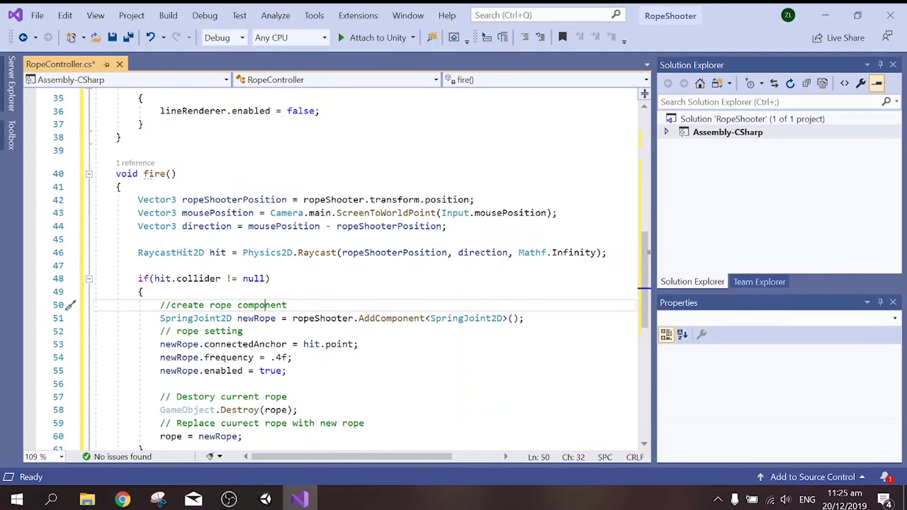
pyautogui.scroll(-1, 264, 423)
pyautogui.click(231, 383)
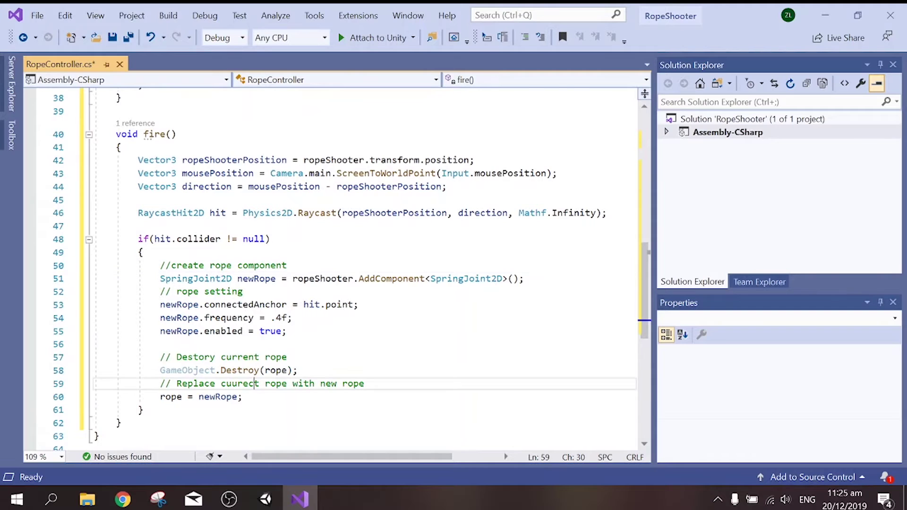
pyautogui.click(144, 409)
pyautogui.scroll(-3, 144, 410)
pyautogui.scroll(7, 144, 409)
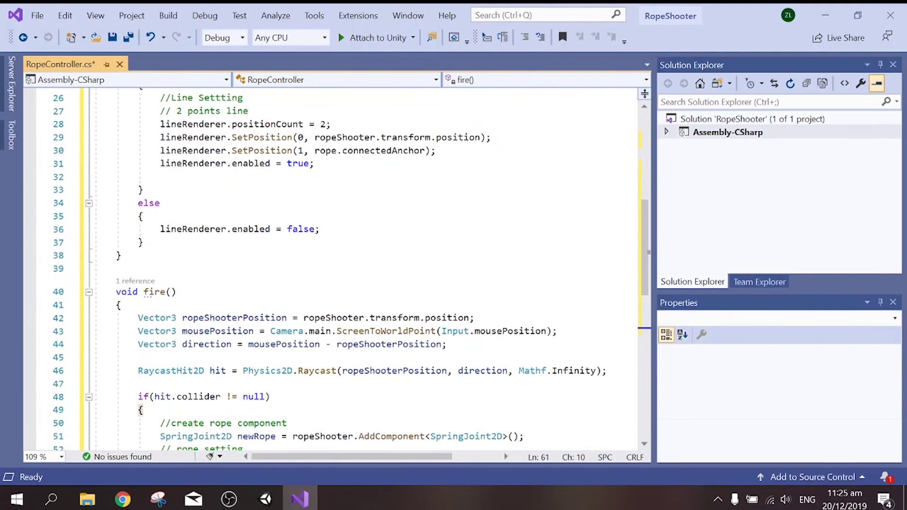
pyautogui.click(128, 38)
# - Assign player to the Rope Shooter field and add a Line Renderer component to Rope Controller
pyautogui.click(265, 497)
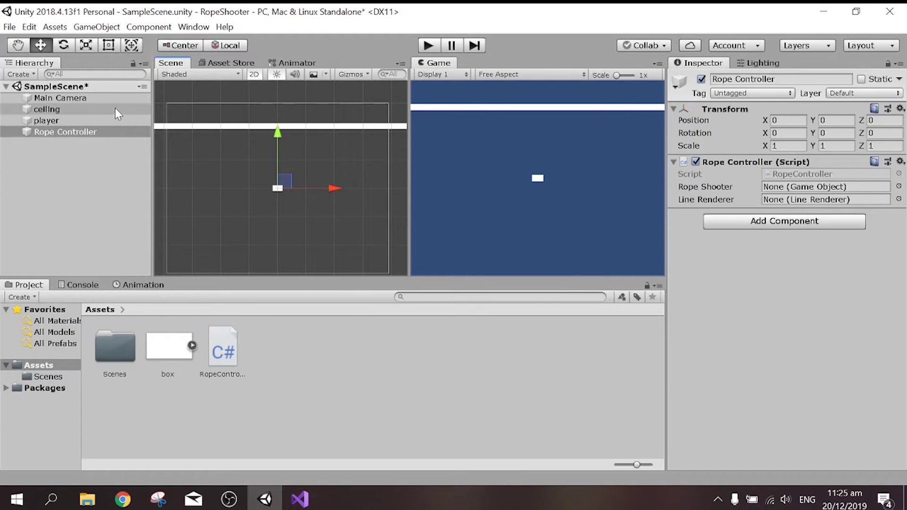
pyautogui.moveTo(69, 121); pyautogui.dragTo(785, 187)
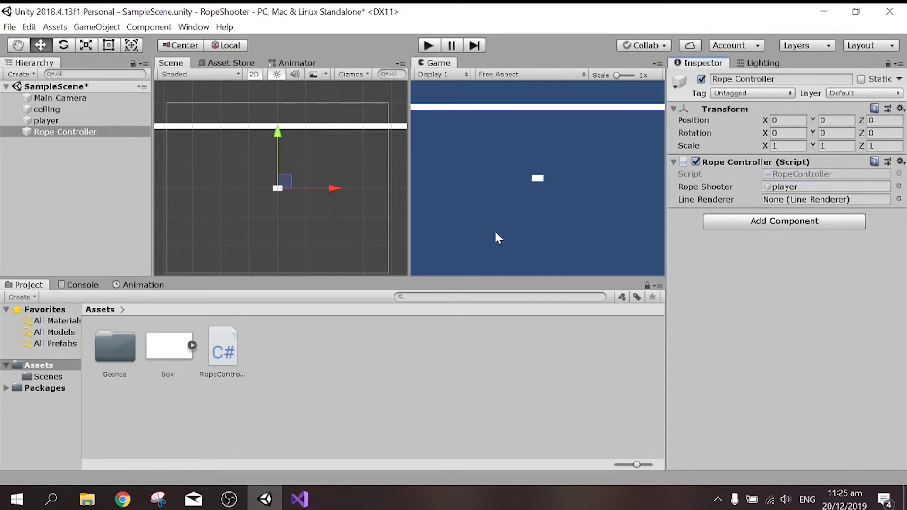
pyautogui.click(770, 221)
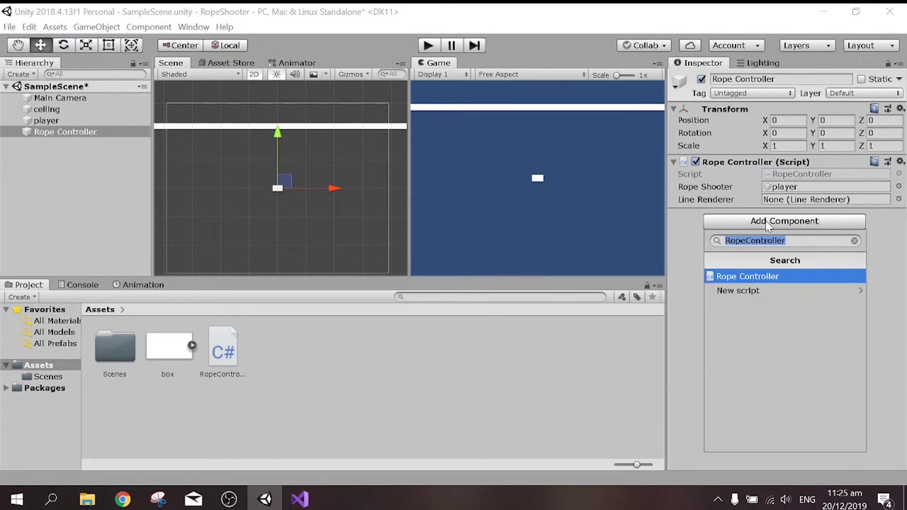
pyautogui.write('line')
pyautogui.press('Return')
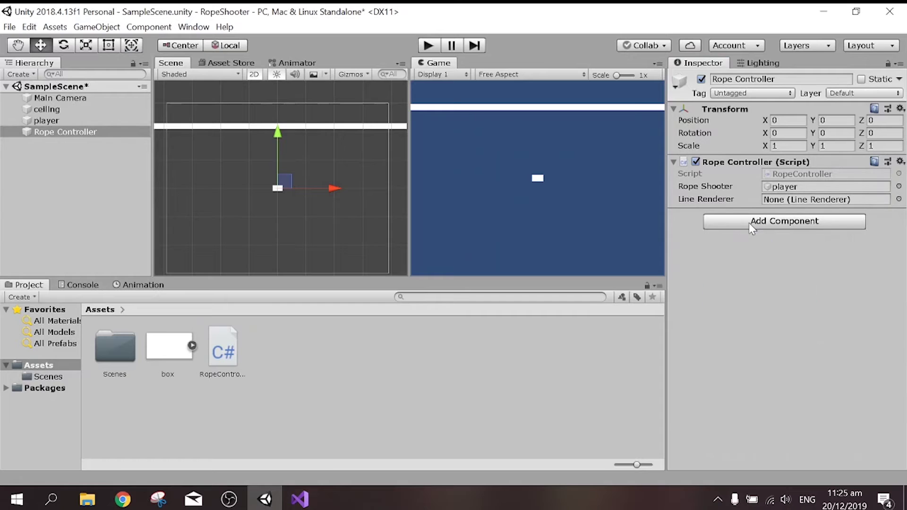
# - Create a new material in Assets named RopeMat
pyautogui.rightClick(367, 332)
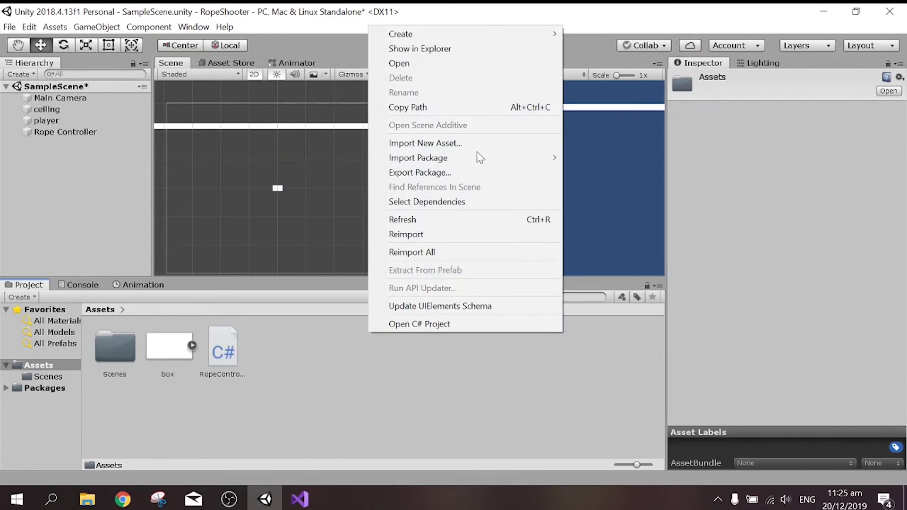
pyautogui.moveTo(496, 34)
pyautogui.click(615, 187)
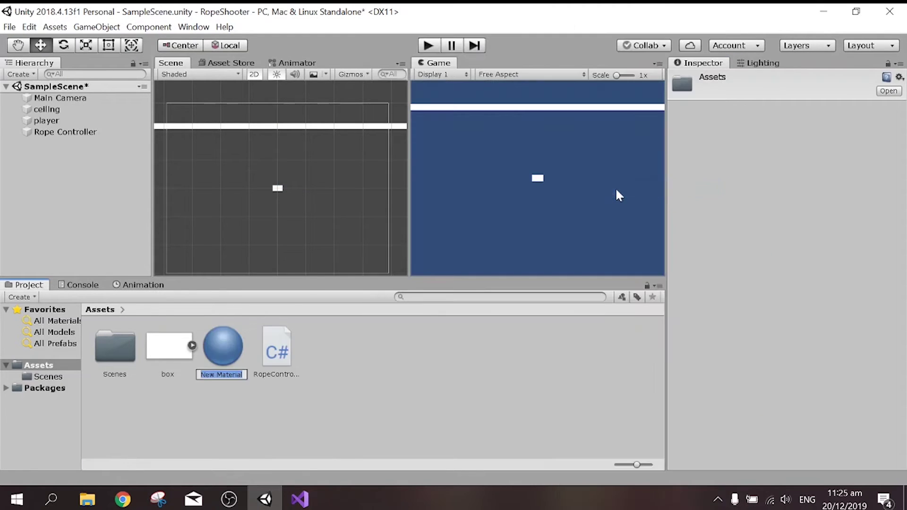
pyautogui.write('R')
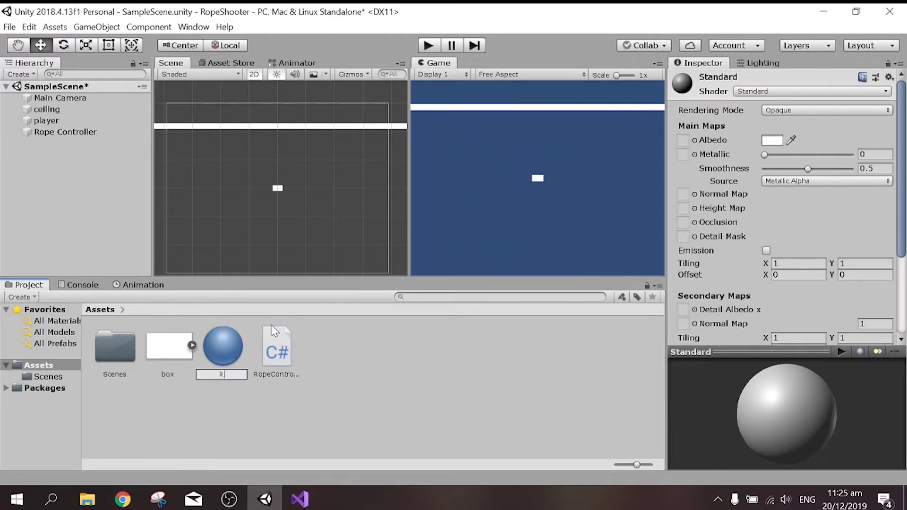
pyautogui.write('opeMat')
pyautogui.press('Return')
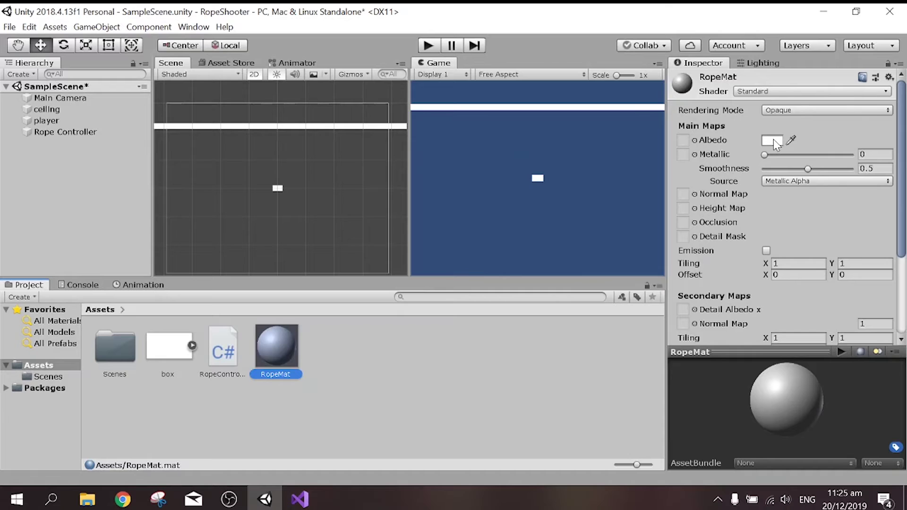
# - Give RopeMat a pure red albedo colour and smoothness 0
pyautogui.click(773, 140)
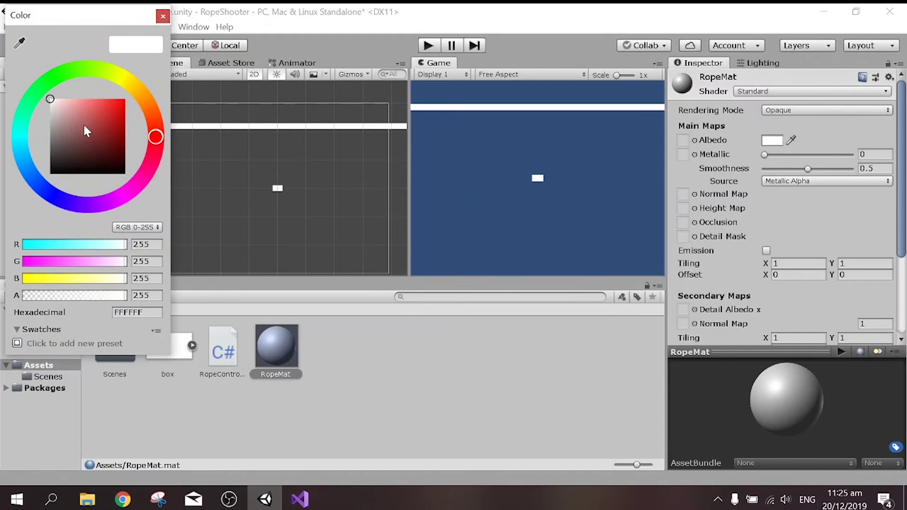
pyautogui.moveTo(87, 131); pyautogui.dragTo(244, 28)
pyautogui.click(163, 16)
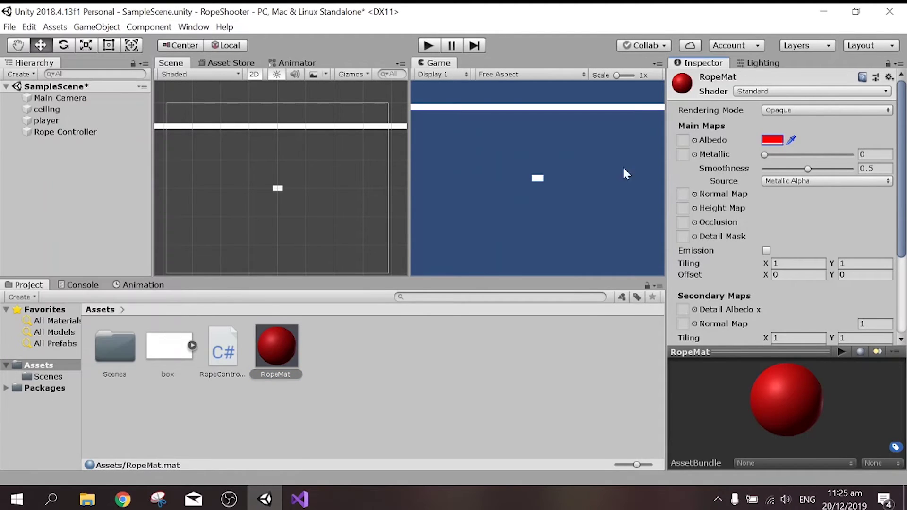
pyautogui.moveTo(758, 169); pyautogui.dragTo(750, 168)
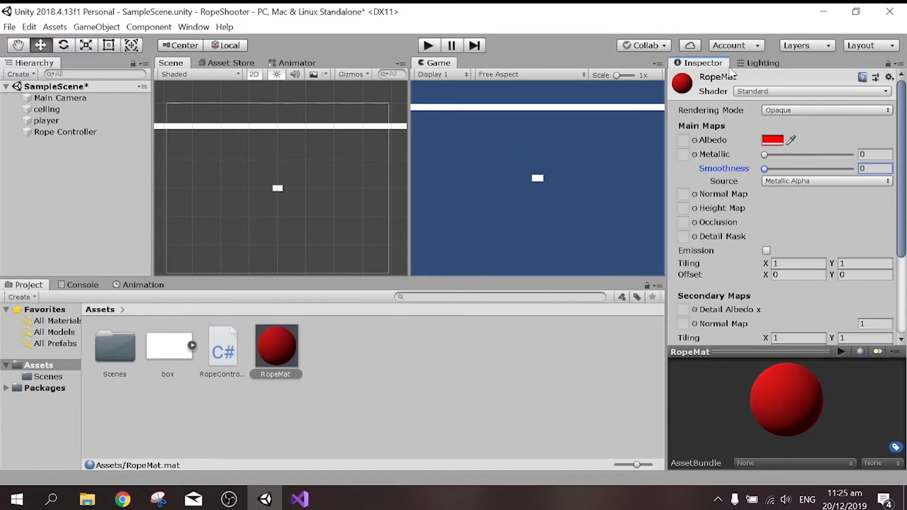
pyautogui.click(215, 349)
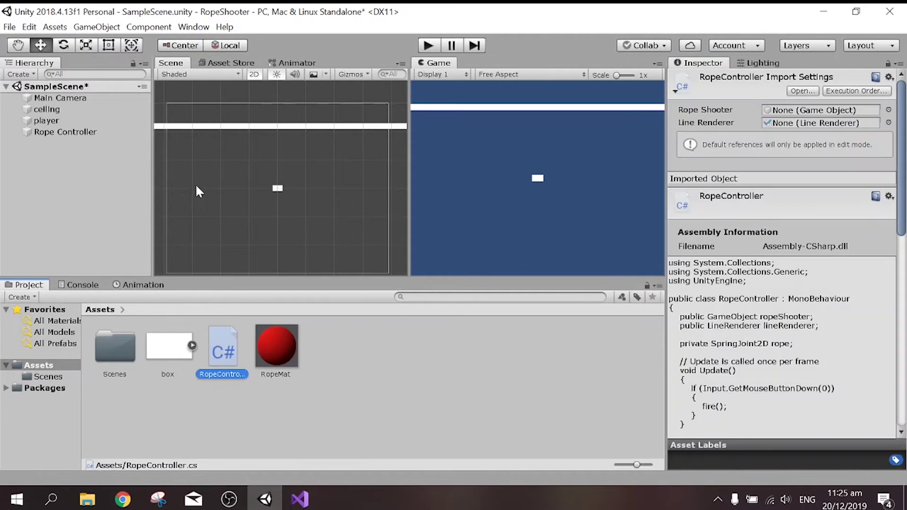
# - Put RopeMat in Element 0 of the Rope Controller's Line Renderer materials
pyautogui.click(62, 132)
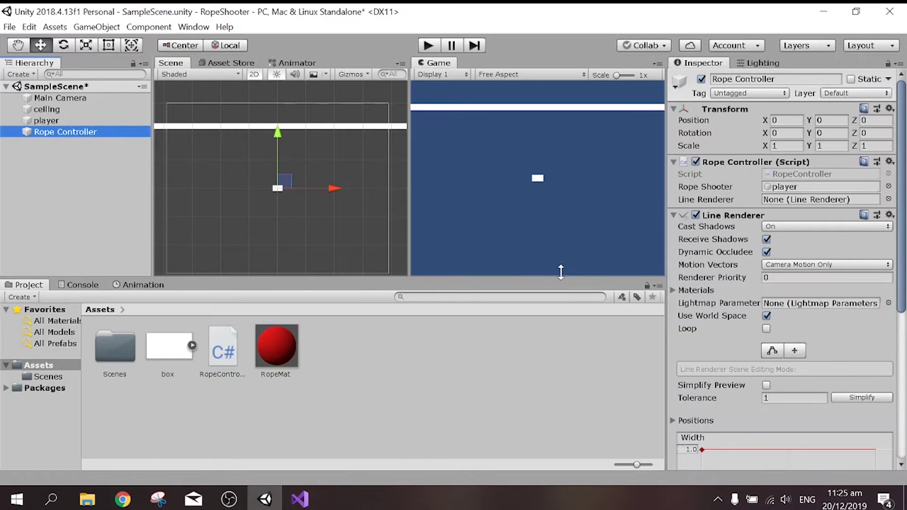
pyautogui.click(672, 291)
pyautogui.moveTo(276, 347); pyautogui.dragTo(786, 322)
# - Link the Line Renderer into the script's Line Renderer field and enter Play mode
pyautogui.scroll(-3, 791, 283)
pyautogui.scroll(3, 796, 229)
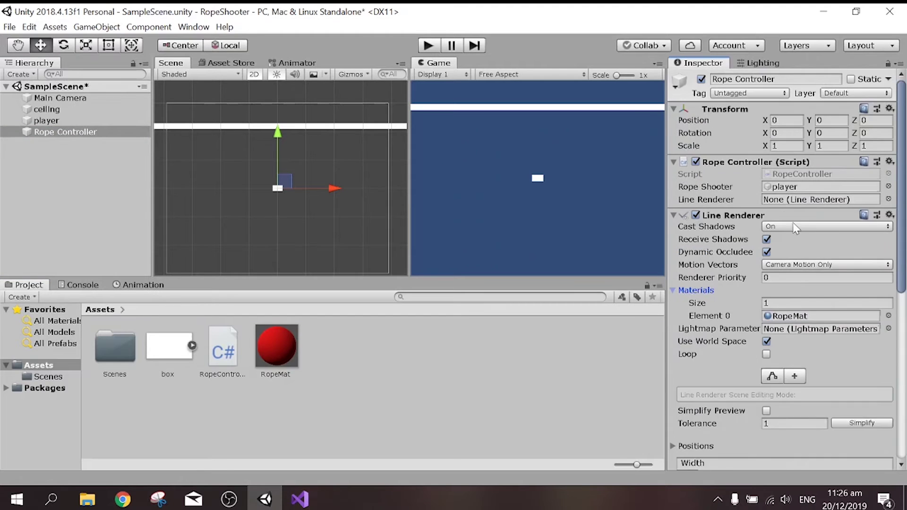
pyautogui.moveTo(732, 215); pyautogui.dragTo(776, 201)
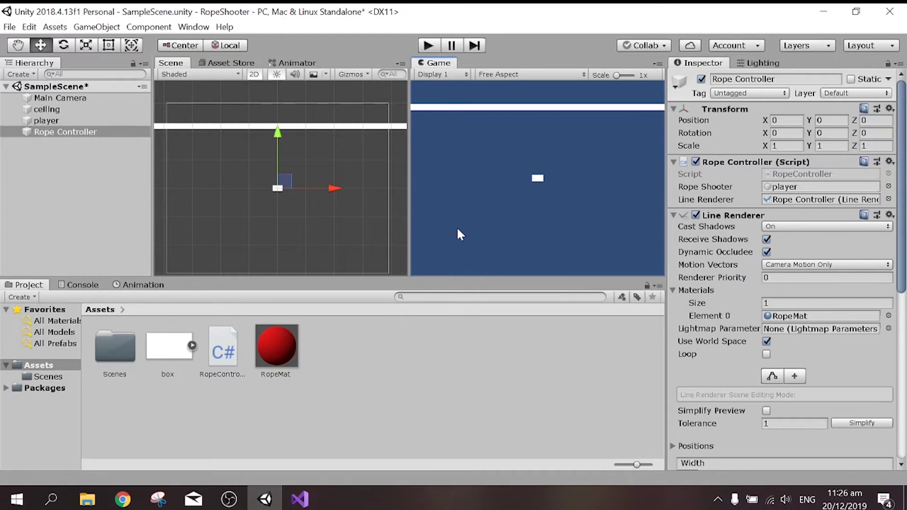
pyautogui.click(427, 48)
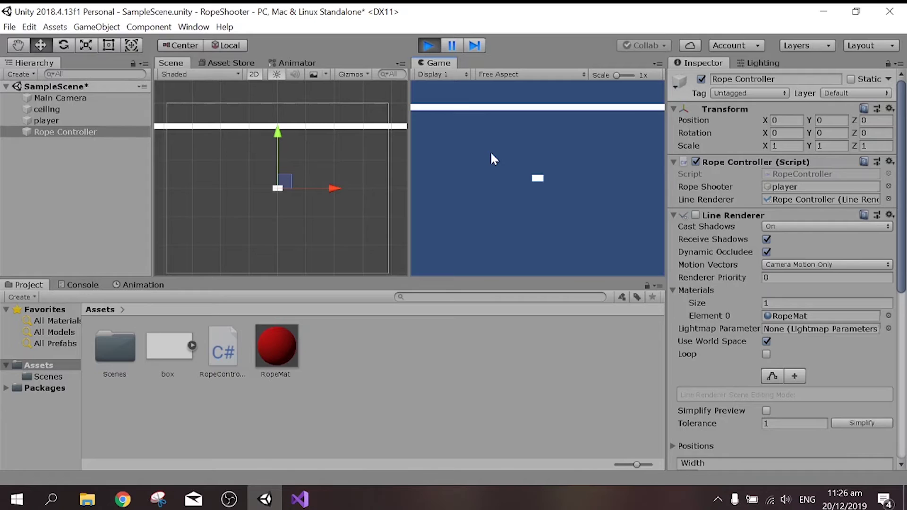
# - Stop the game and add a Box Collider 2D to the ceiling
pyautogui.click(430, 46)
pyautogui.click(76, 119)
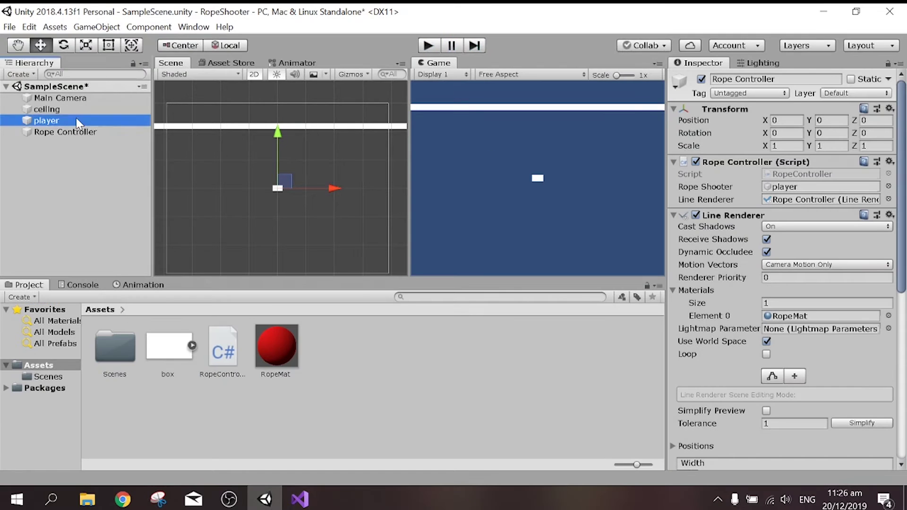
pyautogui.click(76, 110)
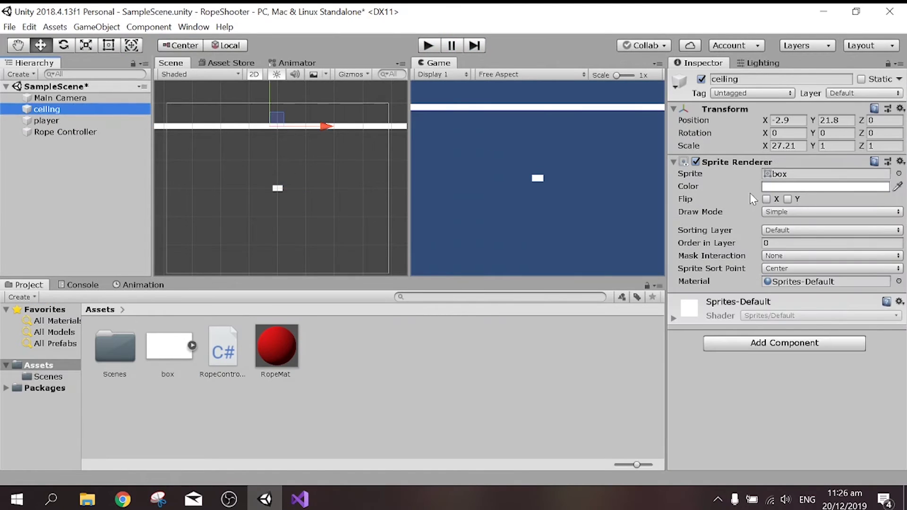
pyautogui.click(752, 344)
pyautogui.write('box')
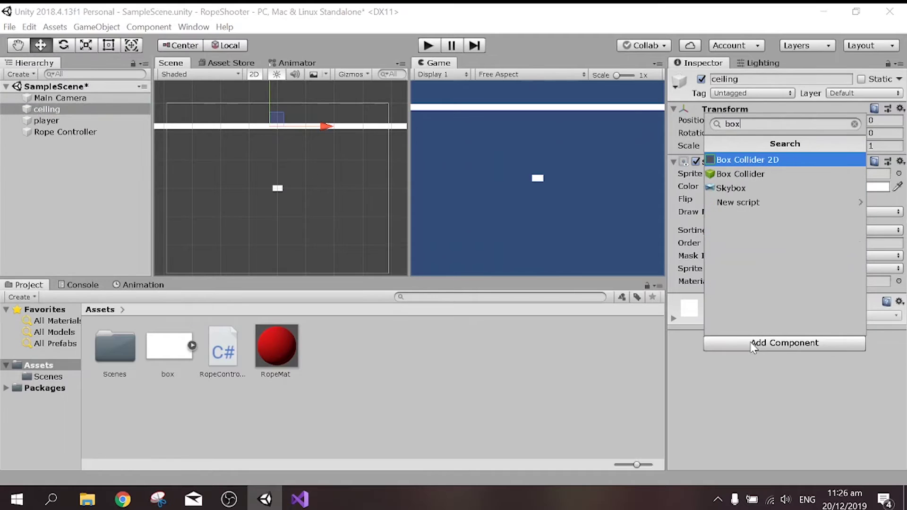
pyautogui.press('Return')
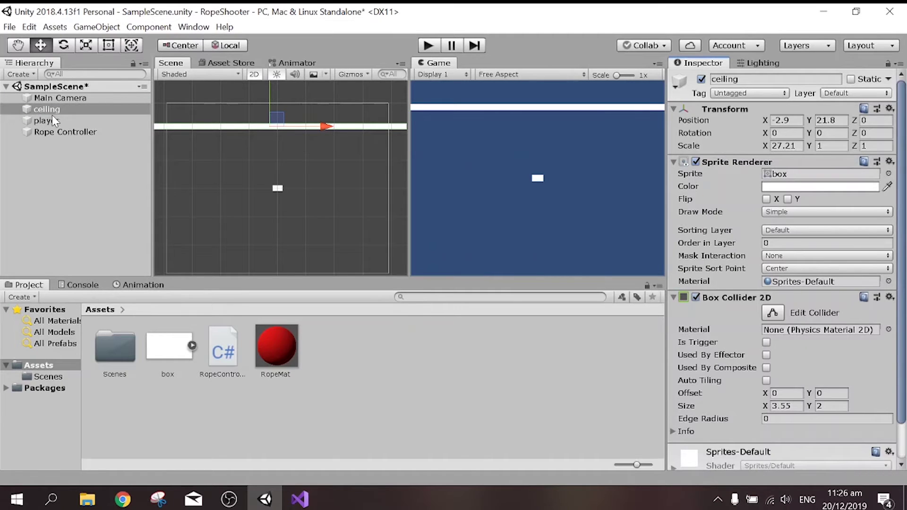
# - Add a Rigidbody 2D to the player and run the game again
pyautogui.click(54, 120)
pyautogui.click(784, 343)
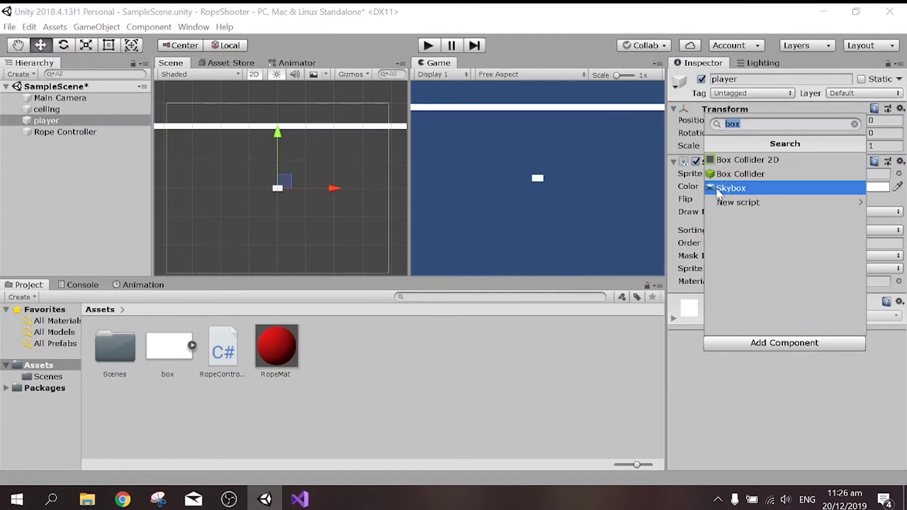
pyautogui.write('ri')
pyautogui.press('Return')
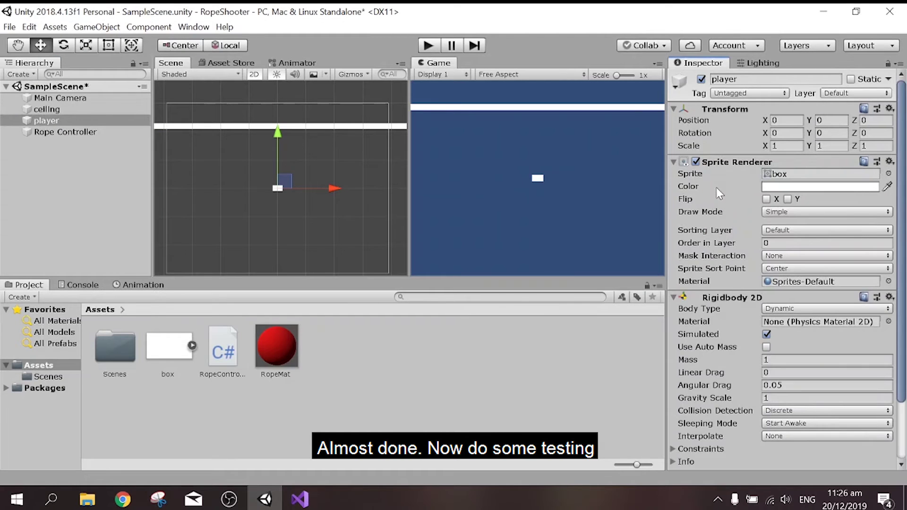
pyautogui.scroll(-3, 751, 339)
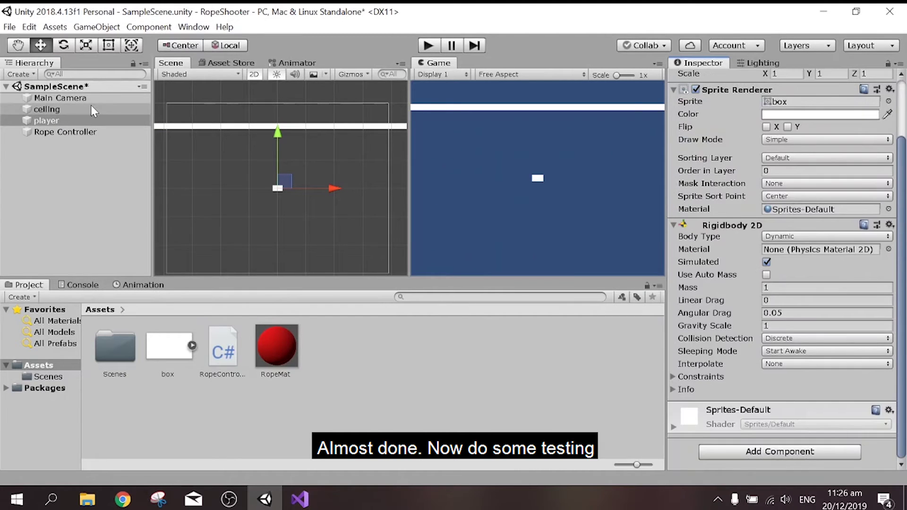
pyautogui.click(46, 109)
pyautogui.click(428, 45)
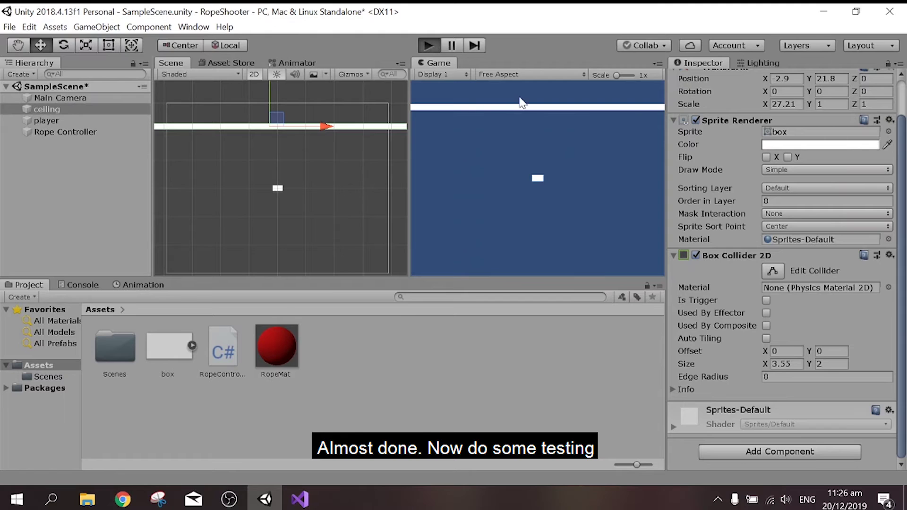
# - Fire the rope at eight different ceiling spots so the player swings, then stop Play mode
pyautogui.click(496, 139)
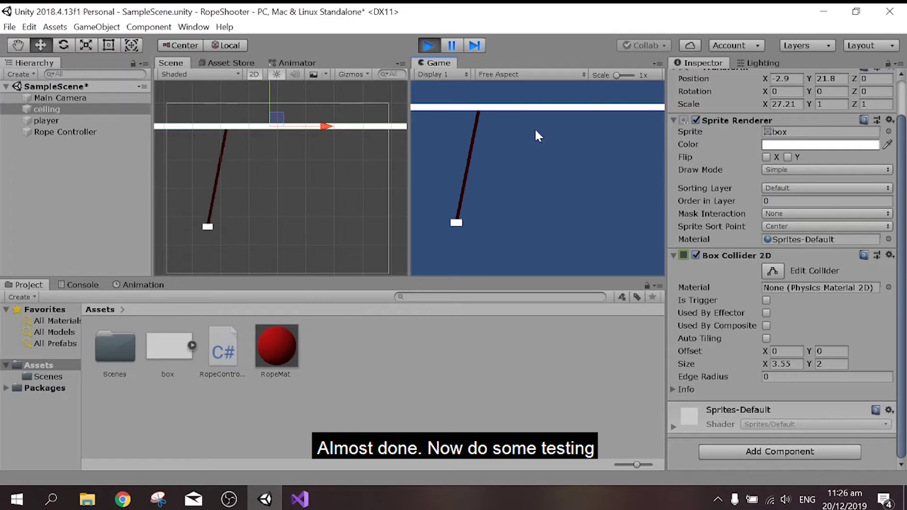
pyautogui.click(557, 128)
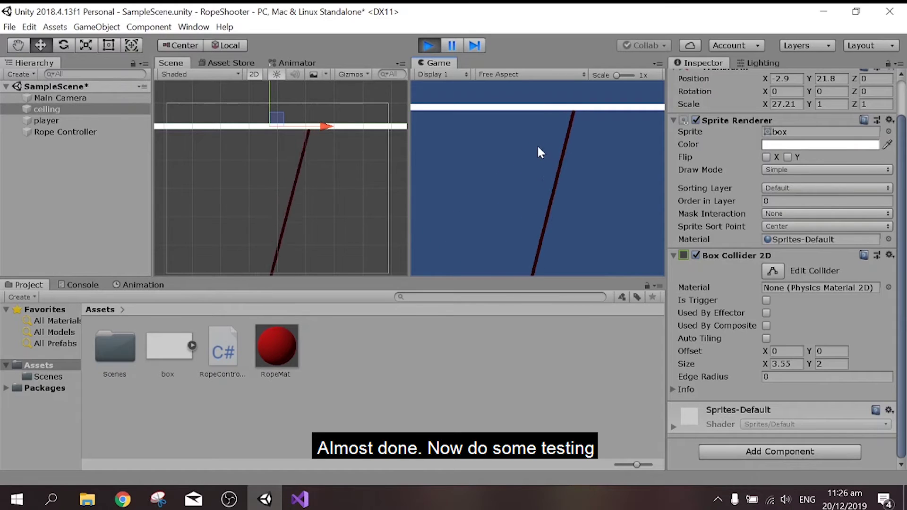
pyautogui.click(450, 115)
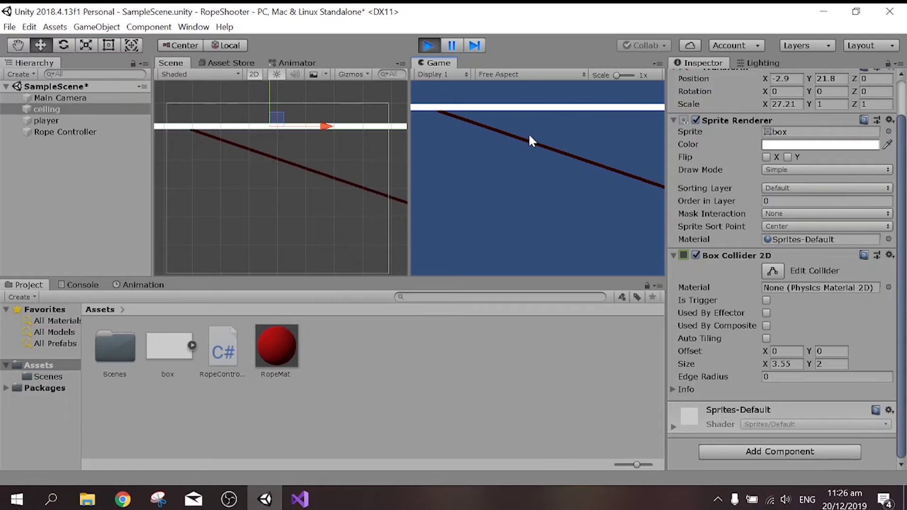
pyautogui.click(619, 124)
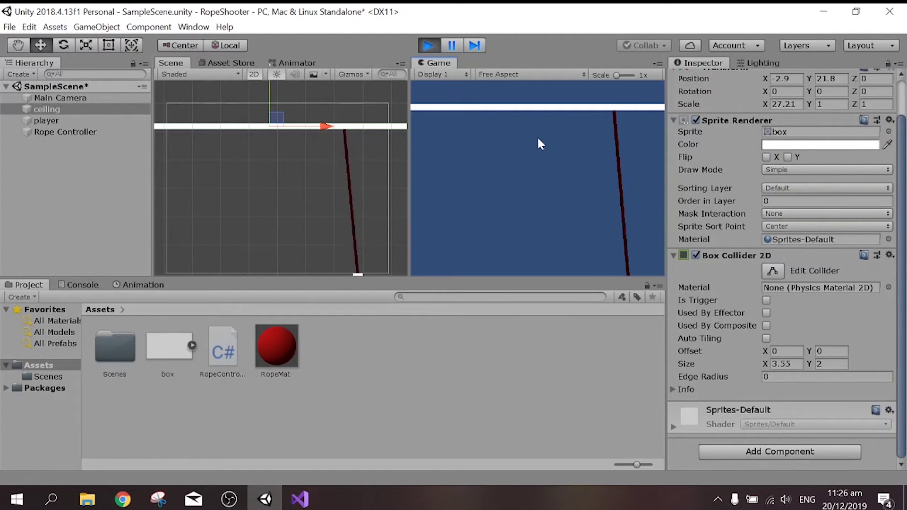
pyautogui.click(518, 128)
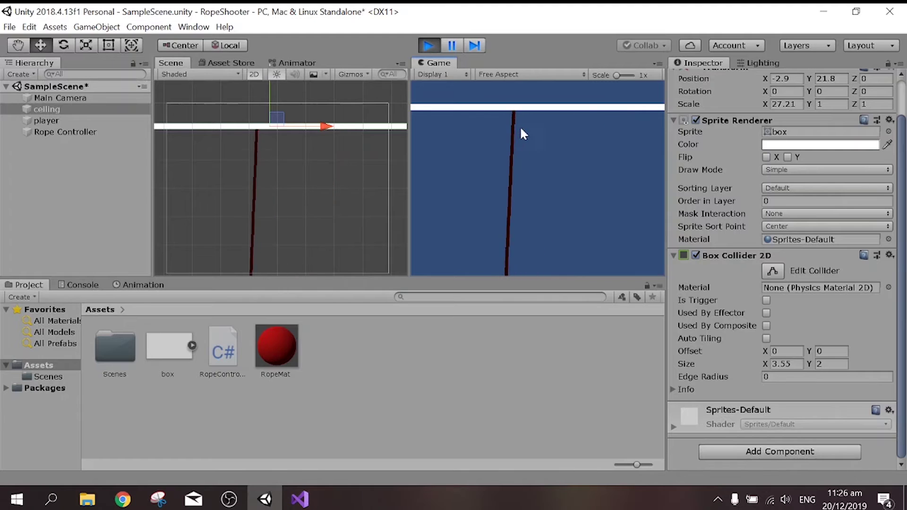
pyautogui.click(587, 115)
pyautogui.scroll(3, 735, 165)
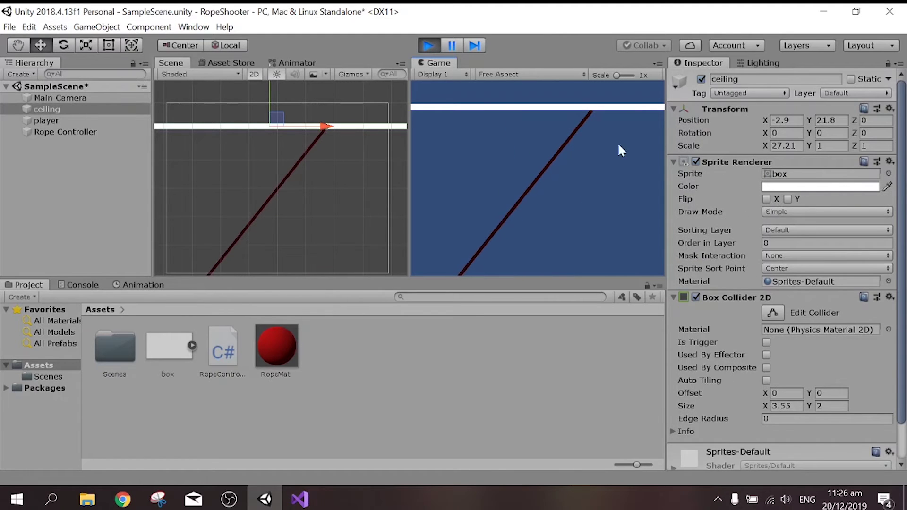
pyautogui.click(506, 120)
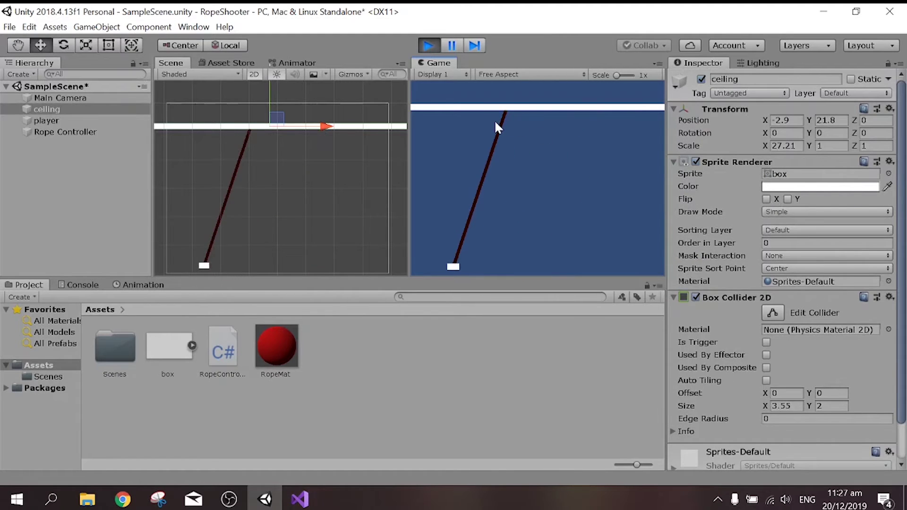
pyautogui.click(609, 115)
pyautogui.click(430, 45)
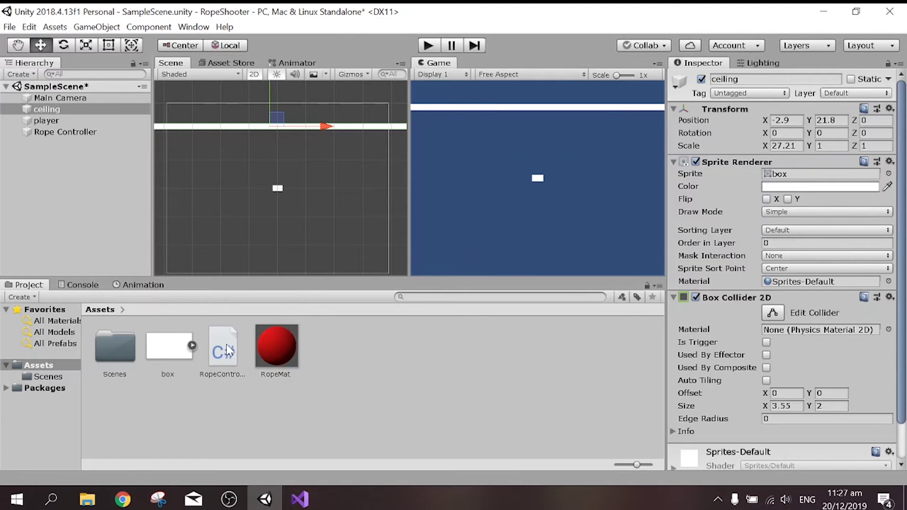
# - Add the comment '//pull the rope when creating like SpiderMan' after the rope assignment in fire()
pyautogui.click(300, 499)
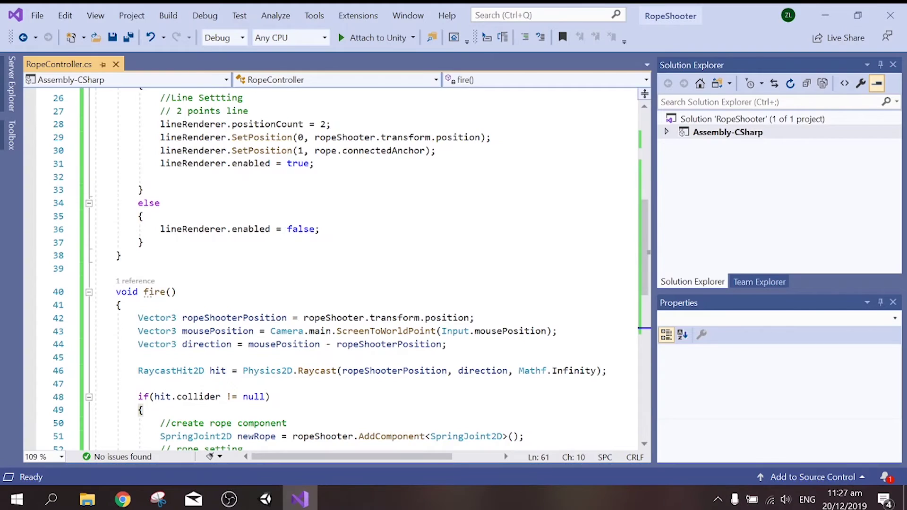
pyautogui.scroll(-5, 331, 260)
pyautogui.scroll(5, 331, 260)
pyautogui.scroll(2, 330, 259)
pyautogui.scroll(3, 331, 260)
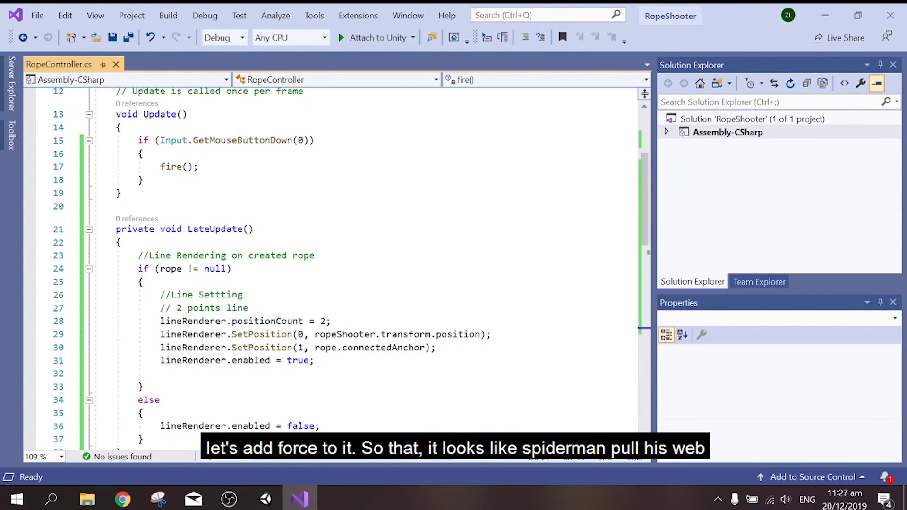
pyautogui.scroll(-5, 331, 260)
pyautogui.scroll(-5, 331, 260)
pyautogui.click(143, 332)
pyautogui.click(242, 318)
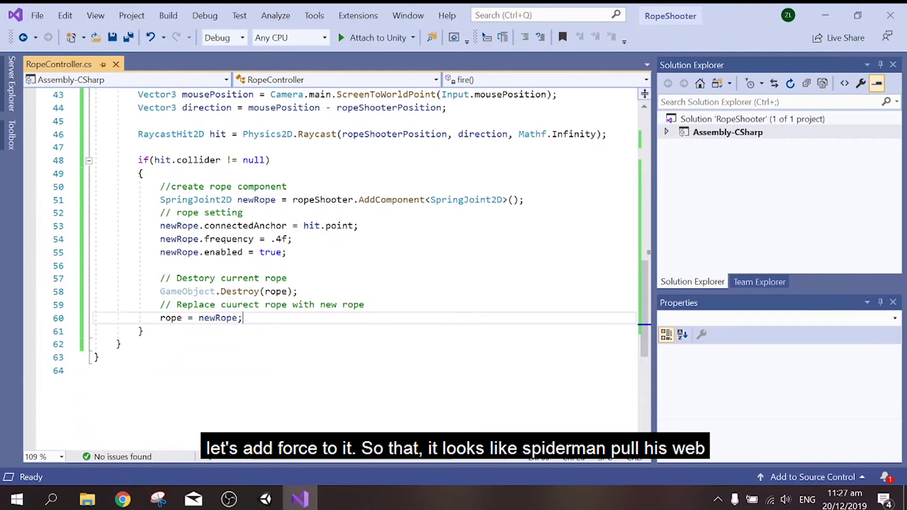
pyautogui.press('Return')
pyautogui.press('Return')
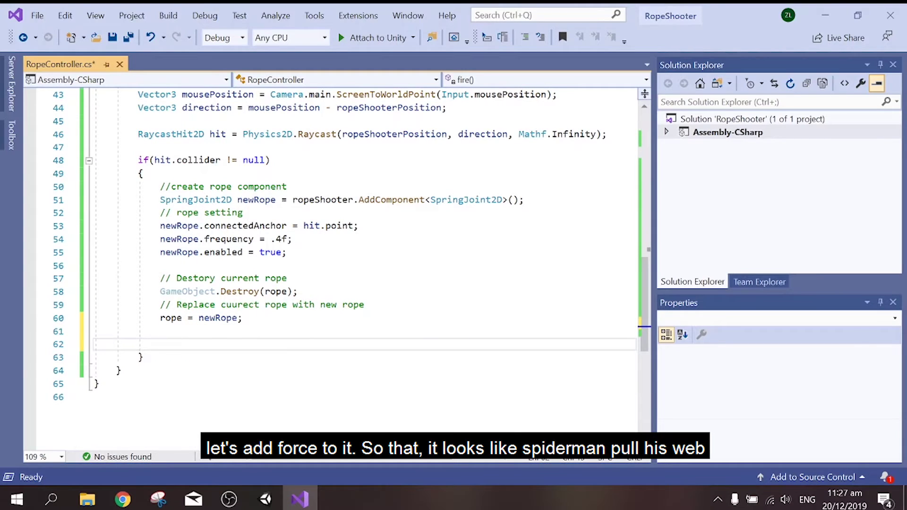
pyautogui.write('//')
pyautogui.write('he')
pyautogui.write(' rope on')
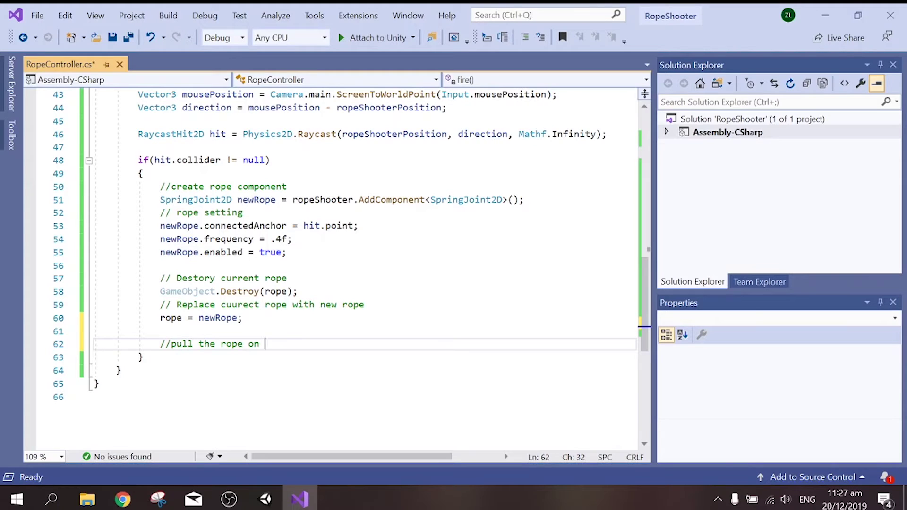
pyautogui.press('BackSpace')
pyautogui.press('BackSpace')
pyautogui.press('BackSpace')
pyautogui.write('whe')
pyautogui.write('n creating')
pyautogui.write(' li')
pyautogui.write('ke ')
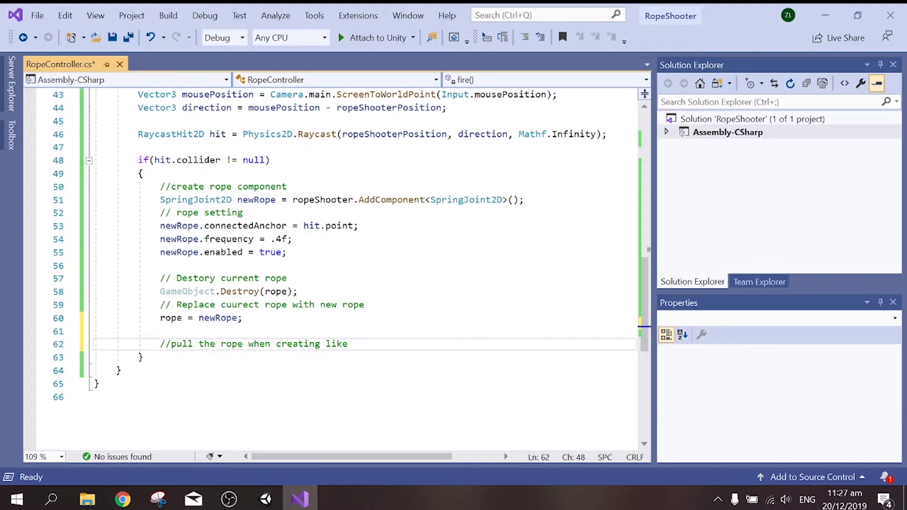
pyautogui.write('SpiderM')
pyautogui.write('an')
# - Below the comment, add ropeShooter.GetComponent<Rigidbody2D>(); using IntelliSense completions
pyautogui.press('Return')
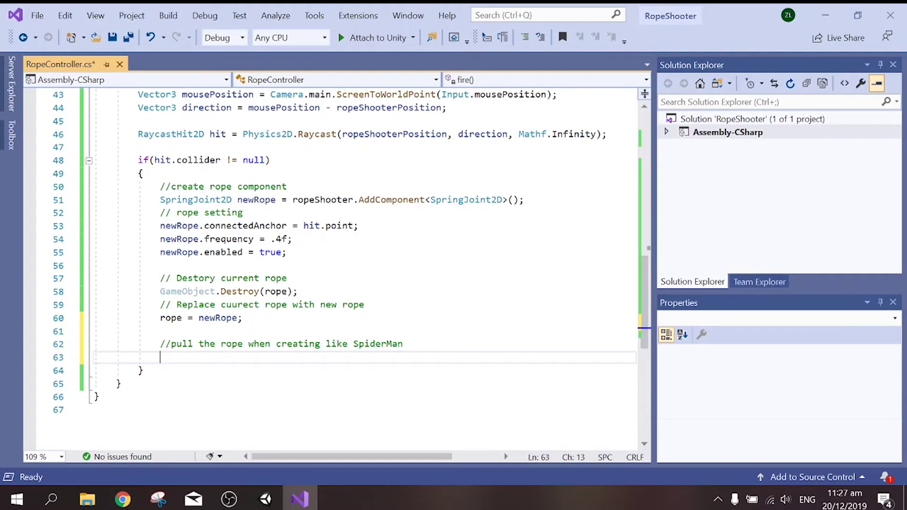
pyautogui.write('rope')
pyautogui.press('Down')
pyautogui.press('Down')
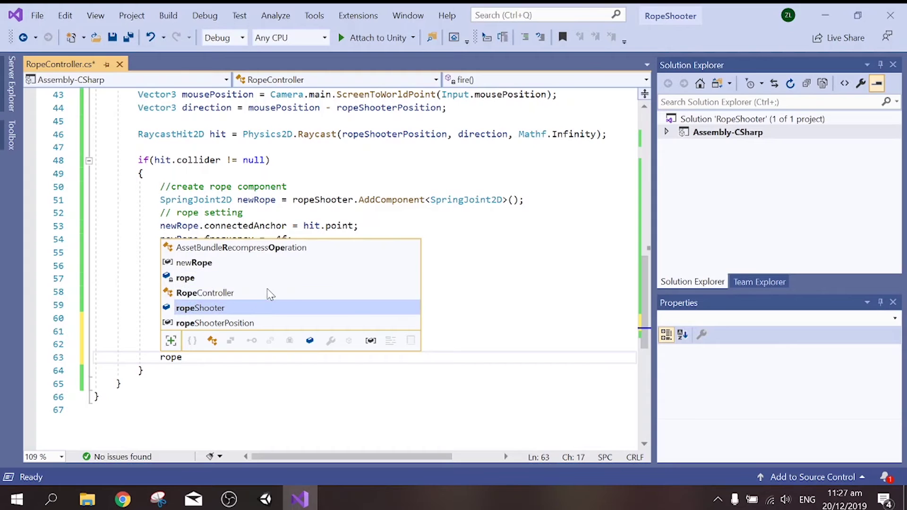
pyautogui.press('Tab')
pyautogui.write('.')
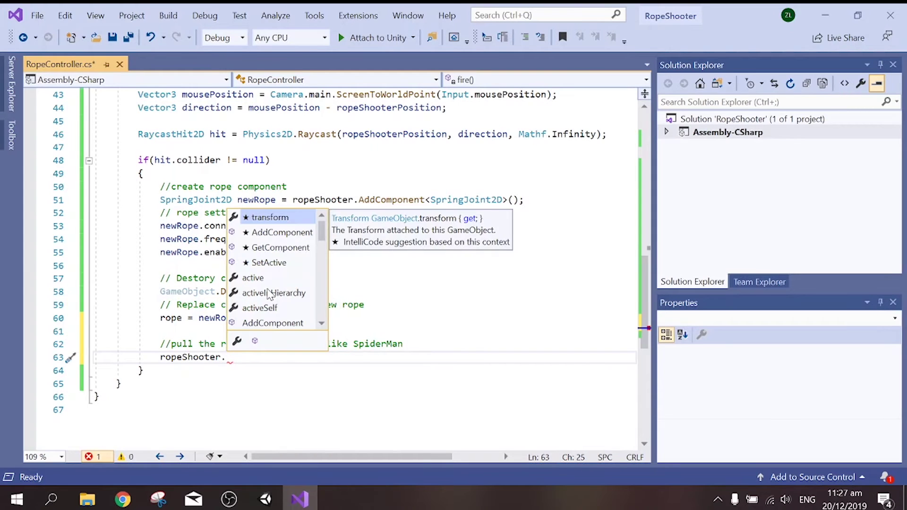
pyautogui.write('get')
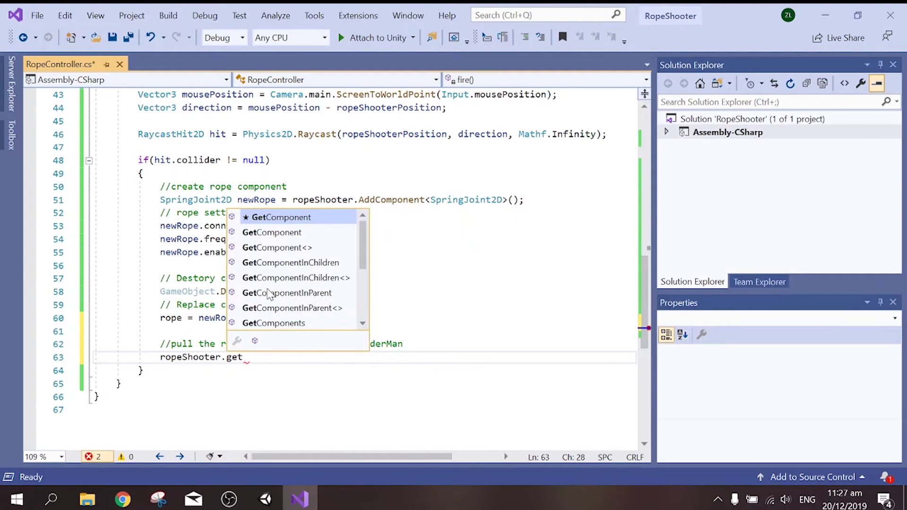
pyautogui.press('Tab')
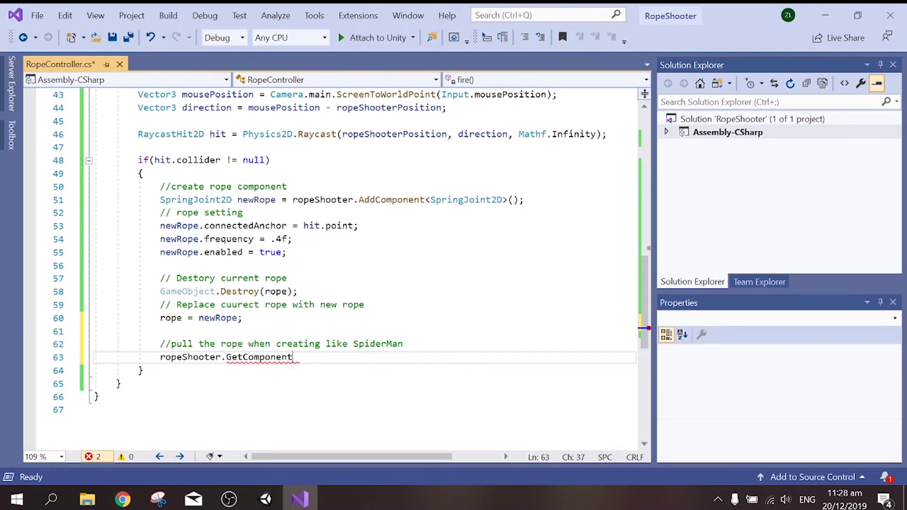
pyautogui.write('<')
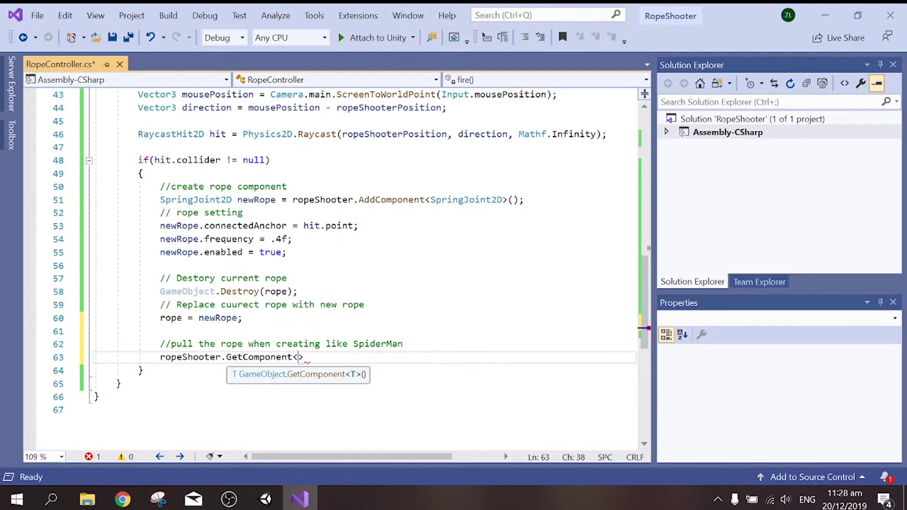
pyautogui.write('Rig')
pyautogui.press('Down')
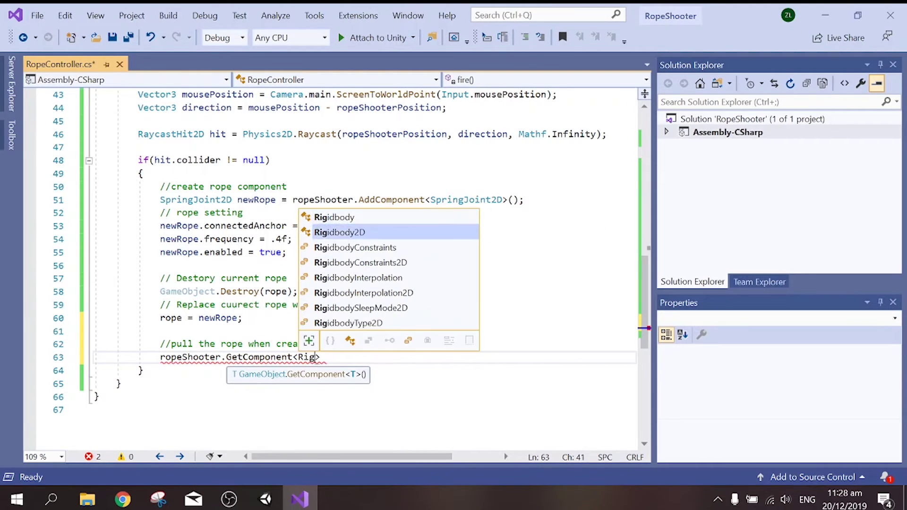
pyautogui.write('>()')
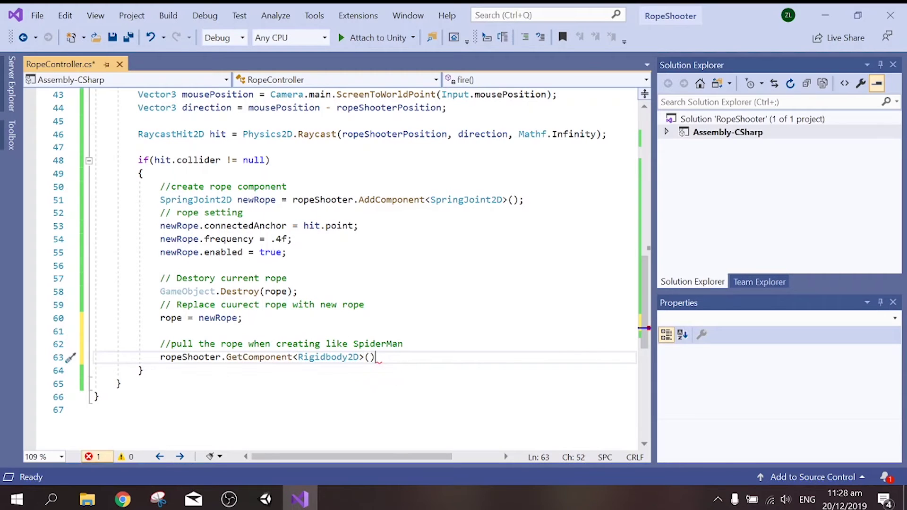
pyautogui.write(';')
pyautogui.press('Return')
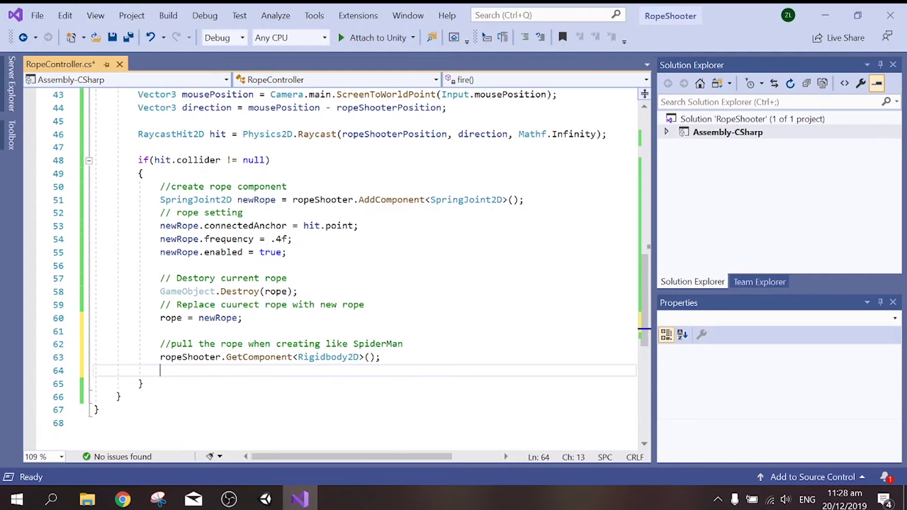
# - Store the GetComponent result in a variable: Rigidbody2D rg = ropeShooter.GetComponent<Rigidbody2D>();
pyautogui.write('ro')
pyautogui.press('BackSpace')
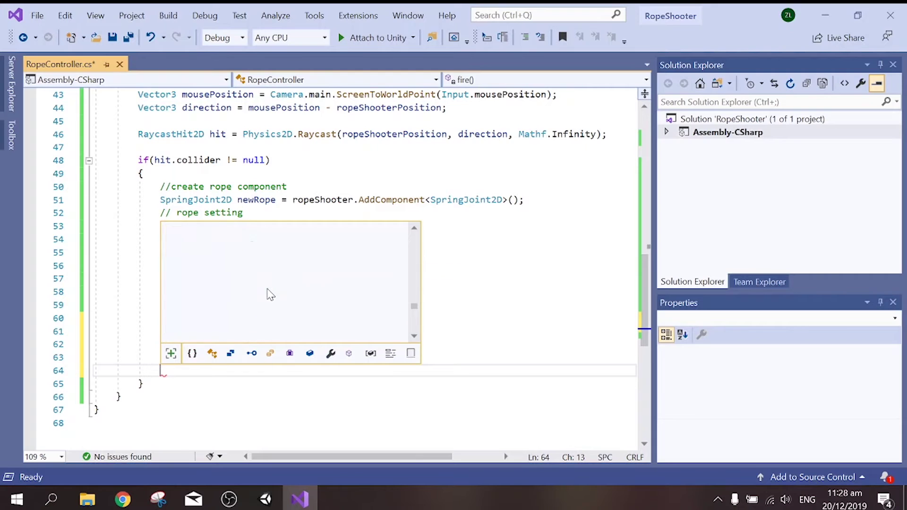
pyautogui.press('BackSpace')
pyautogui.press('Up')
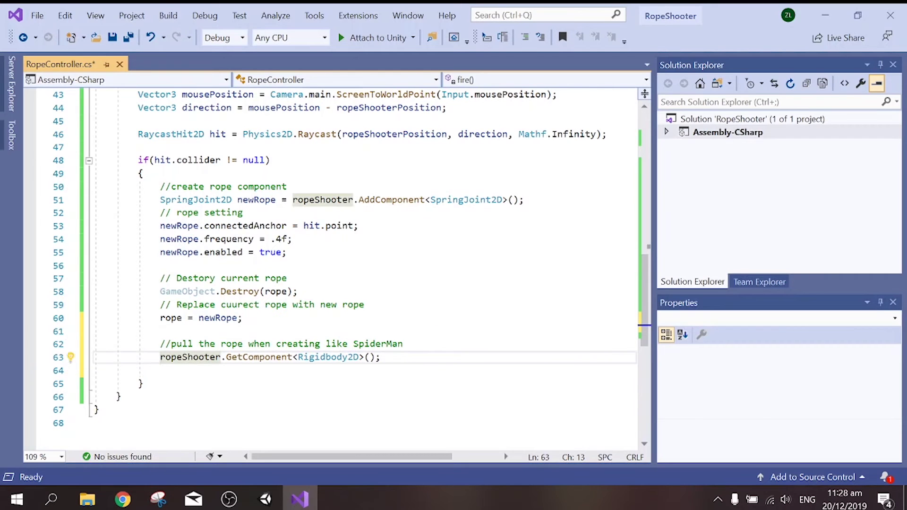
pyautogui.write('R')
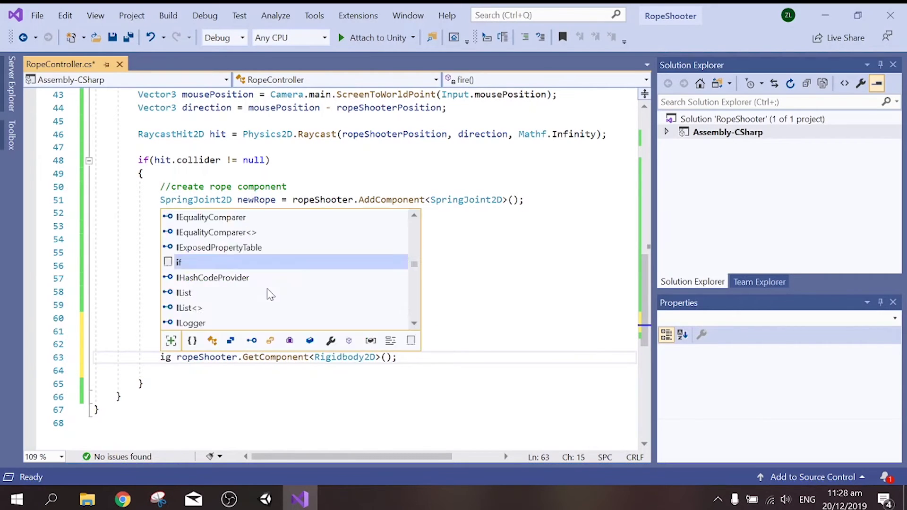
pyautogui.write('i')
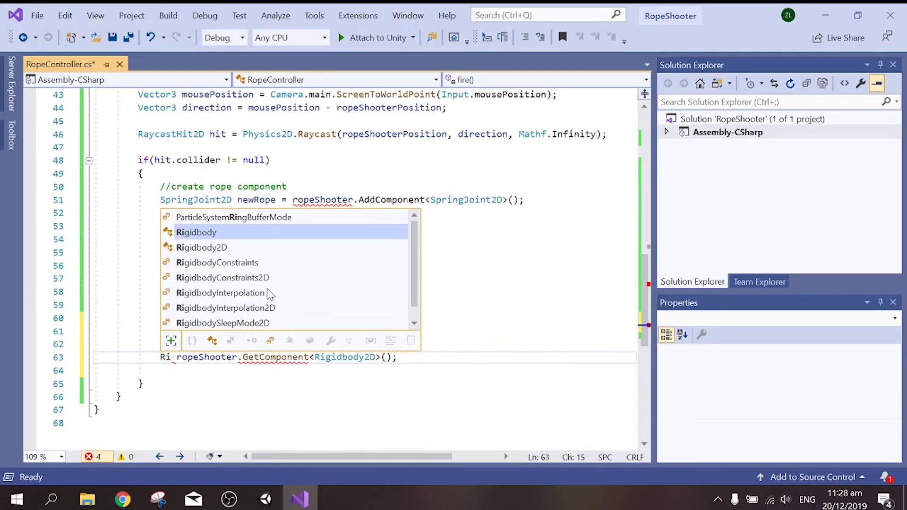
pyautogui.press('Down')
pyautogui.press('Tab')
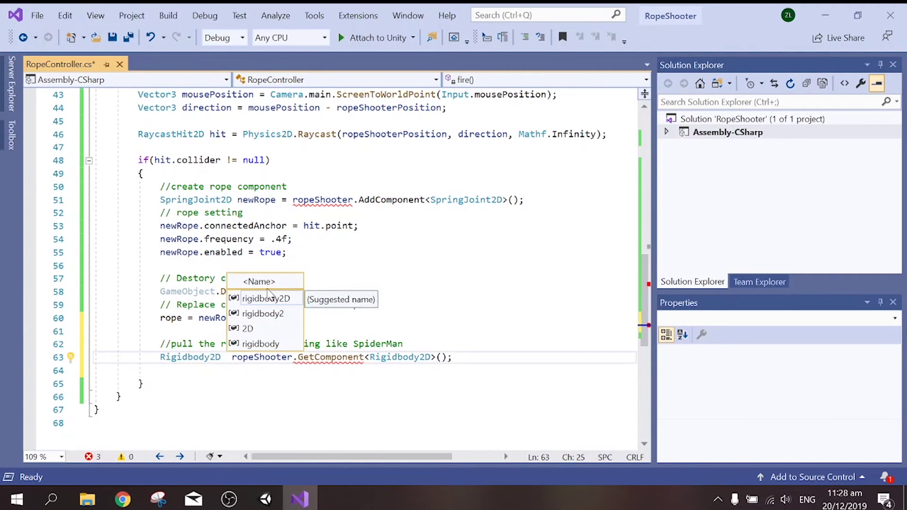
pyautogui.write('rg =')
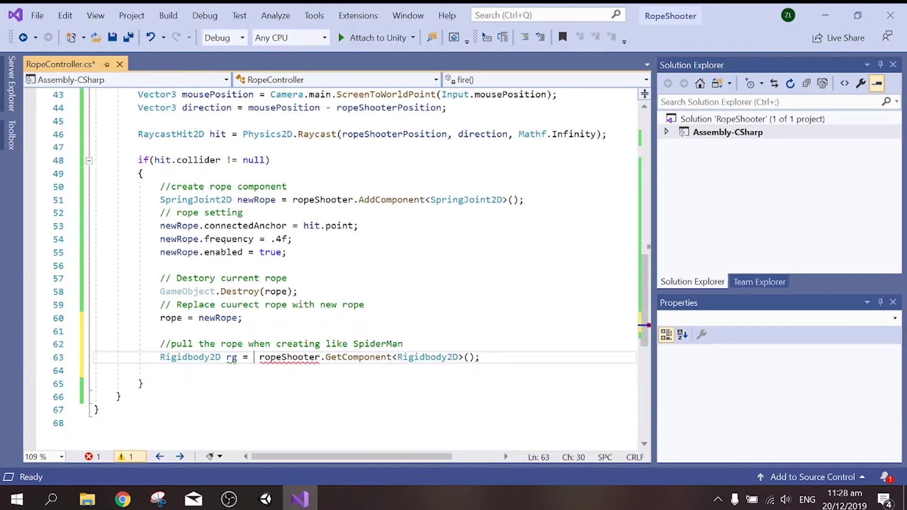
pyautogui.click(480, 357)
# - On the next line, add rg.AddForce(direction.normalized * power);
pyautogui.press('Return')
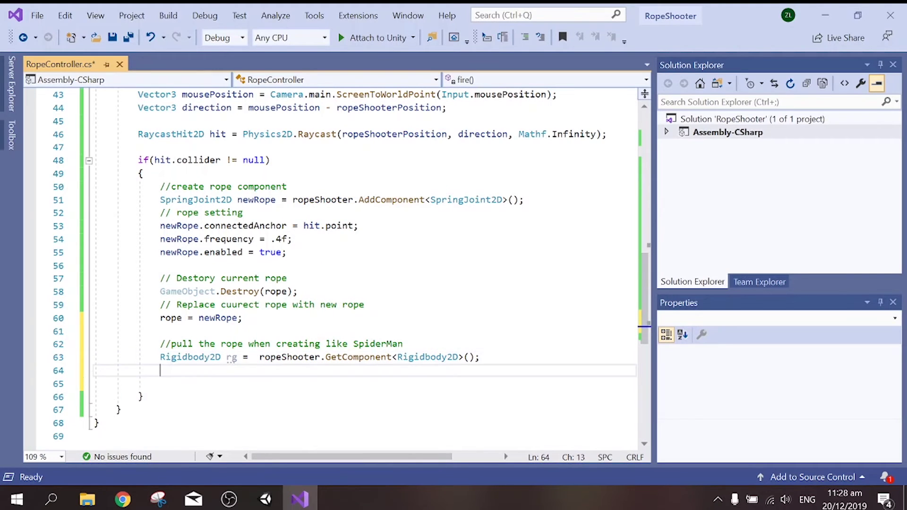
pyautogui.write('rg')
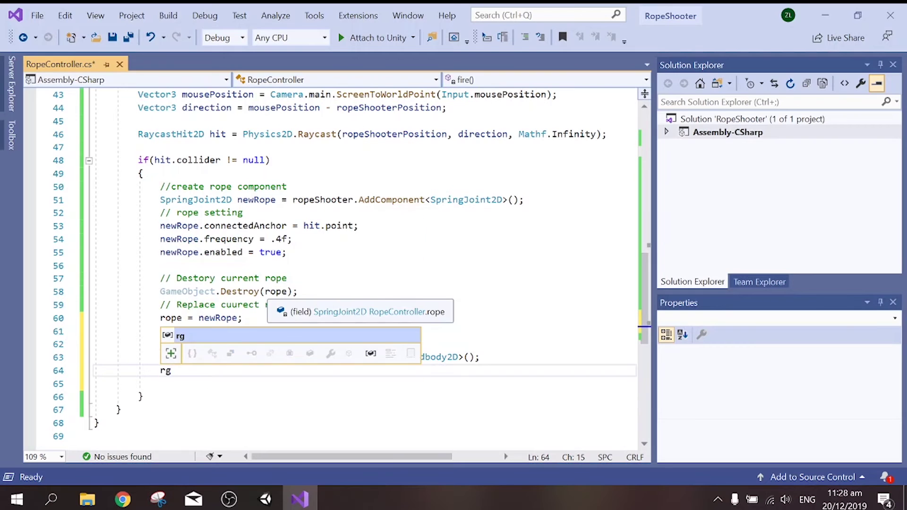
pyautogui.write('.a')
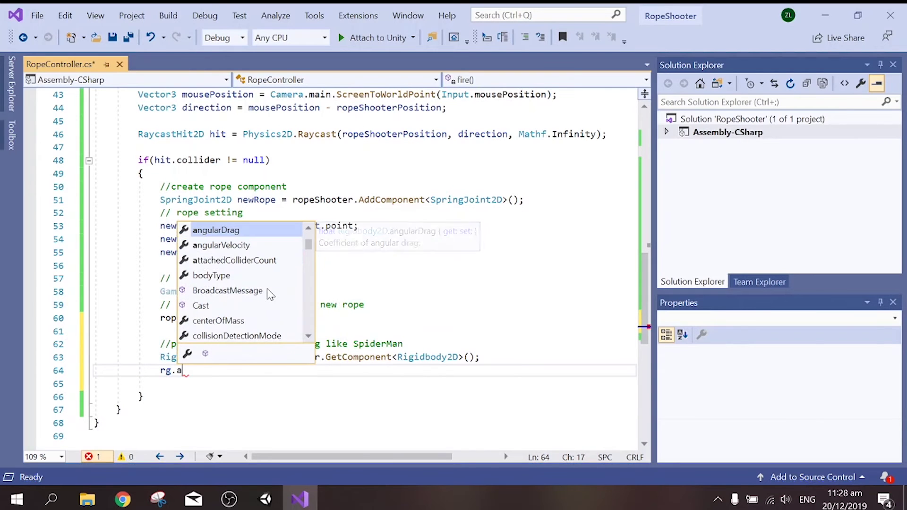
pyautogui.write('dd')
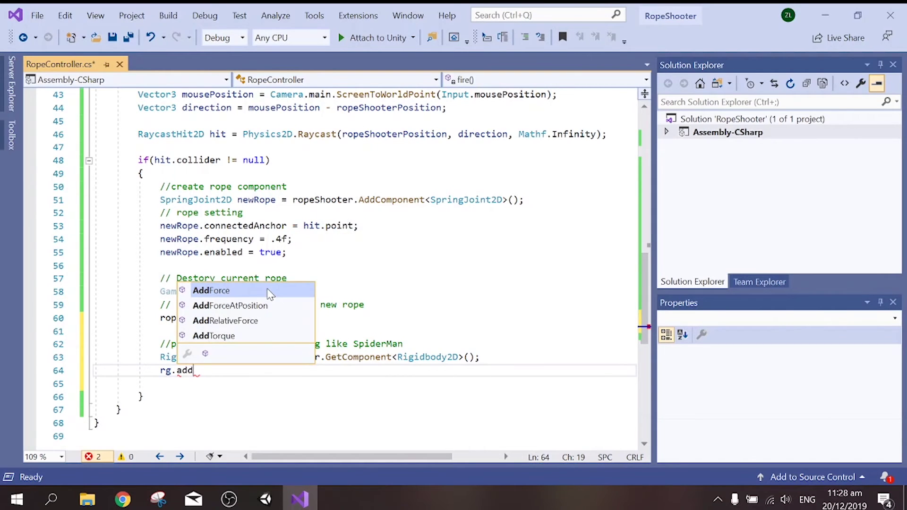
pyautogui.press('Tab')
pyautogui.write('(')
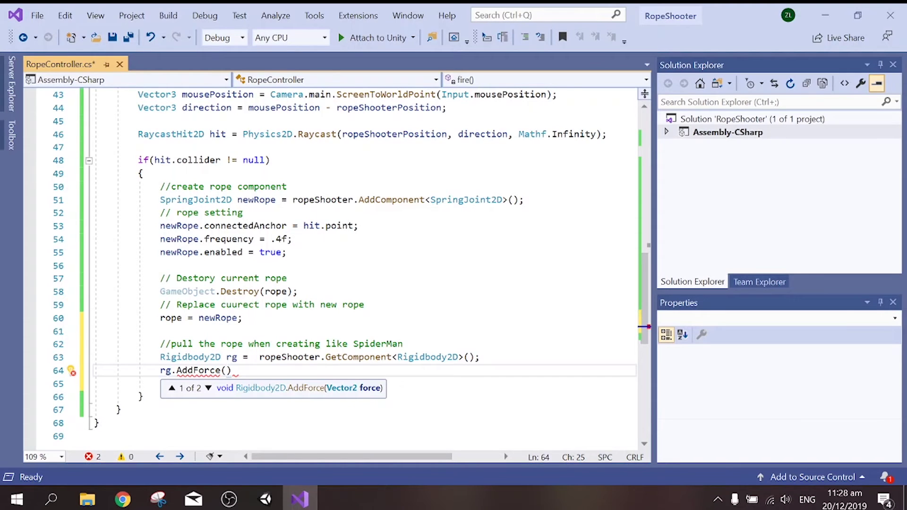
pyautogui.write('d')
pyautogui.write('i')
pyautogui.press('Tab')
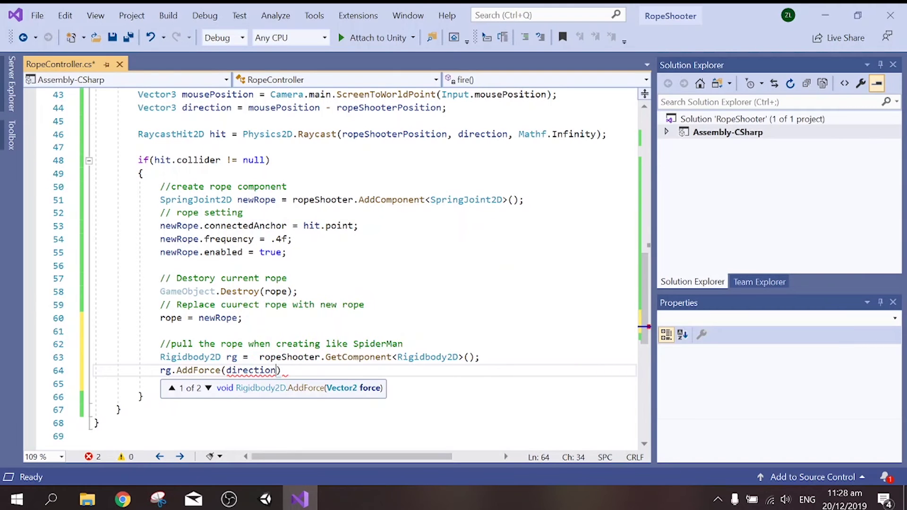
pyautogui.write('.N')
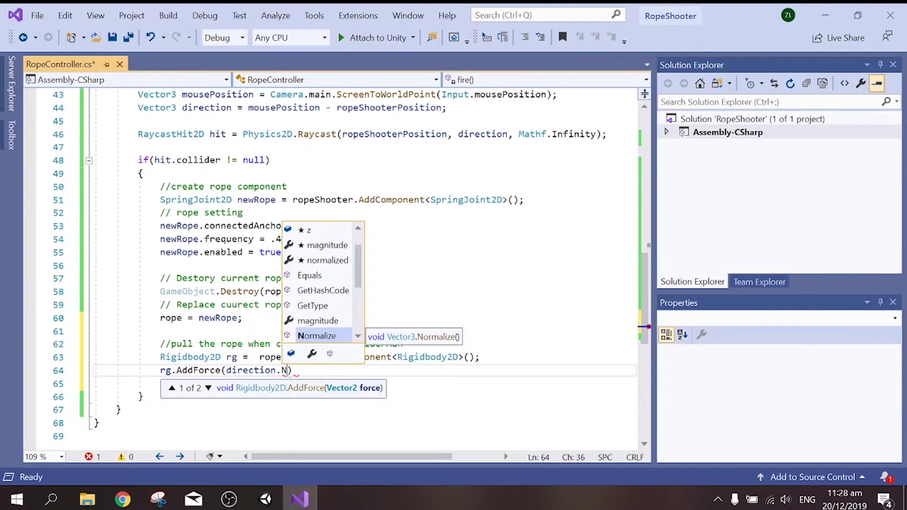
pyautogui.press('Down')
pyautogui.press('Tab')
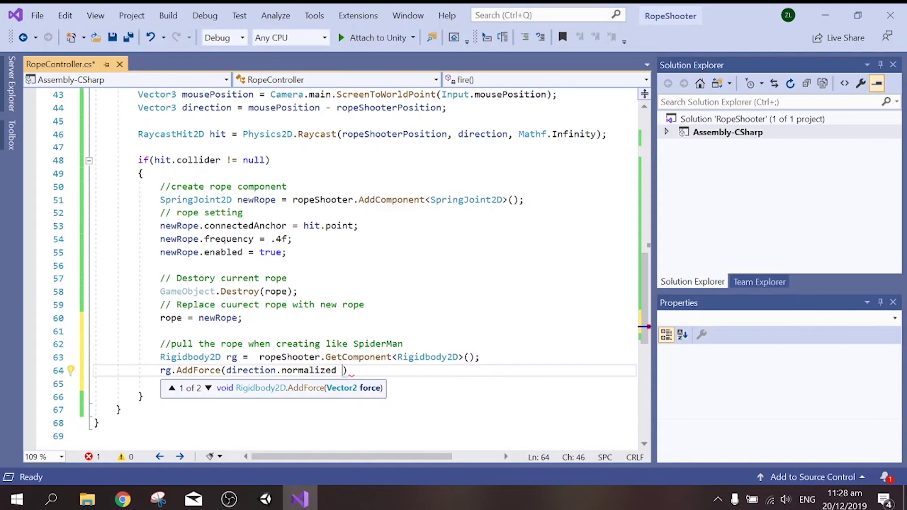
pyautogui.write('* power')
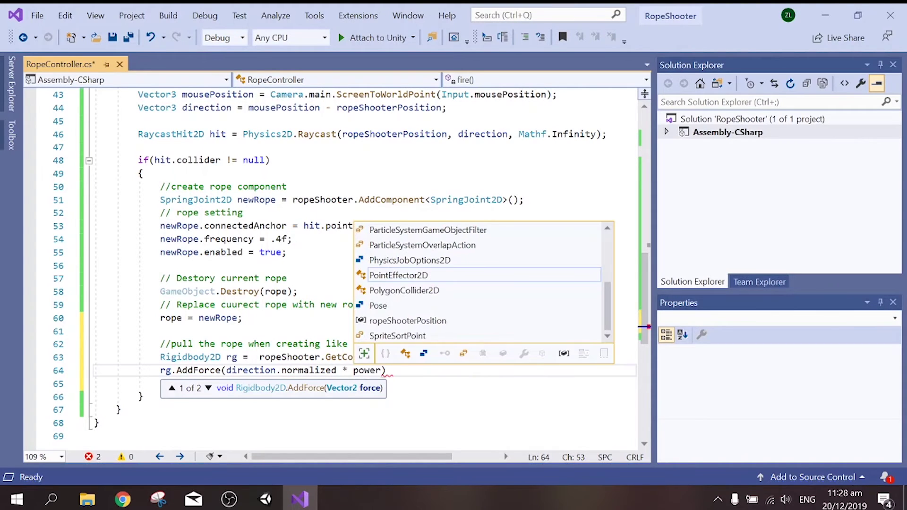
pyautogui.write(');')
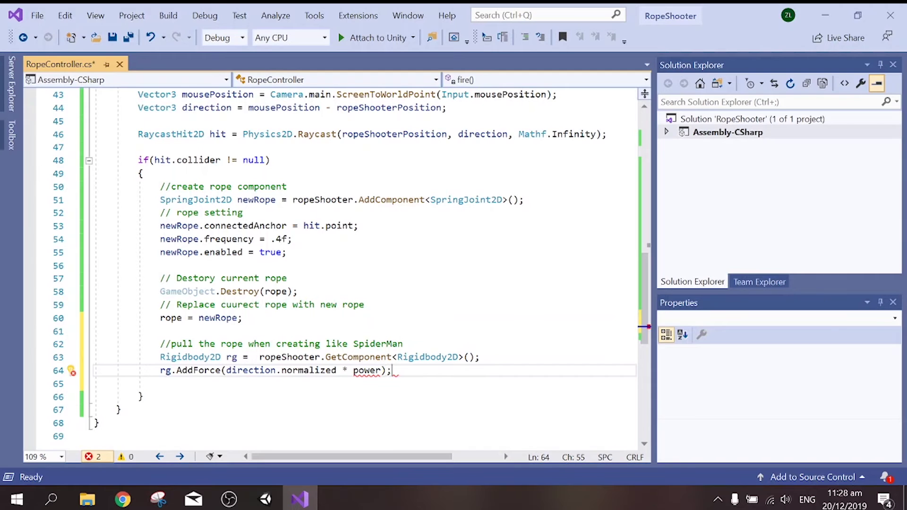
# - Declare 'public int power;' below the lineRenderer field in RopeController
pyautogui.press('Down')
pyautogui.click(364, 369)
pyautogui.scroll(7, 331, 270)
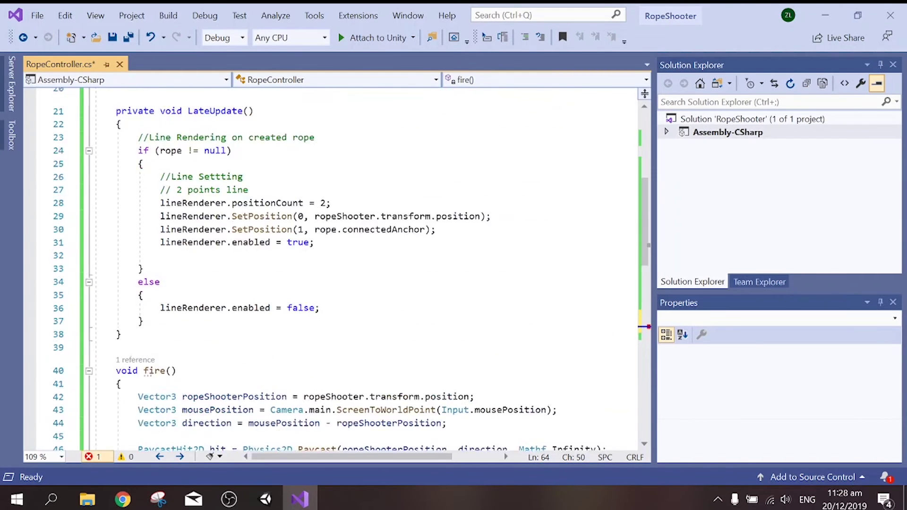
pyautogui.scroll(6, 331, 269)
pyautogui.scroll(1, 331, 269)
pyautogui.click(298, 196)
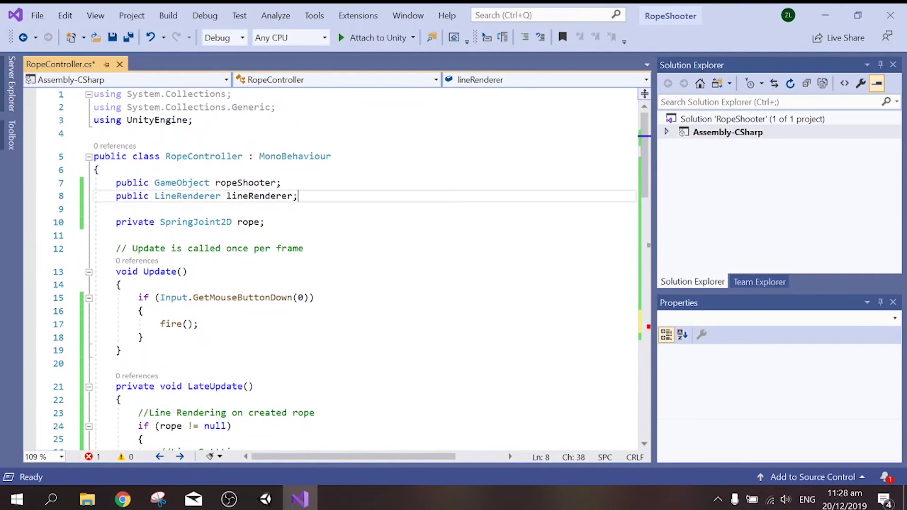
pyautogui.press('Return')
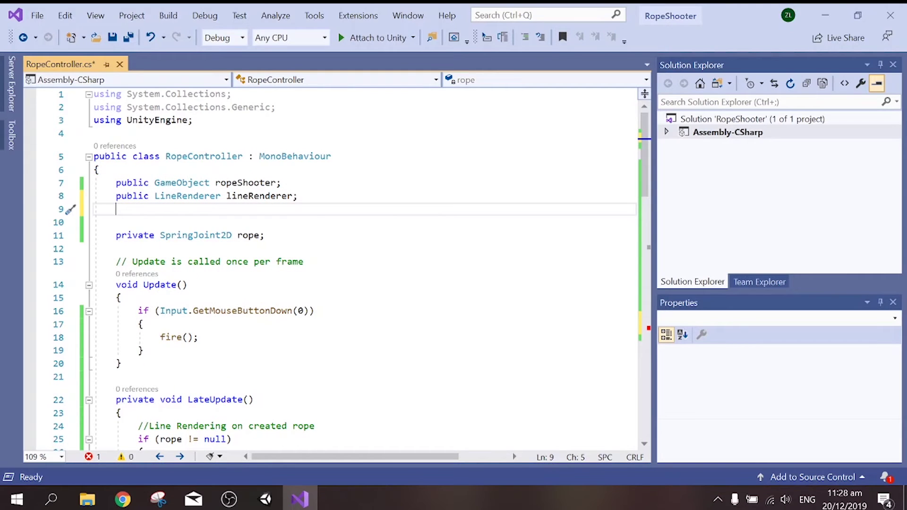
pyautogui.write('public ')
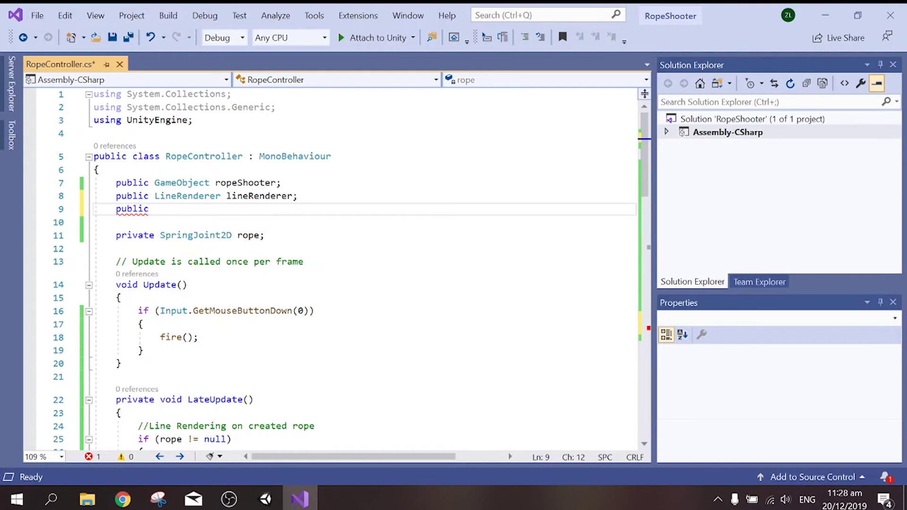
pyautogui.write('int power;')
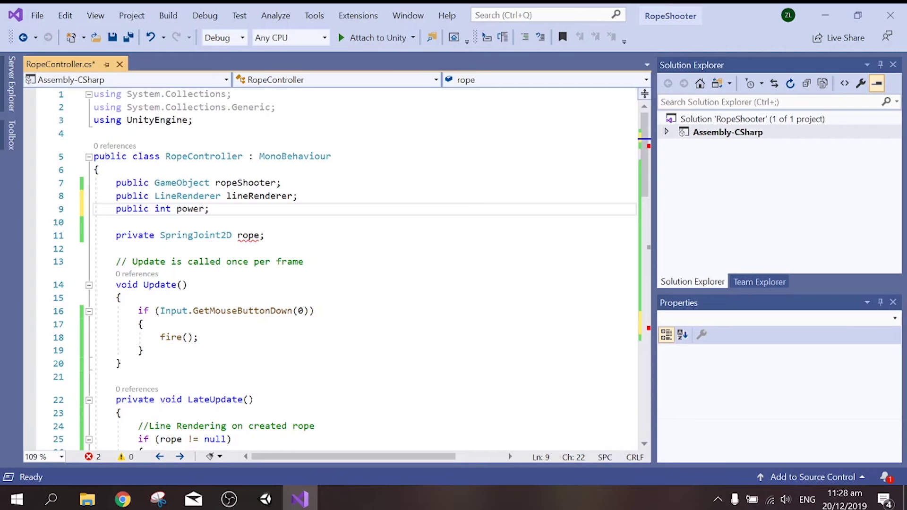
# - Check that the AddForce line in fire() now uses power, and save RopeController.cs
pyautogui.scroll(-7, 330, 269)
pyautogui.scroll(-6, 331, 269)
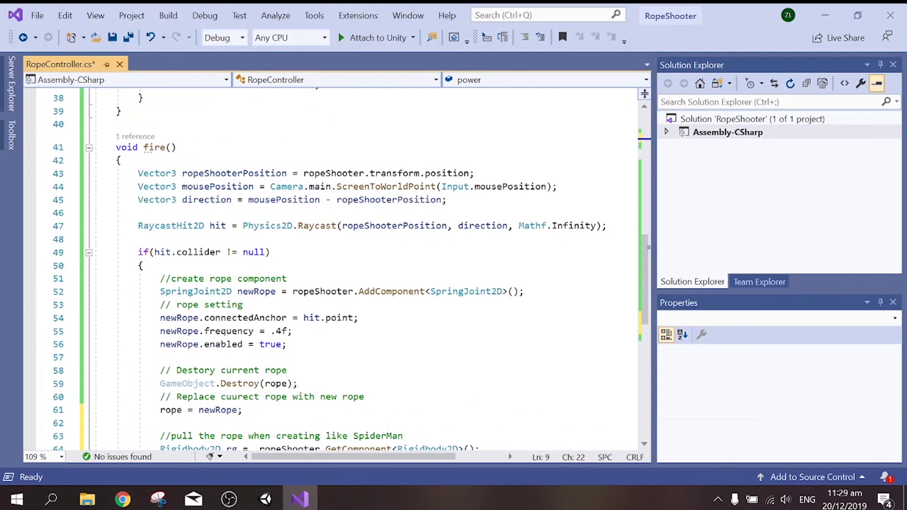
pyautogui.scroll(-5, 331, 269)
pyautogui.click(237, 265)
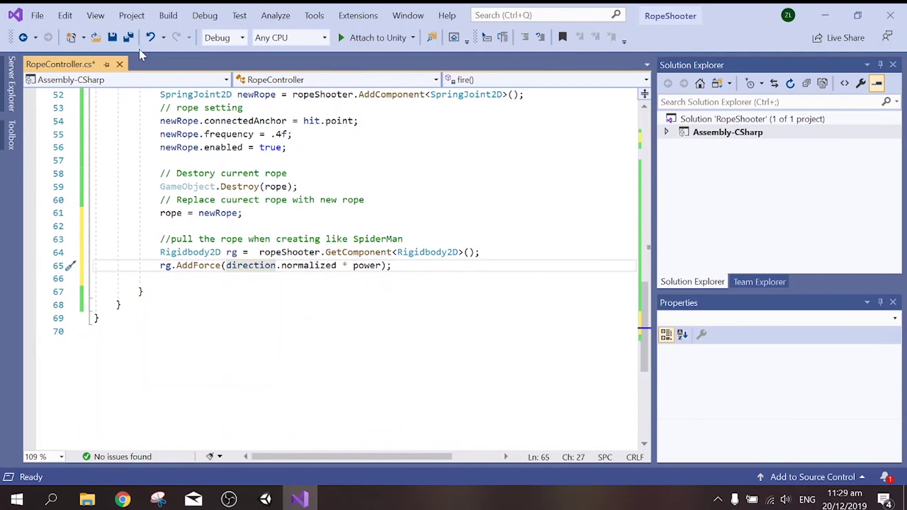
pyautogui.click(128, 37)
# - In Unity, play the scene and fire the rope at two ceiling points to swing the player
pyautogui.click(266, 499)
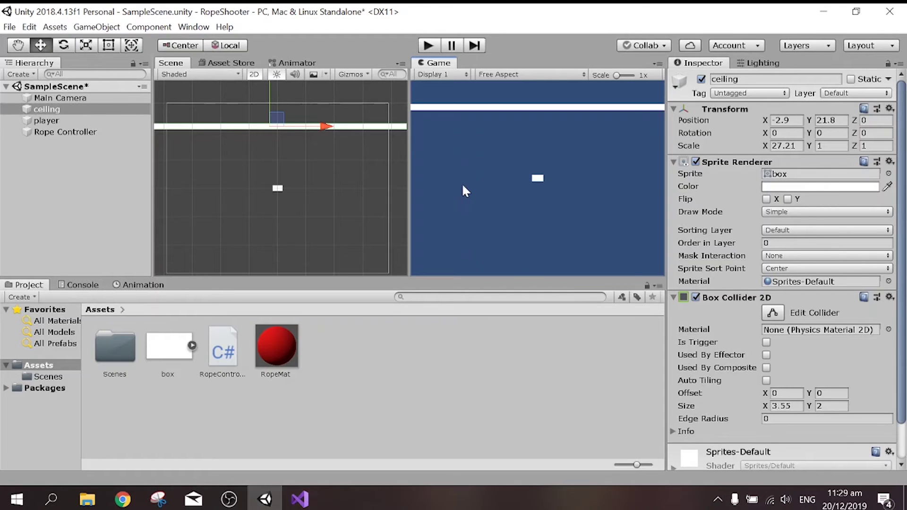
pyautogui.click(428, 45)
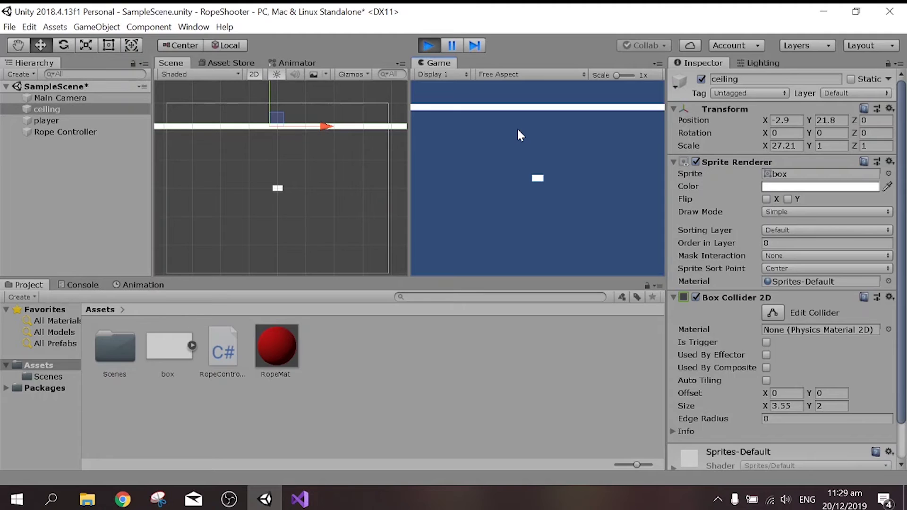
pyautogui.click(494, 138)
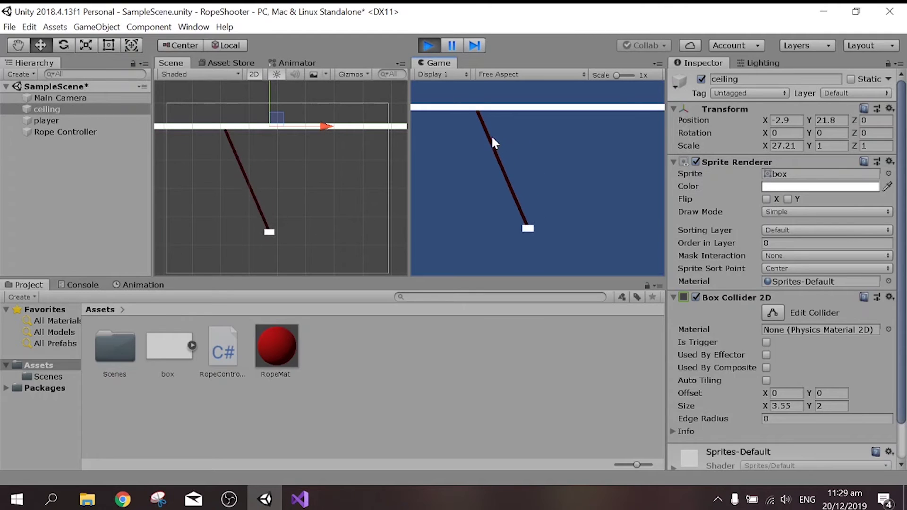
pyautogui.click(560, 128)
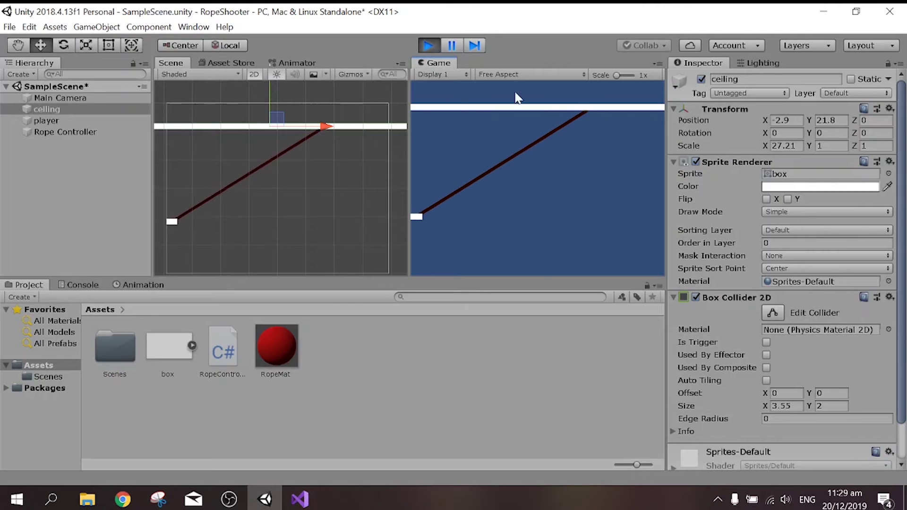
# - While playing, set the Rope Controller's Power to 5000
pyautogui.click(77, 133)
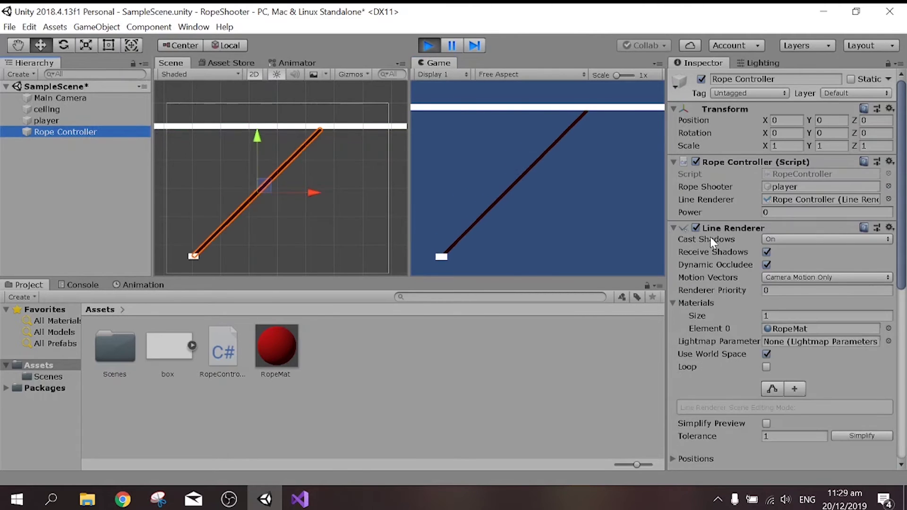
pyautogui.click(763, 212)
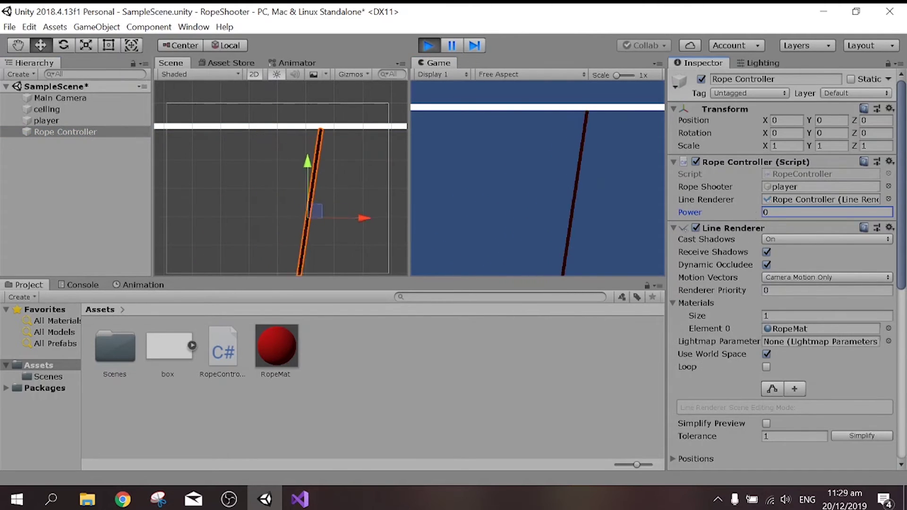
pyautogui.write('5000')
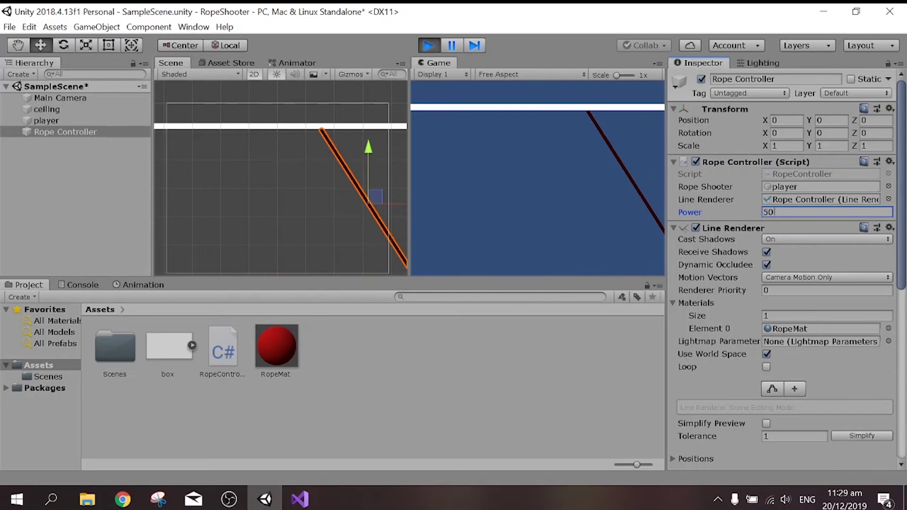
# - Fire the rope at five different ceiling points to test the pull, then stop the game
pyautogui.click(513, 114)
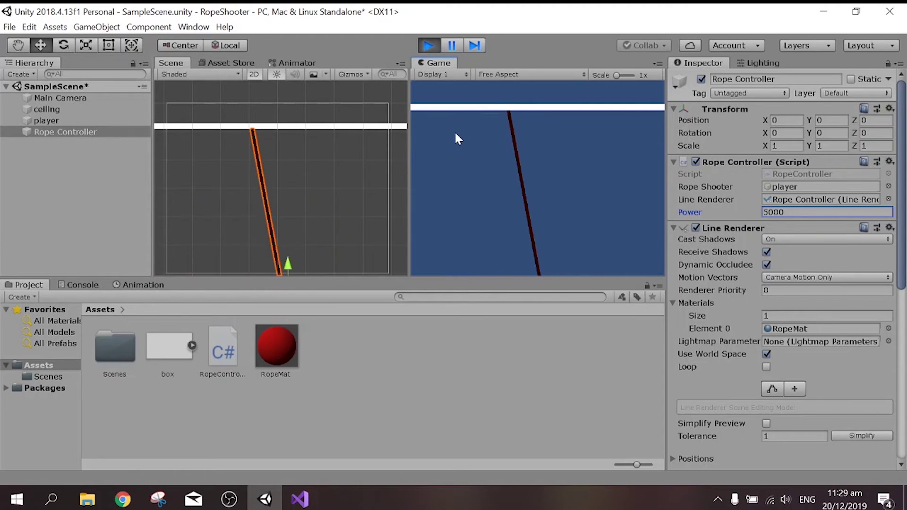
pyautogui.click(569, 113)
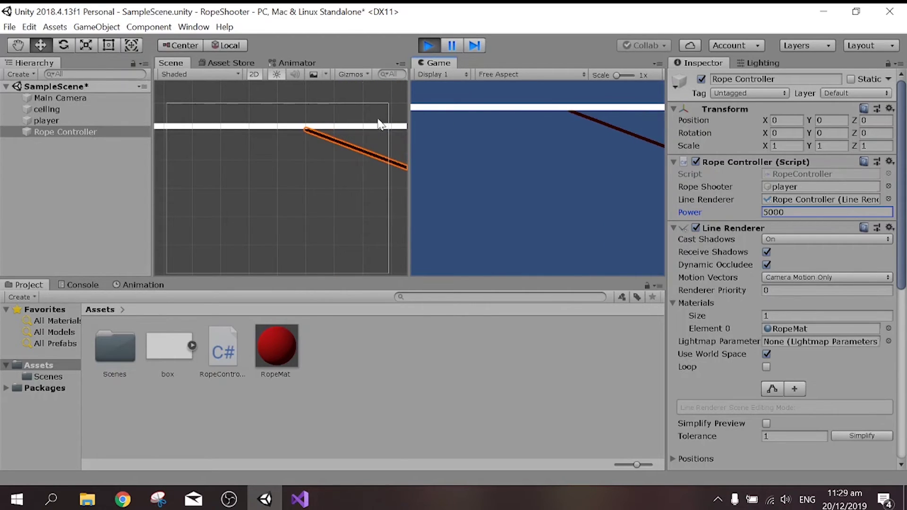
pyautogui.click(520, 114)
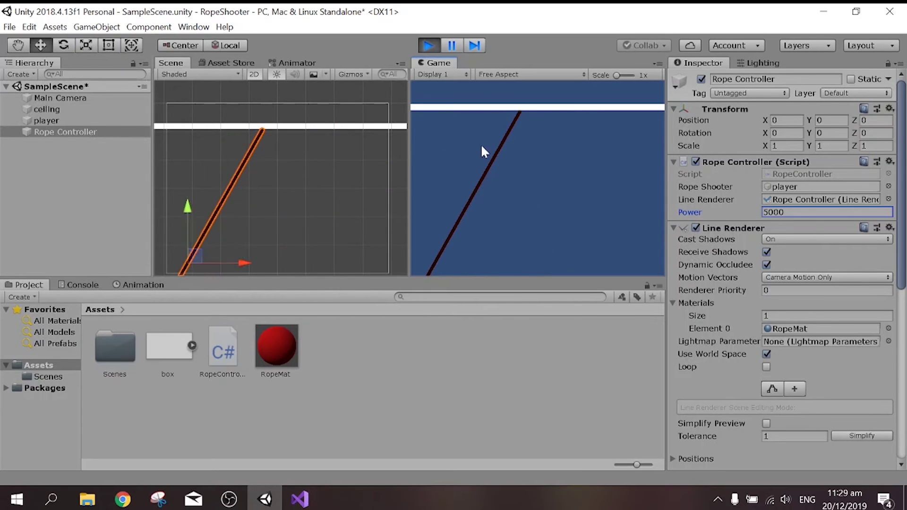
pyautogui.click(601, 112)
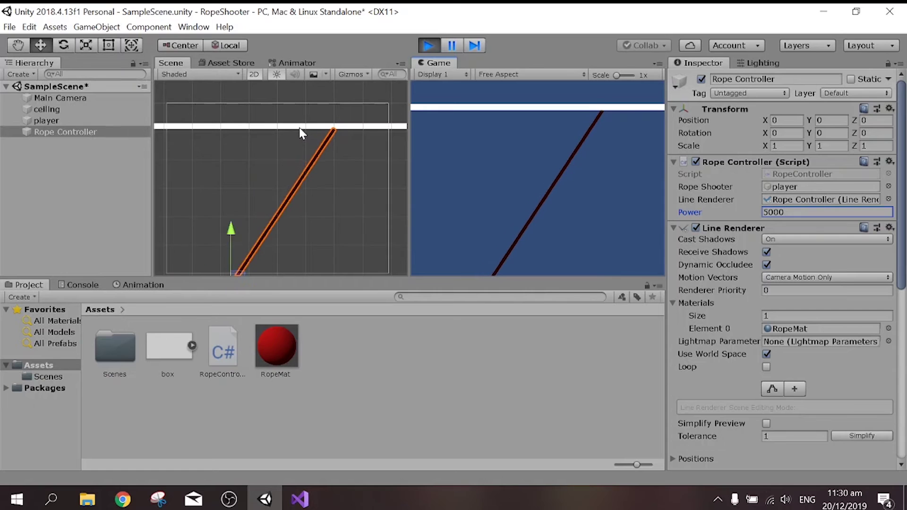
pyautogui.click(487, 129)
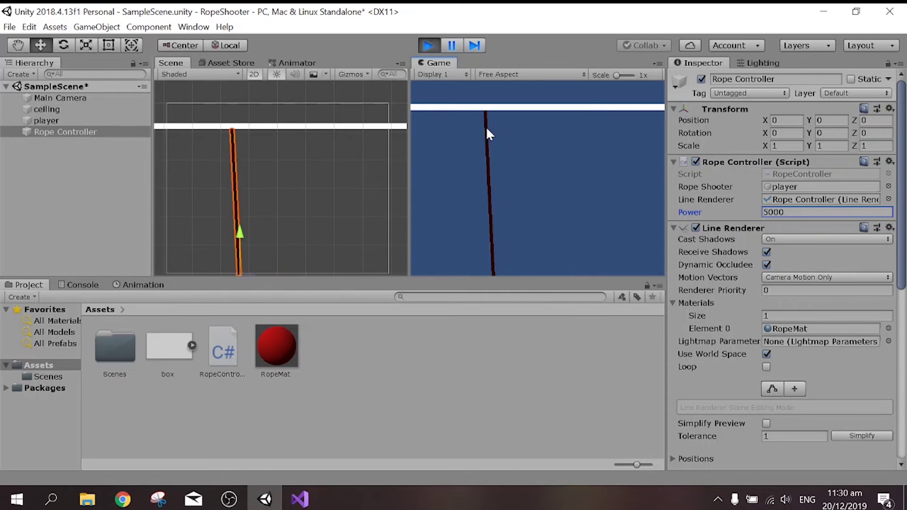
pyautogui.click(428, 46)
# - Change newRope.frequency from .4f to 1f in fire(), then return to Unity
pyautogui.click(300, 500)
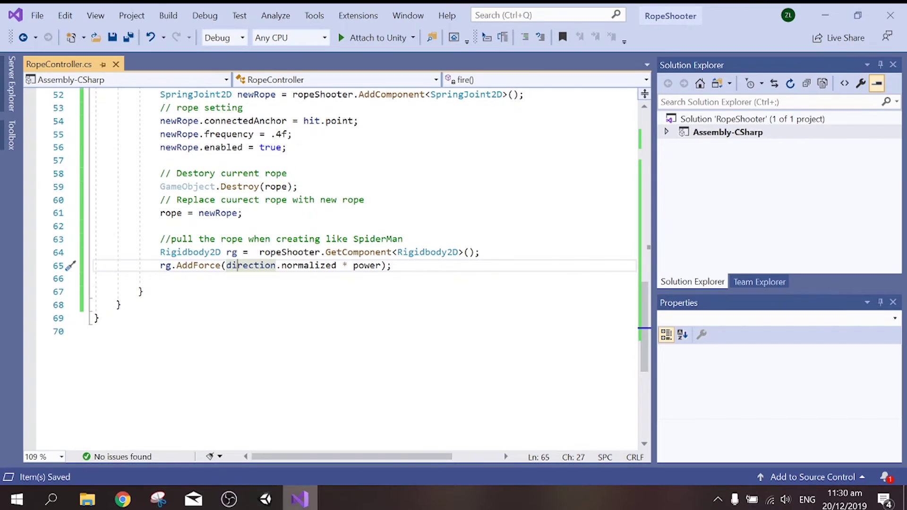
pyautogui.scroll(3, 331, 265)
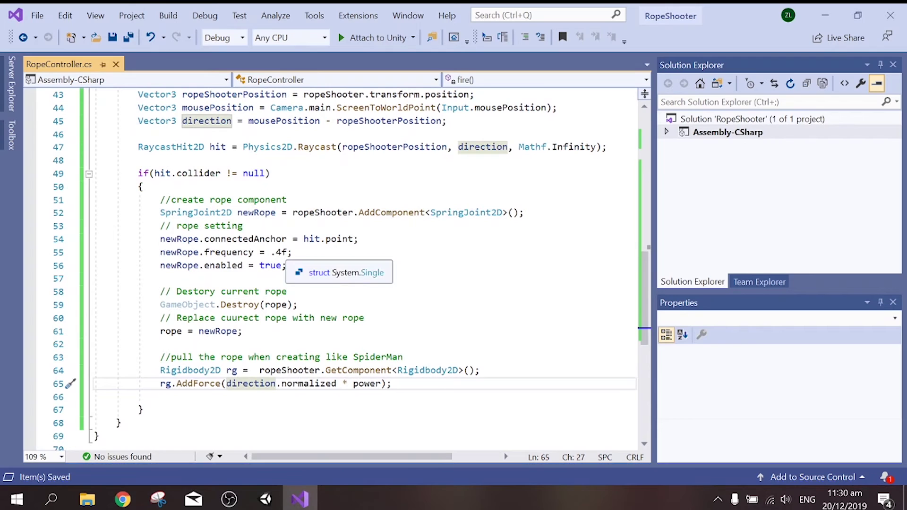
pyautogui.click(277, 252)
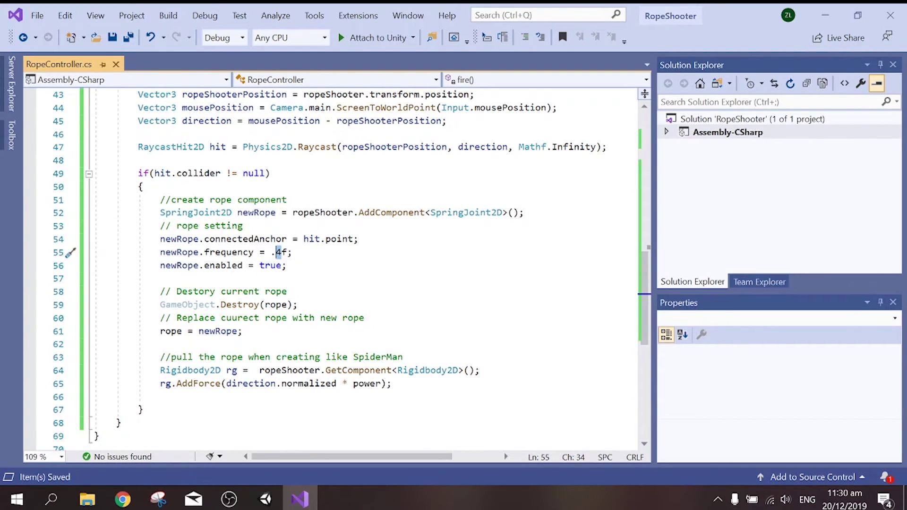
pyautogui.write('1')
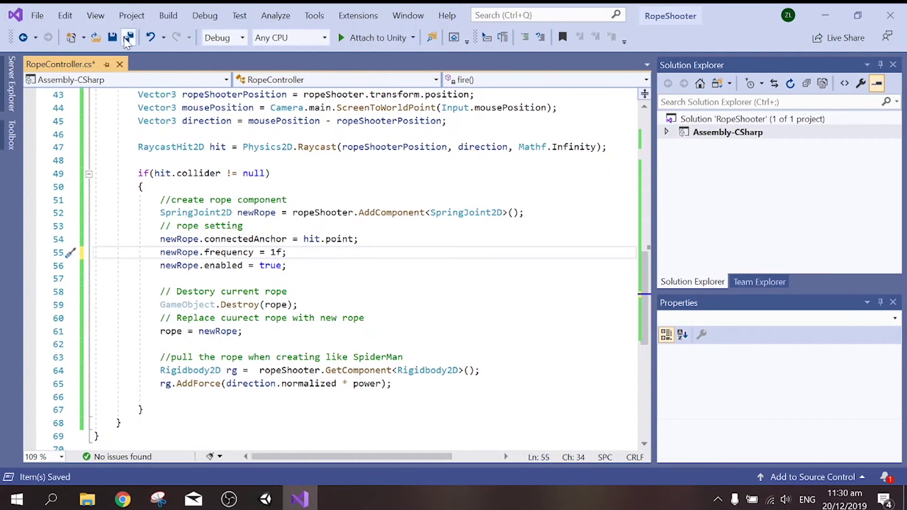
pyautogui.hotkey('alt', 'Tab')
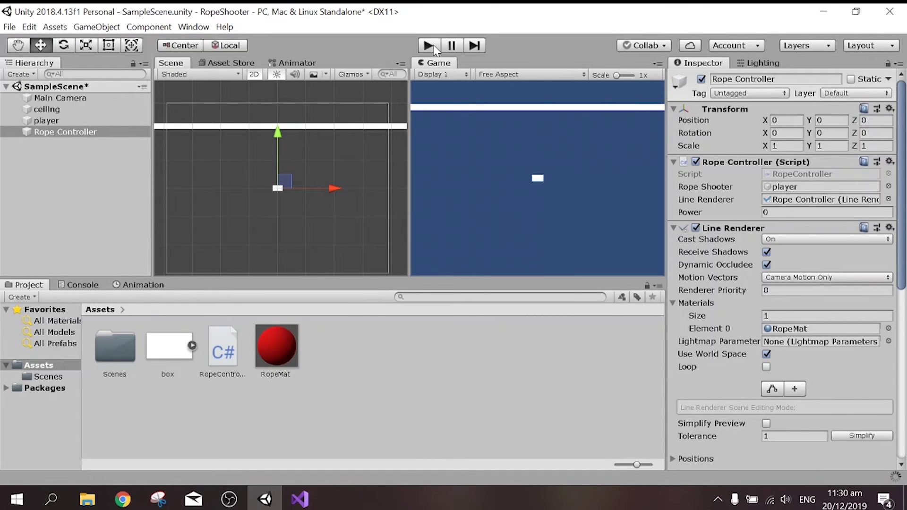
# - Run the game, fire the rope at two ceiling points, then set Power to 5000 and fire again
pyautogui.click(431, 46)
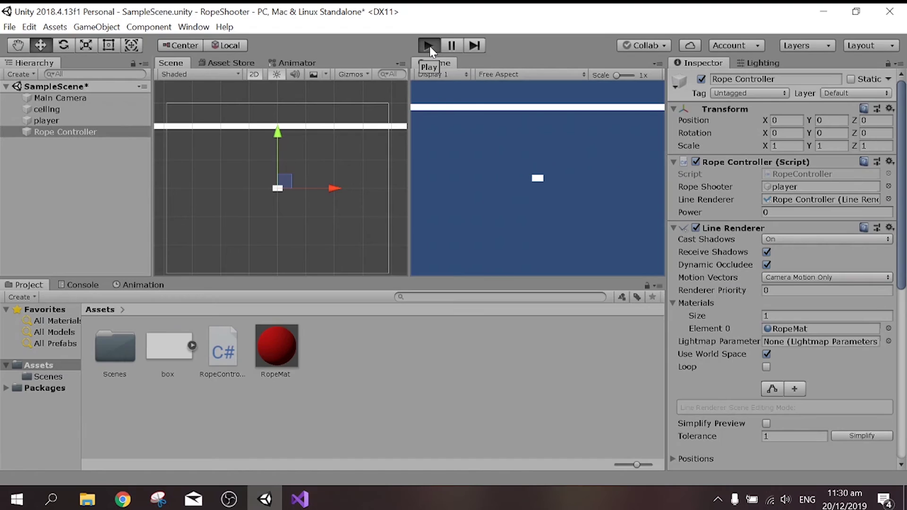
pyautogui.click(527, 134)
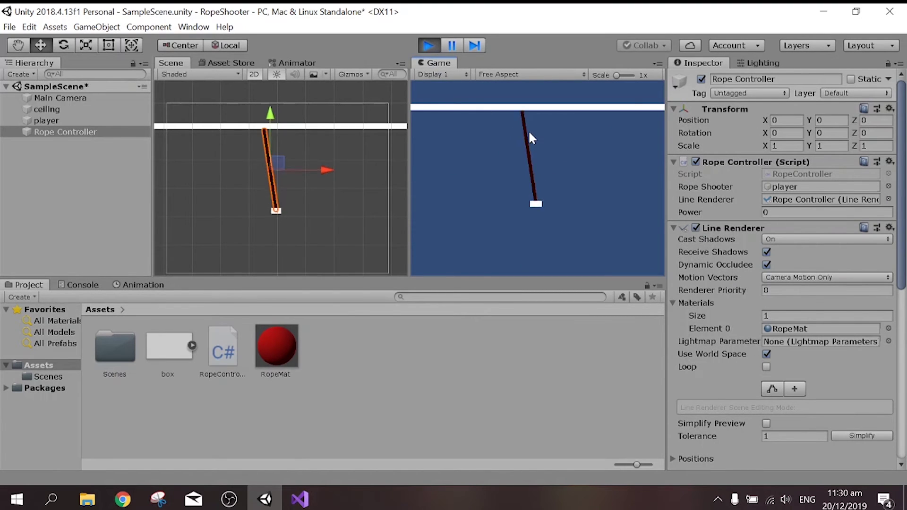
pyautogui.click(636, 121)
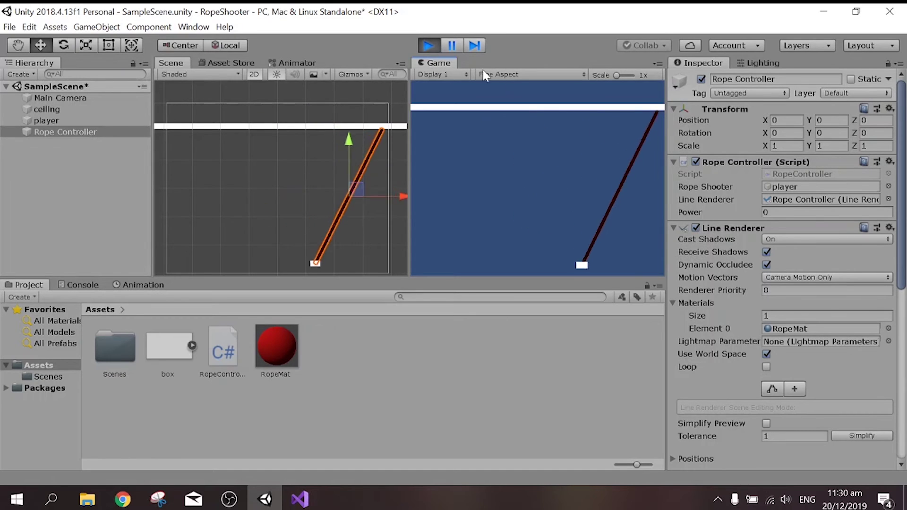
pyautogui.click(756, 209)
pyautogui.write('500')
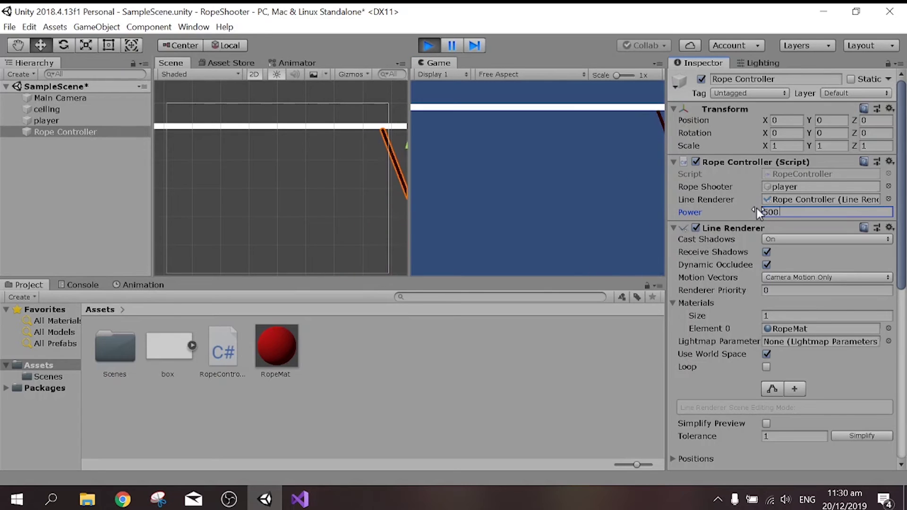
pyautogui.write('0')
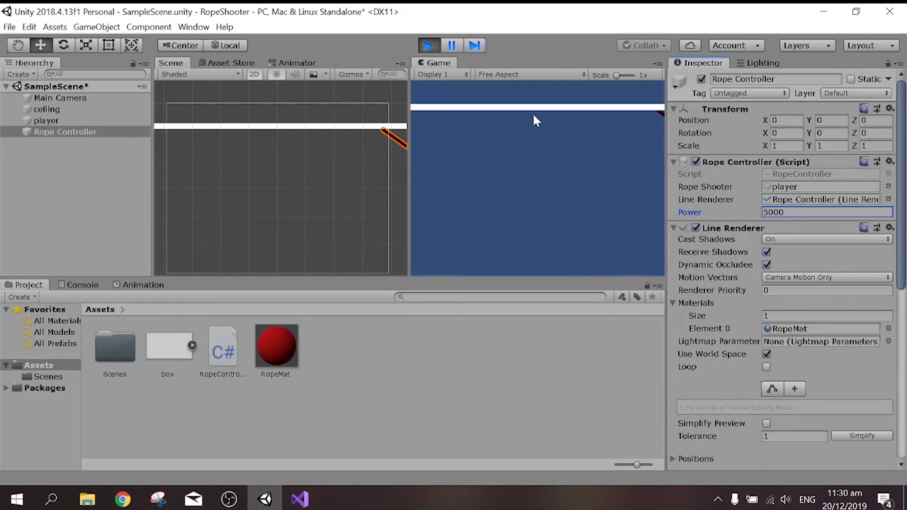
pyautogui.click(522, 121)
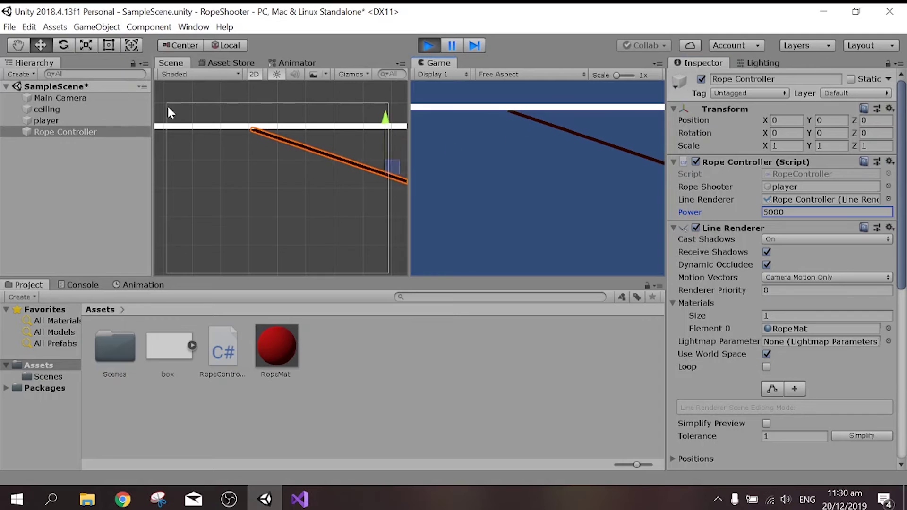
# - Zoom the Main Camera out and pan the Scene view to show more of the level
pyautogui.click(70, 97)
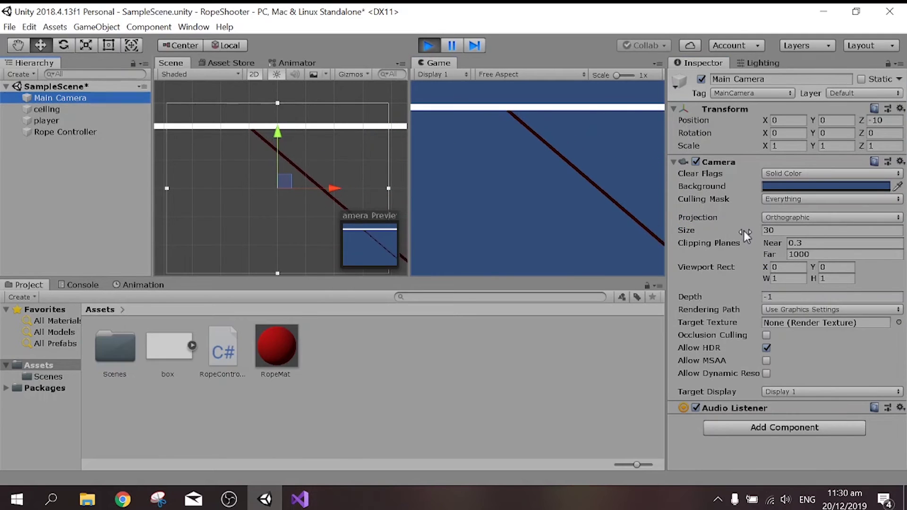
pyautogui.moveTo(744, 231)
pyautogui.mouseDown()
pyautogui.moveTo(135, 221)
pyautogui.moveTo(352, 241)
pyautogui.mouseUp()
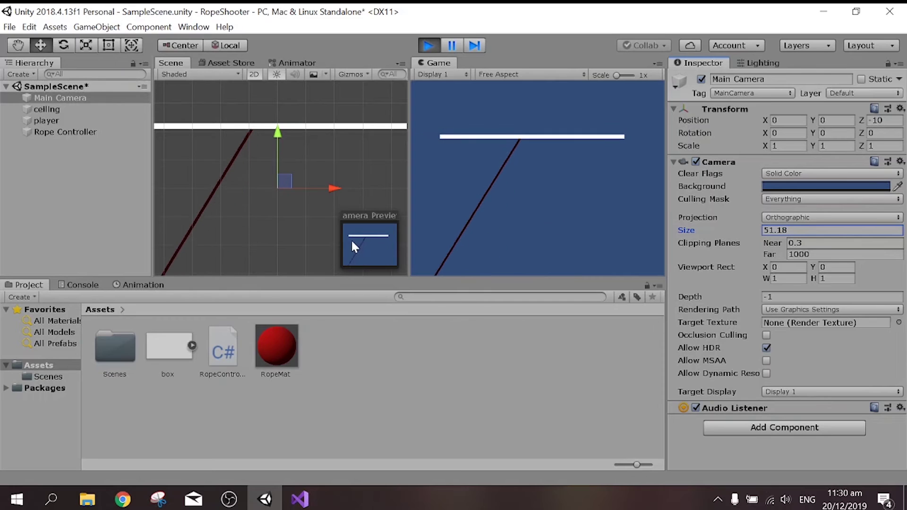
pyautogui.click(85, 131)
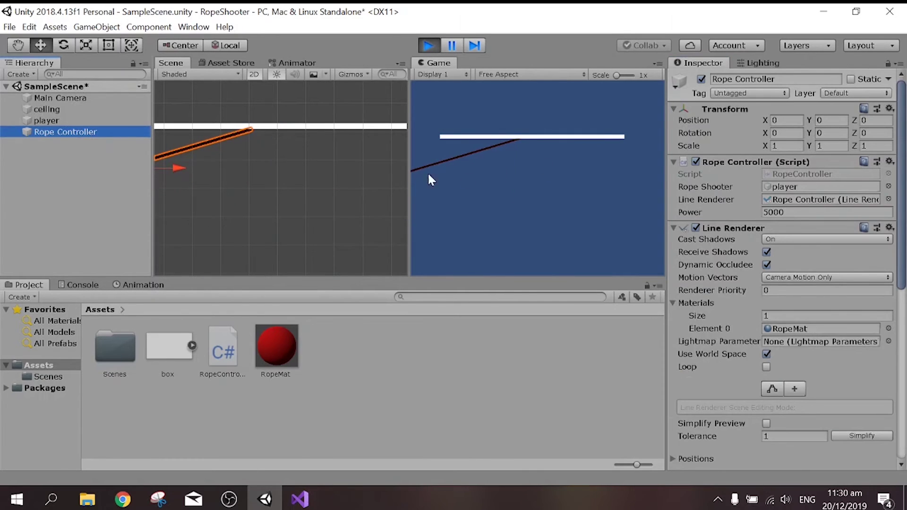
pyautogui.scroll(-5, 304, 175)
pyautogui.moveTo(307, 185); pyautogui.dragTo(310, 160, button='middle')
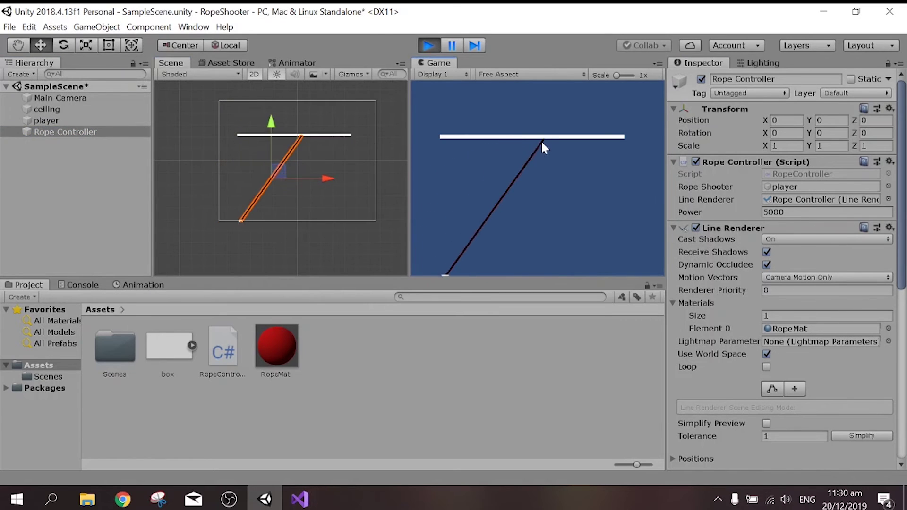
# - Fire ropes at eight ceiling points to test the swing, then stop the game
pyautogui.click(475, 146)
pyautogui.click(545, 139)
pyautogui.click(499, 140)
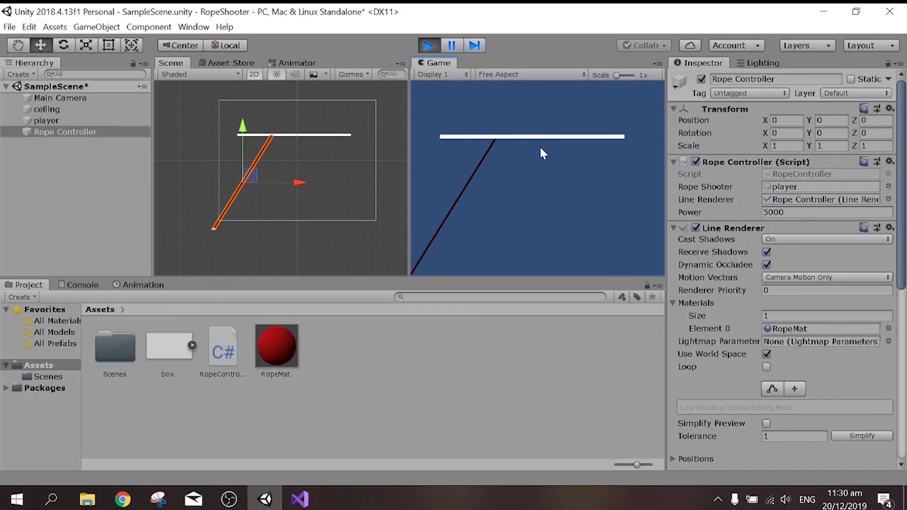
pyautogui.click(462, 140)
pyautogui.click(579, 140)
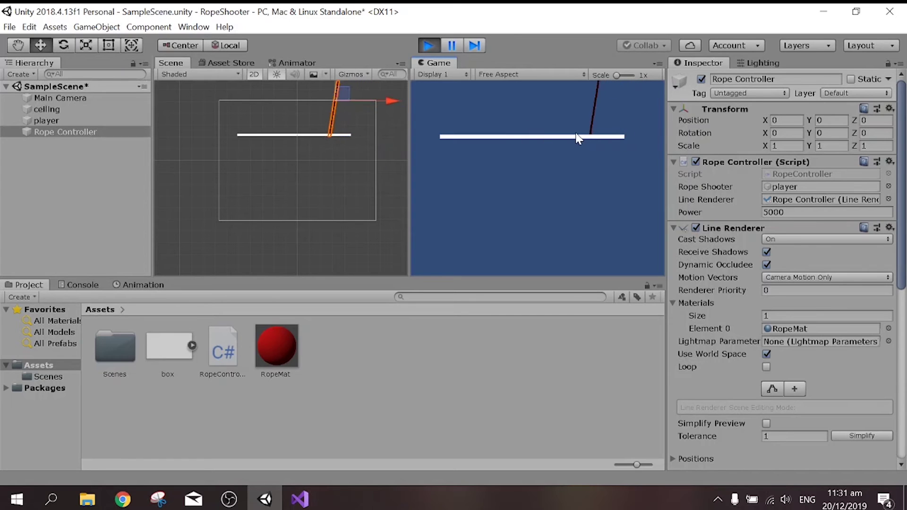
pyautogui.click(534, 154)
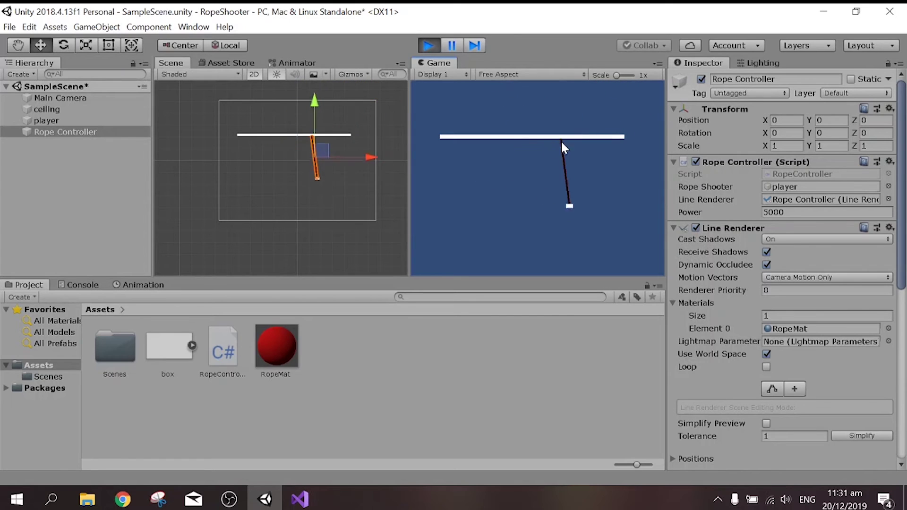
pyautogui.click(537, 145)
pyautogui.click(489, 149)
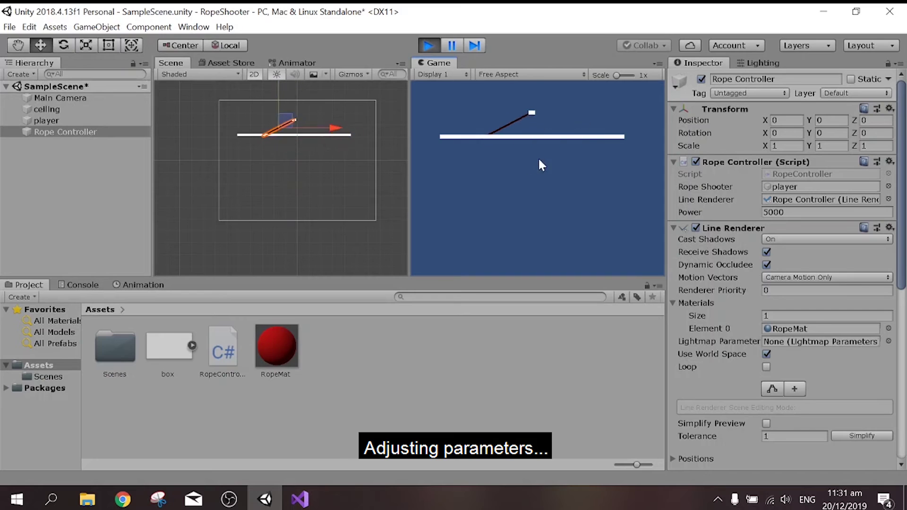
pyautogui.click(428, 46)
# - Lower the rope frequency below 1 in RopeController.cs and save it
pyautogui.click(300, 500)
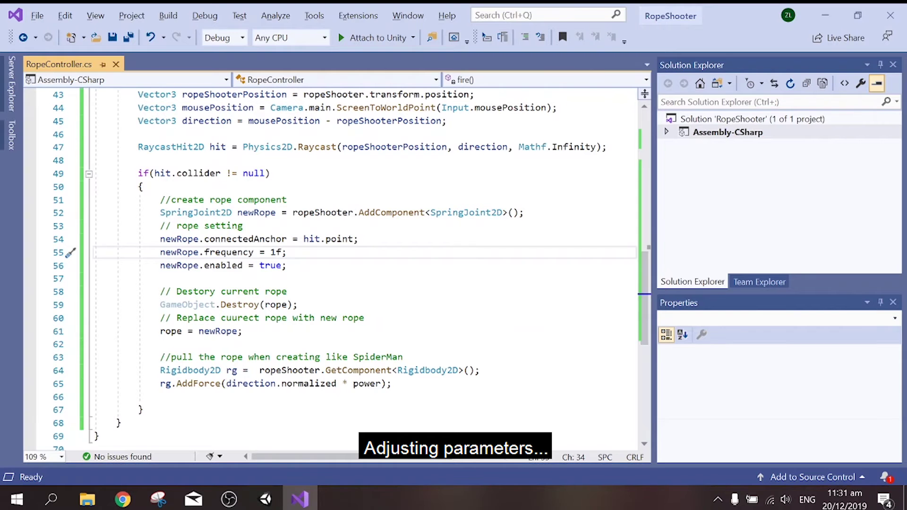
pyautogui.press('BackSpace')
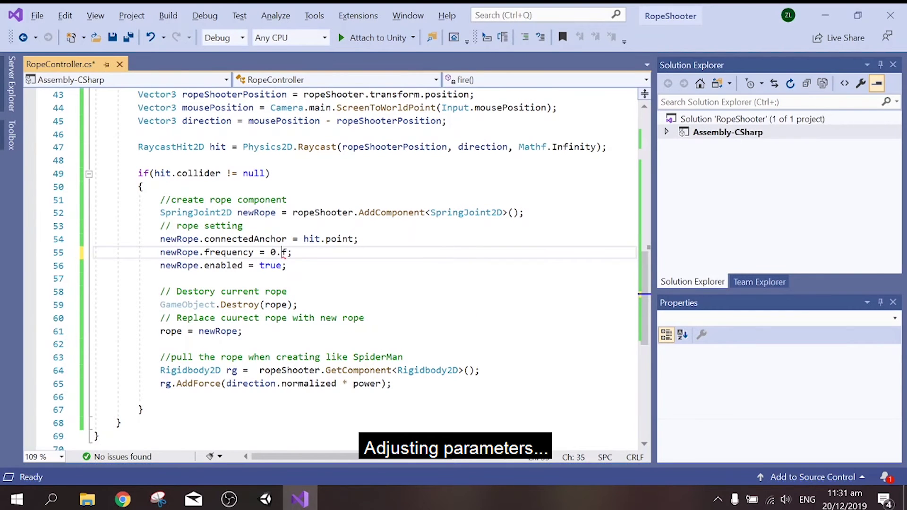
pyautogui.hotkey('ctrl', 's')
pyautogui.hotkey('alt', 'Tab')
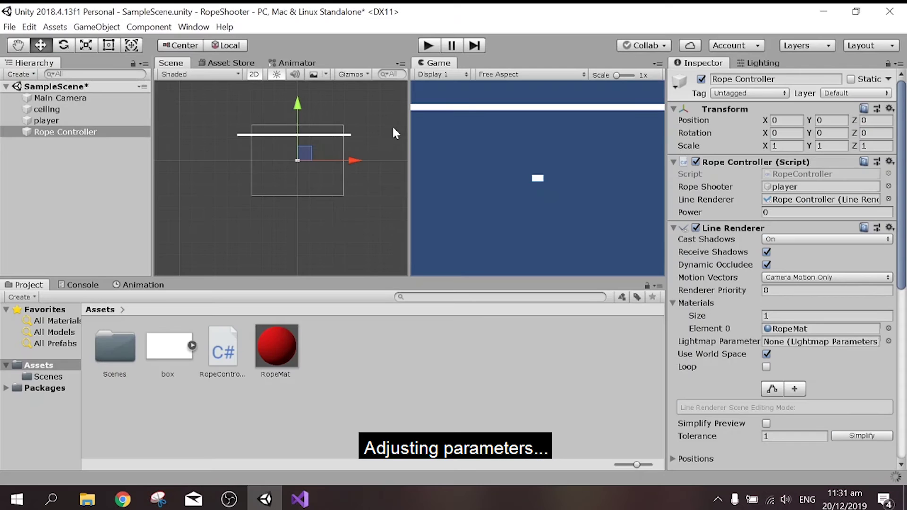
# - Play the scene and fire one rope at the ceiling to test the softer spring, then stop
pyautogui.click(429, 48)
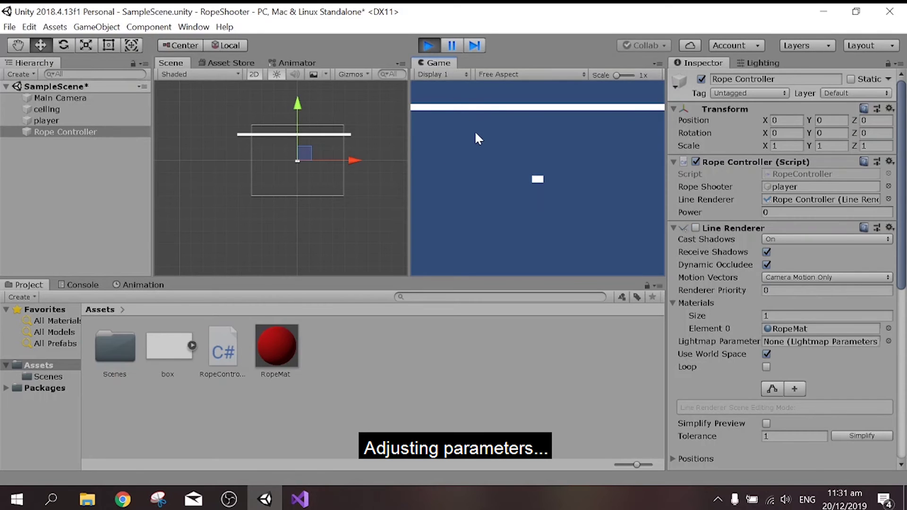
pyautogui.click(524, 131)
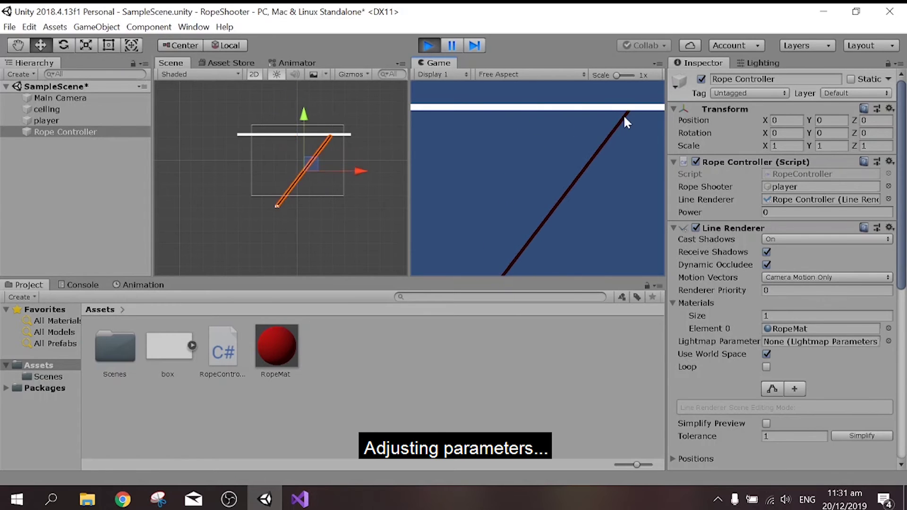
pyautogui.click(429, 46)
pyautogui.click(292, 505)
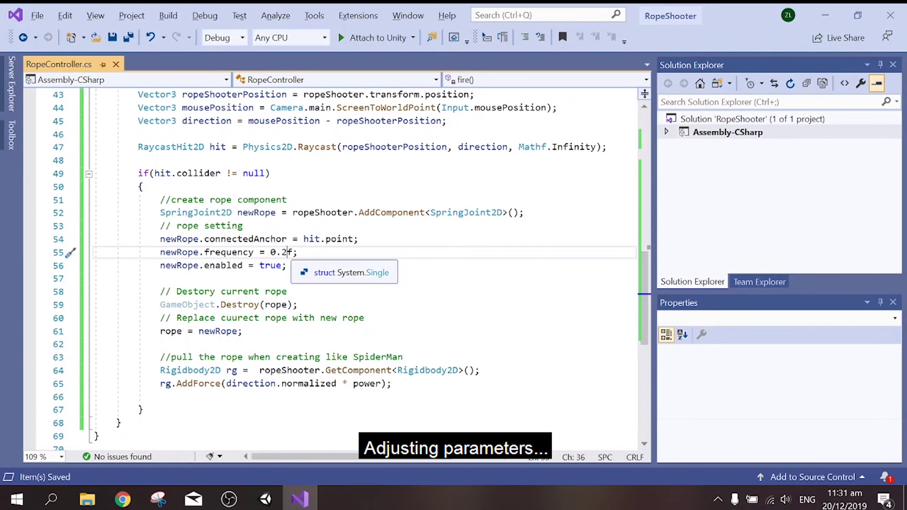
# - Start a new public int frequency field on the line below the power field
pyautogui.scroll(14, 331, 269)
pyautogui.click(209, 209)
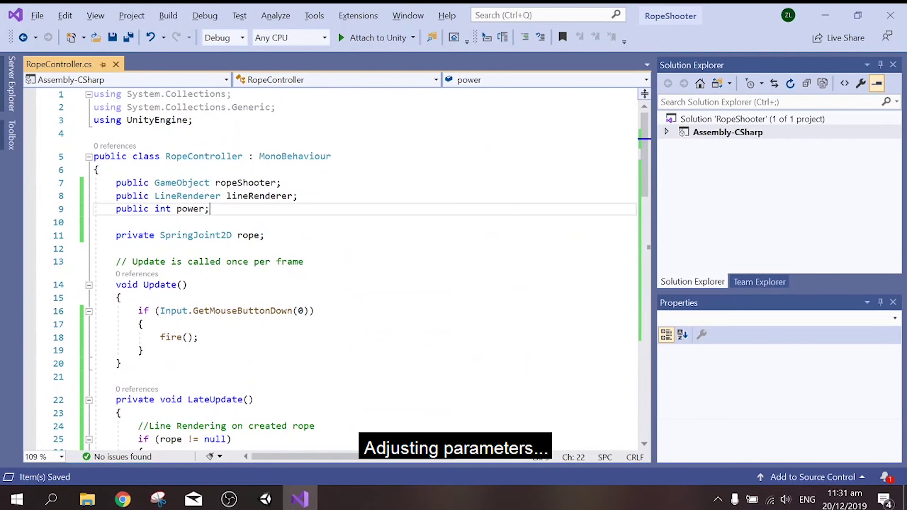
pyautogui.press('Return')
pyautogui.write('public')
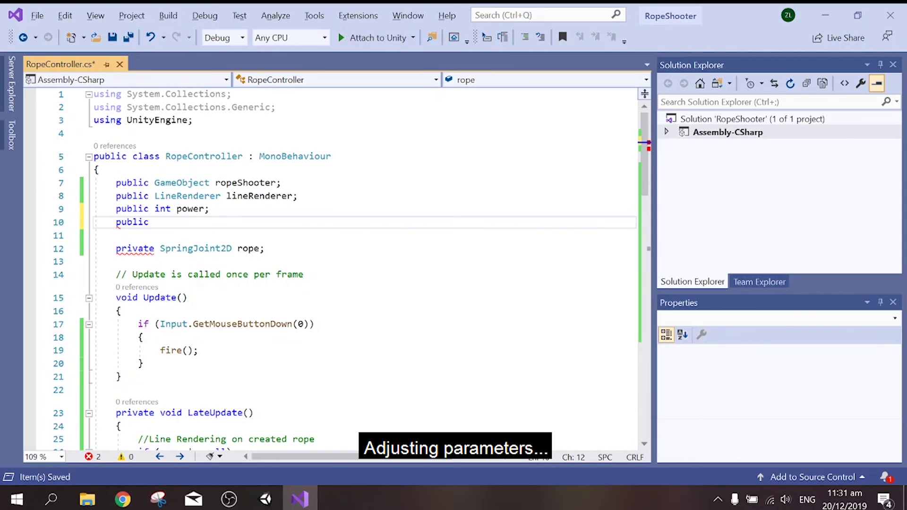
pyautogui.write(' int frequency;')
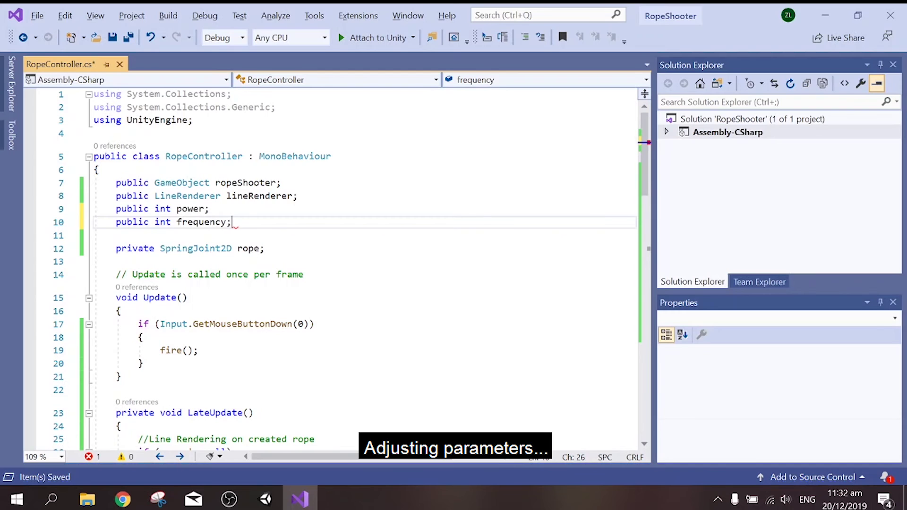
# - Replace the hard-coded 0.2f on the newRope.frequency line with the frequency field
pyautogui.scroll(-8, 331, 269)
pyautogui.scroll(-4, 331, 269)
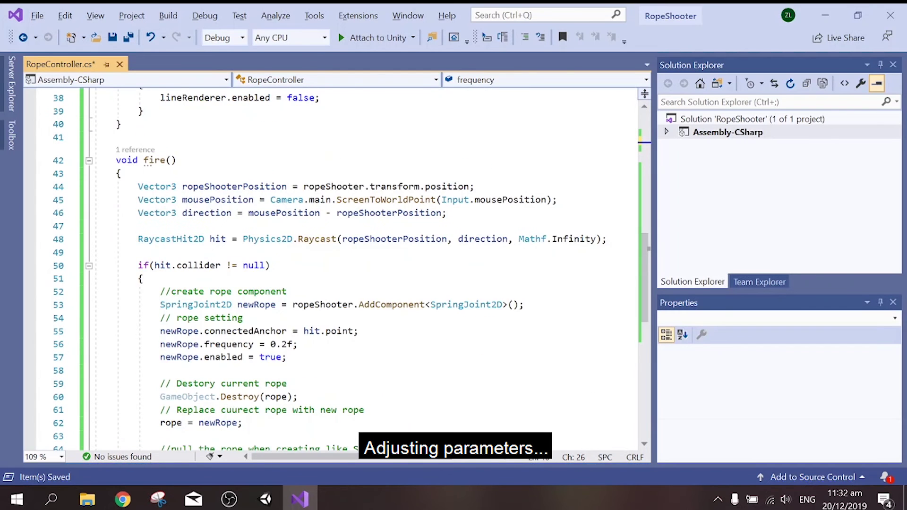
pyautogui.scroll(-2, 331, 270)
pyautogui.doubleClick(272, 265)
pyautogui.moveTo(265, 265); pyautogui.dragTo(293, 266)
pyautogui.write('fre')
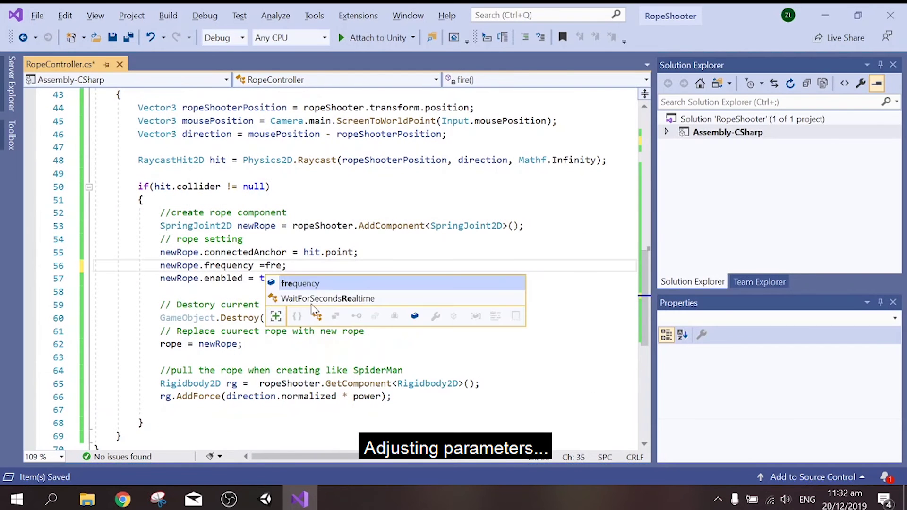
pyautogui.press('Tab')
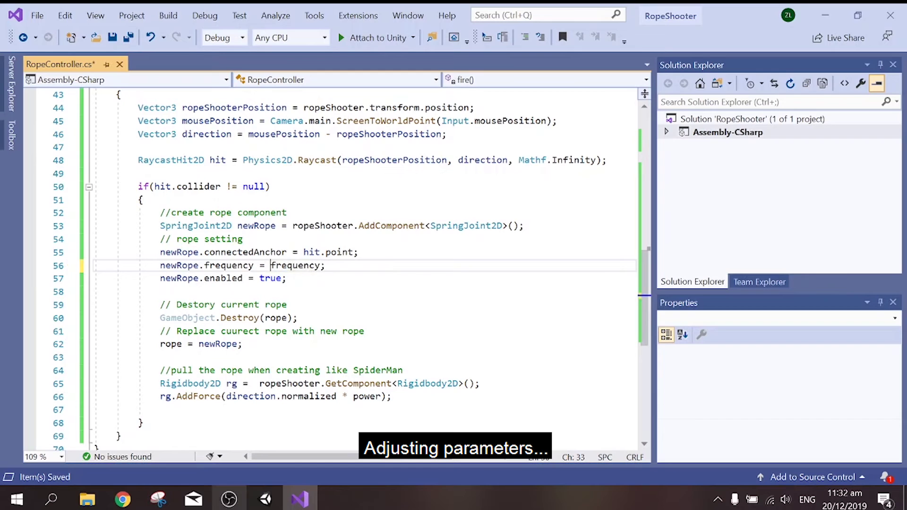
pyautogui.click(265, 499)
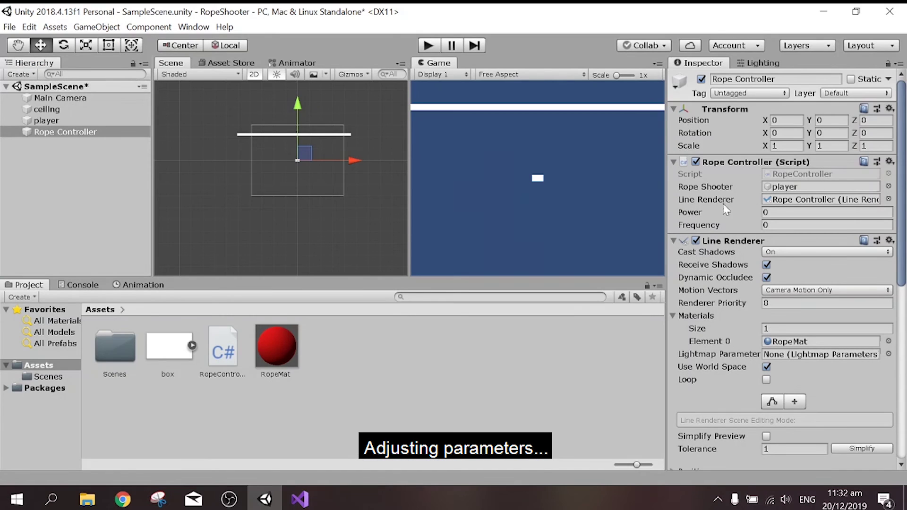
# - Enter Power 4000, and change the rope script's frequency field from int to float and save
pyautogui.write('4000')
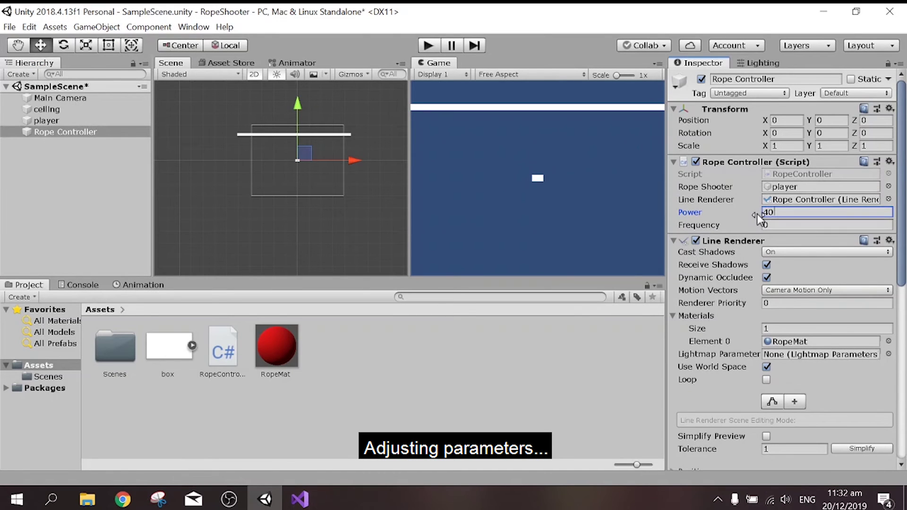
pyautogui.click(740, 226)
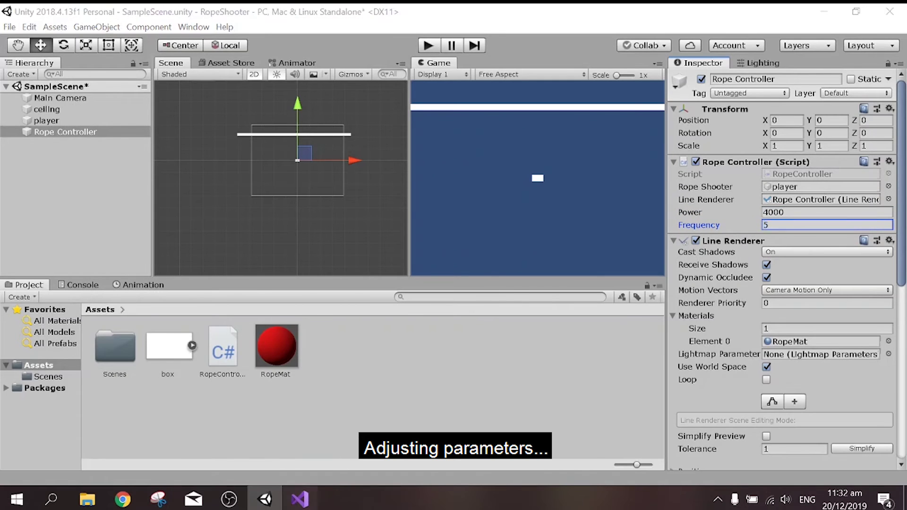
pyautogui.click(300, 499)
pyautogui.doubleClick(162, 143)
pyautogui.write('fl')
pyautogui.press('Tab')
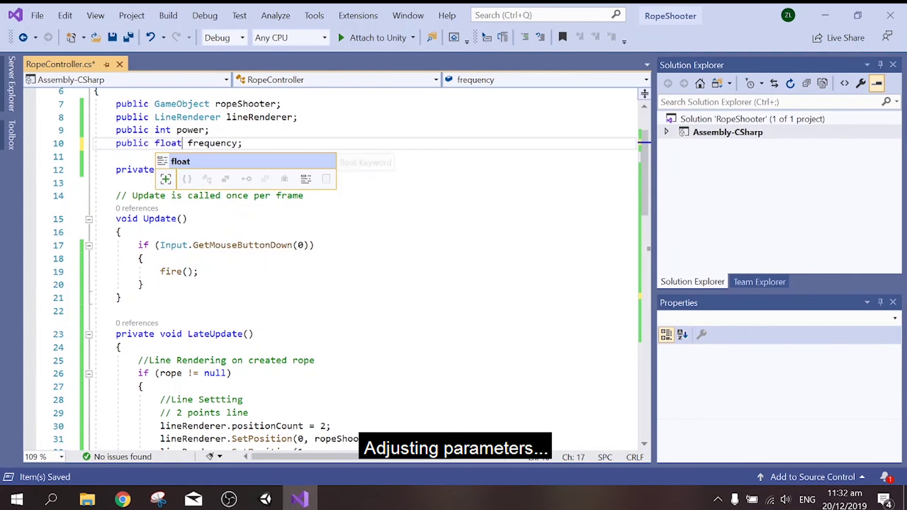
pyautogui.click(198, 271)
pyautogui.hotkey('ctrl', 's')
pyautogui.click(267, 499)
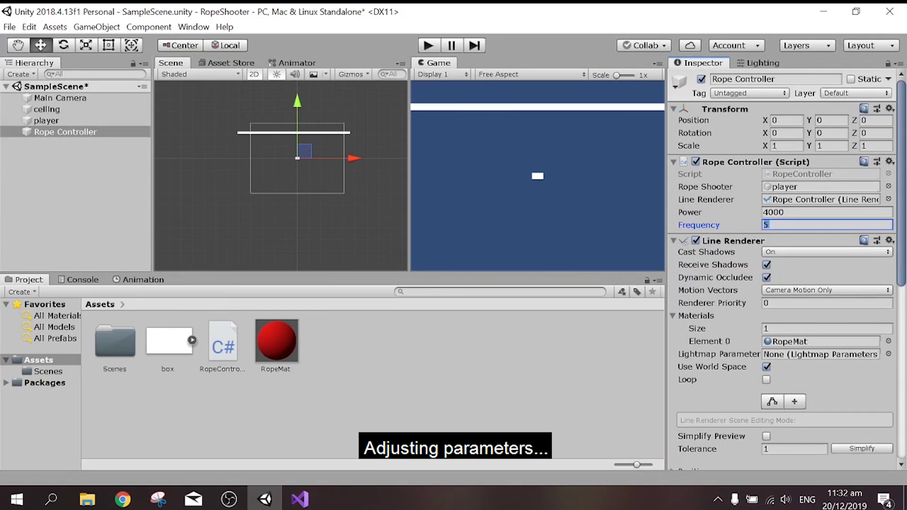
# - Set Frequency to 0.5 and test a rope swing from the ceiling in Play mode
pyautogui.write('0.5')
pyautogui.hotkey('ctrl', 'p')
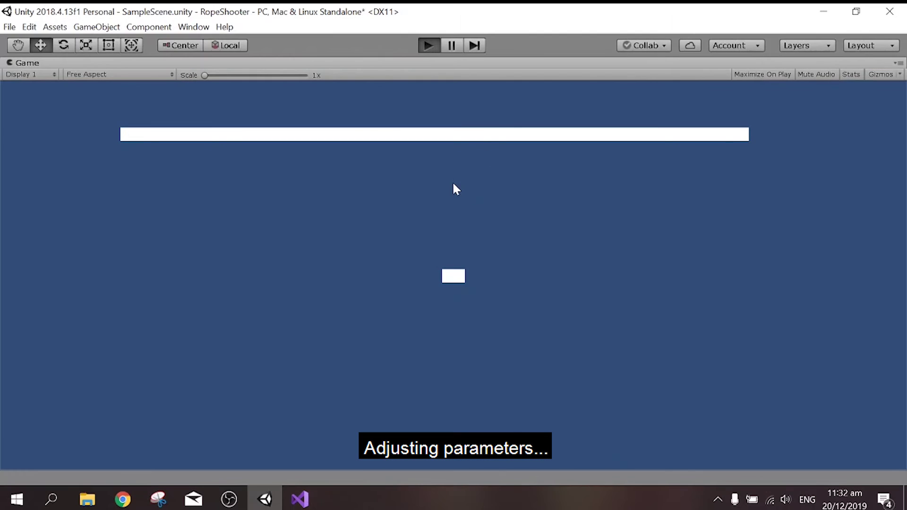
pyautogui.click(367, 177)
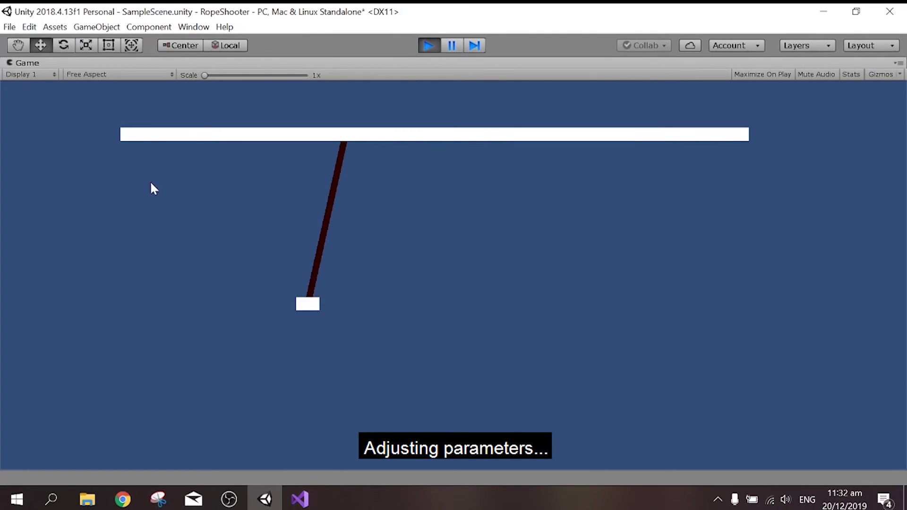
pyautogui.click(312, 175)
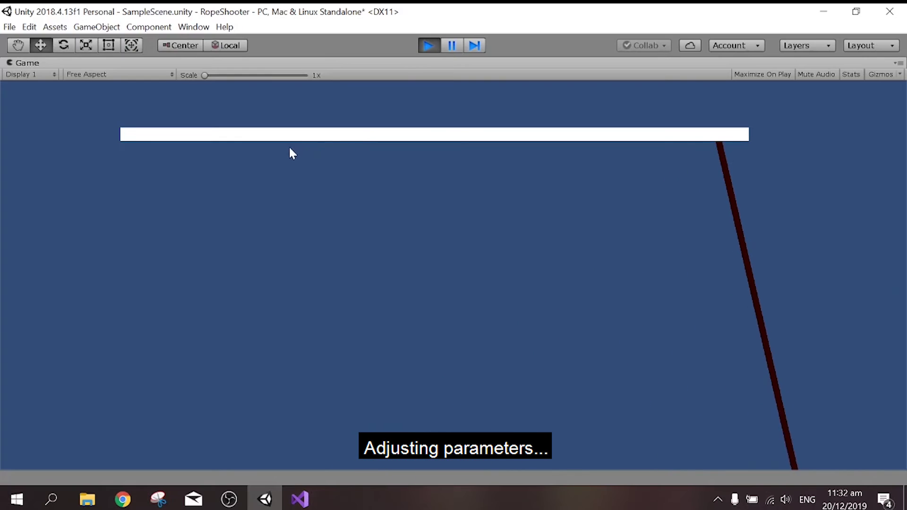
pyautogui.hotkey('ctrl', 'p')
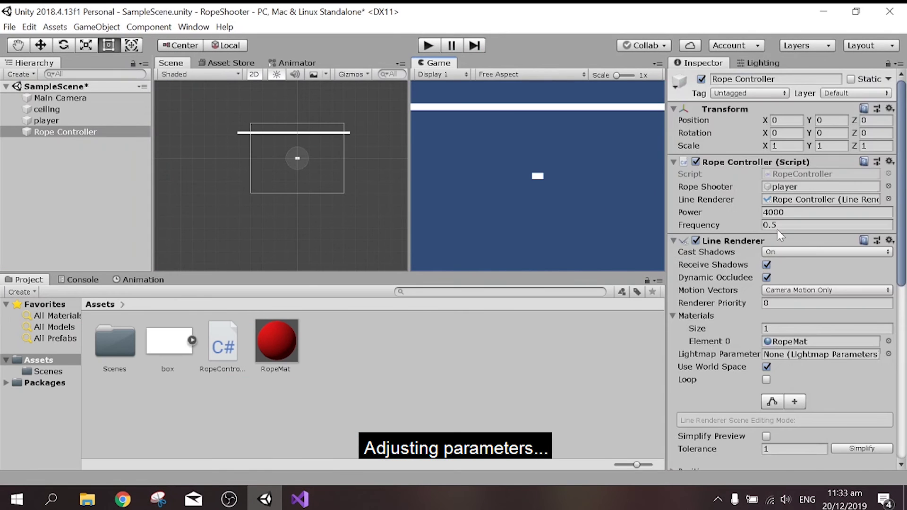
# - Set Frequency to 0.8 and swing the player between several ceiling points
pyautogui.write('0.8')
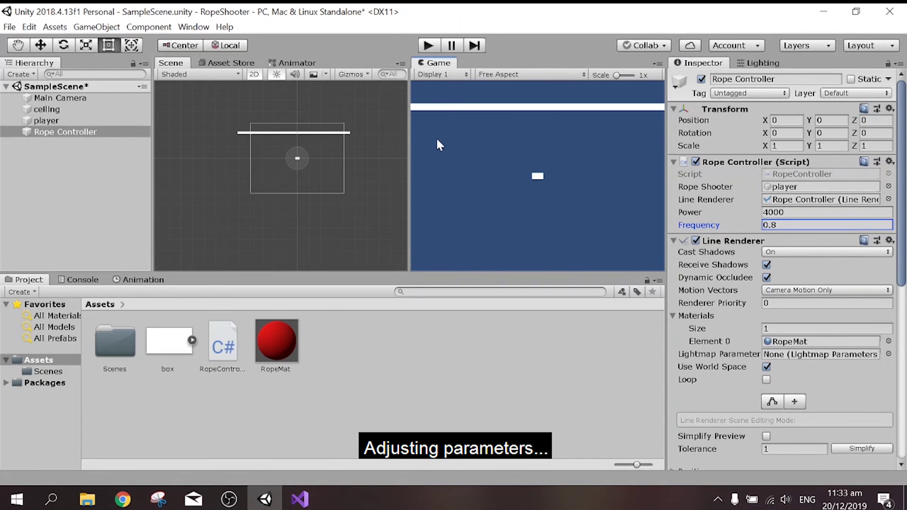
pyautogui.click(428, 45)
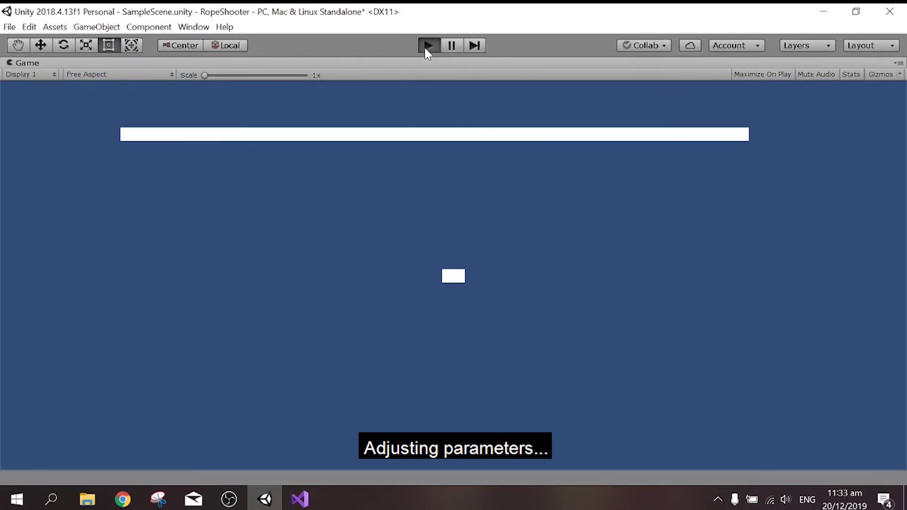
pyautogui.click(269, 156)
pyautogui.click(656, 164)
pyautogui.click(283, 173)
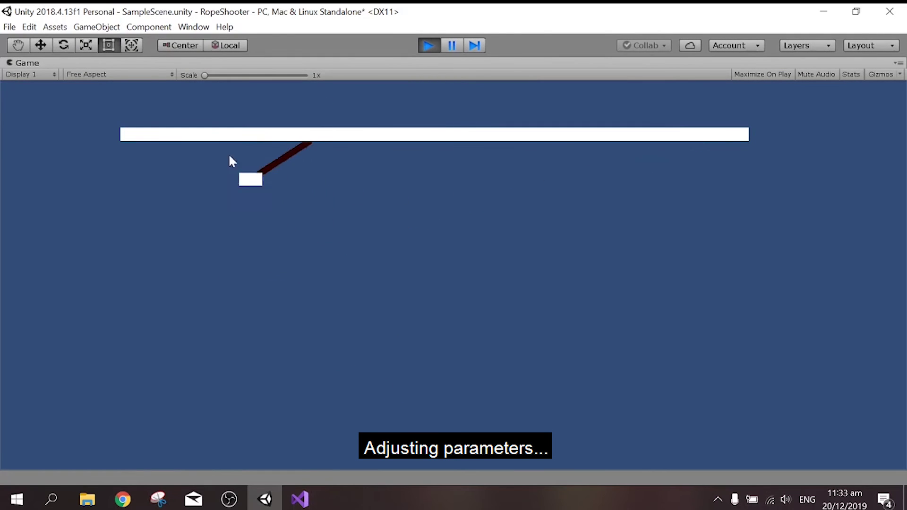
pyautogui.click(531, 146)
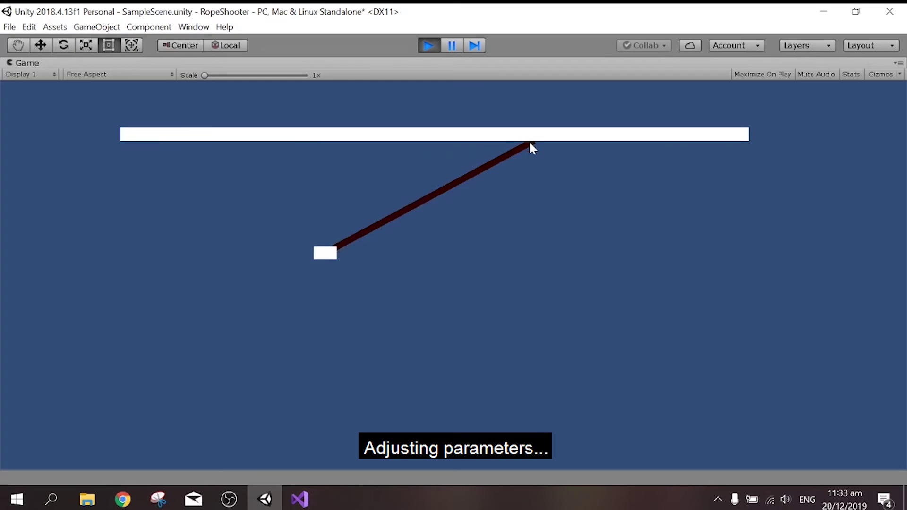
pyautogui.click(197, 150)
pyautogui.click(428, 45)
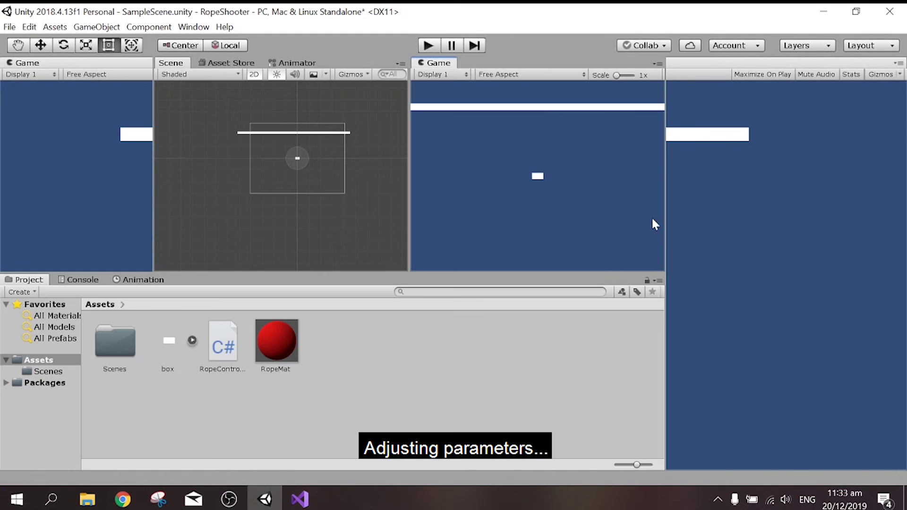
# - Set Frequency to 20 and test swings from several ceiling anchor points
pyautogui.write('20')
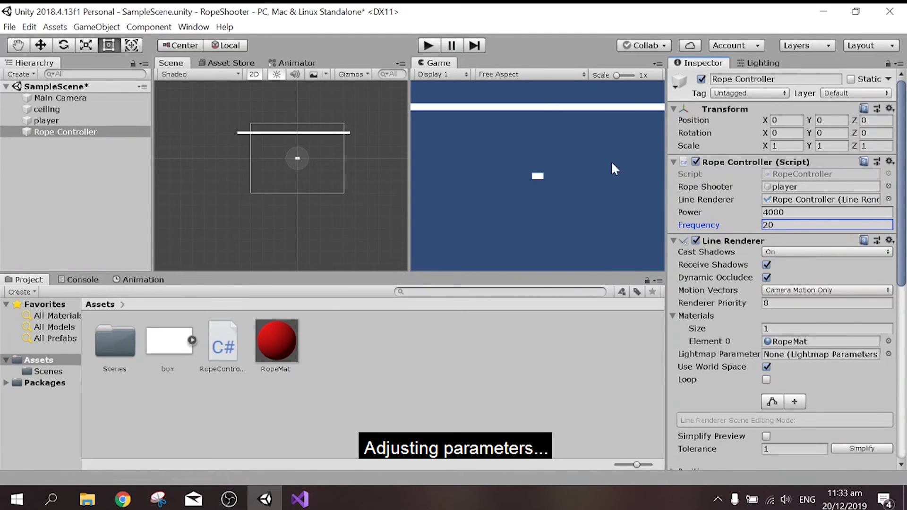
pyautogui.click(428, 46)
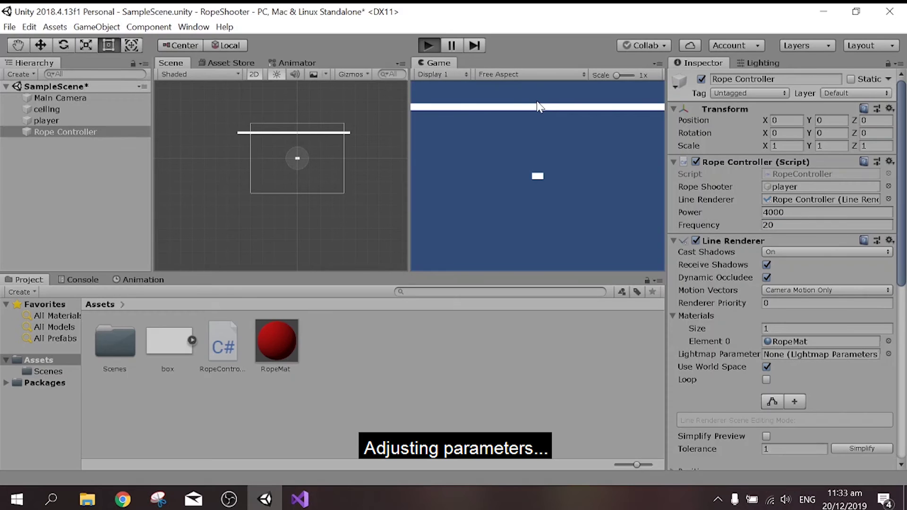
pyautogui.click(449, 123)
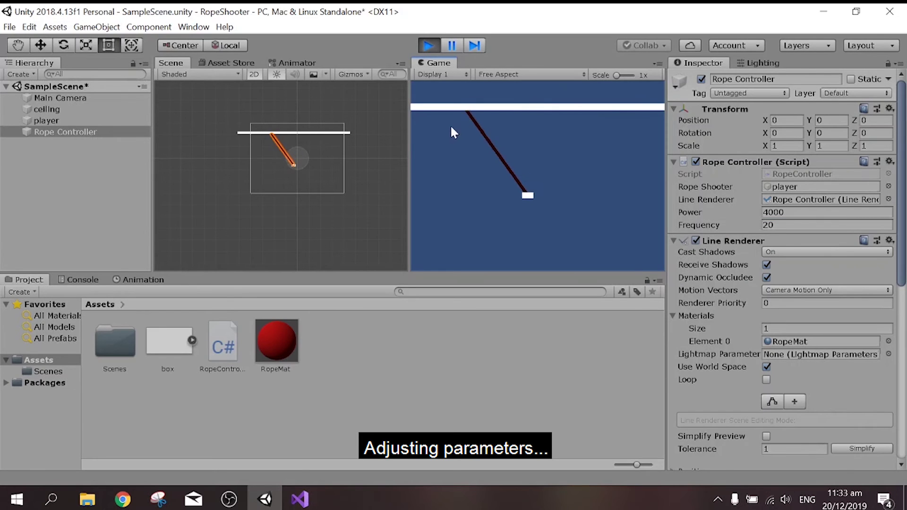
pyautogui.click(638, 113)
pyautogui.click(548, 113)
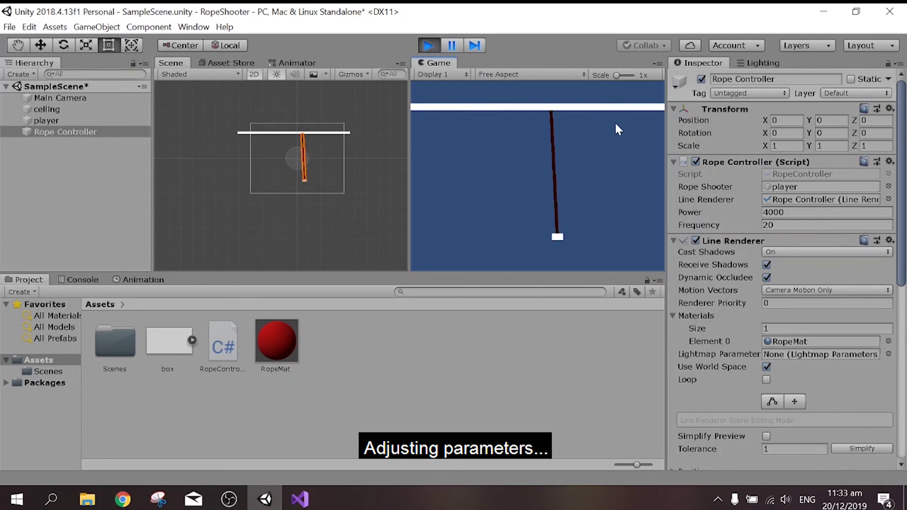
pyautogui.click(424, 120)
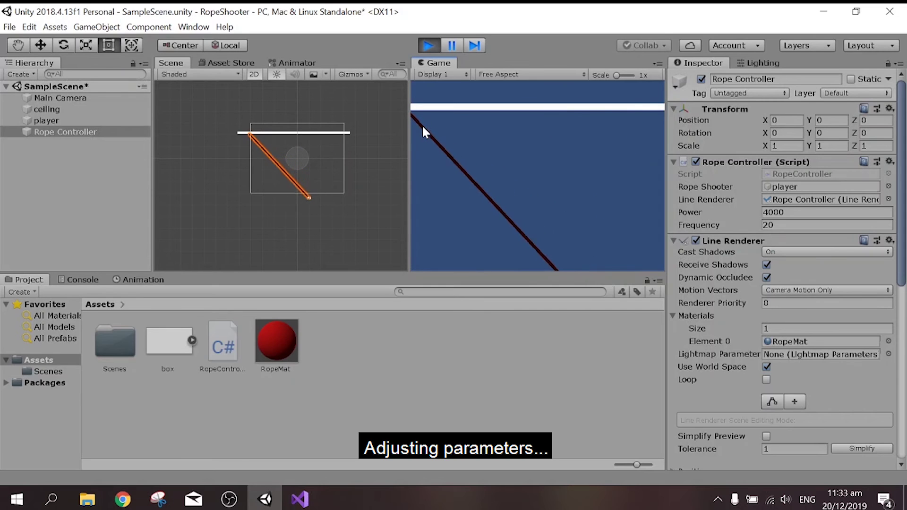
pyautogui.click(593, 114)
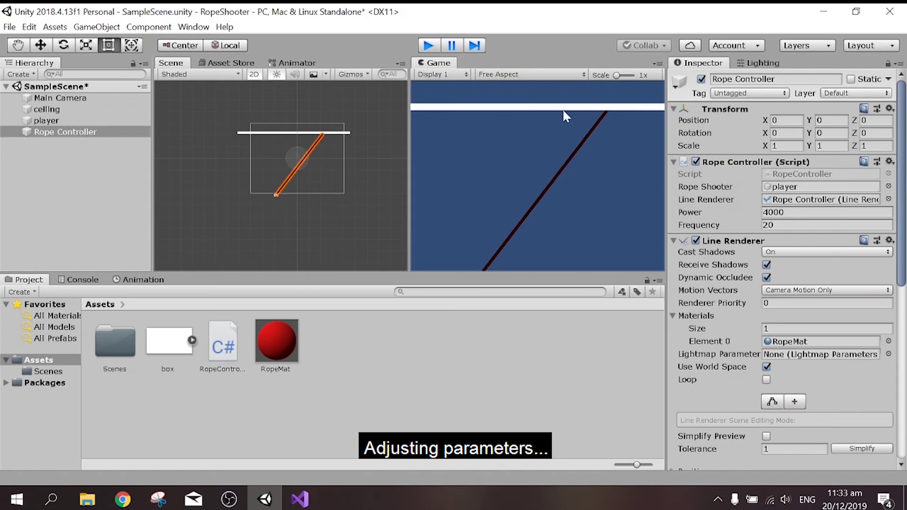
# - Leave Play mode and set Power to 10000 and Frequency to 5000
pyautogui.hotkey('ctrl', 'p')
pyautogui.click(702, 211)
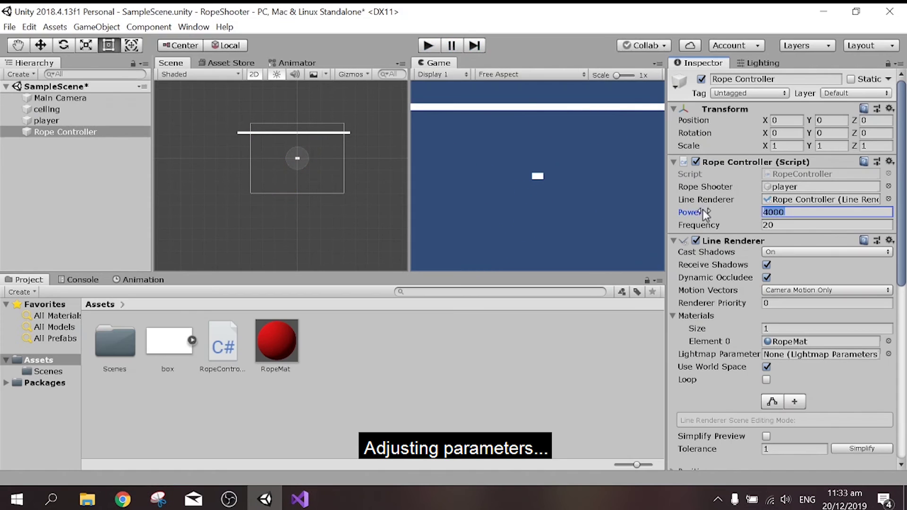
pyautogui.write('10000')
pyautogui.press('Tab')
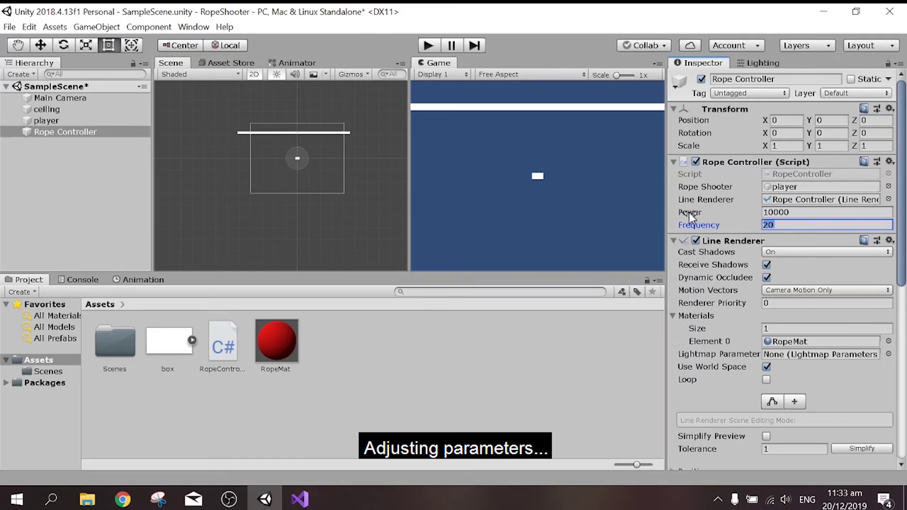
pyautogui.write('03')
pyautogui.write('5000')
# - Test-swing the player between several ceiling points at these values, then stop
pyautogui.hotkey('ctrl', 'p')
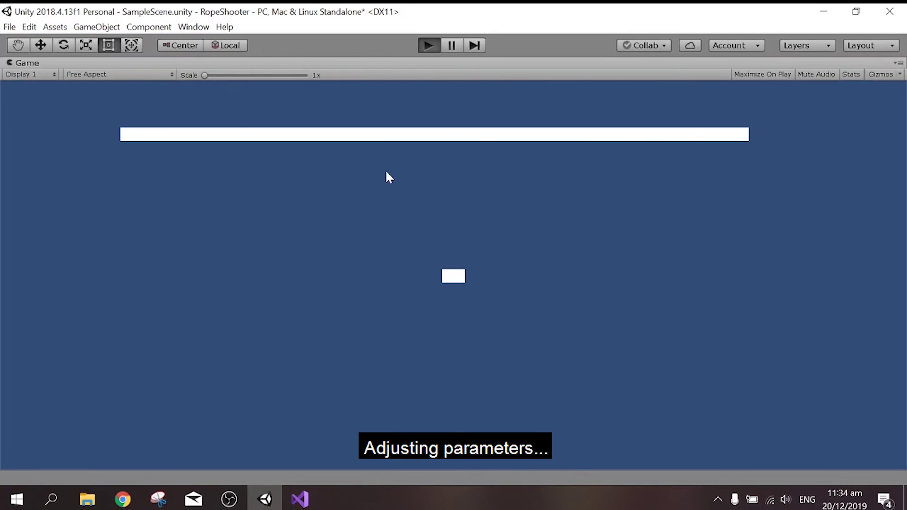
pyautogui.click(359, 165)
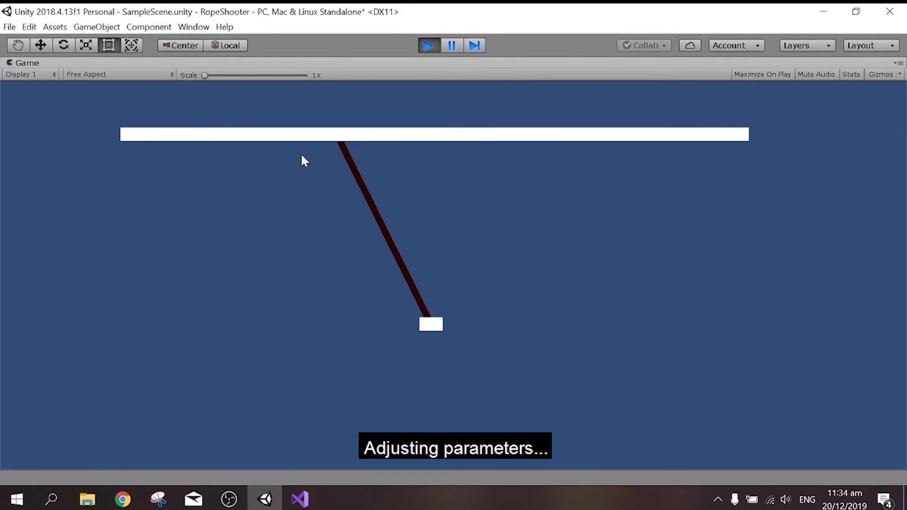
pyautogui.click(628, 153)
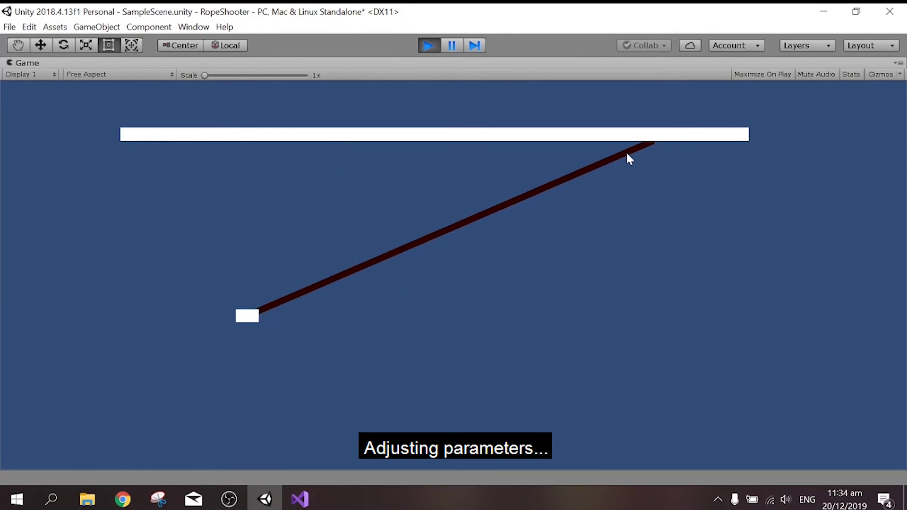
pyautogui.click(358, 159)
pyautogui.click(681, 161)
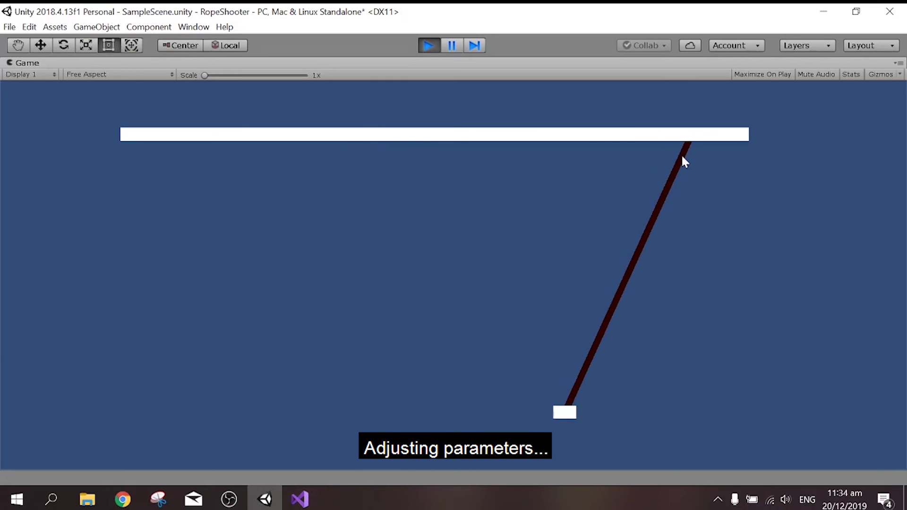
pyautogui.click(418, 152)
pyautogui.click(515, 156)
pyautogui.hotkey('ctrl', 'p')
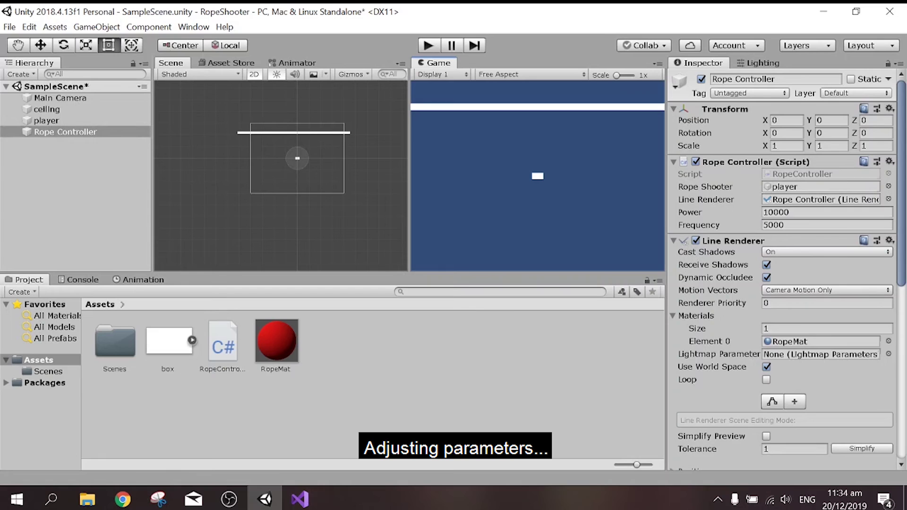
# - Set Power to 100000 and test-swing the player from several ceiling points
pyautogui.click(827, 212)
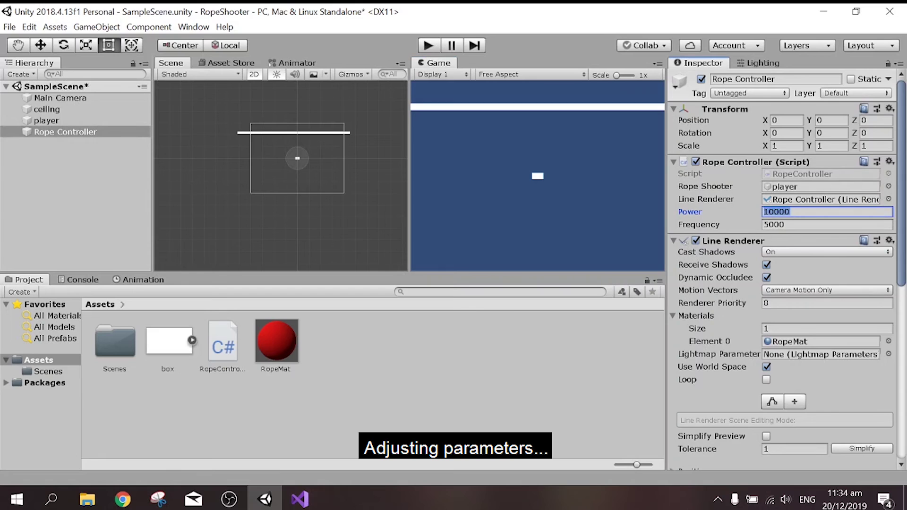
pyautogui.click(428, 46)
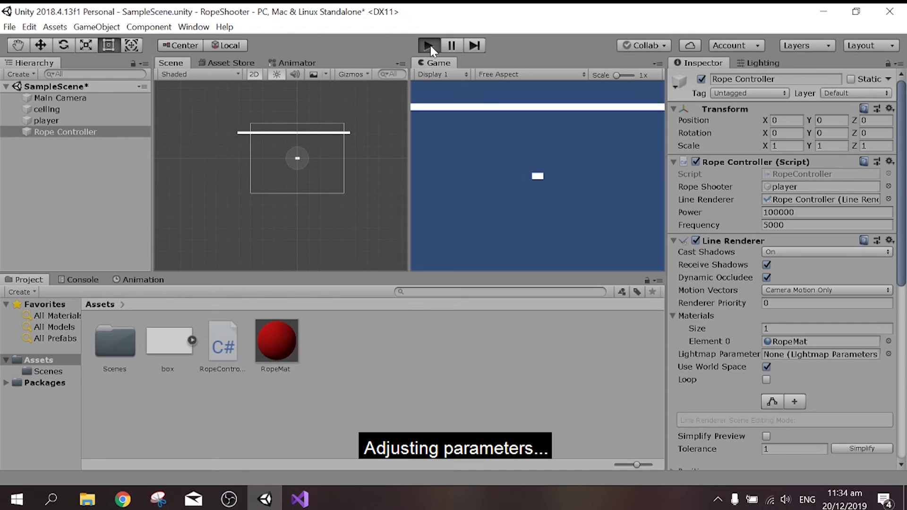
pyautogui.click(500, 132)
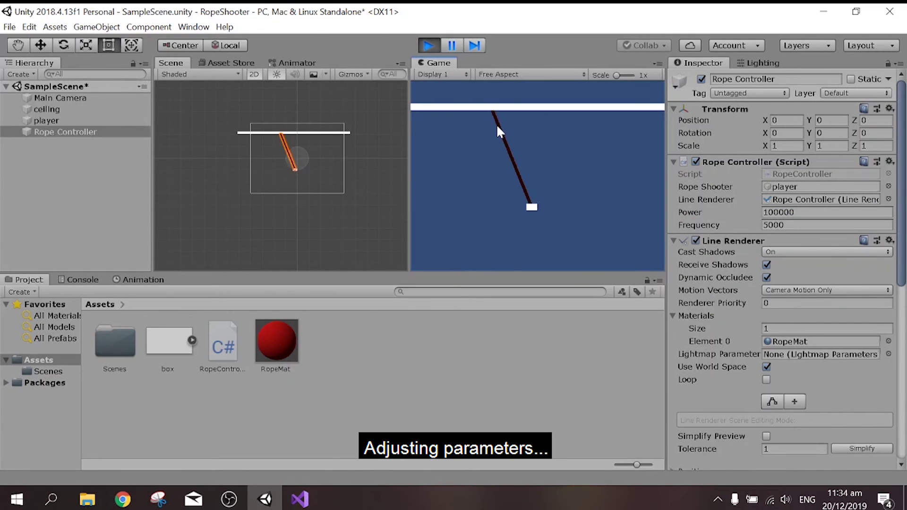
pyautogui.click(598, 111)
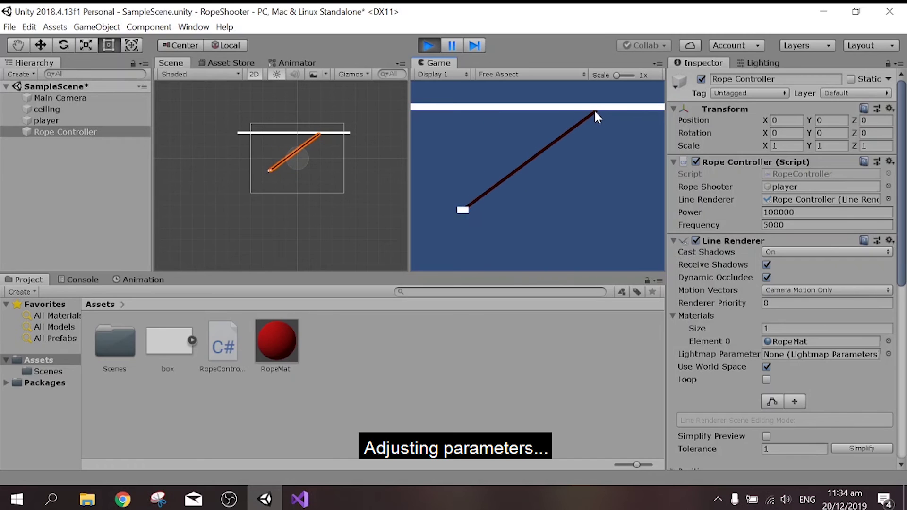
pyautogui.click(478, 116)
pyautogui.click(607, 113)
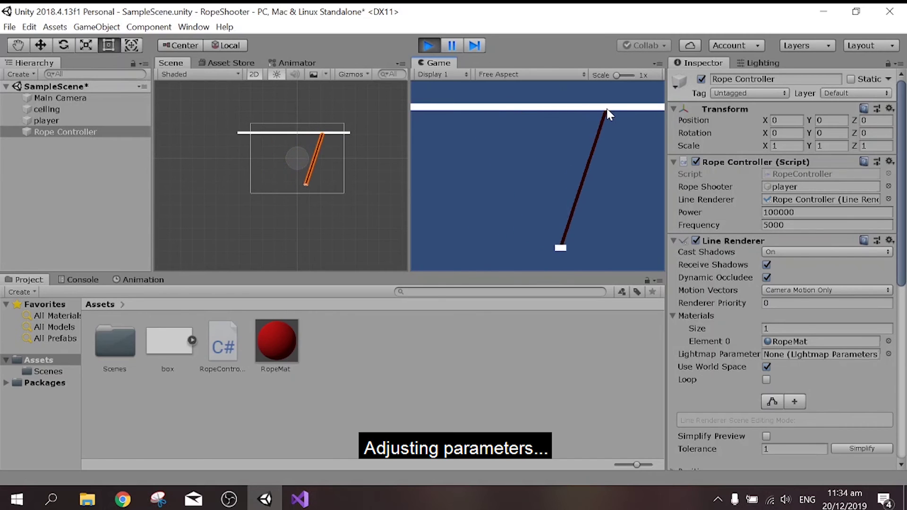
pyautogui.click(488, 112)
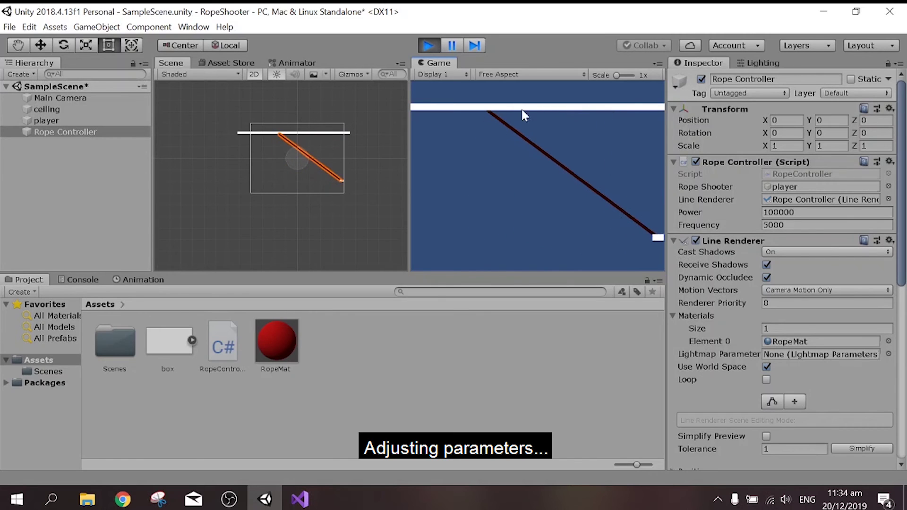
# - Change Frequency to 10 during play and test the swing, then stop
pyautogui.click(784, 224)
pyautogui.write('10')
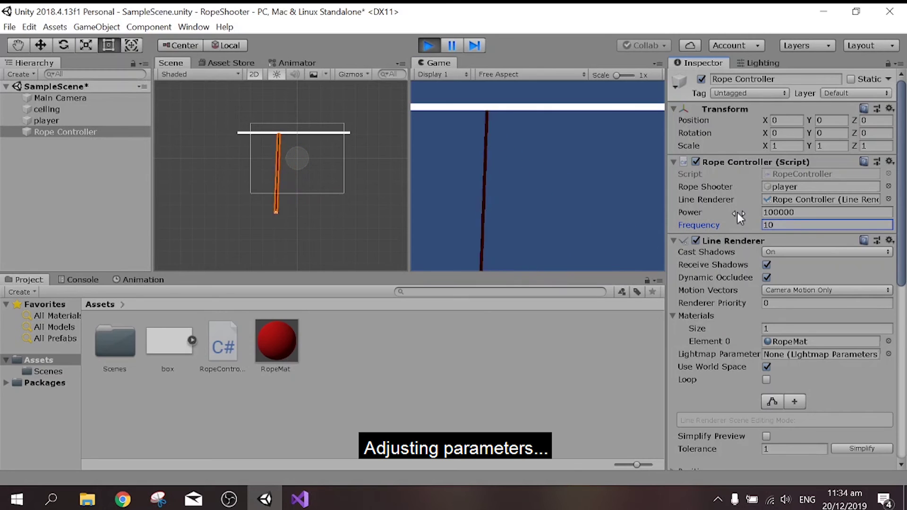
pyautogui.click(561, 115)
pyautogui.click(470, 121)
pyautogui.click(571, 128)
pyautogui.click(480, 130)
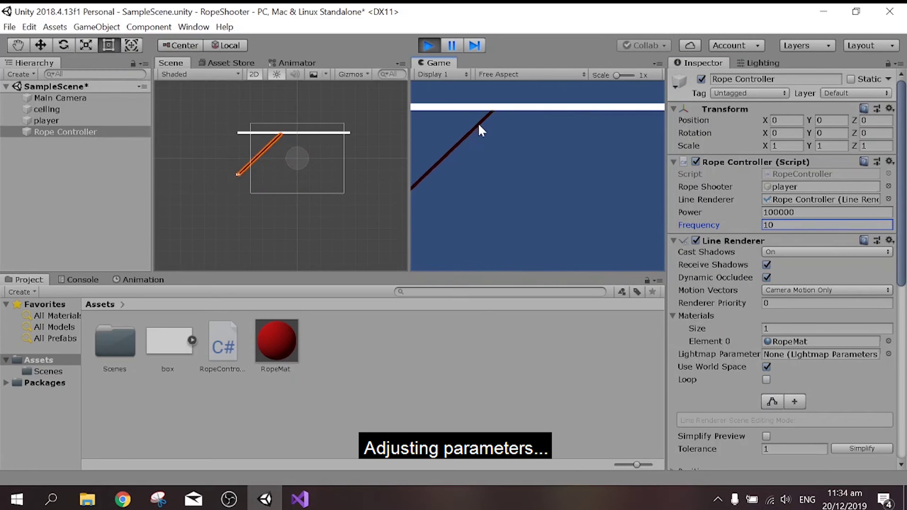
pyautogui.click(428, 45)
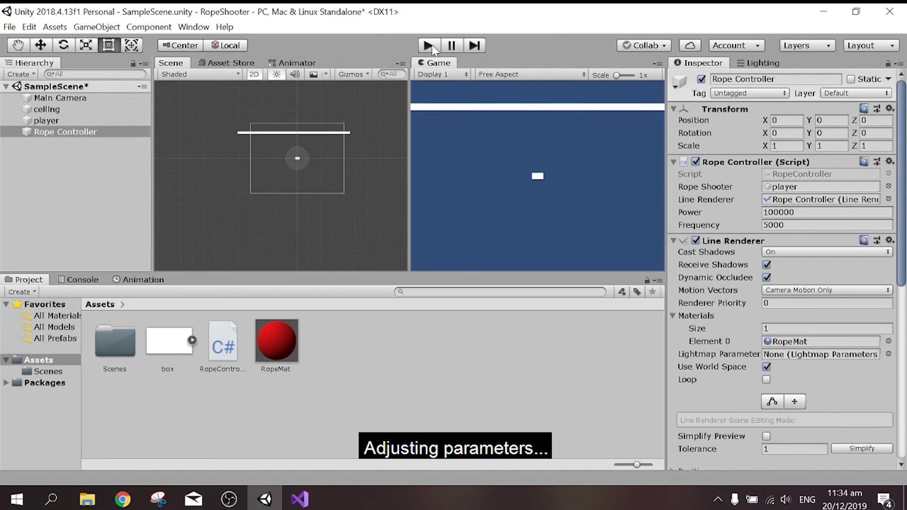
# - Rerun the game with Frequency 5 and fire ropes at the ceiling
pyautogui.click(431, 47)
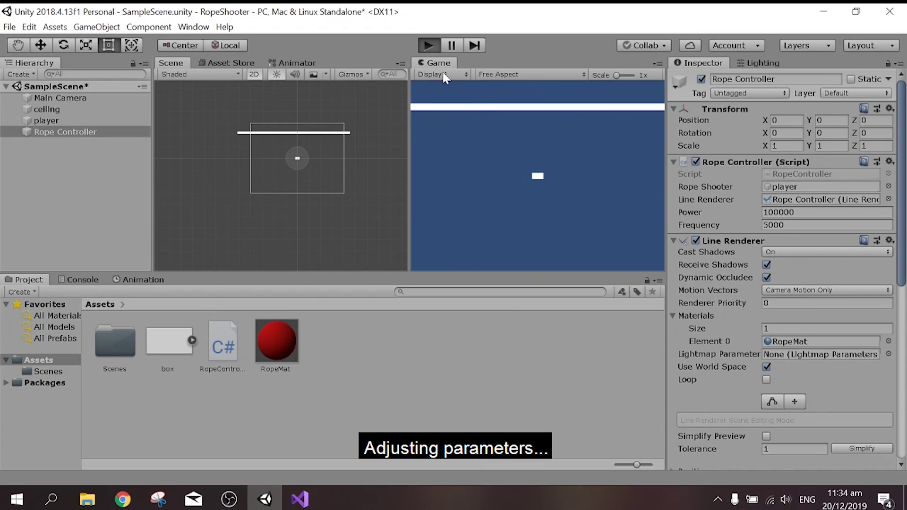
pyautogui.click(787, 224)
pyautogui.write('5')
pyautogui.click(511, 135)
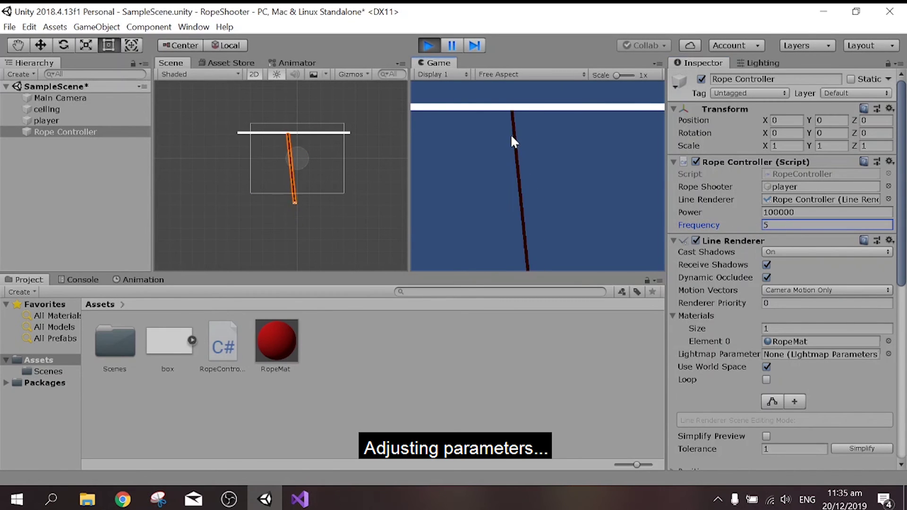
pyautogui.click(614, 126)
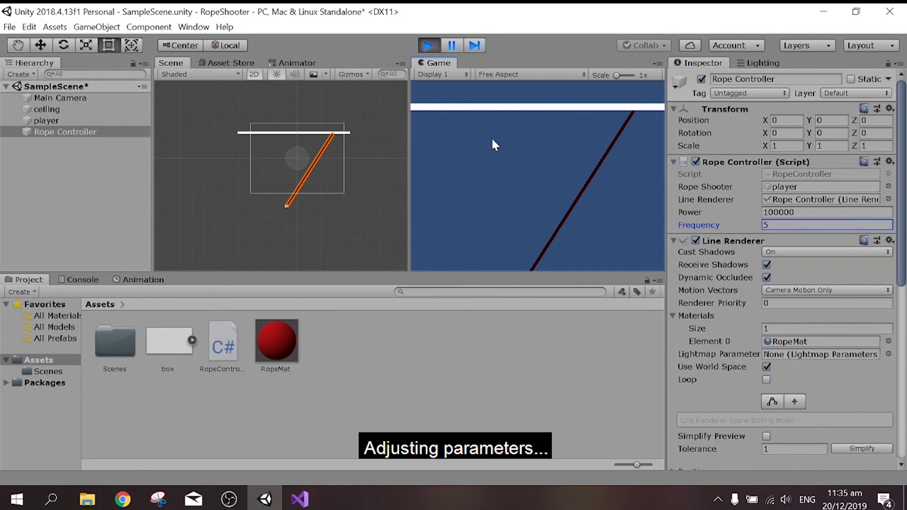
pyautogui.click(428, 46)
# - Set Frequency to 0.6 and run the game
pyautogui.click(784, 225)
pyautogui.write('0.6')
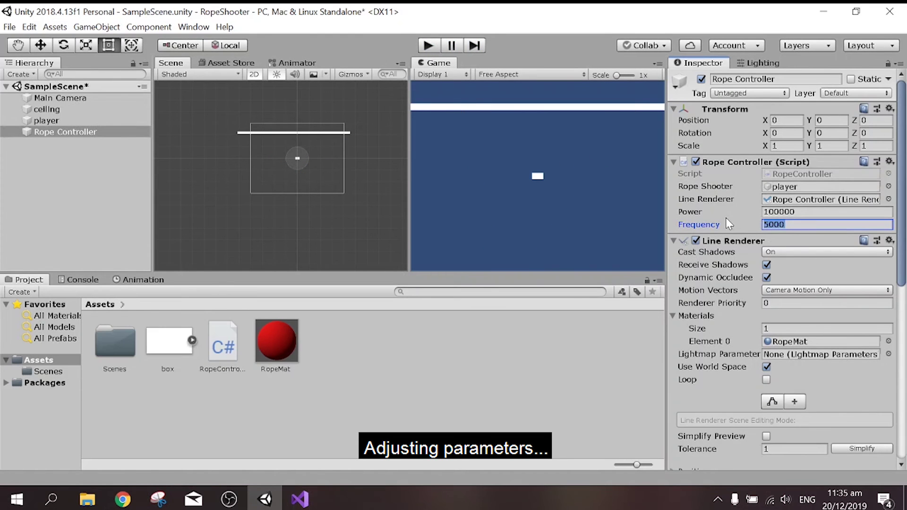
pyautogui.click(435, 48)
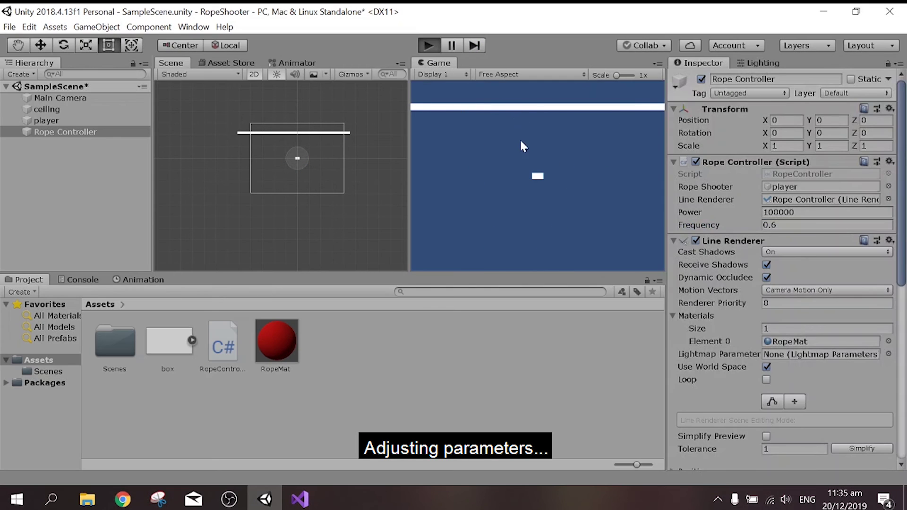
# - Lower Power to 5000, re-entering it after leaving Play mode so it persists
pyautogui.click(468, 113)
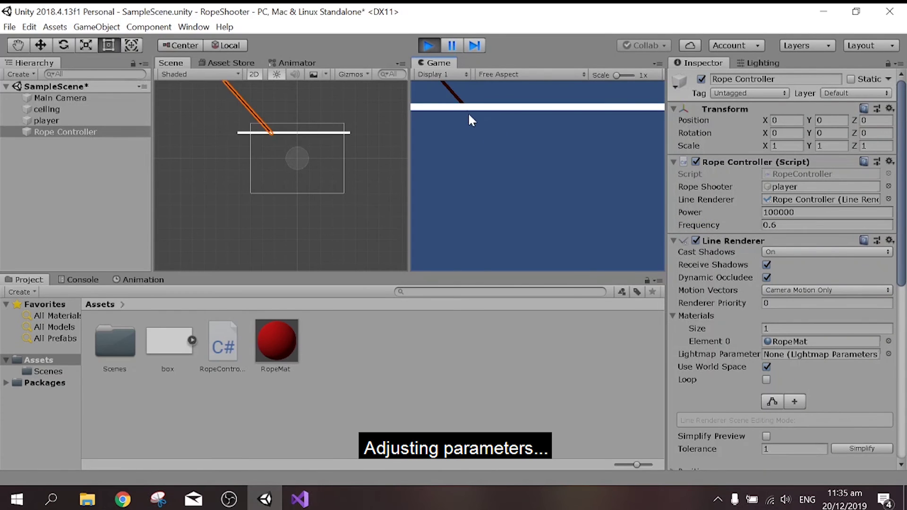
pyautogui.click(714, 211)
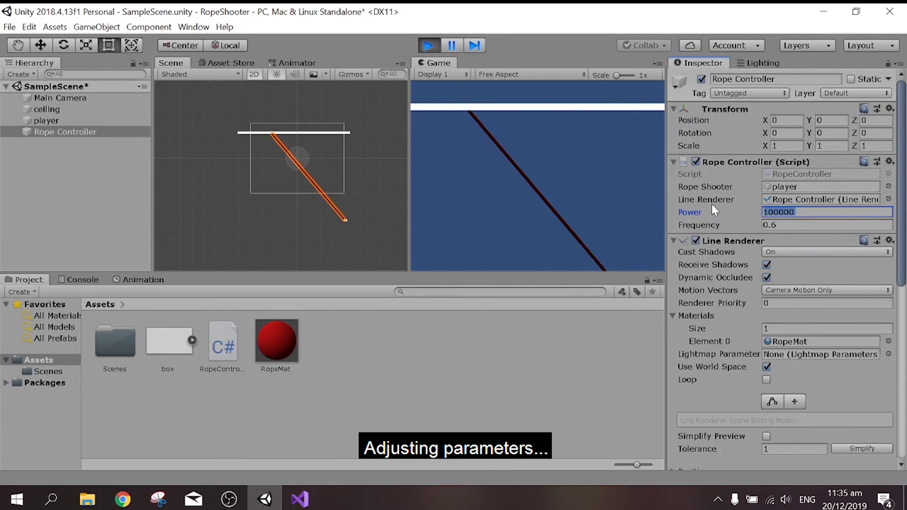
pyautogui.write('5000')
pyautogui.hotkey('ctrl', 'p')
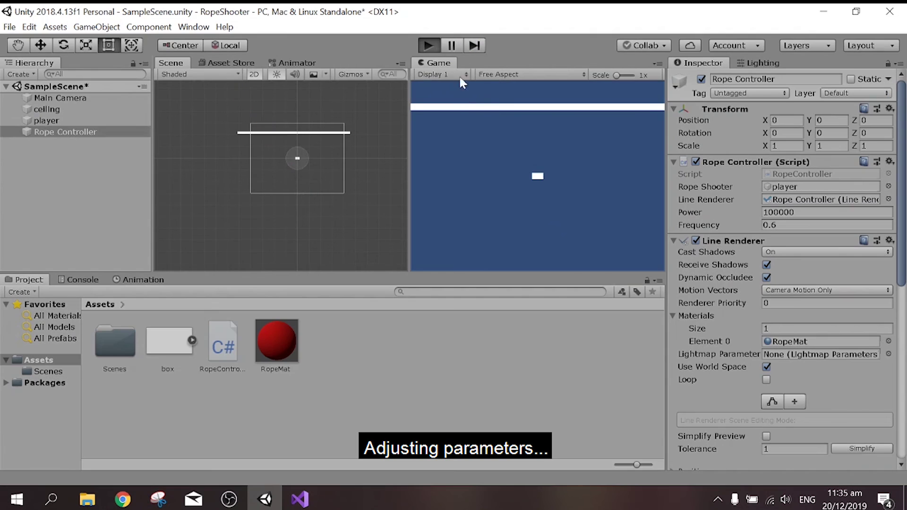
pyautogui.hotkey('ctrl', 'p')
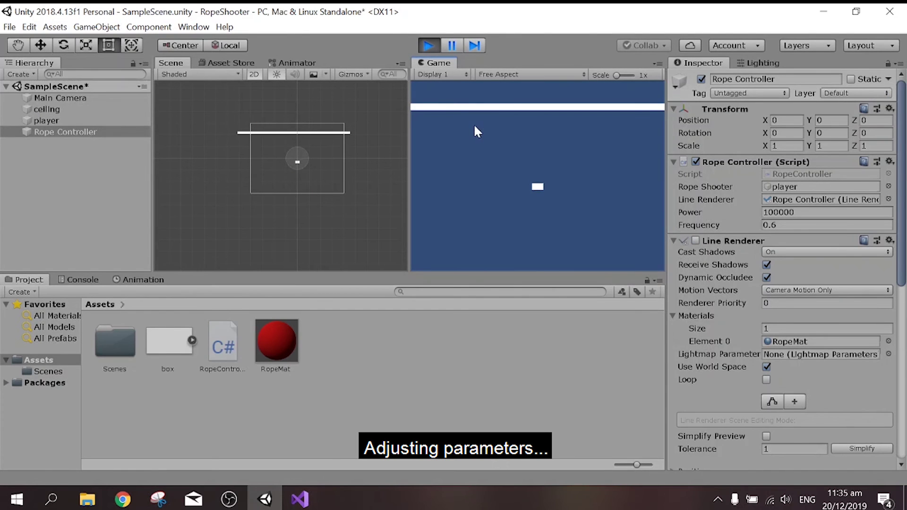
pyautogui.click(442, 106)
pyautogui.hotkey('ctrl', 'p')
pyautogui.click(711, 212)
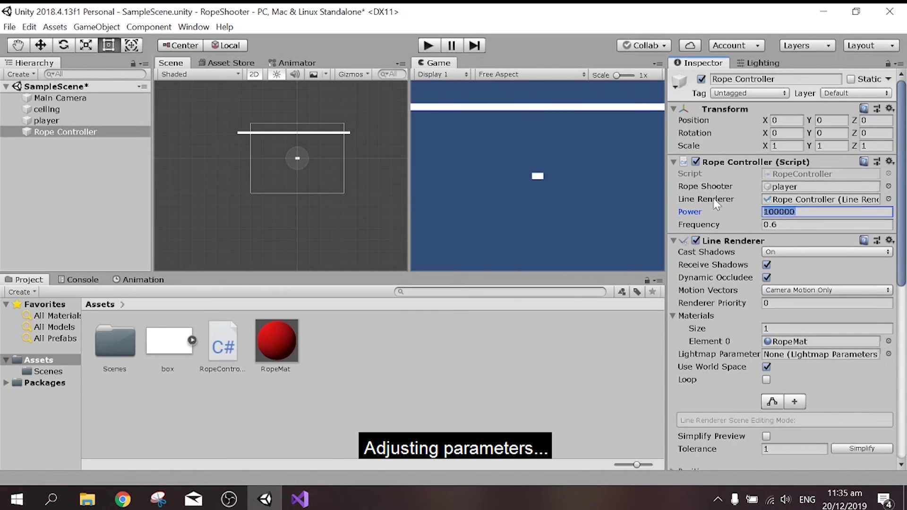
pyautogui.write('5000')
# - Test Power 5000 by shooting ropes at several ceiling points, then stop
pyautogui.click(429, 46)
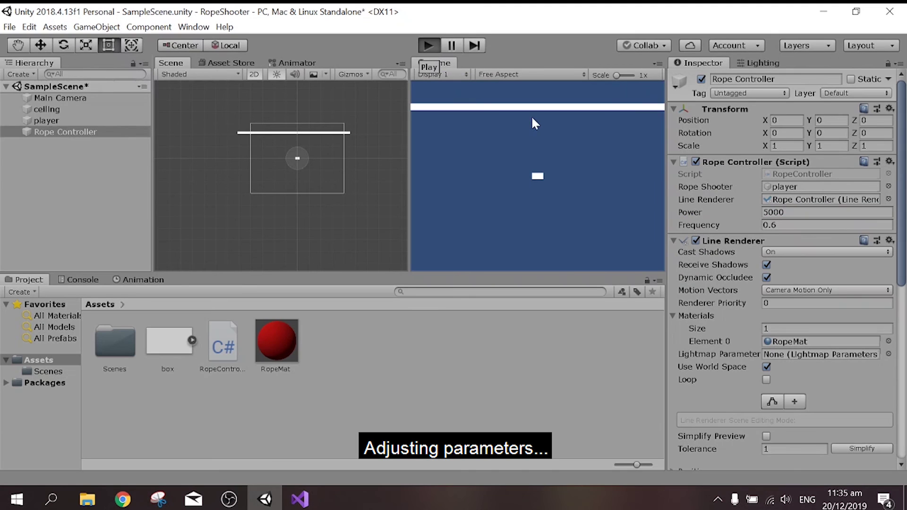
pyautogui.click(515, 123)
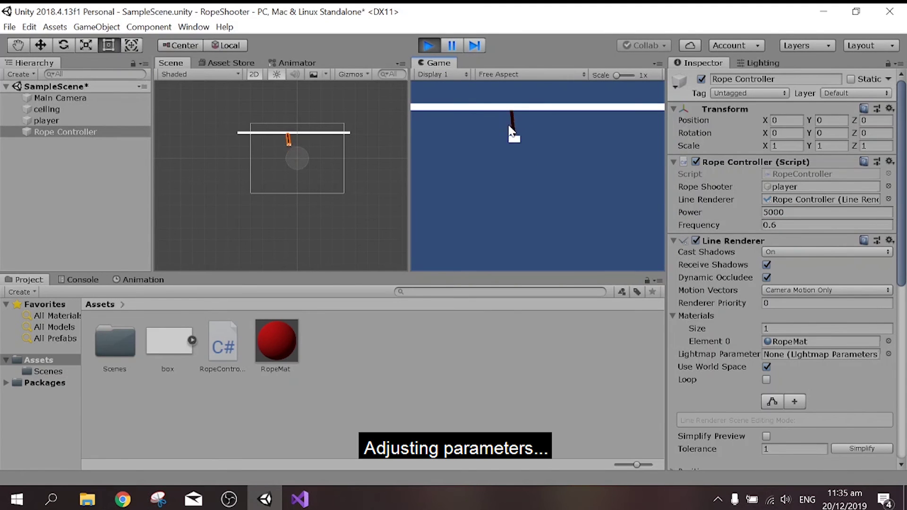
pyautogui.click(583, 122)
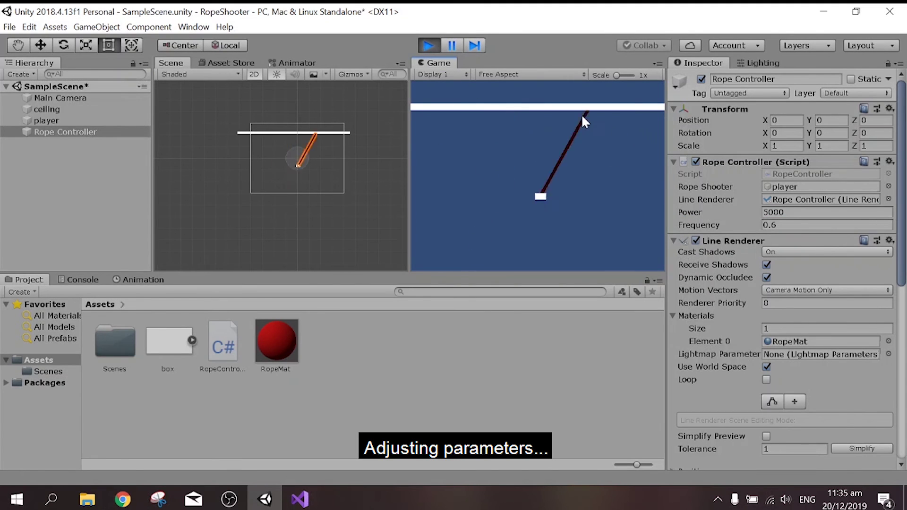
pyautogui.click(432, 119)
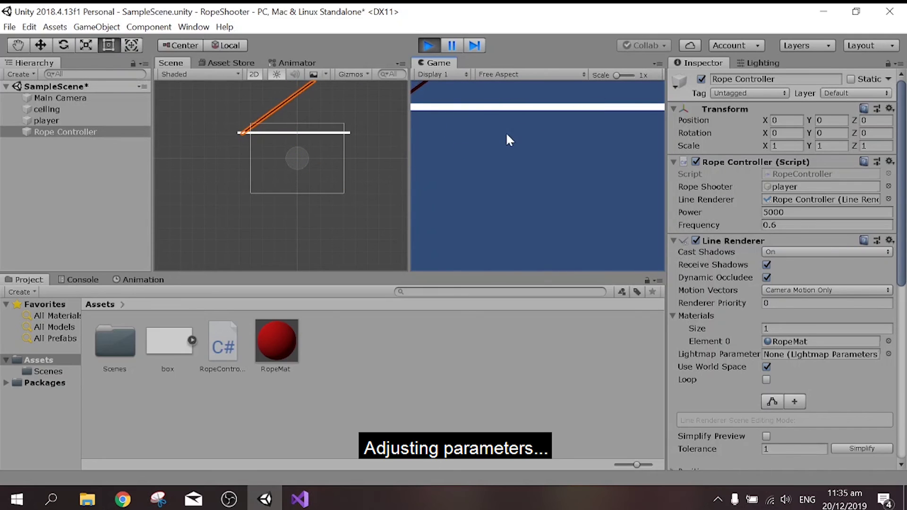
pyautogui.click(576, 113)
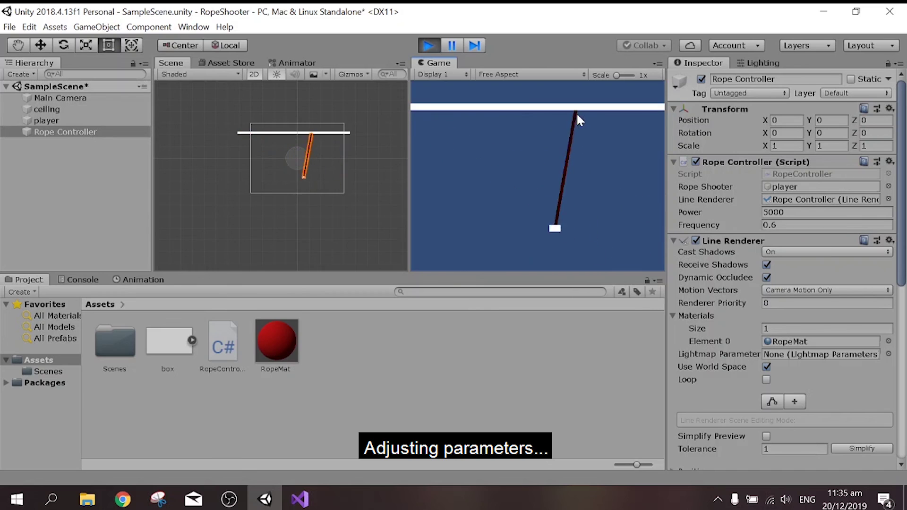
pyautogui.click(467, 114)
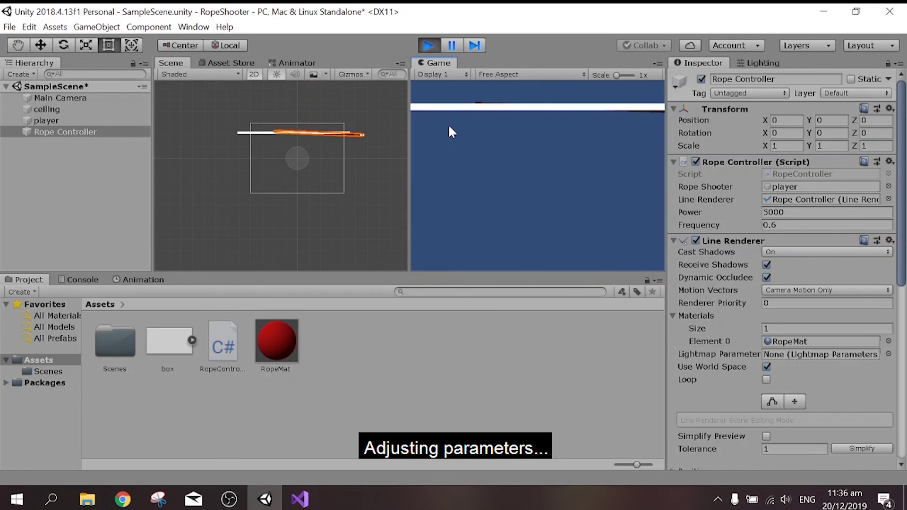
pyautogui.click(429, 47)
# - Start a new line after the frequency assignment in fire() in RopeController.cs
pyautogui.hotkey('alt', 'Tab')
pyautogui.scroll(-1, 331, 265)
pyautogui.scroll(-1, 331, 264)
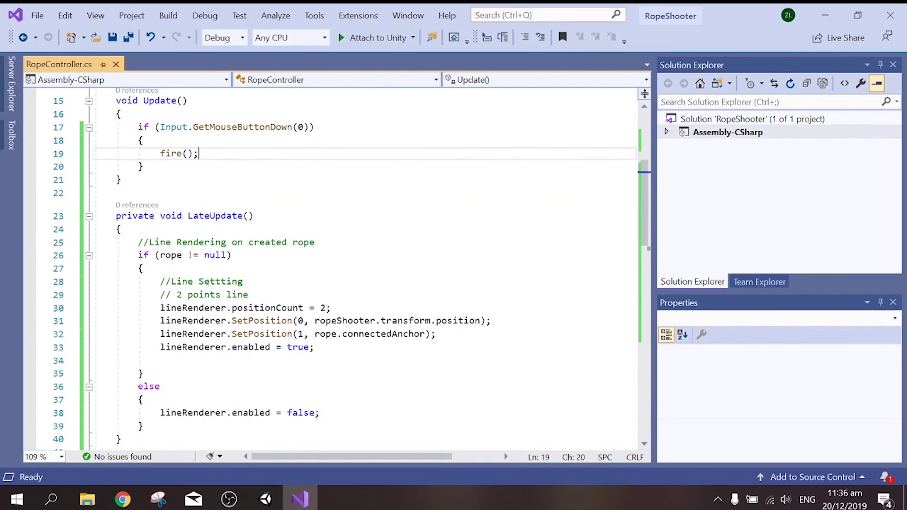
pyautogui.scroll(-1, 331, 265)
pyautogui.scroll(-7, 331, 265)
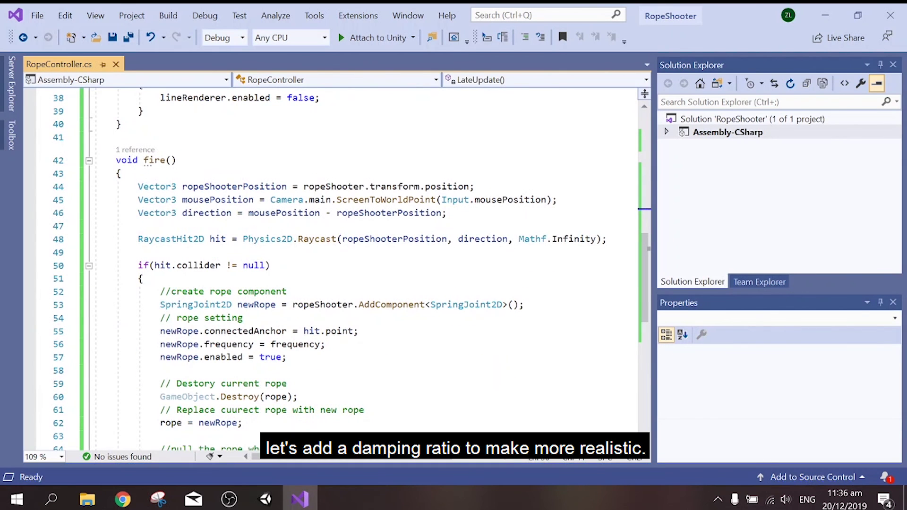
pyautogui.click(287, 357)
pyautogui.click(330, 331)
pyautogui.click(326, 345)
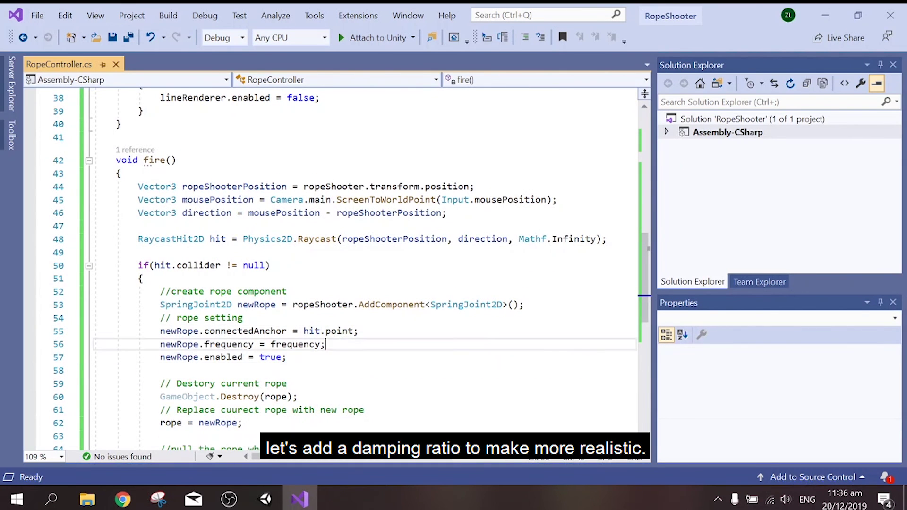
pyautogui.press('Return')
# - Write 'newRope.dampingRatio = 2;' and save RopeController.cs
pyautogui.write('mre')
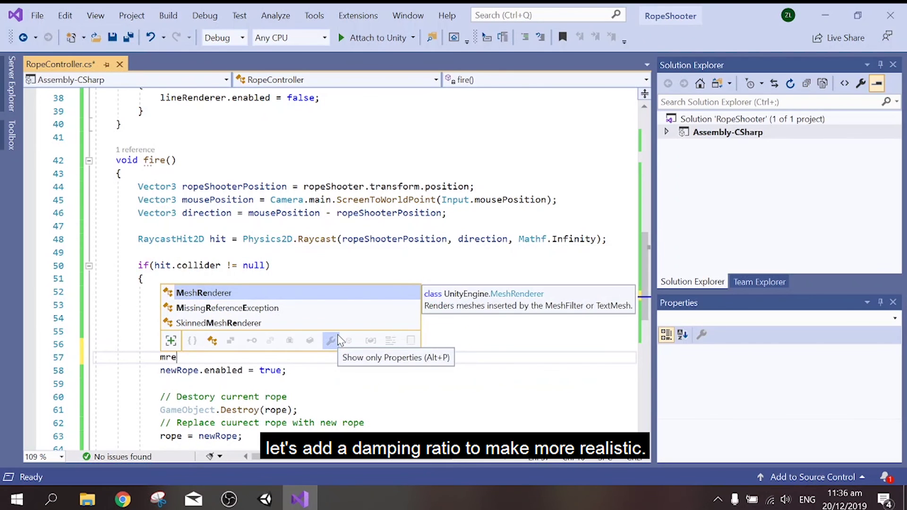
pyautogui.press('BackSpace')
pyautogui.press('BackSpace')
pyautogui.write('new')
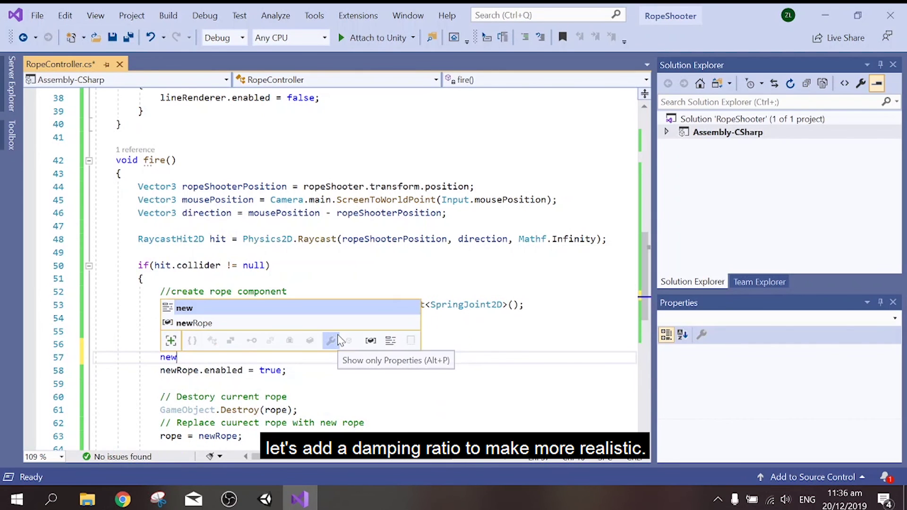
pyautogui.press('Escape')
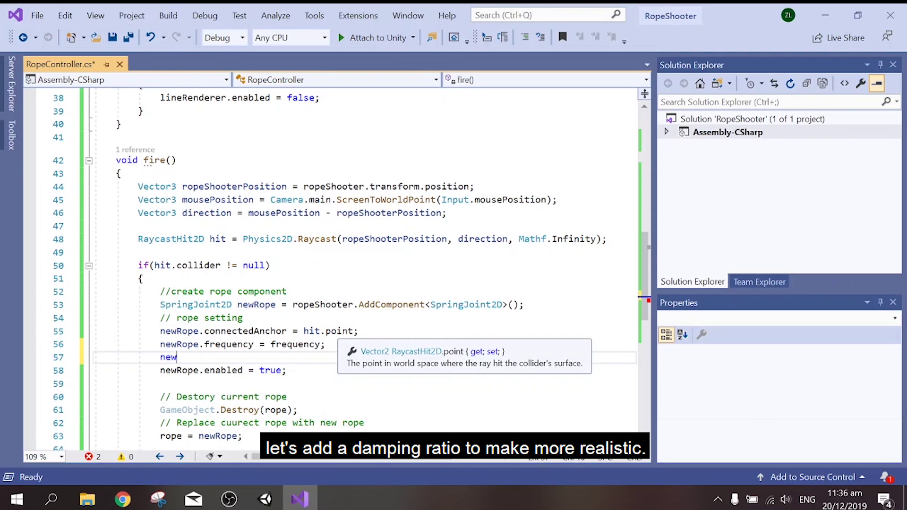
pyautogui.write('Rope')
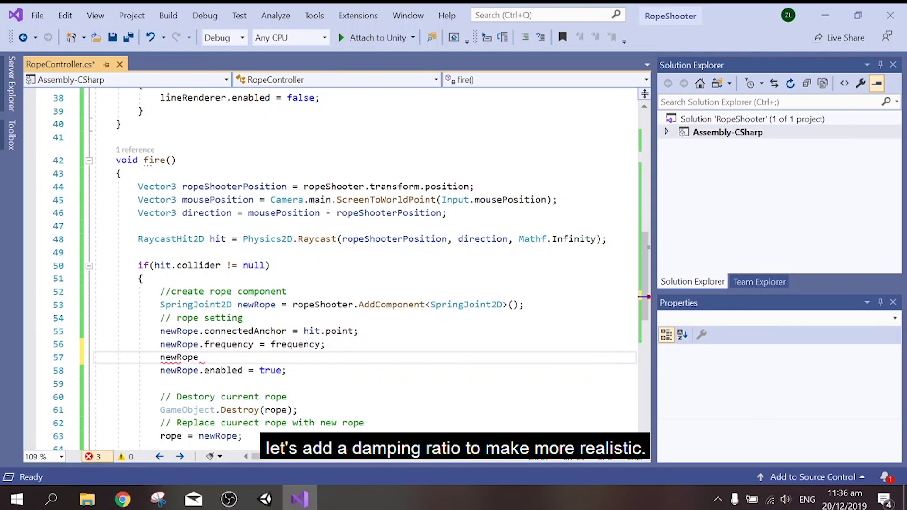
pyautogui.write('.d')
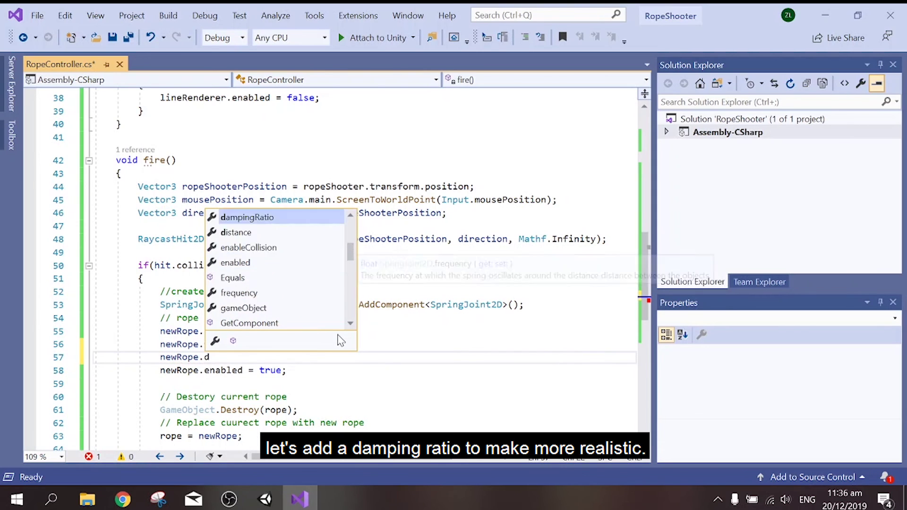
pyautogui.write('a')
pyautogui.press('Tab')
pyautogui.write('=')
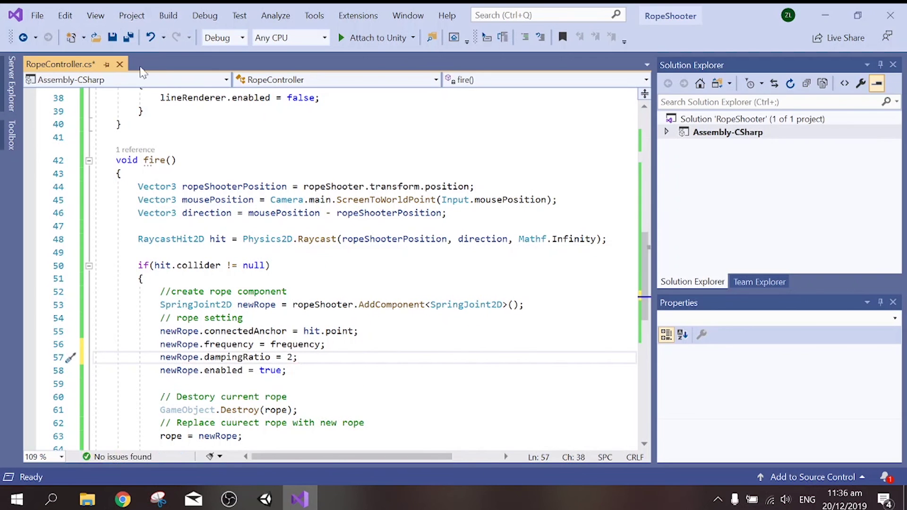
pyautogui.click(128, 38)
pyautogui.scroll(5, 330, 270)
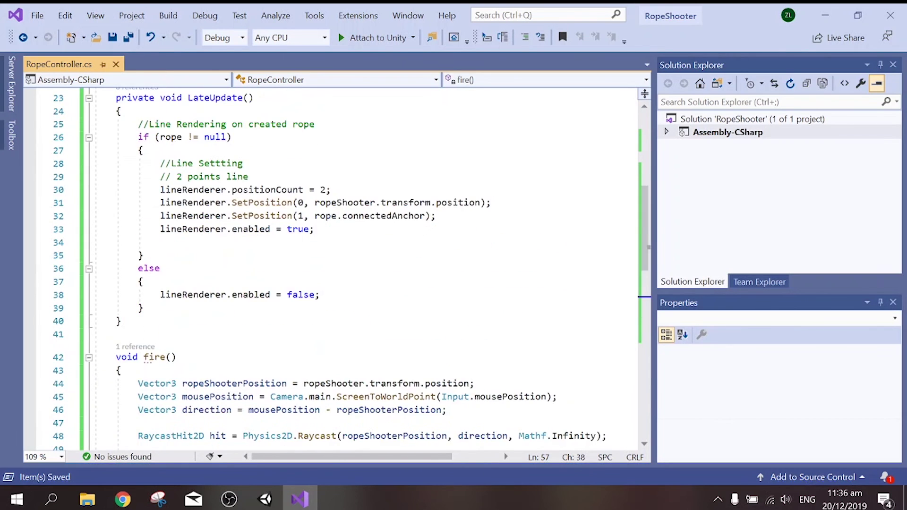
pyautogui.scroll(5, 331, 269)
# - Add a public float damping field below the frequency field
pyautogui.scroll(1, 330, 269)
pyautogui.click(243, 182)
pyautogui.press('Return')
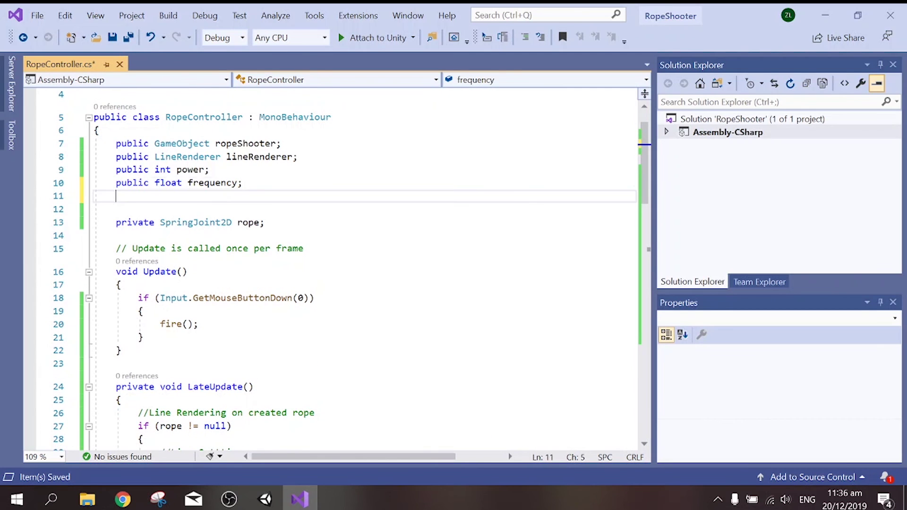
pyautogui.write('b')
pyautogui.press('BackSpace')
pyautogui.write('plu')
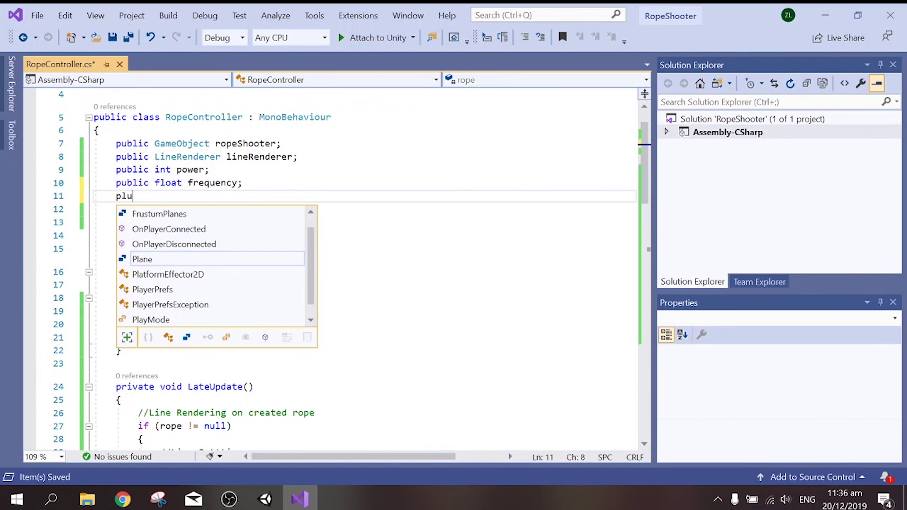
pyautogui.press('BackSpace')
pyautogui.press('BackSpace')
pyautogui.write('ubl')
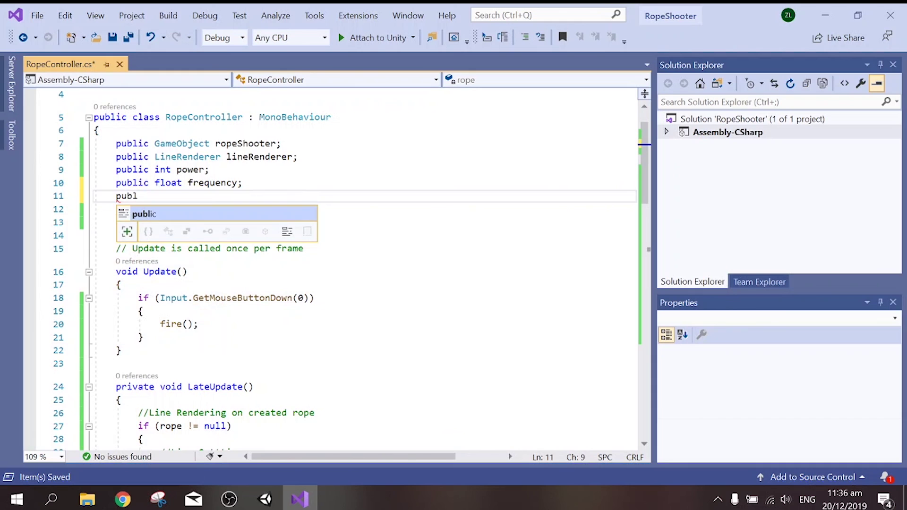
pyautogui.press('Tab')
pyautogui.write('t ')
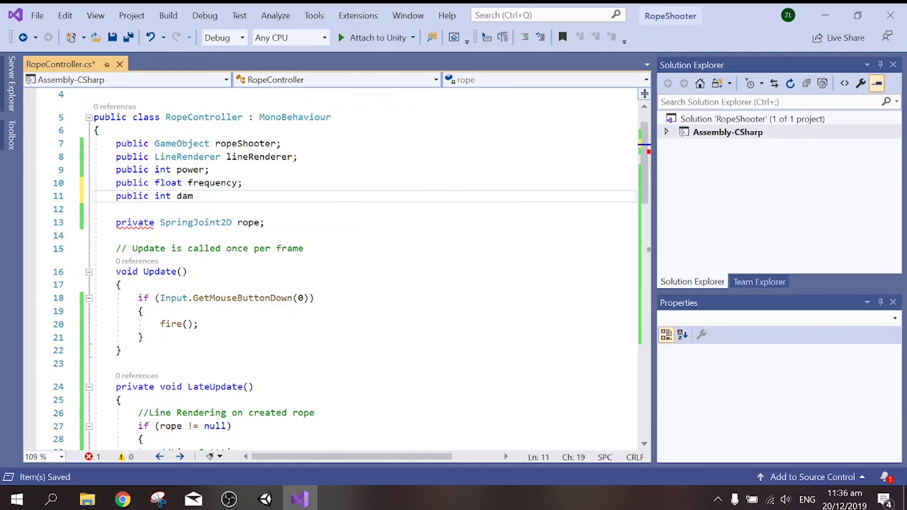
pyautogui.write('ng')
pyautogui.press('Return')
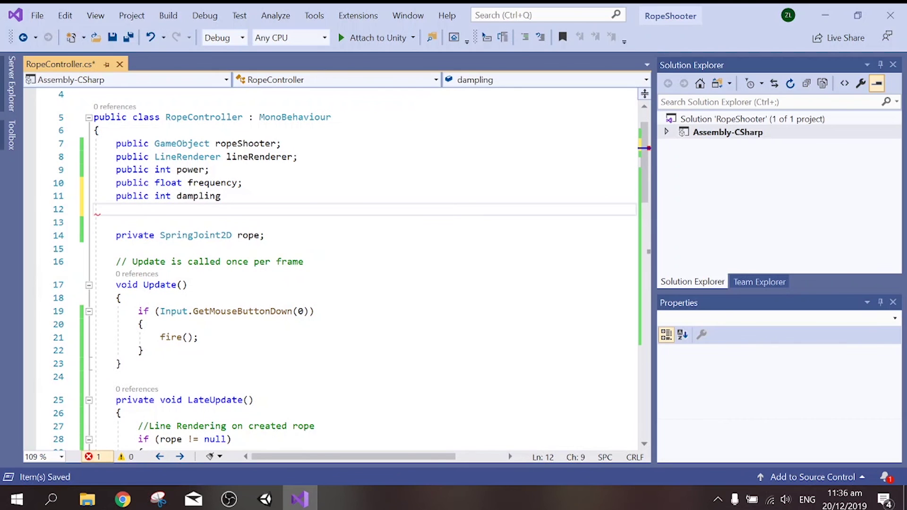
pyautogui.press('BackSpace')
pyautogui.write(';')
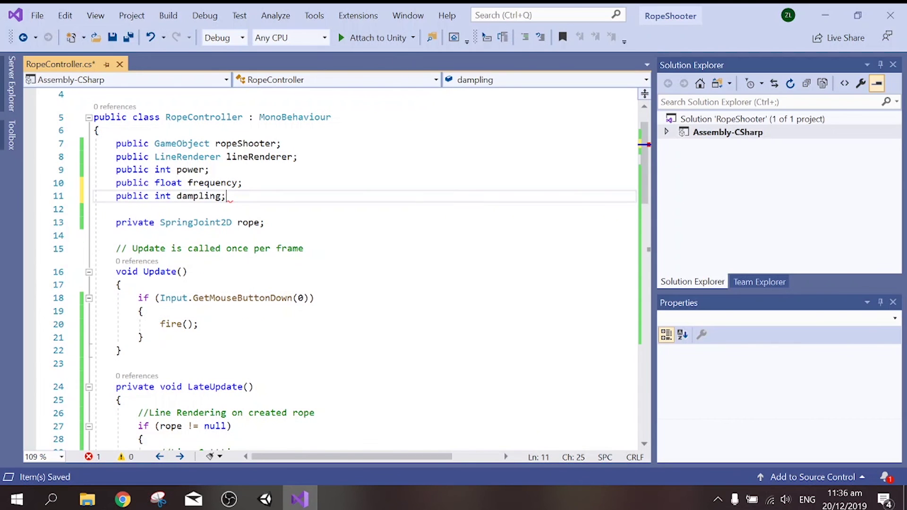
# - Correct the misspelled field name to 'damping'
pyautogui.scroll(-5, 330, 270)
pyautogui.scroll(-6, 330, 269)
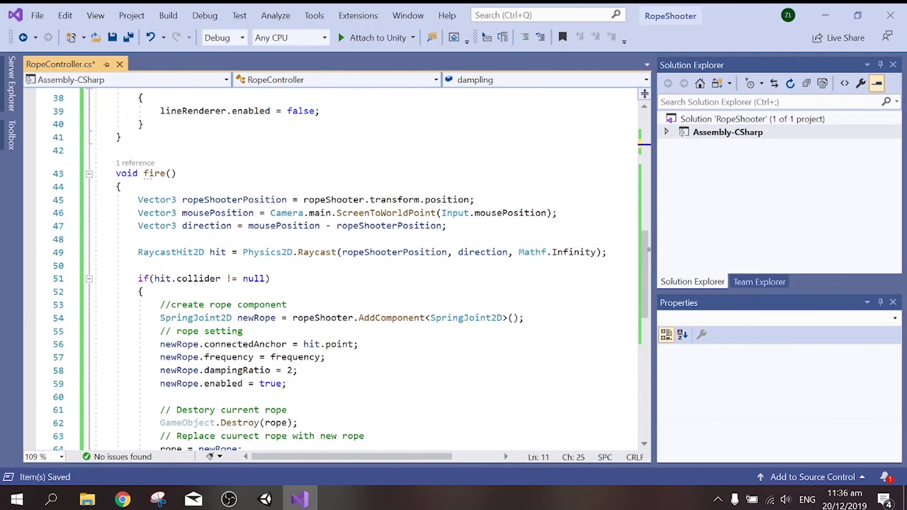
pyautogui.scroll(10, 330, 269)
pyautogui.scroll(3, 331, 269)
pyautogui.click(204, 235)
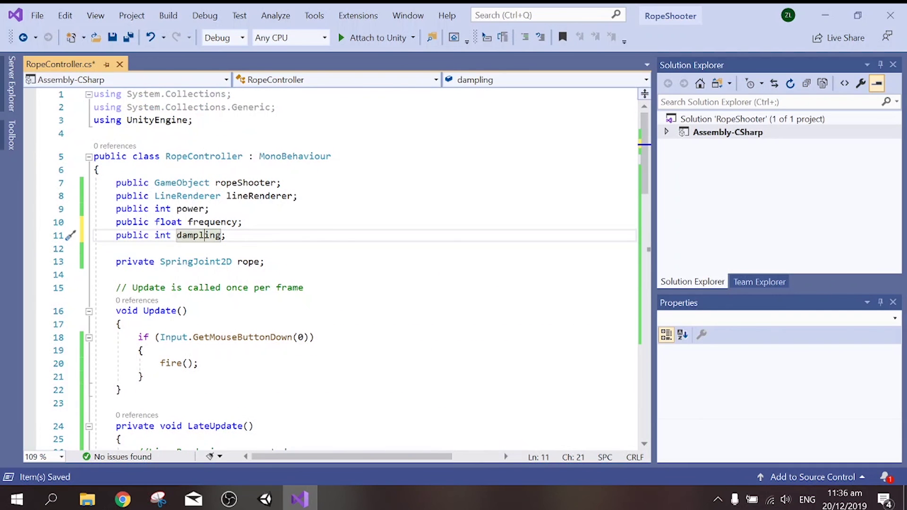
pyautogui.press('BackSpace')
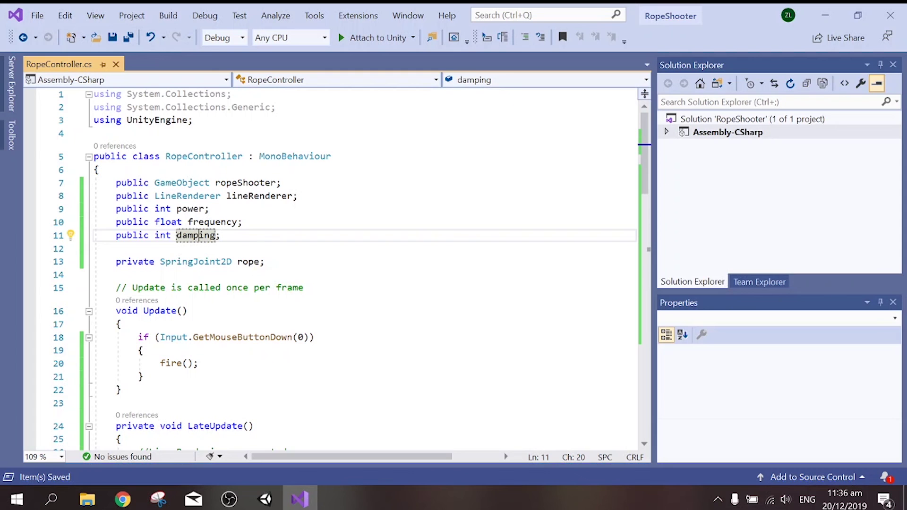
# - Replace dampingRatio's hard-coded 2 with the damping field, then go back to Unity
pyautogui.doubleClick(196, 236)
pyautogui.hotkey('ctrl', 'c')
pyautogui.scroll(-9, 283, 340)
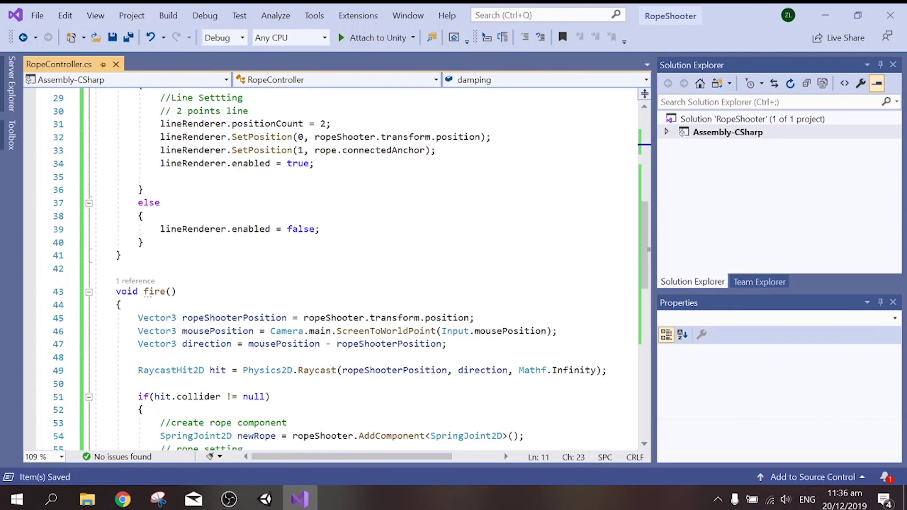
pyautogui.scroll(-4, 283, 340)
pyautogui.doubleClick(291, 331)
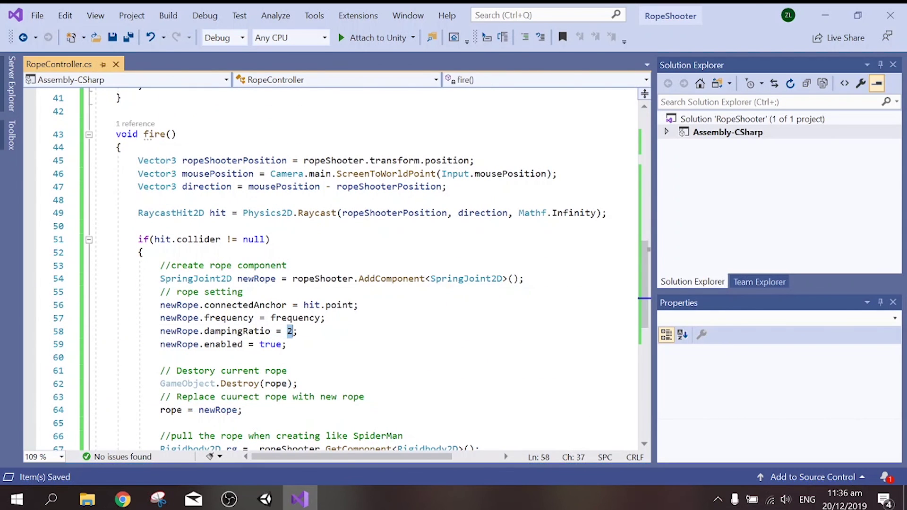
pyautogui.hotkey('ctrl', 'v')
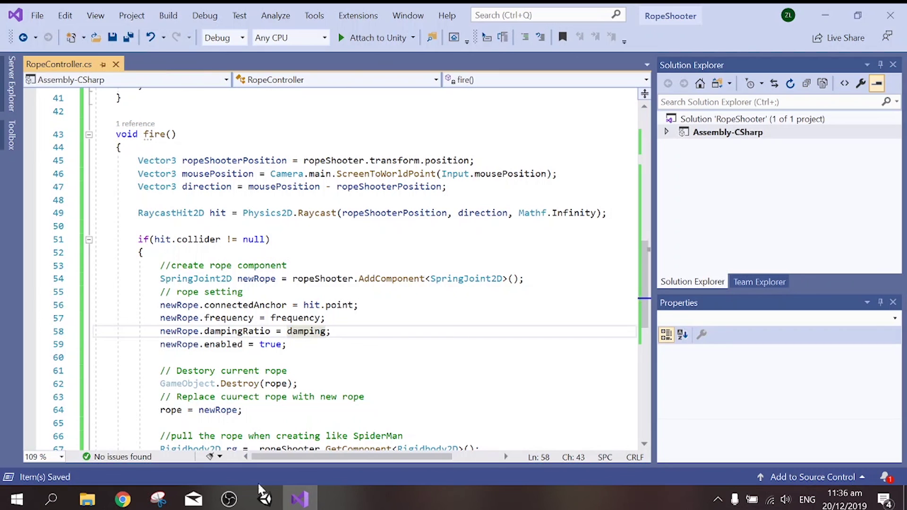
pyautogui.click(265, 499)
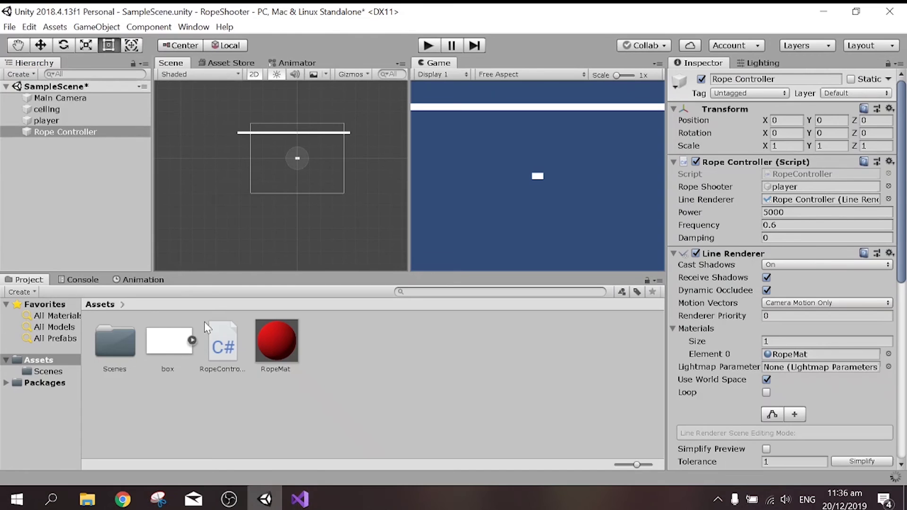
# - Set Damping to 2, play, and fire ropes above, right and left of the box
pyautogui.click(773, 239)
pyautogui.write('2')
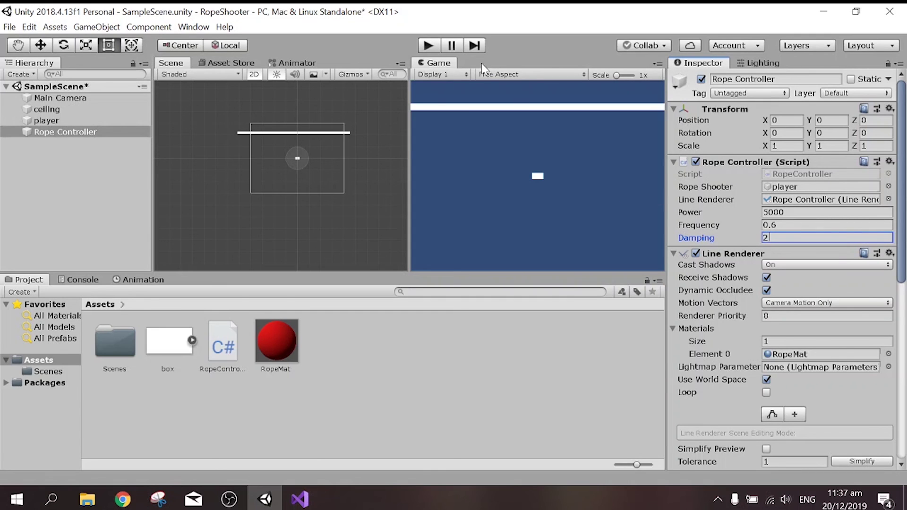
pyautogui.click(429, 45)
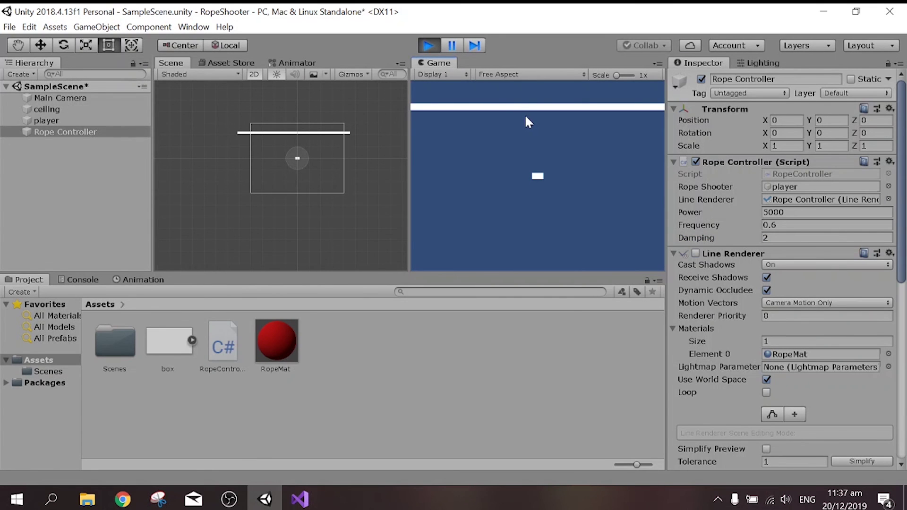
pyautogui.click(523, 126)
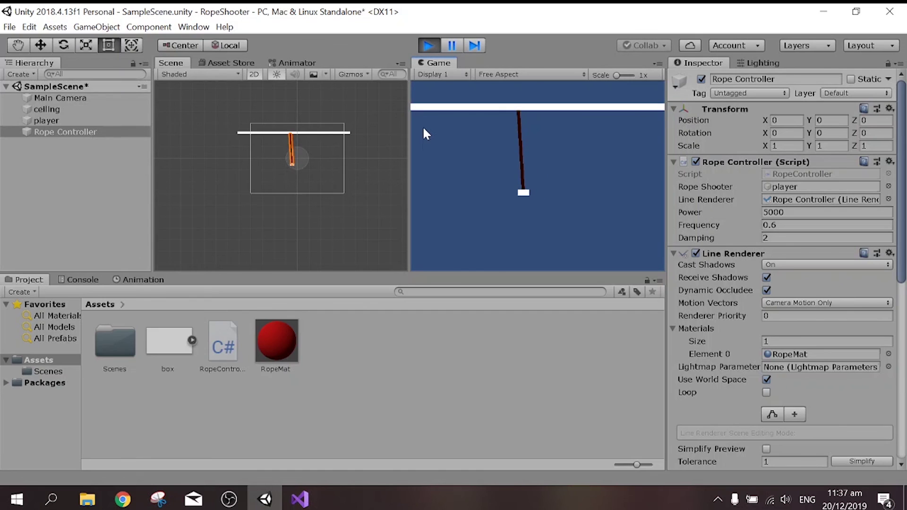
pyautogui.click(628, 121)
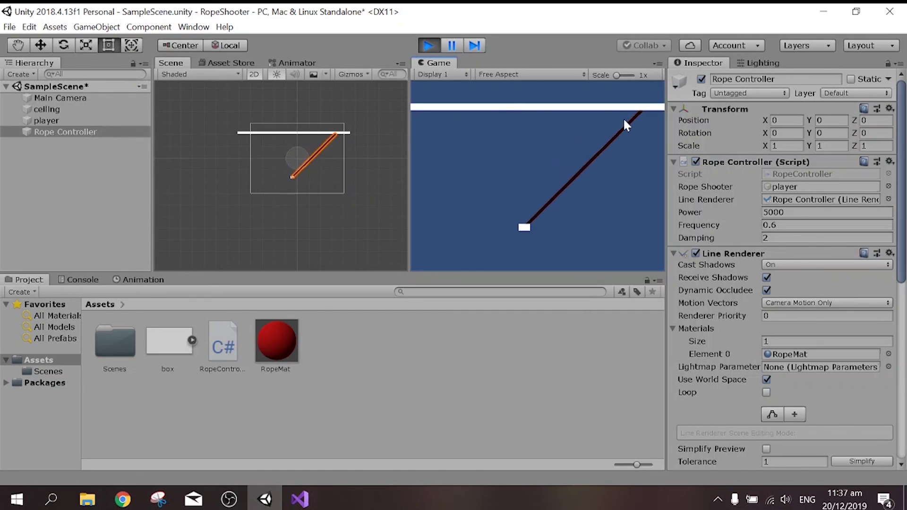
pyautogui.click(427, 112)
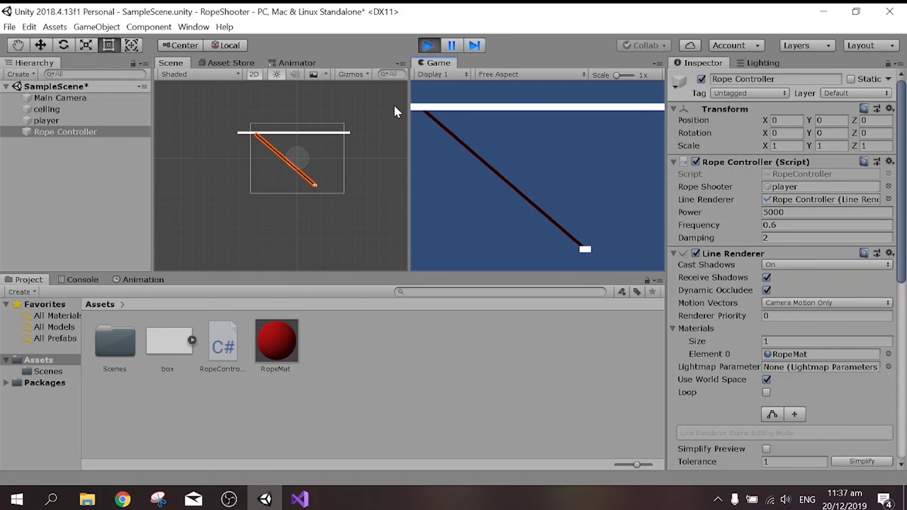
# - Drag Damping up to 69 during play and re-anchor the rope at several ceiling points
pyautogui.click(567, 121)
pyautogui.moveTo(707, 237); pyautogui.dragTo(736, 236)
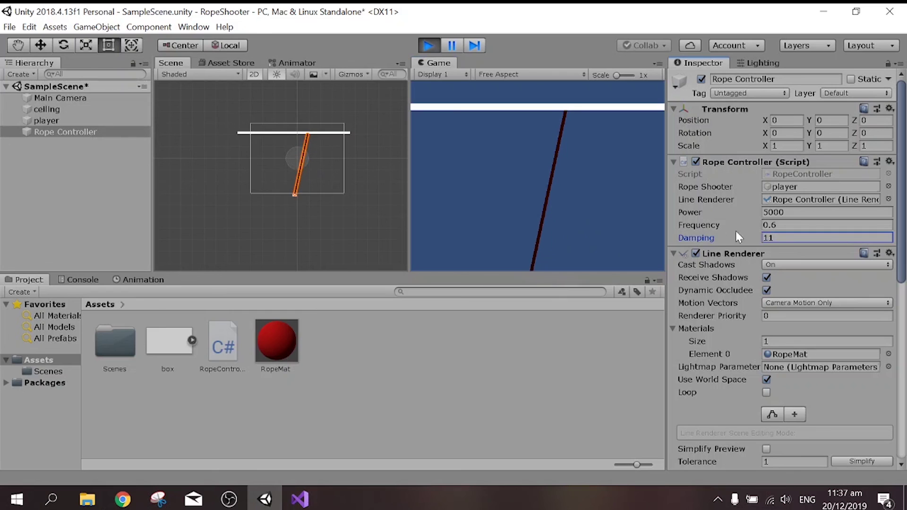
pyautogui.click(491, 118)
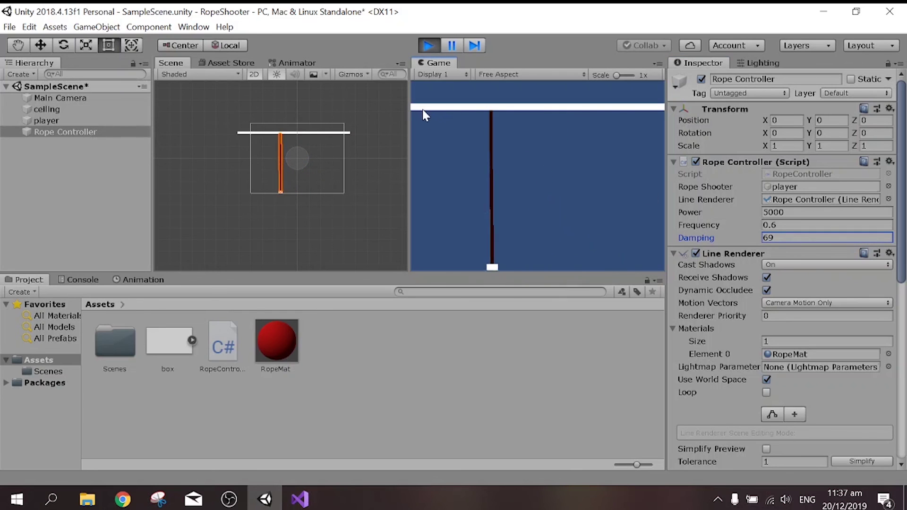
pyautogui.click(625, 112)
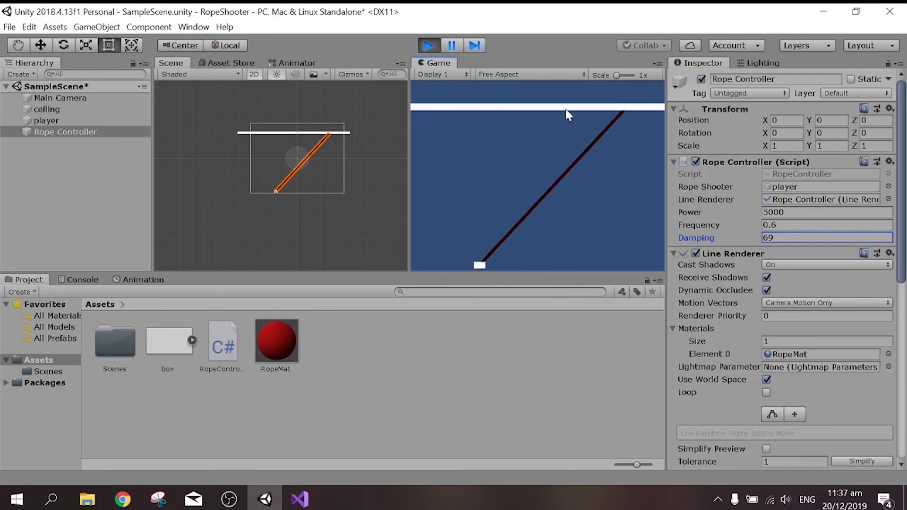
pyautogui.click(541, 114)
pyautogui.click(442, 122)
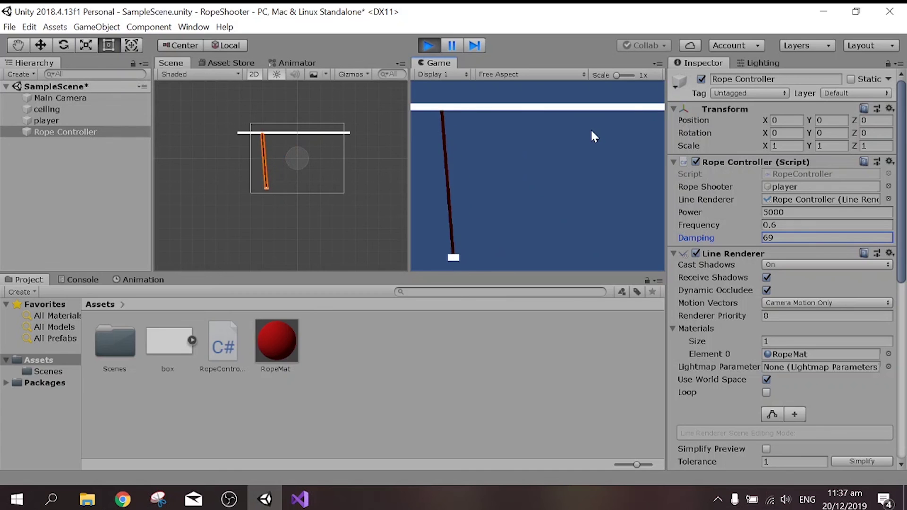
pyautogui.click(630, 111)
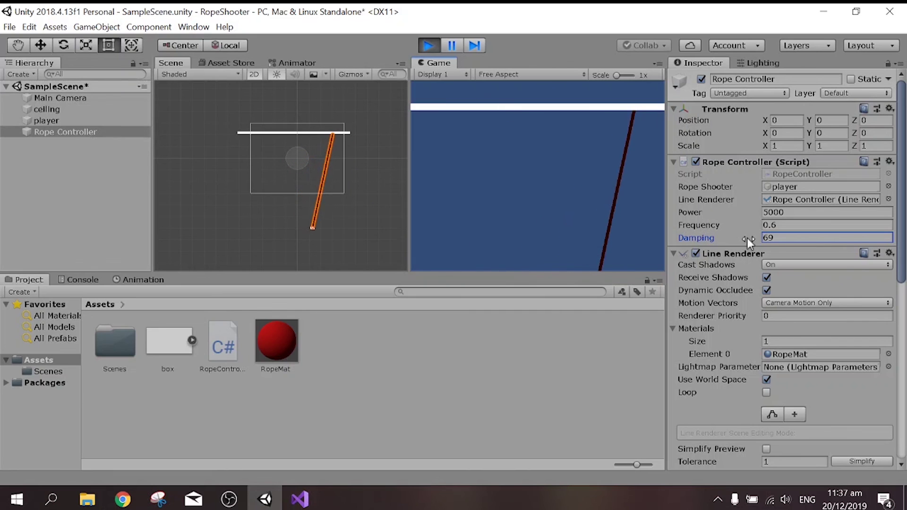
# - Enter Damping 1000 and shoot new ropes at the ceiling to test it
pyautogui.write('1')
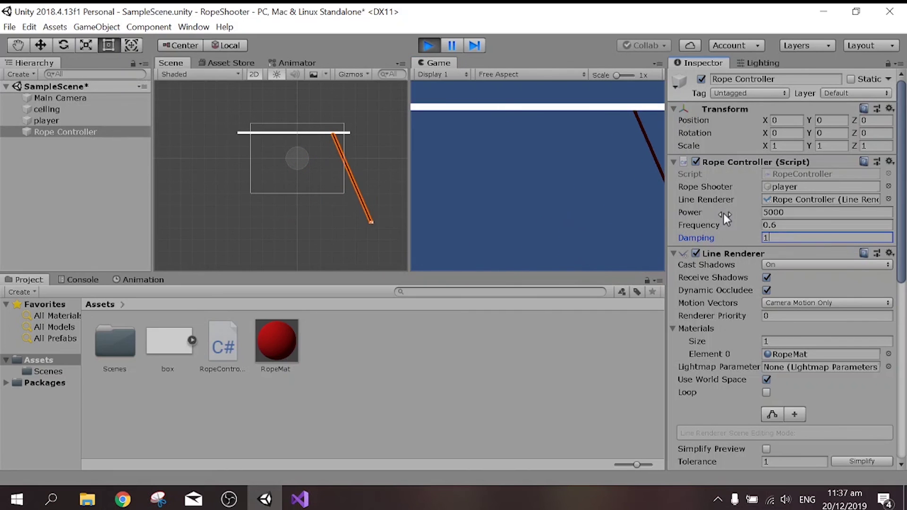
pyautogui.write('000')
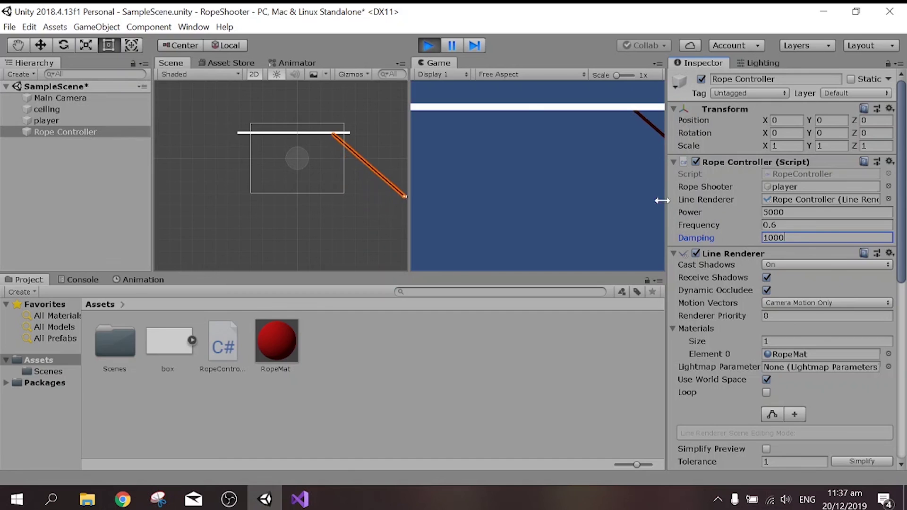
pyautogui.click(520, 105)
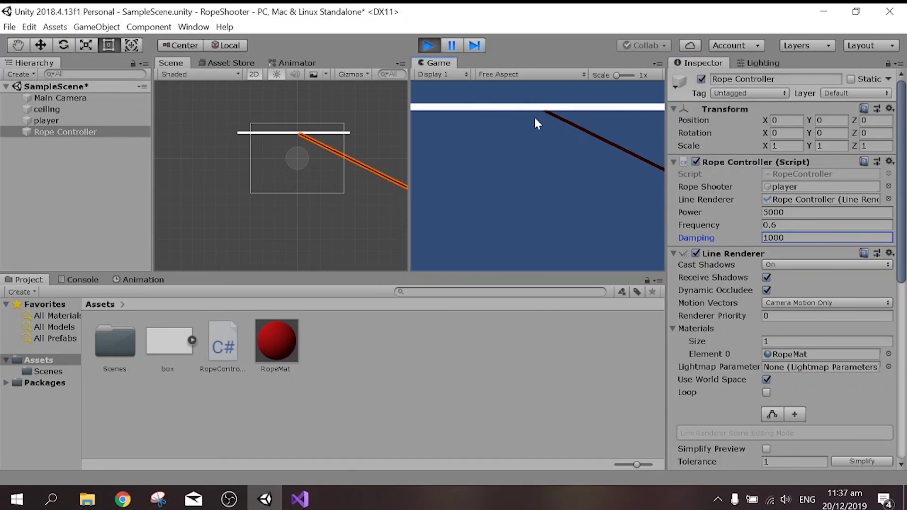
pyautogui.click(496, 112)
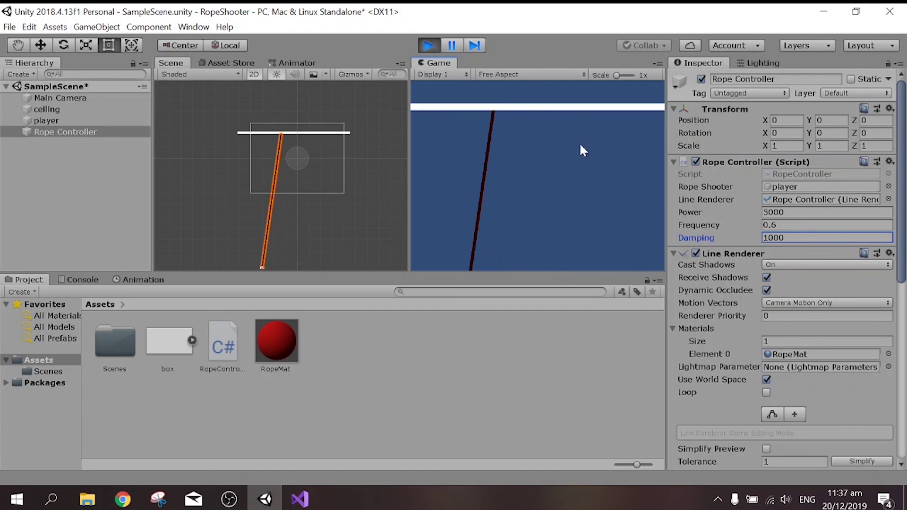
# - Set Frequency to 1 and swing the box from anchor points across the ceiling
pyautogui.click(747, 220)
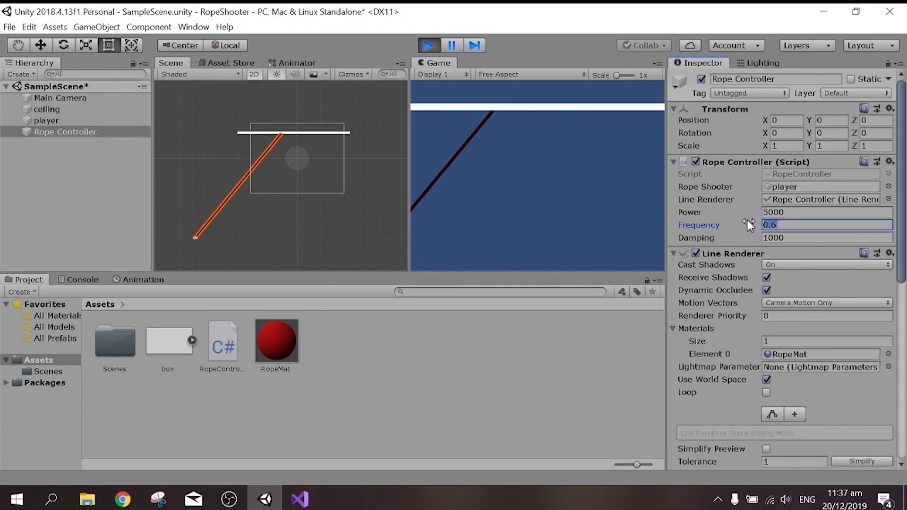
pyautogui.write('1')
pyautogui.click(577, 112)
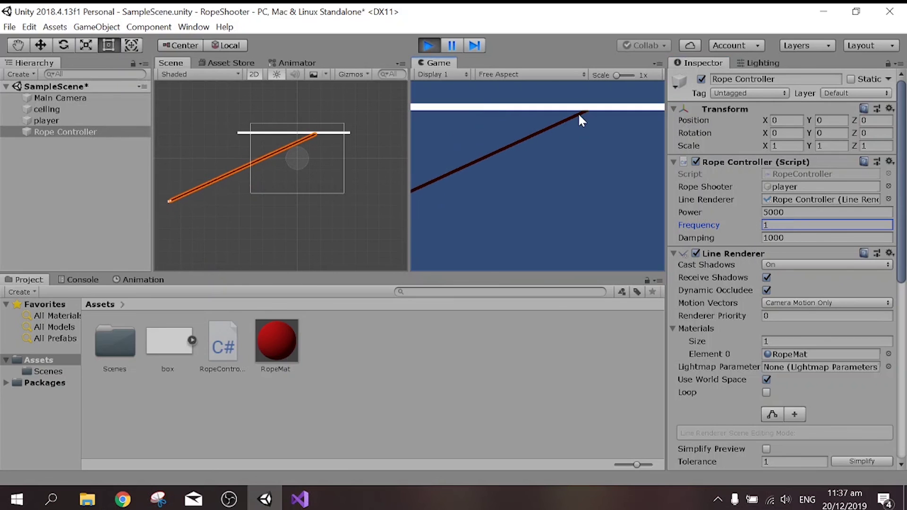
pyautogui.click(446, 115)
pyautogui.click(417, 112)
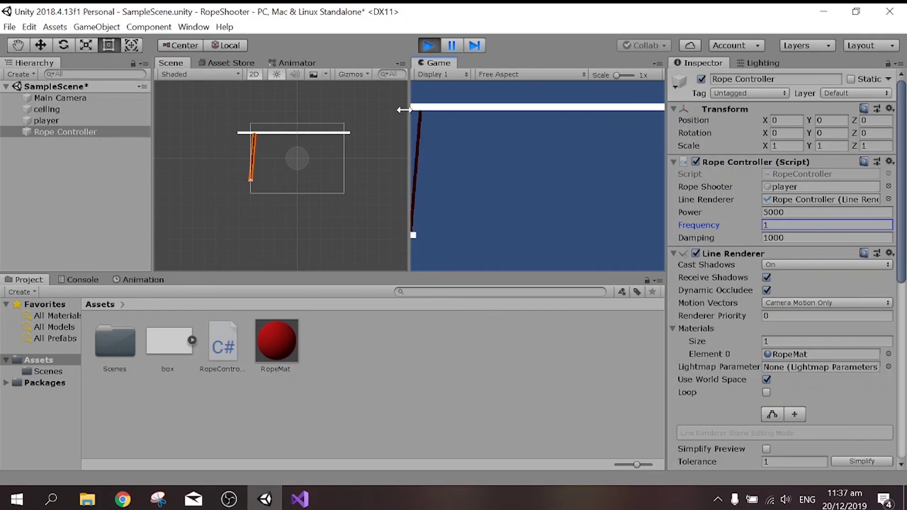
# - Keep re-anchoring the rope along the ceiling, then stop playing so values revert to 0.6 and 2
pyautogui.click(598, 129)
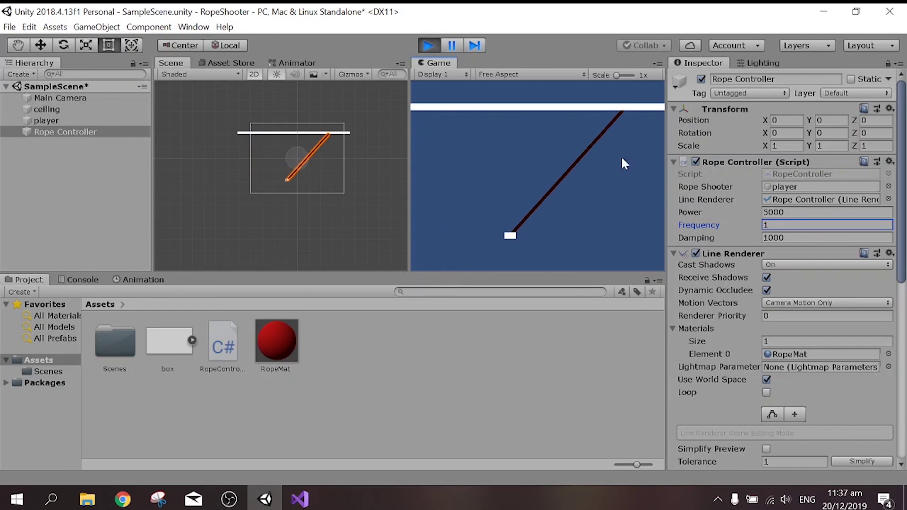
pyautogui.click(529, 125)
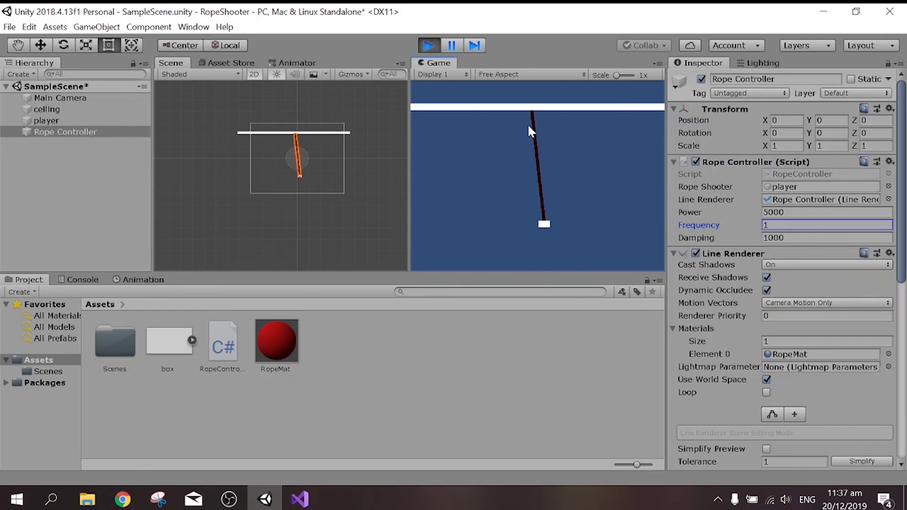
pyautogui.click(442, 110)
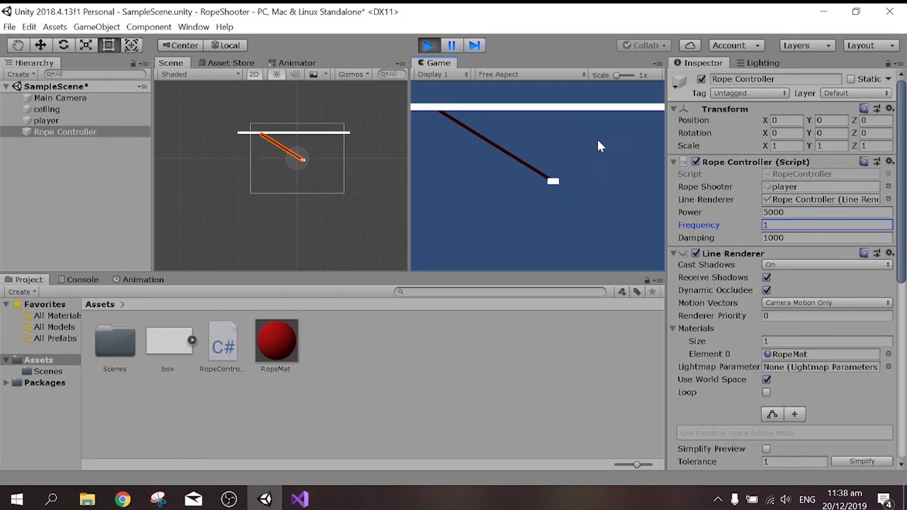
pyautogui.click(541, 113)
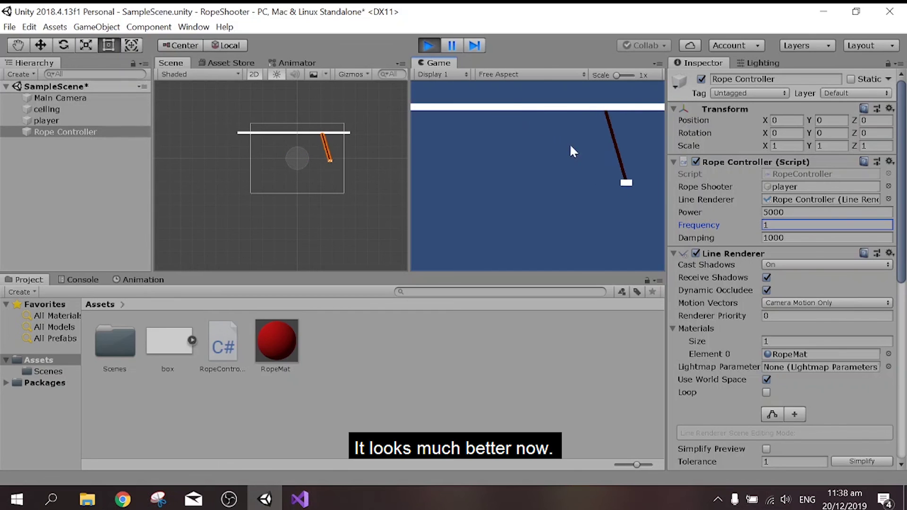
pyautogui.click(519, 135)
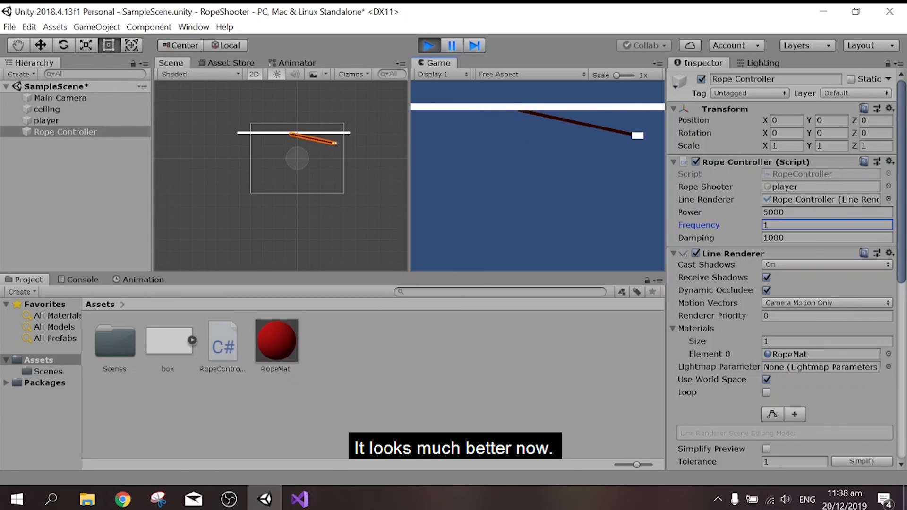
pyautogui.click(439, 114)
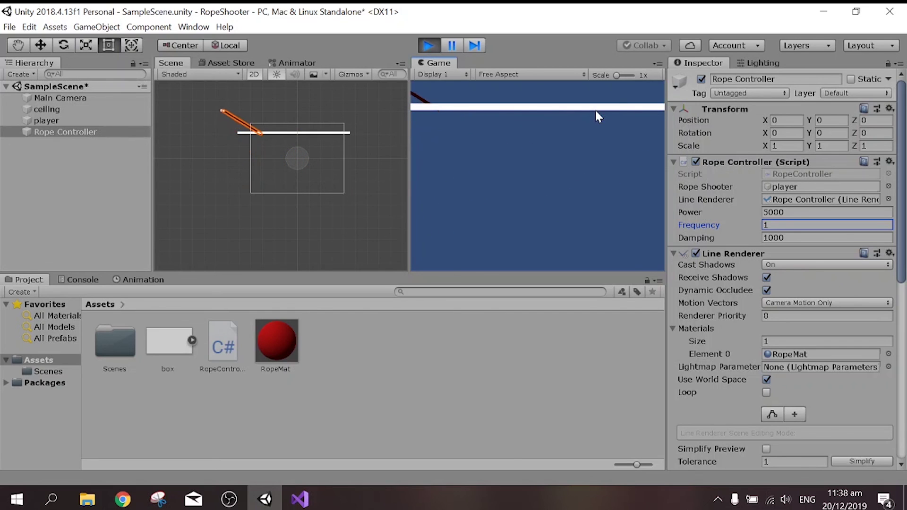
pyautogui.click(428, 45)
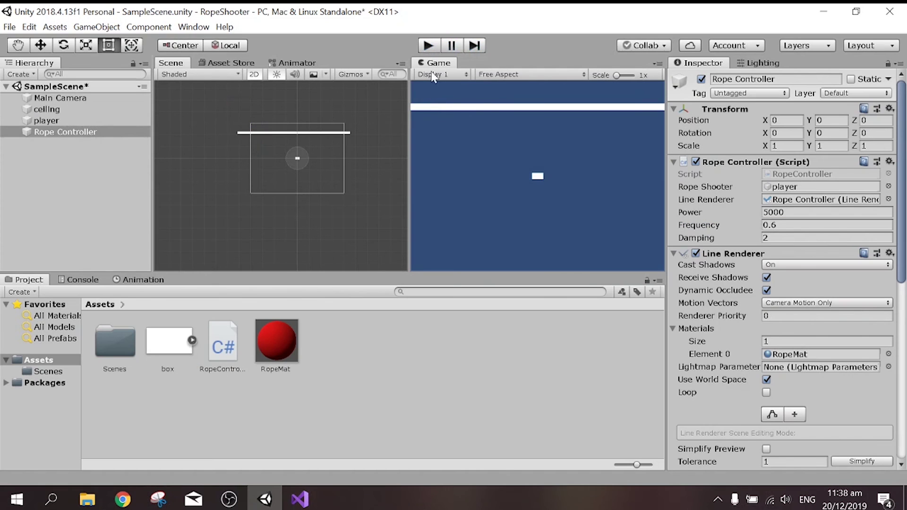